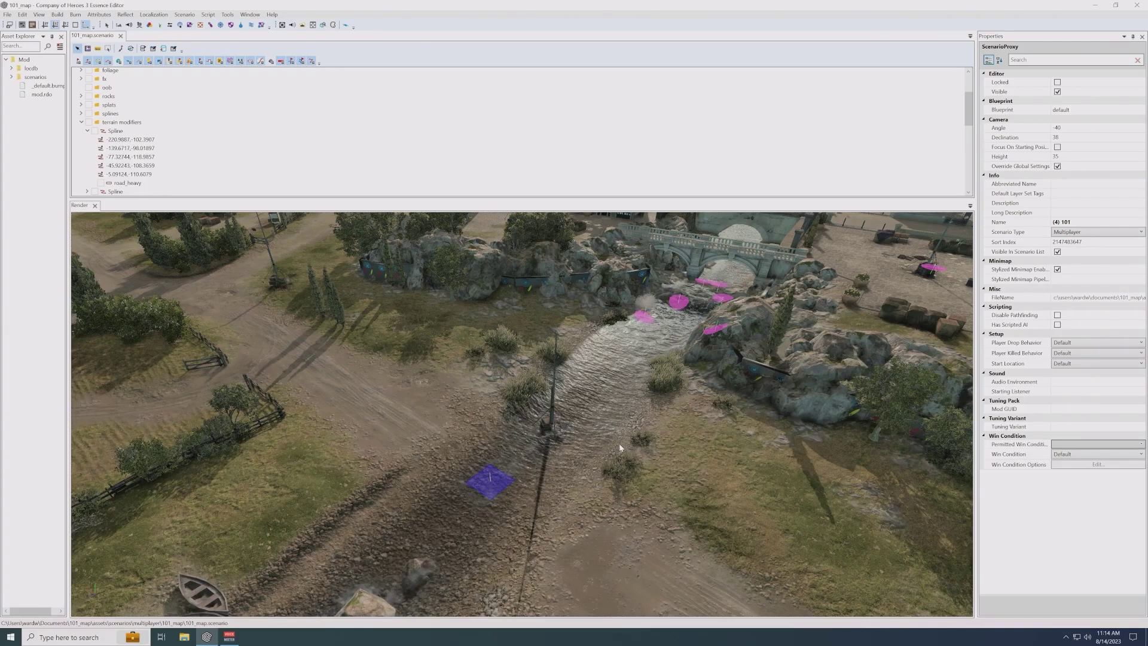
# - Examine the riverbed below the stone bridge, including the dirt road crossing, pipeline sections and fences beside it
pyautogui.scroll(-3, 687, 455)
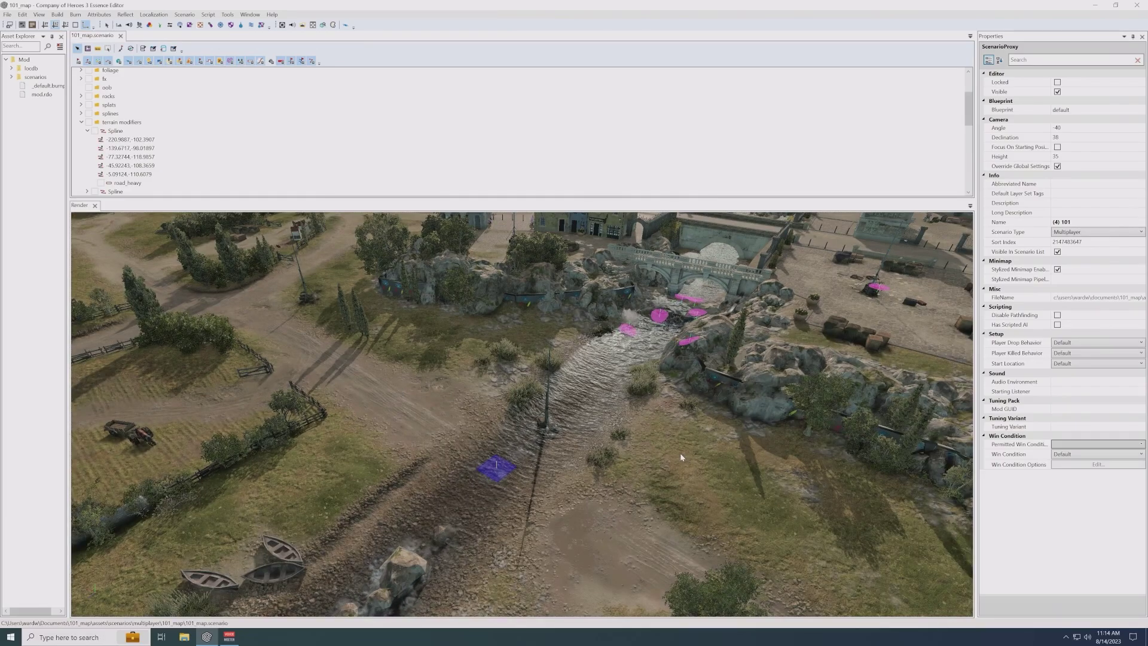
pyautogui.moveTo(678, 445); pyautogui.dragTo(637, 485, button='middle')
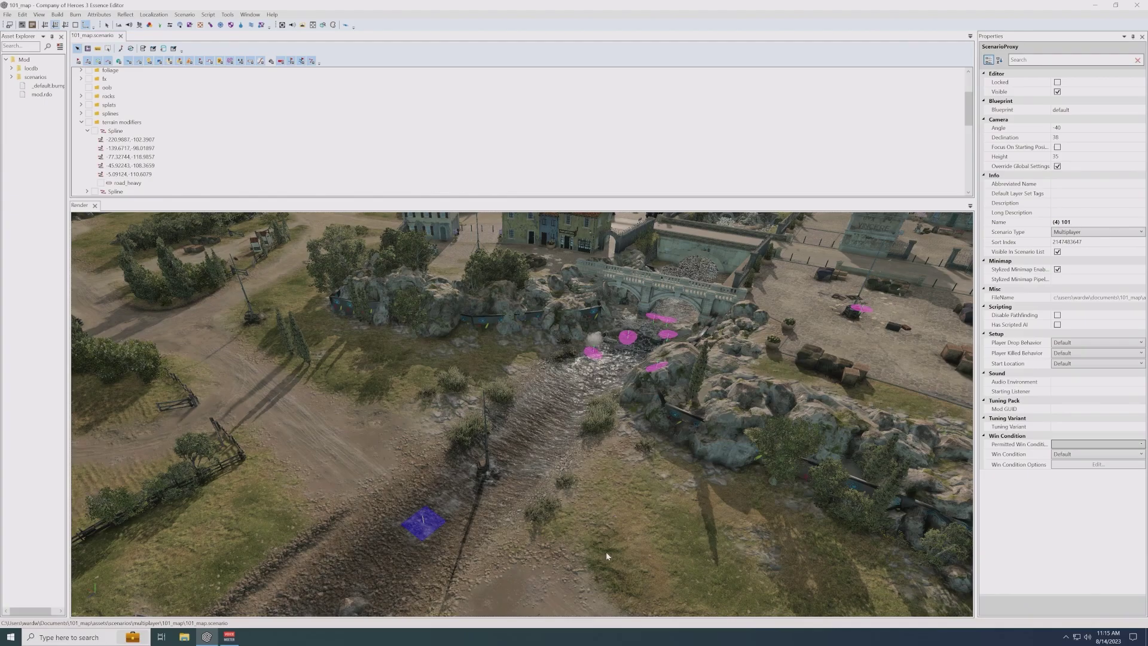
pyautogui.moveTo(596, 543); pyautogui.dragTo(582, 482, button='middle')
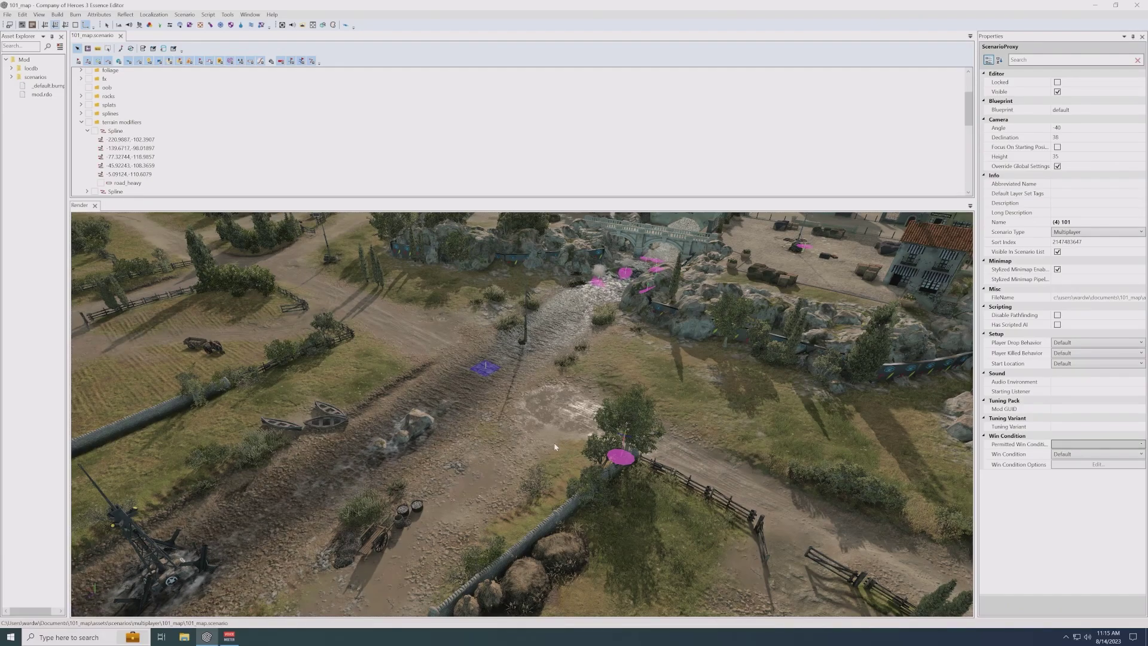
pyautogui.moveTo(554, 443); pyautogui.dragTo(567, 367, button='middle')
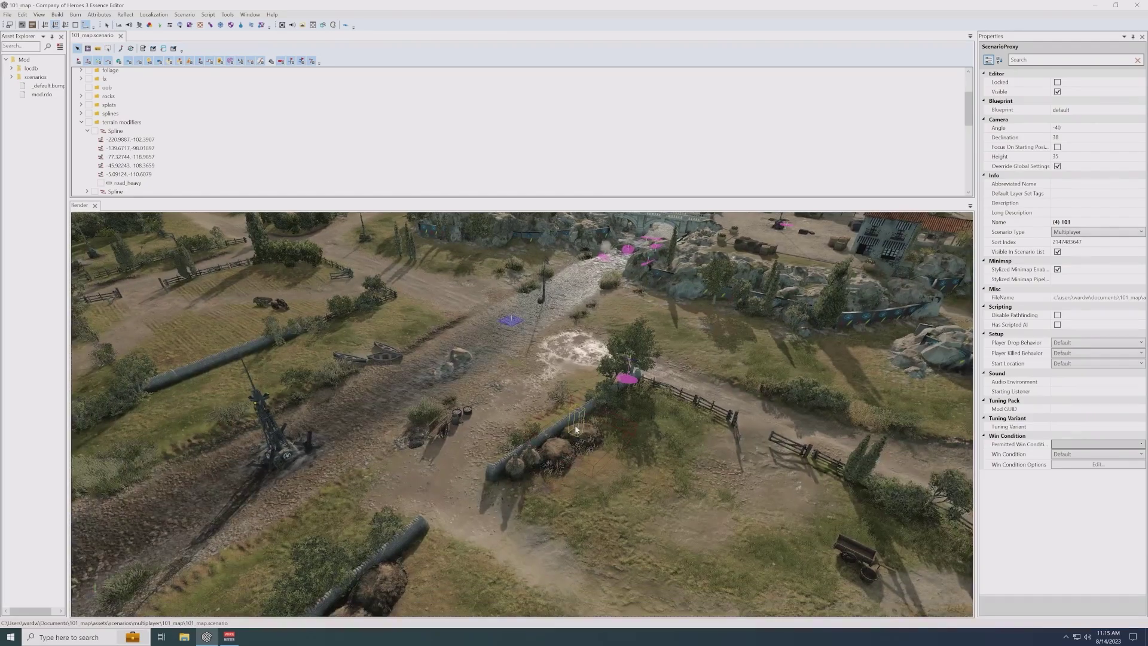
pyautogui.scroll(2, 545, 404)
pyautogui.moveTo(545, 404); pyautogui.dragTo(621, 401, button='middle')
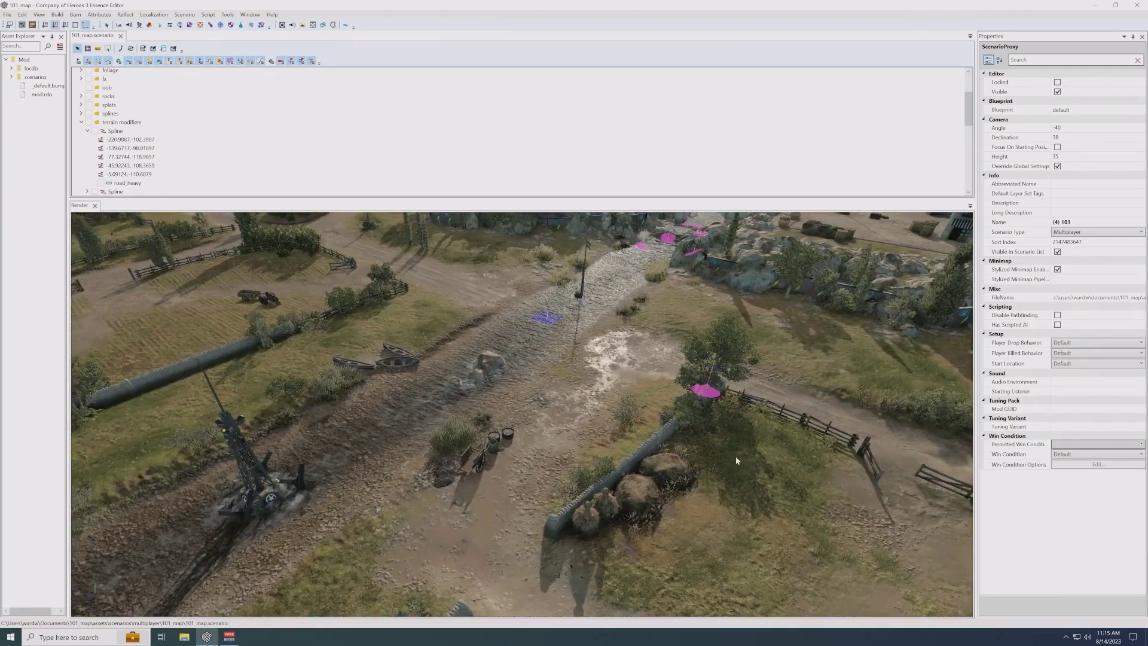
pyautogui.moveTo(735, 458); pyautogui.dragTo(646, 519, button='middle')
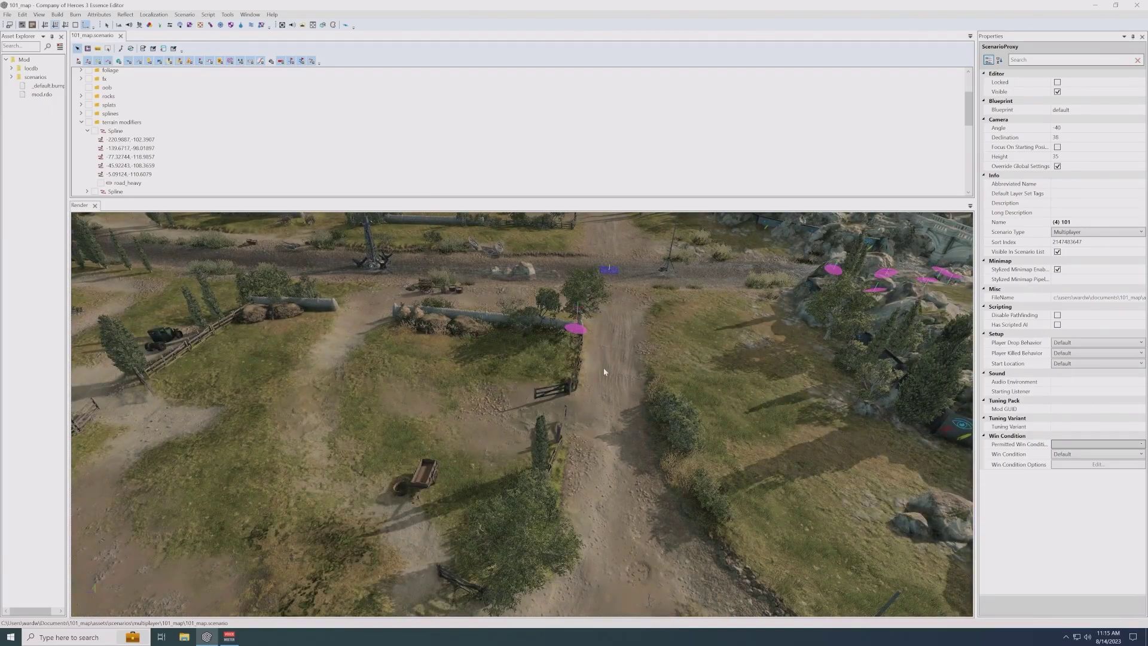
pyautogui.moveTo(603, 367); pyautogui.dragTo(601, 374, button='middle')
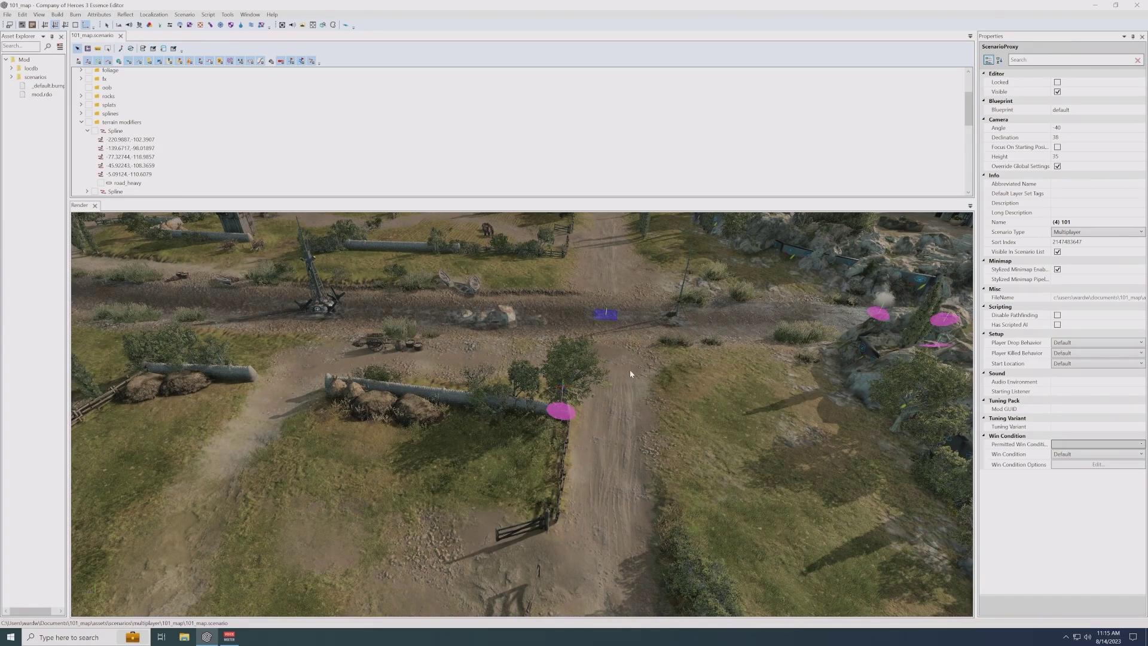
pyautogui.moveTo(607, 381); pyautogui.dragTo(563, 367, button='middle')
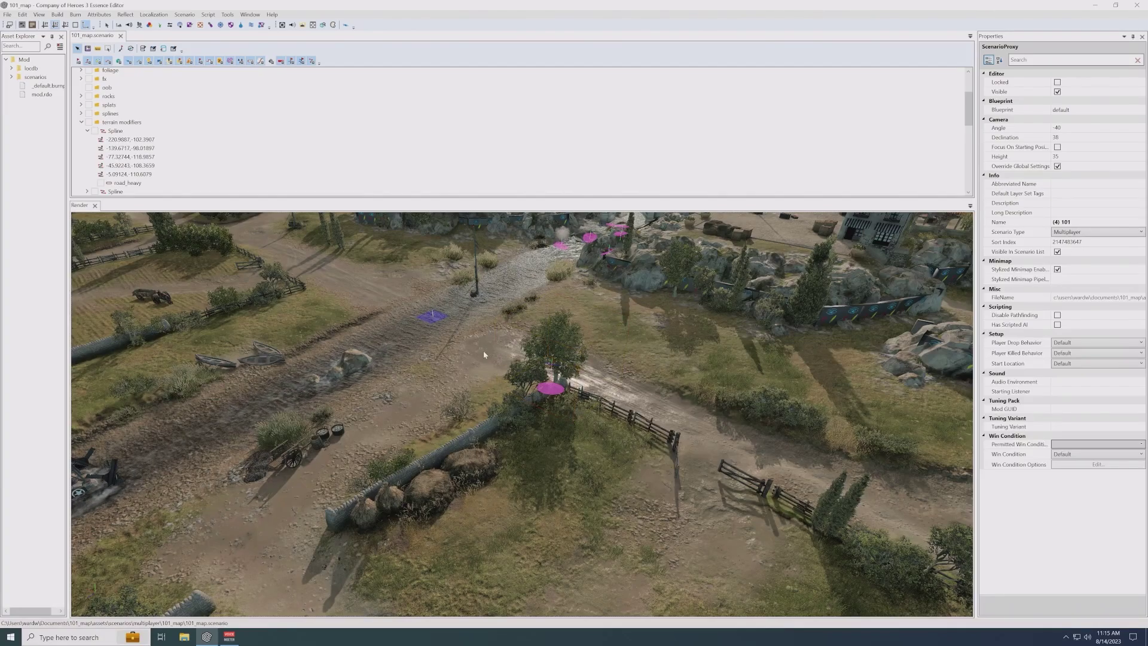
# - Examine the riverbank cypress trees, the wooden shack, and the surrounding farm fields, paths and tree-lined road
pyautogui.moveTo(610, 384); pyautogui.dragTo(450, 424, button='middle')
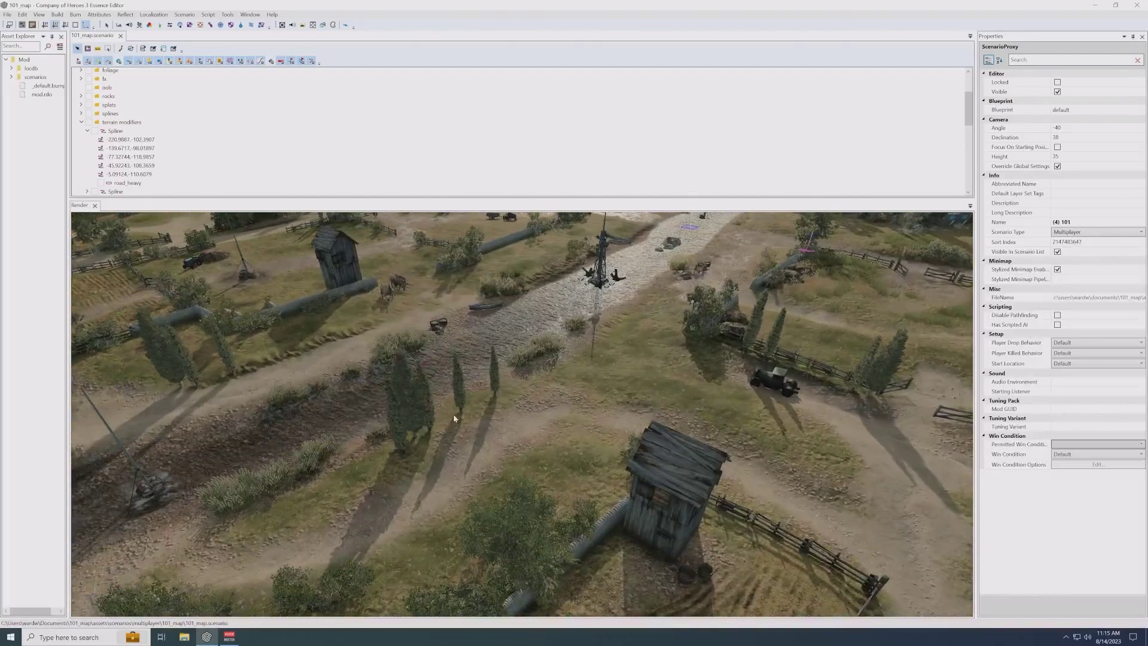
pyautogui.scroll(1, 454, 419)
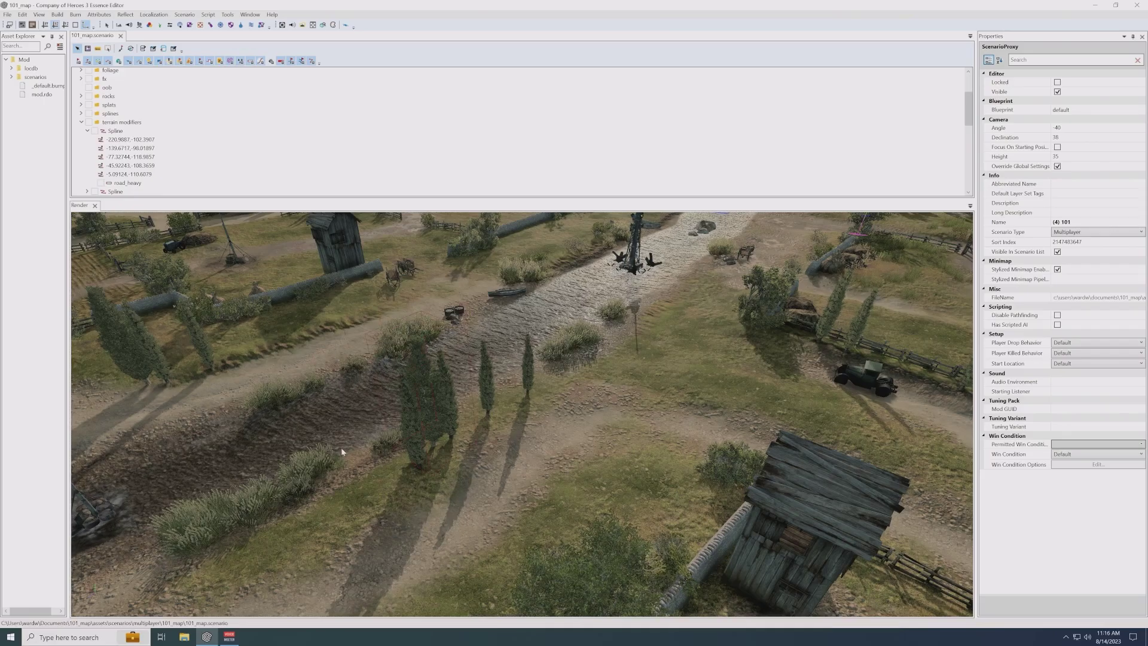
pyautogui.moveTo(474, 431); pyautogui.dragTo(526, 445, button='middle')
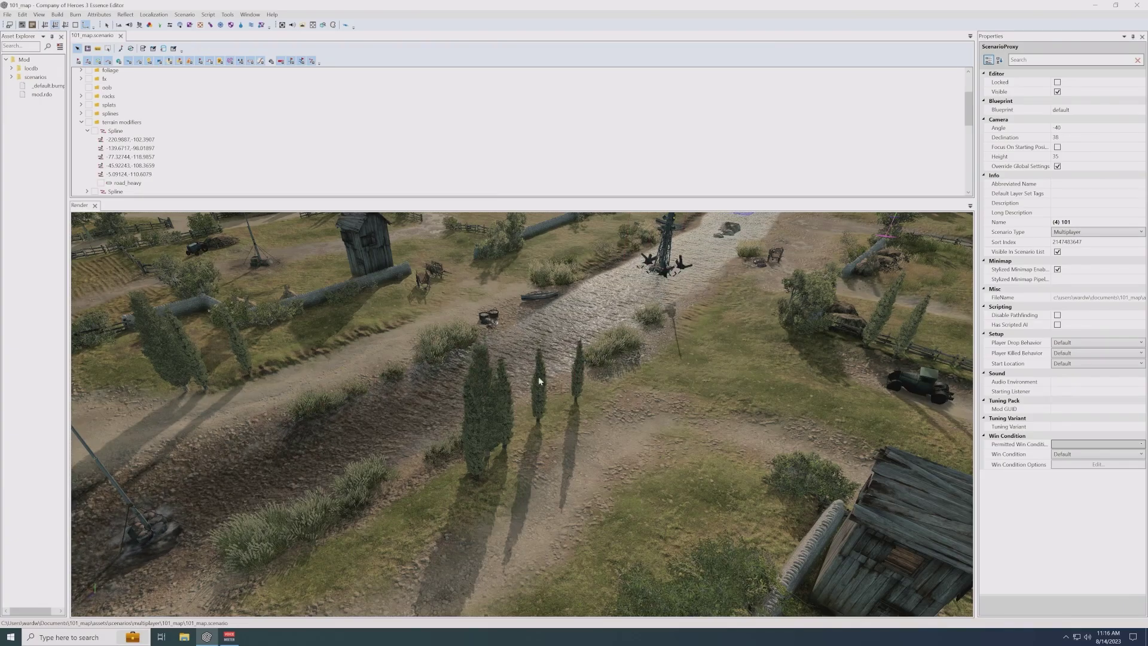
pyautogui.moveTo(541, 457); pyautogui.dragTo(569, 421, button='middle')
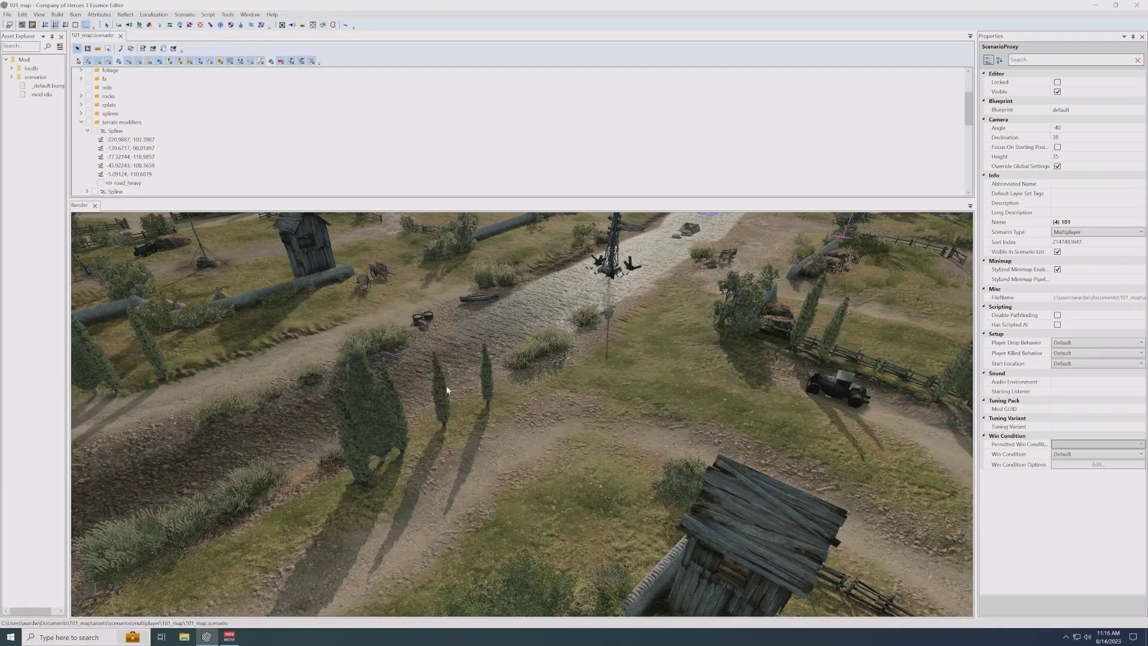
pyautogui.moveTo(727, 571); pyautogui.dragTo(454, 443, button='middle')
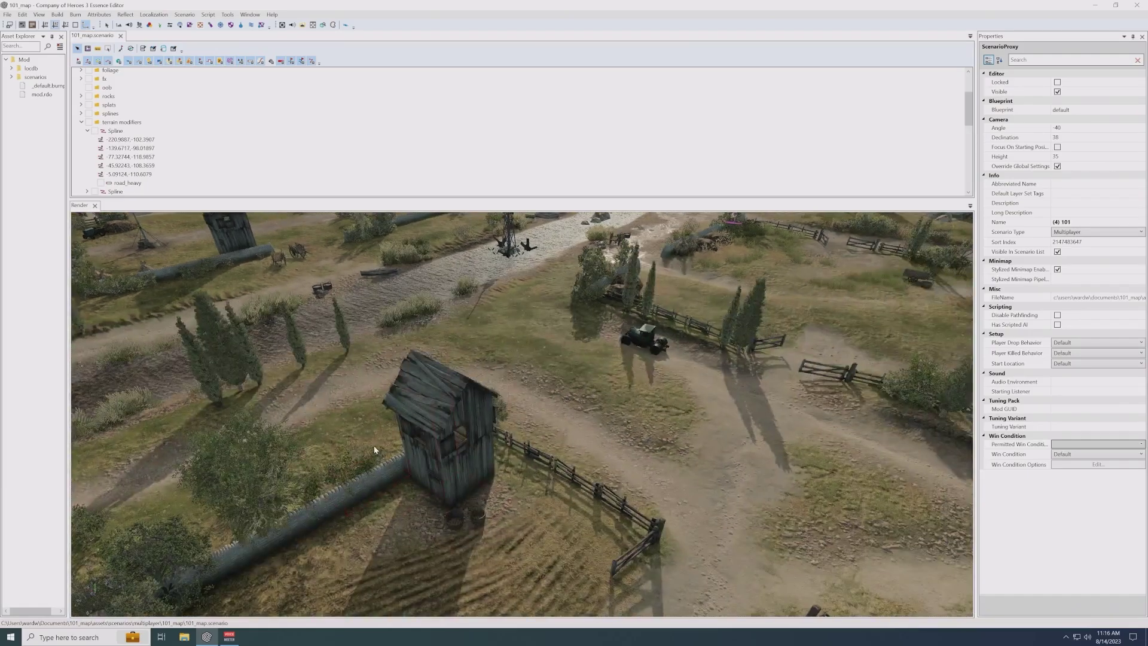
pyautogui.moveTo(251, 520); pyautogui.dragTo(389, 419, button='middle')
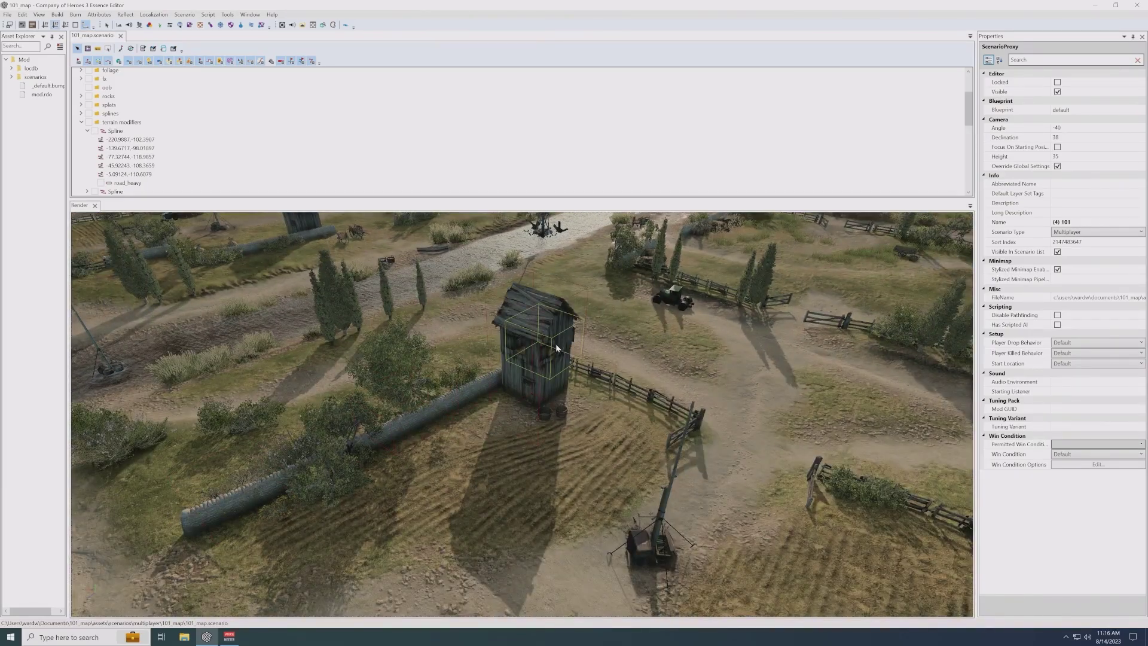
pyautogui.moveTo(586, 508); pyautogui.dragTo(448, 361, button='middle')
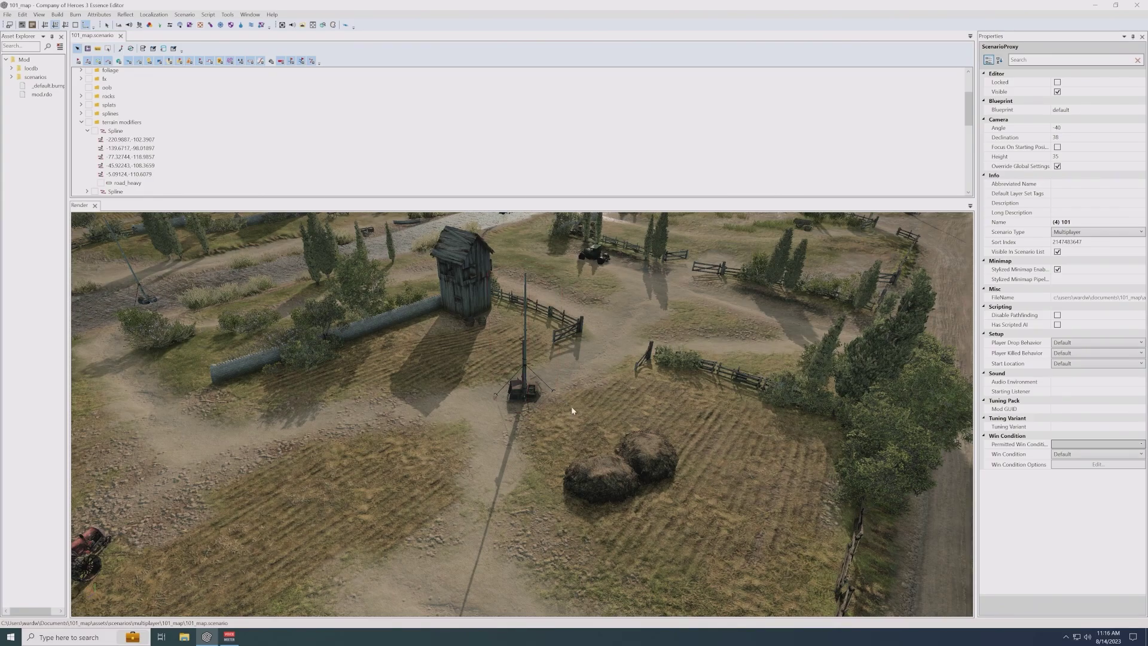
pyautogui.moveTo(831, 439)
pyautogui.mouseDown(button='middle')
pyautogui.moveTo(726, 443)
pyautogui.moveTo(635, 415)
pyautogui.moveTo(552, 493)
pyautogui.mouseUp(button='middle')
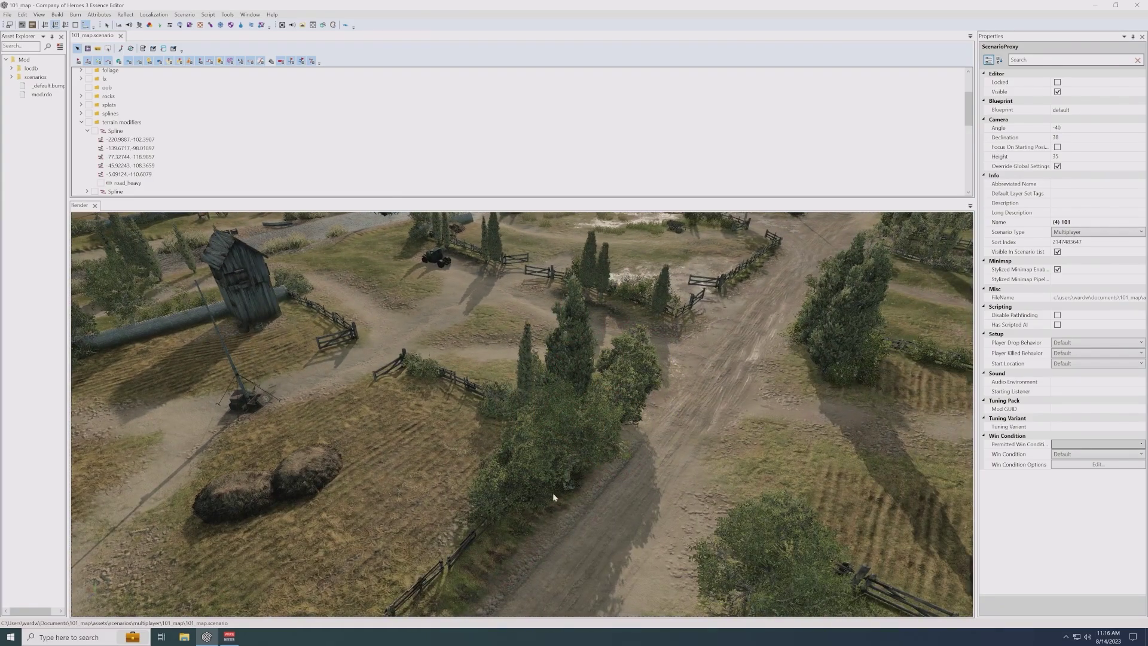
pyautogui.moveTo(444, 485); pyautogui.dragTo(465, 486, button='middle')
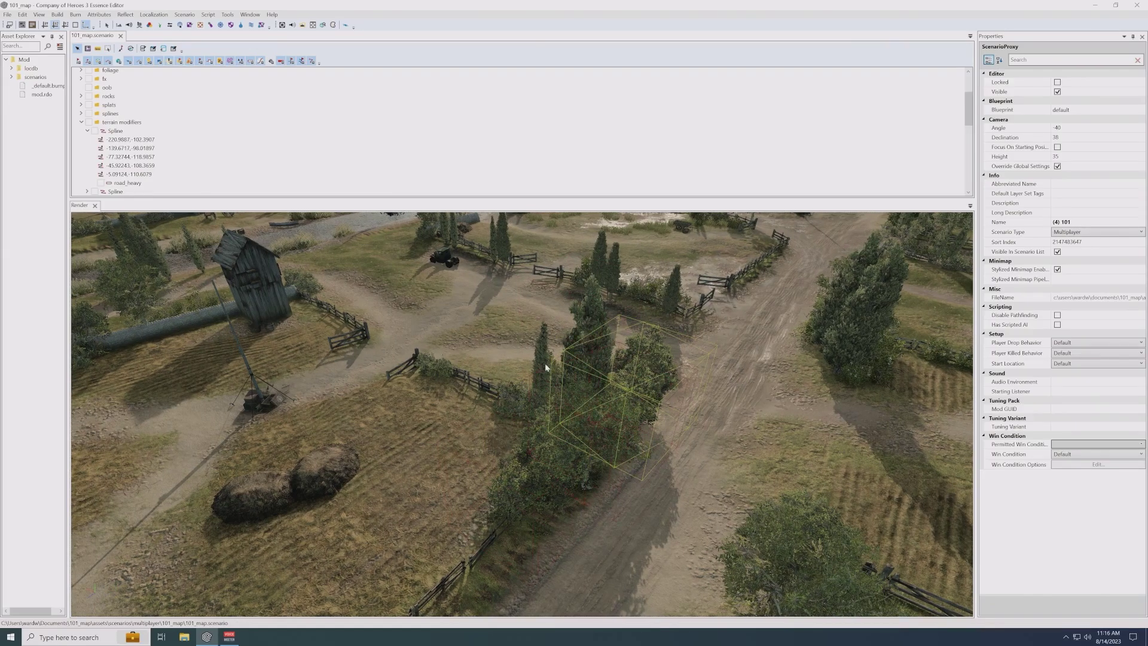
pyautogui.scroll(1, 644, 467)
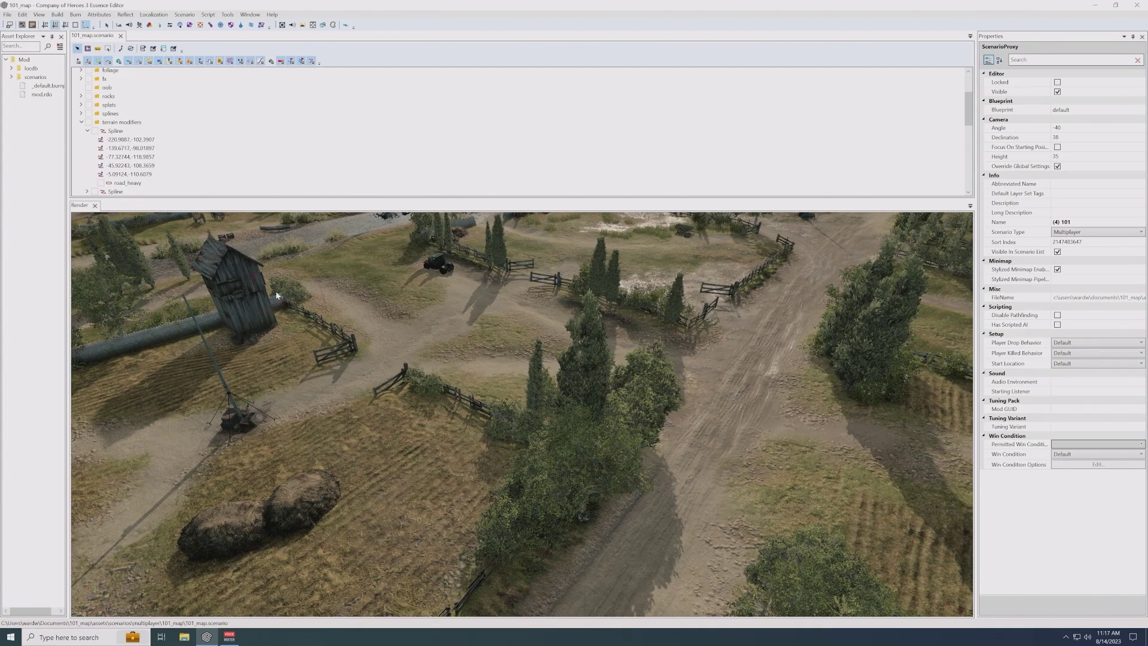
pyautogui.moveTo(514, 445); pyautogui.dragTo(372, 328, button='middle')
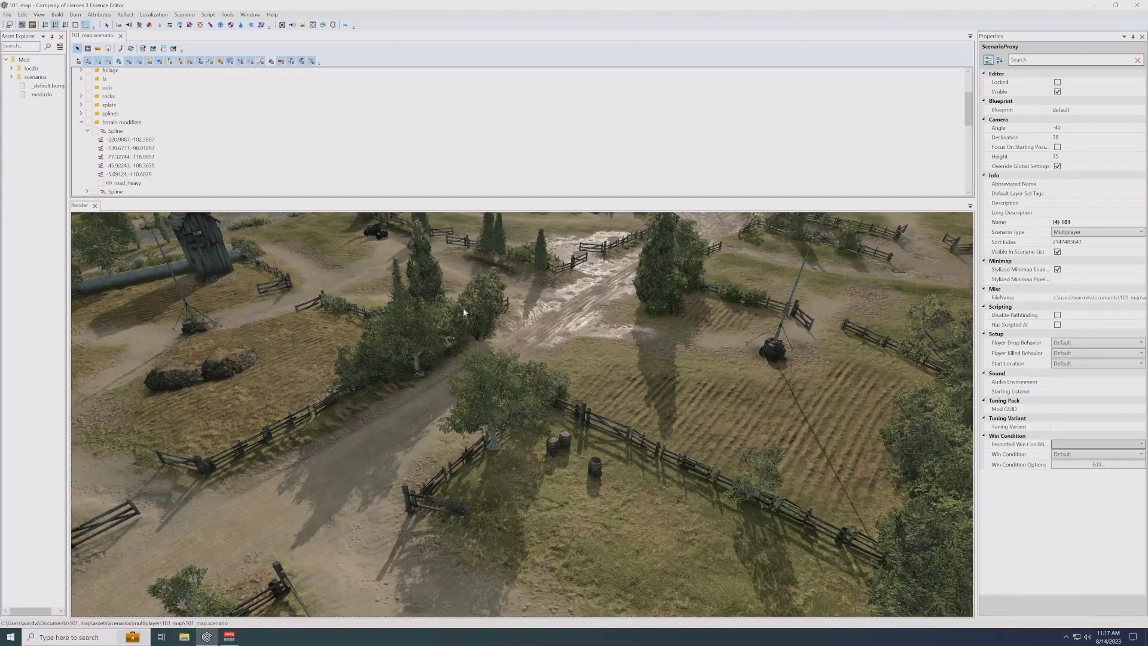
# - Survey the rural part of the map, covering the large tree by the crossroads, the rocky waterfall, dirt roads and fenced fields
pyautogui.moveTo(113, 538); pyautogui.dragTo(257, 415, button='middle')
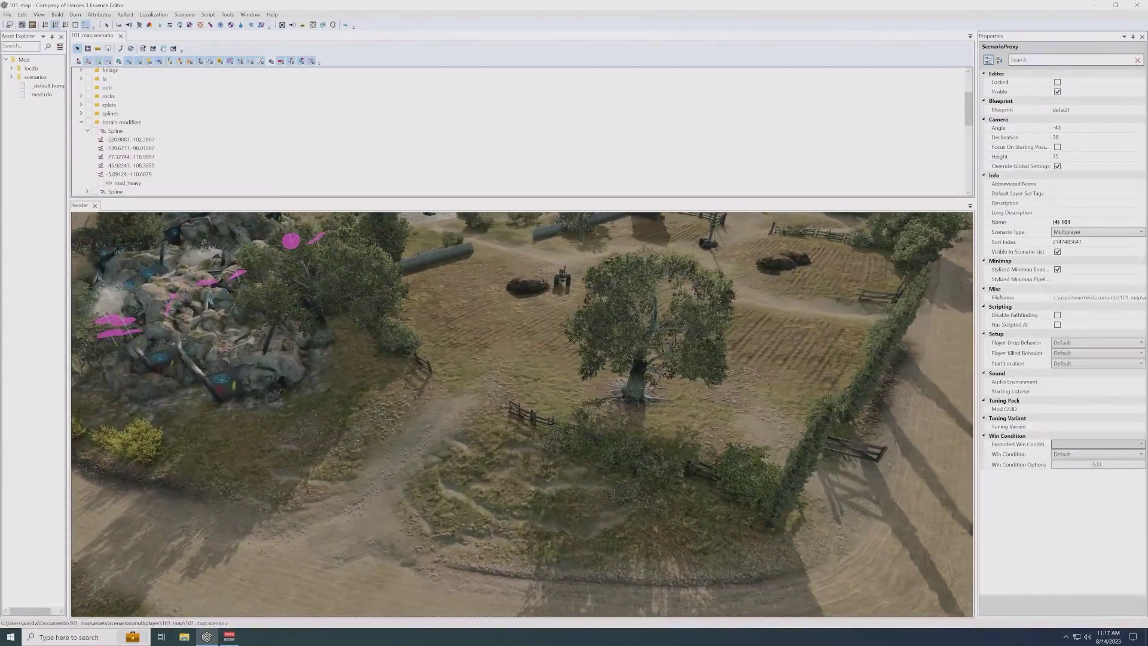
pyautogui.moveTo(339, 427); pyautogui.dragTo(350, 434, button='middle')
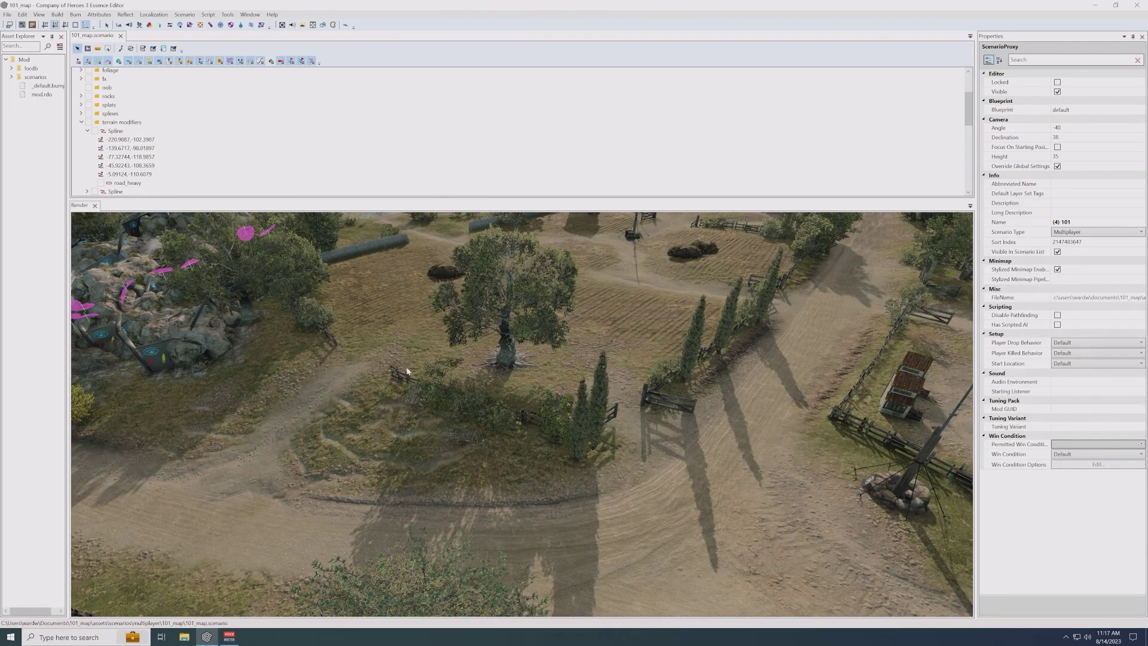
pyautogui.moveTo(299, 412); pyautogui.dragTo(867, 377, button='middle')
pyautogui.moveTo(339, 420)
pyautogui.mouseDown(button='middle')
pyautogui.moveTo(364, 421)
pyautogui.moveTo(348, 421)
pyautogui.mouseUp(button='middle')
pyautogui.moveTo(655, 363); pyautogui.dragTo(551, 424, button='middle')
pyautogui.scroll(2, 551, 425)
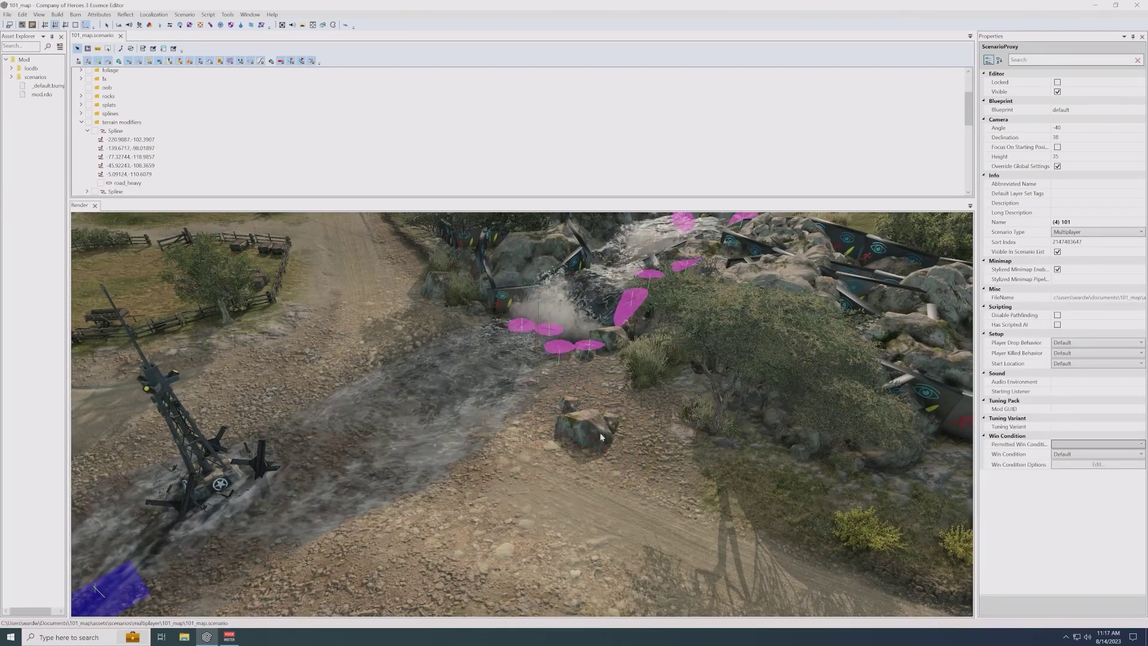
pyautogui.press('Up')
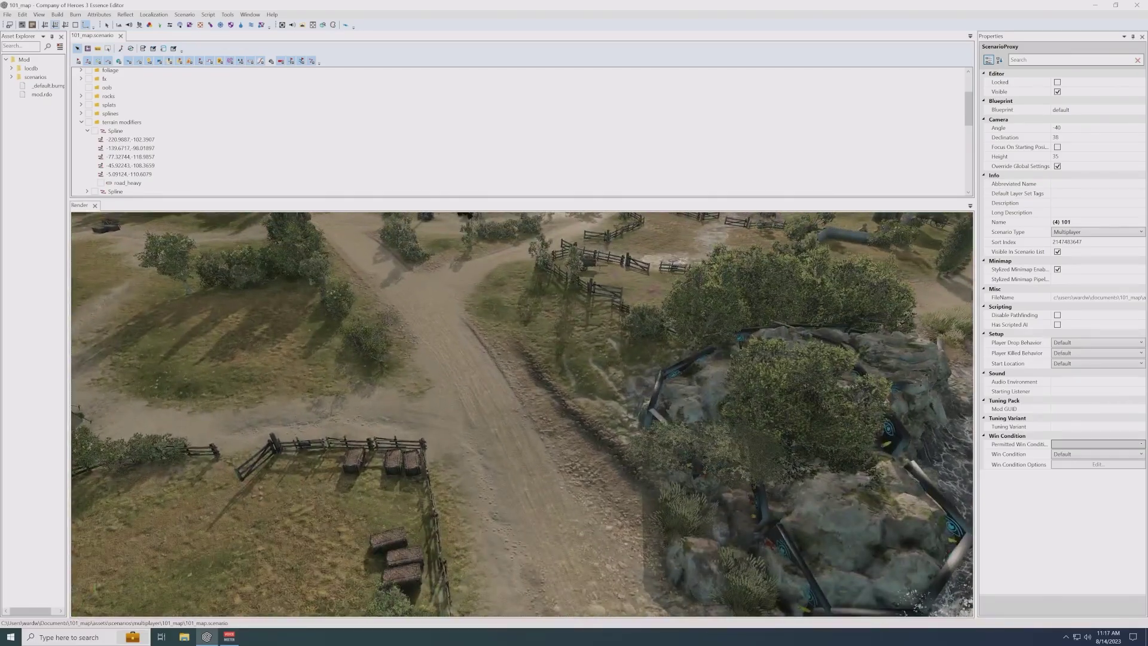
pyautogui.press('Up')
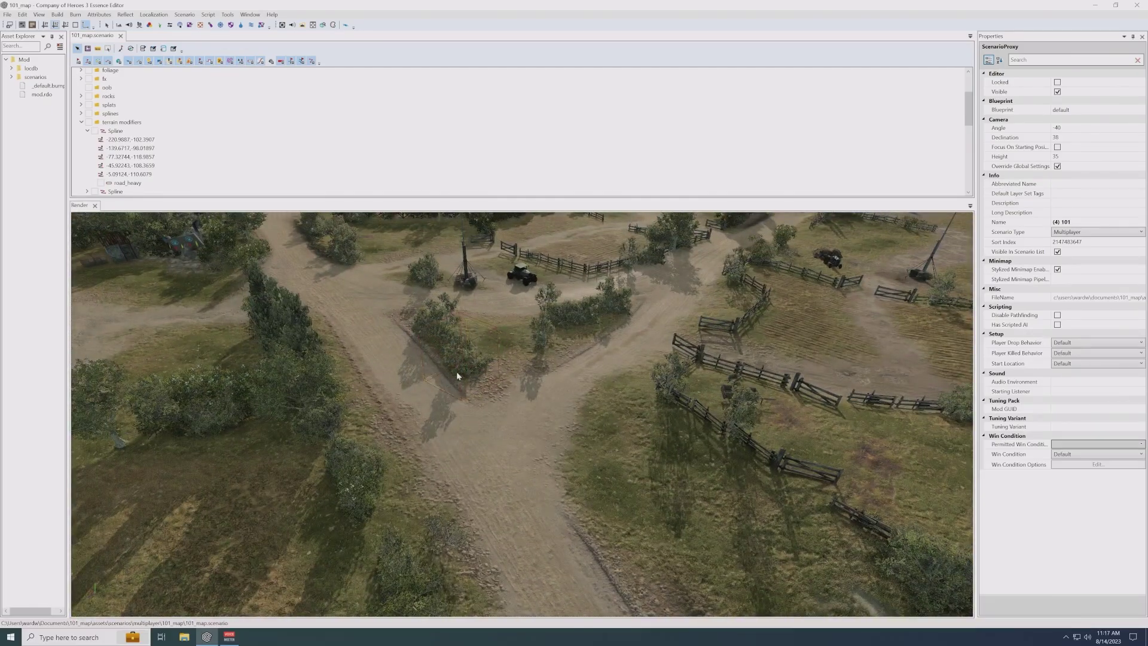
pyautogui.press('Up')
pyautogui.press('Up')
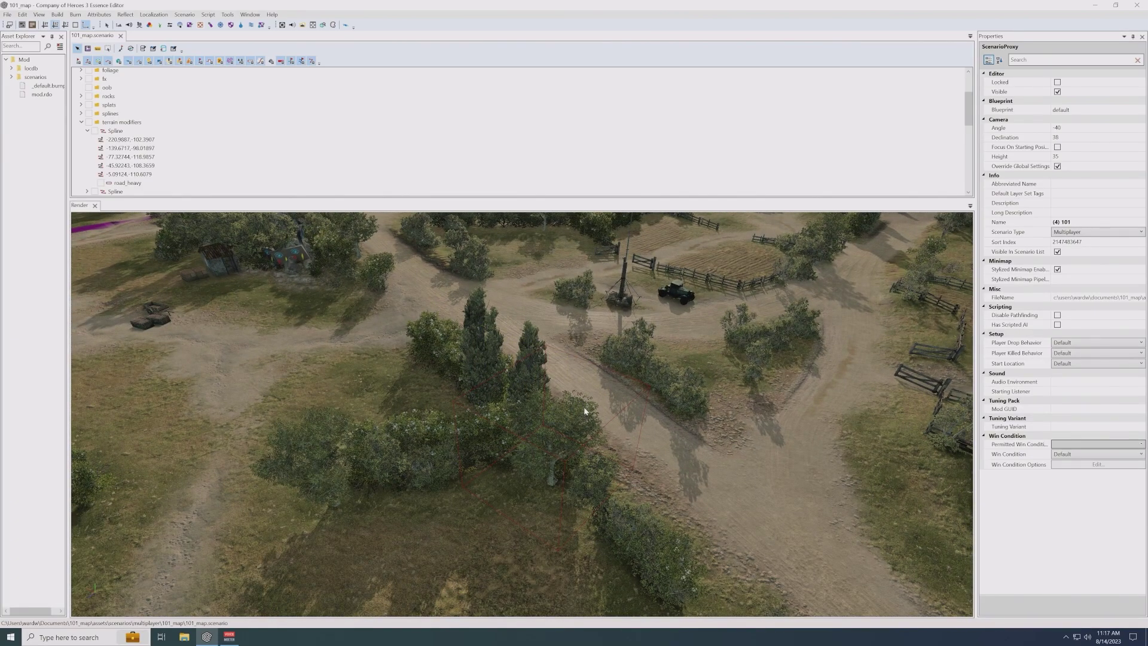
pyautogui.press('Up')
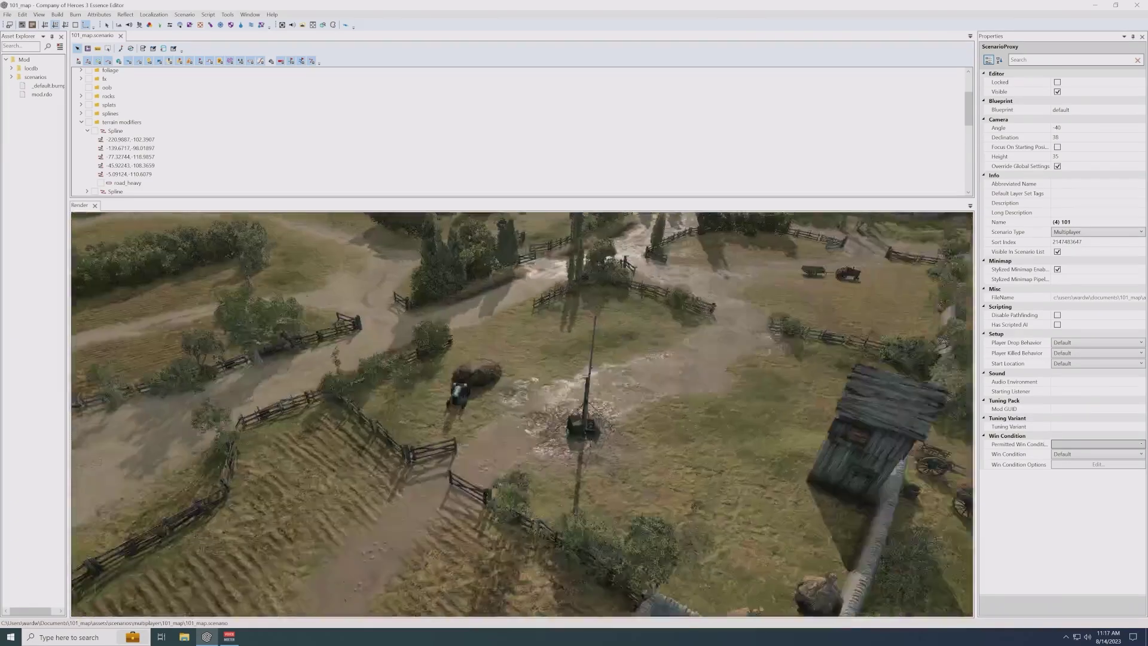
# - Survey the town area, covering the paved squares, river bridge, streets, building rows and domed church
pyautogui.press('Up')
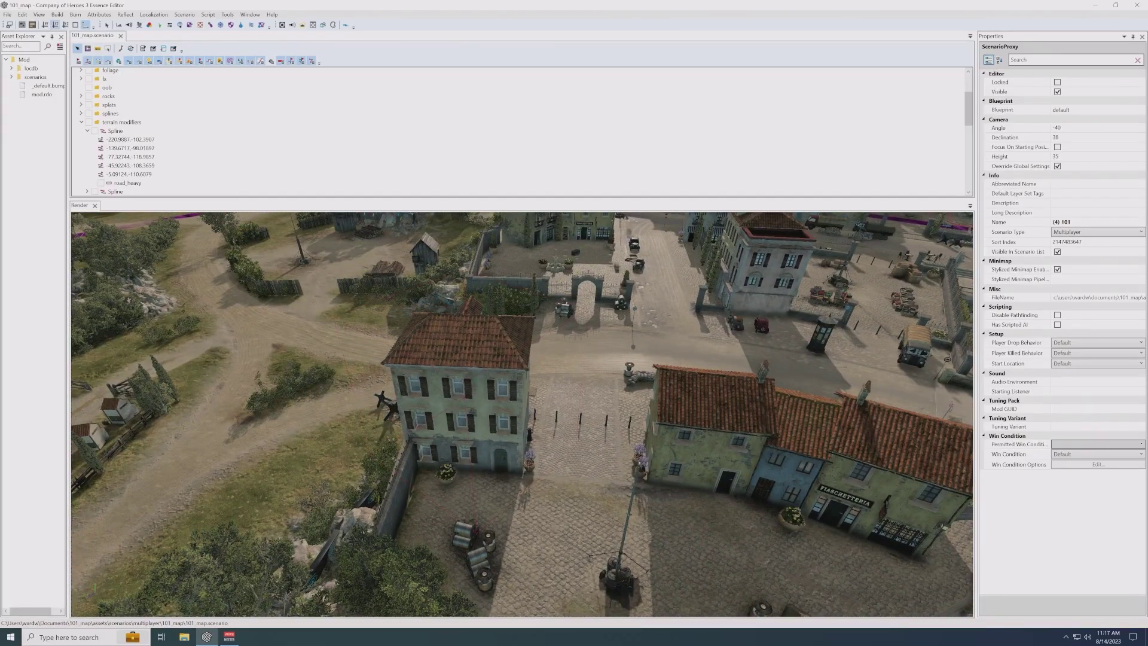
pyautogui.press('Up')
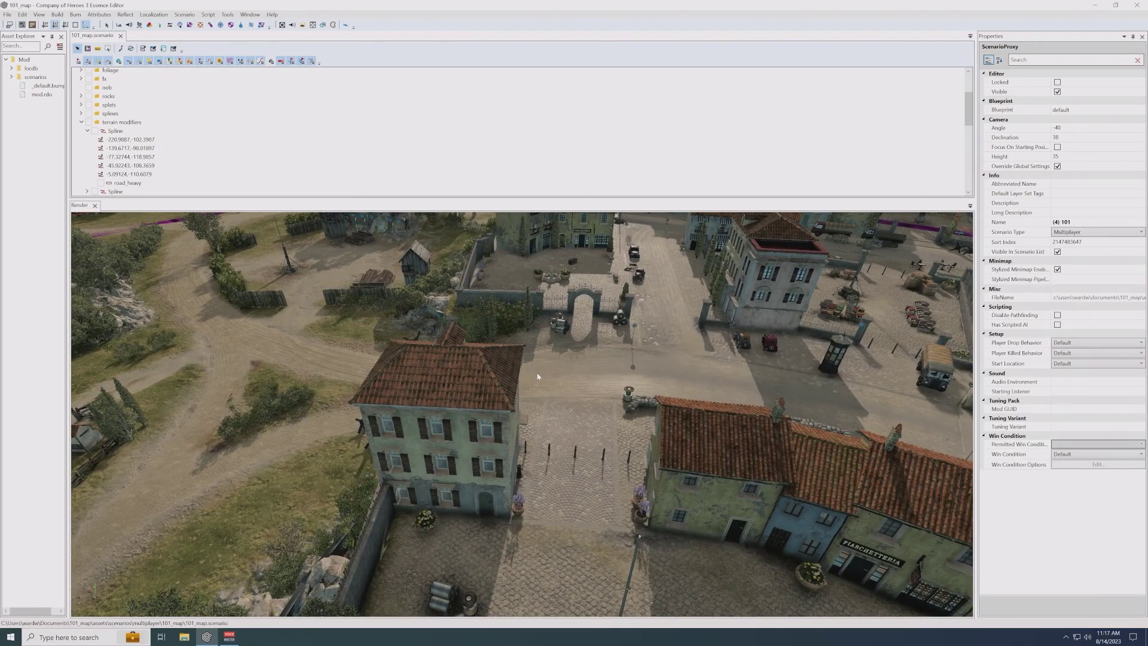
pyautogui.press('Down')
pyautogui.press('Right')
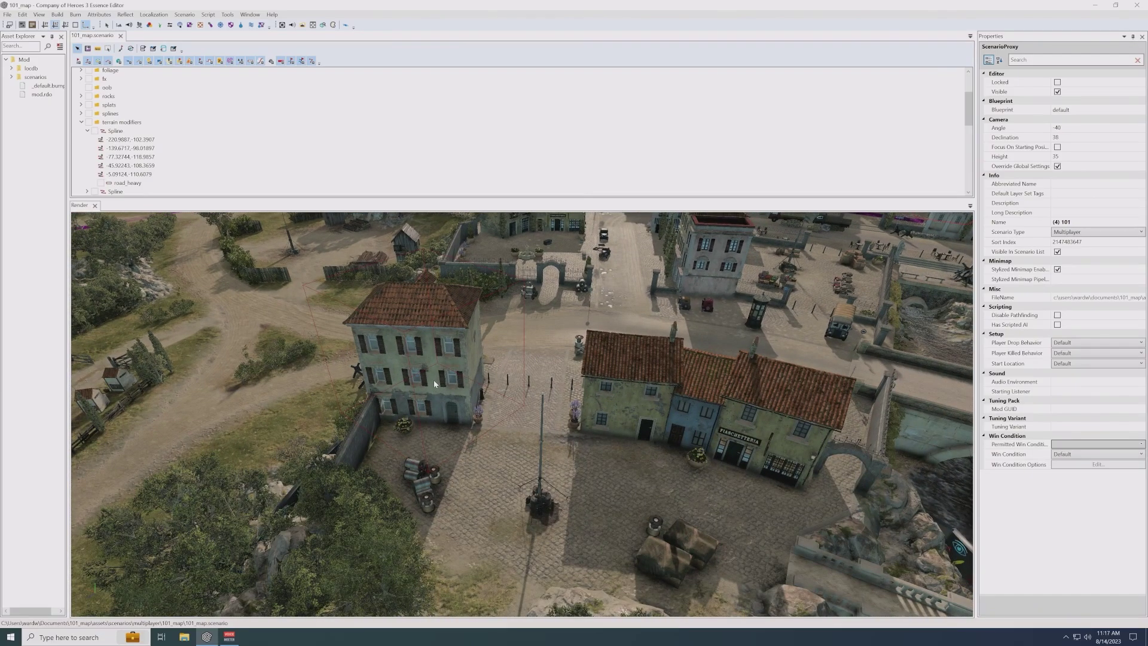
pyautogui.moveTo(490, 386); pyautogui.dragTo(389, 365, button='middle')
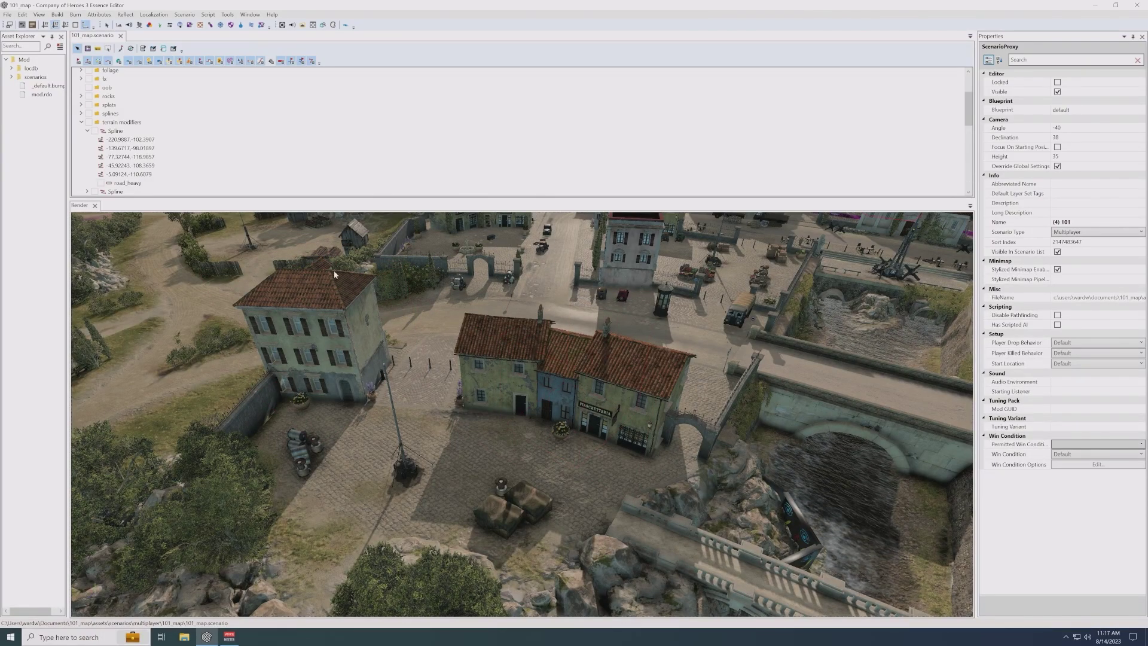
pyautogui.moveTo(846, 422); pyautogui.dragTo(408, 322, button='middle')
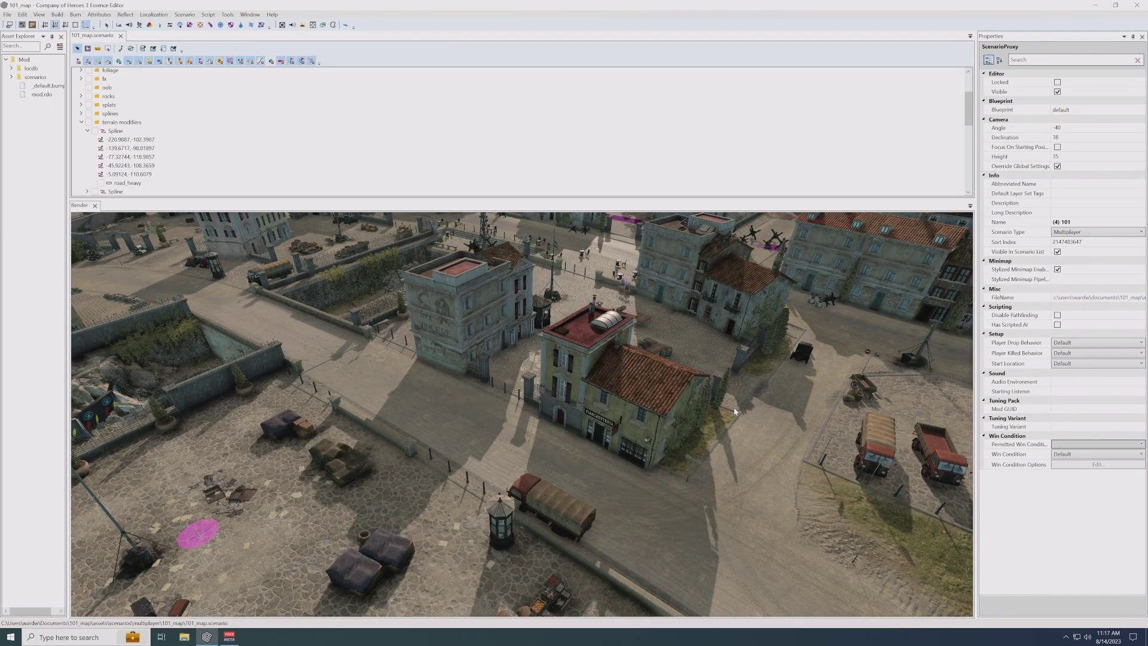
pyautogui.moveTo(734, 412); pyautogui.dragTo(500, 288, button='middle')
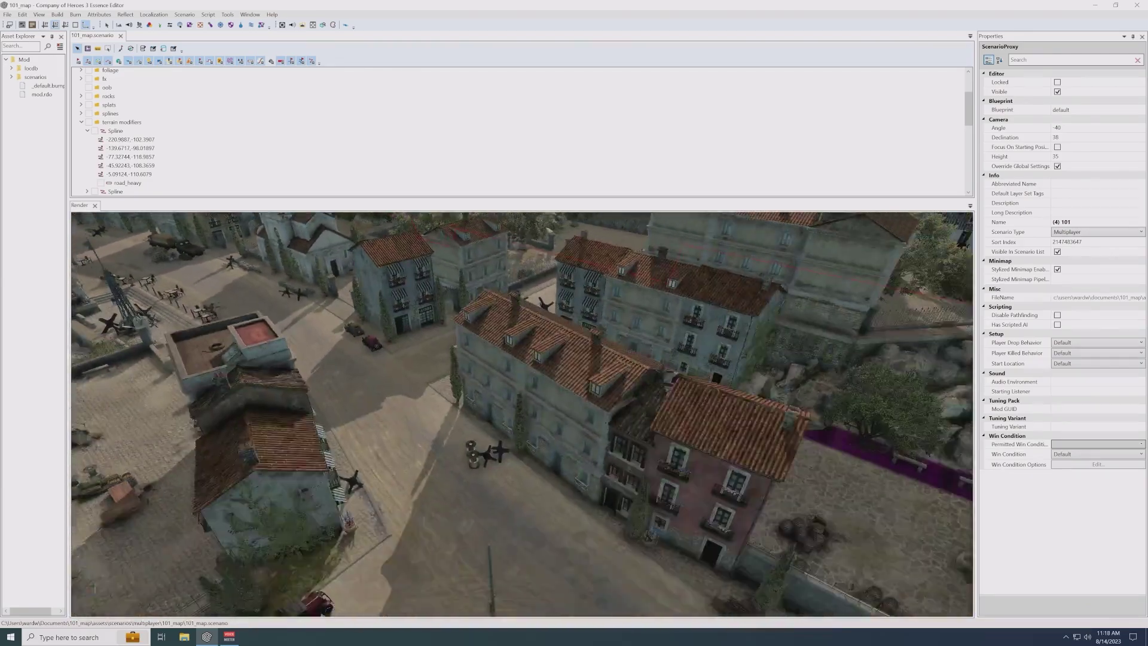
pyautogui.moveTo(837, 478); pyautogui.dragTo(698, 379, button='middle')
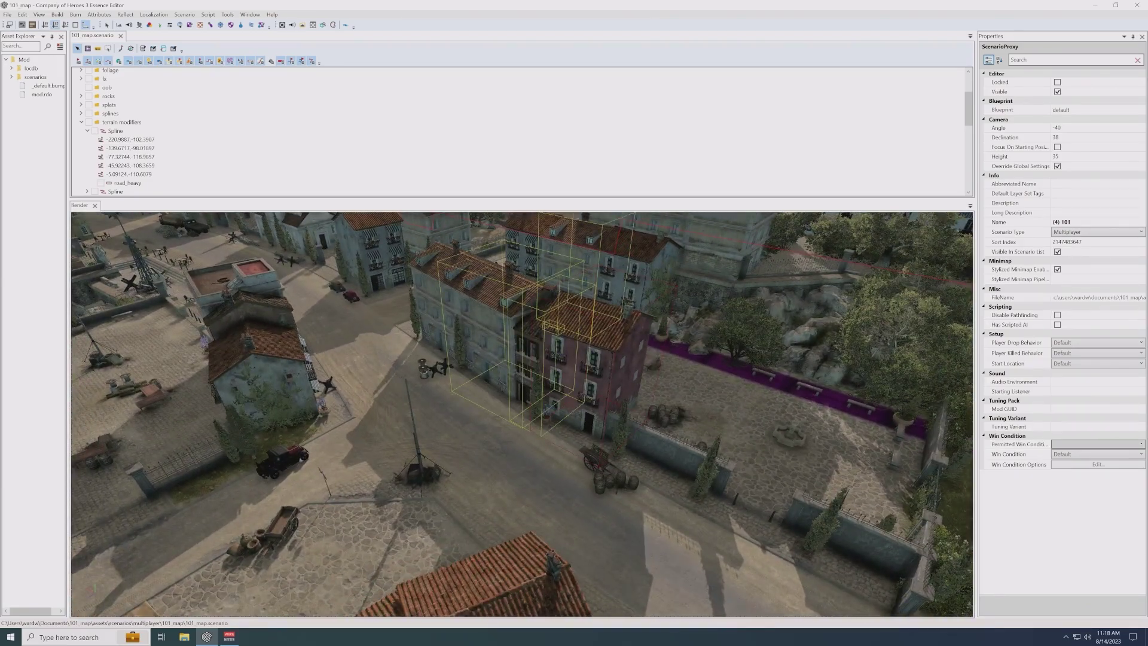
pyautogui.moveTo(432, 239); pyautogui.dragTo(582, 388, button='middle')
pyautogui.moveTo(263, 233); pyautogui.dragTo(508, 323, button='middle')
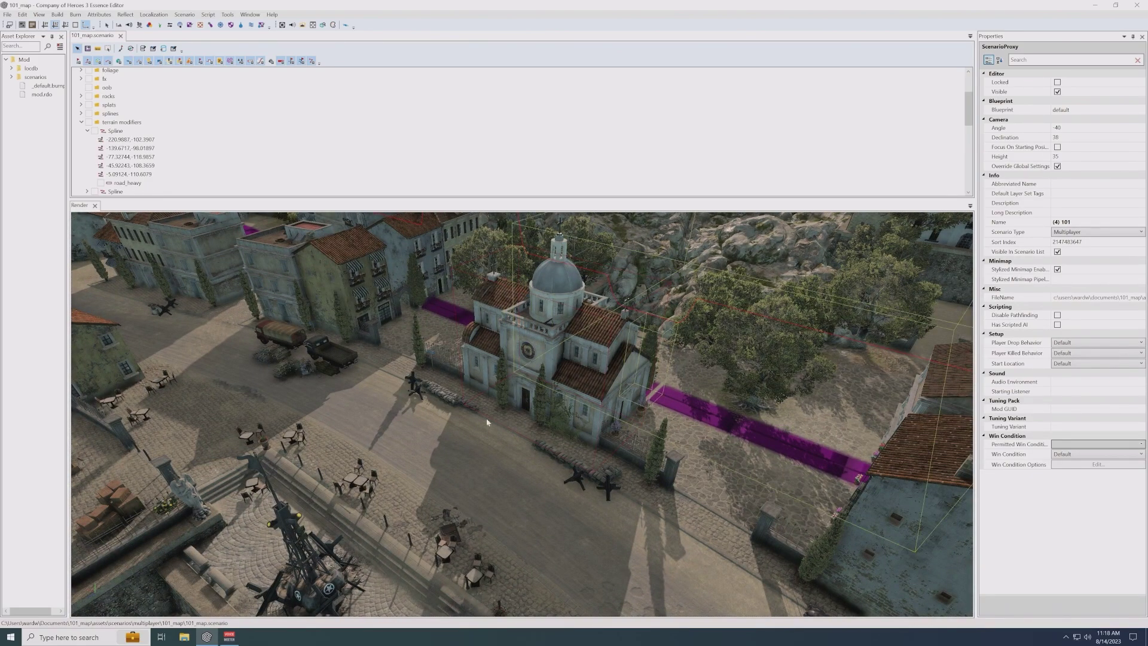
pyautogui.moveTo(399, 469); pyautogui.dragTo(306, 371, button='middle')
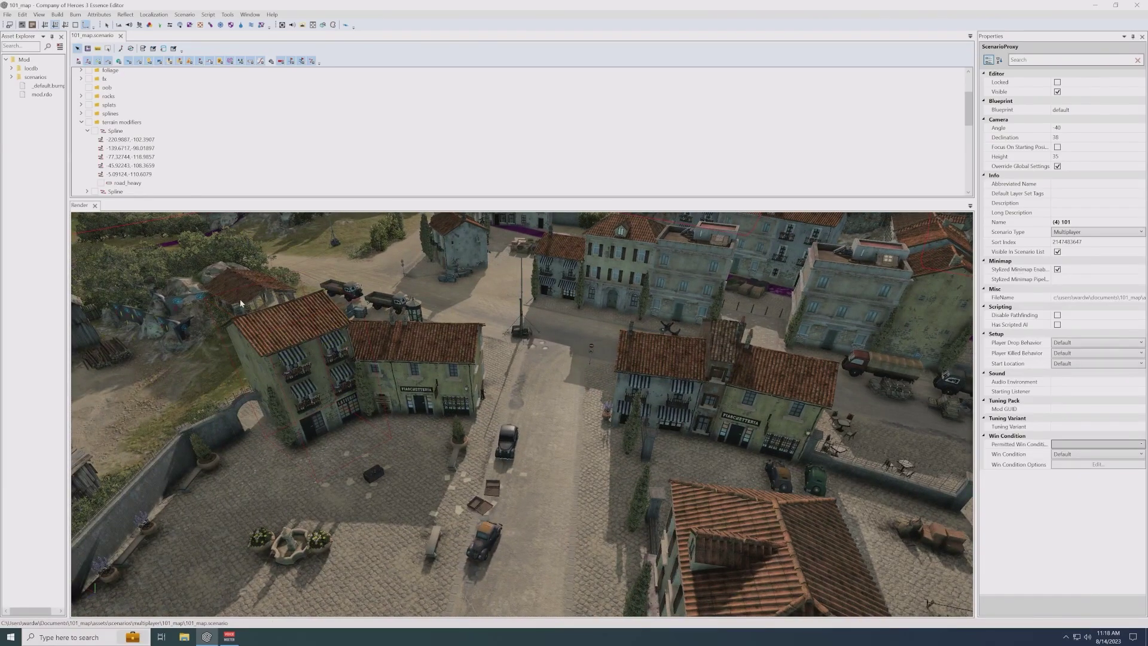
# - Examine the town crossroads, covering the parked trucks, the corner house with road signs, and the transition from paving to dirt road
pyautogui.scroll(3, 494, 375)
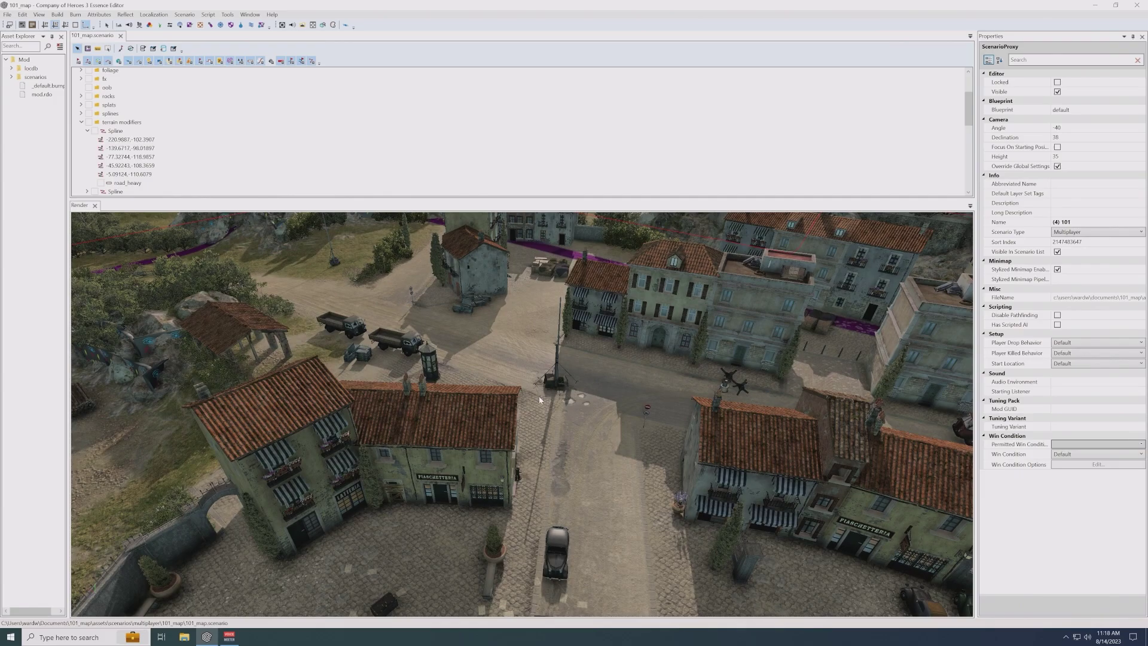
pyautogui.scroll(2, 537, 396)
pyautogui.moveTo(383, 377); pyautogui.dragTo(480, 400, button='middle')
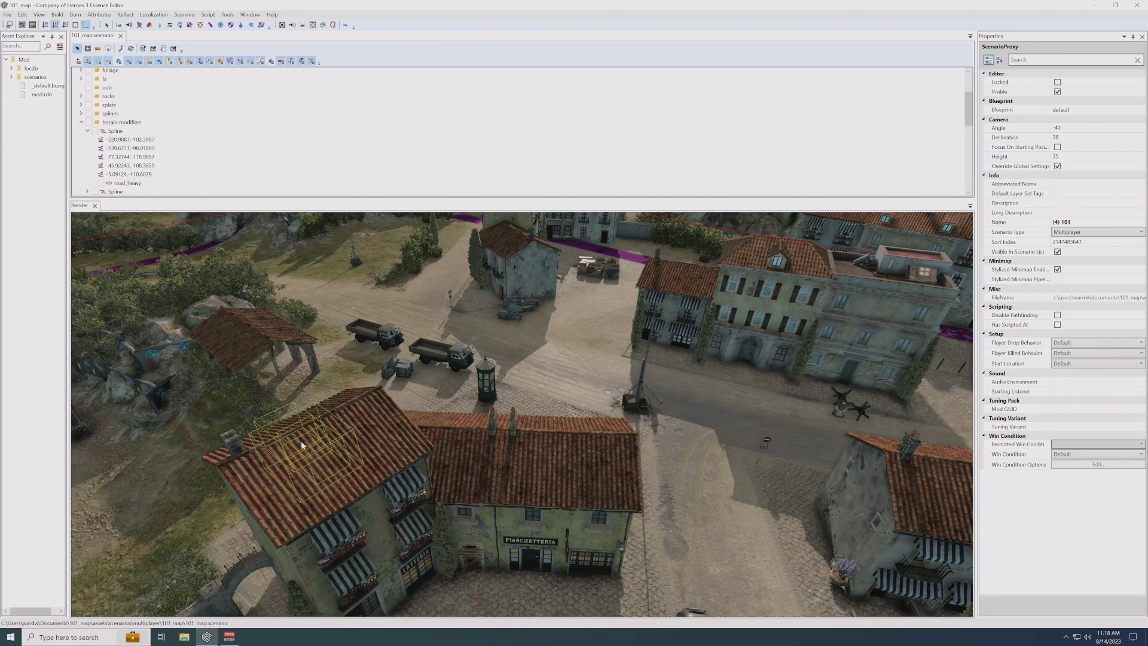
pyautogui.moveTo(408, 471); pyautogui.dragTo(418, 493, button='middle')
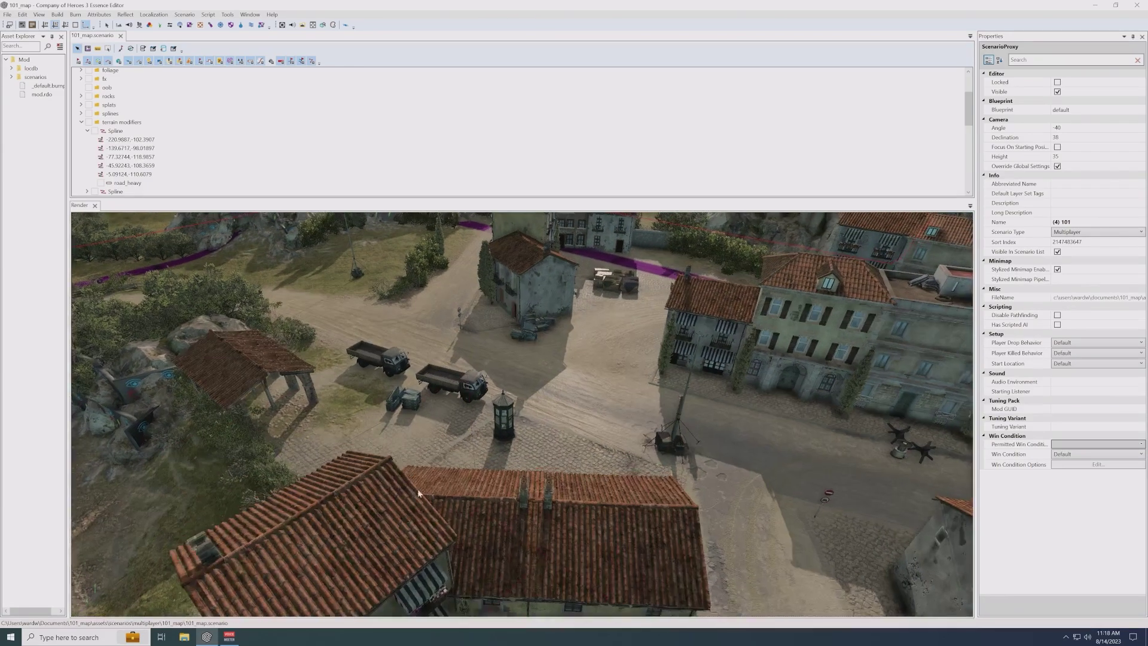
pyautogui.scroll(-2, 493, 482)
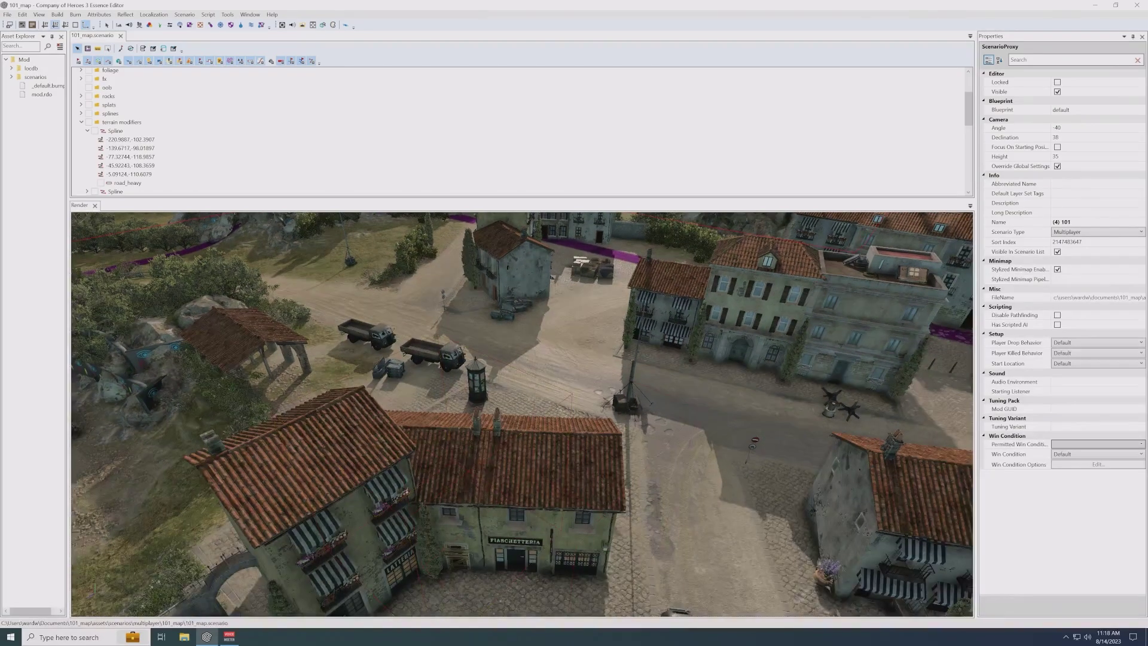
pyautogui.moveTo(473, 310); pyautogui.dragTo(449, 422, button='middle')
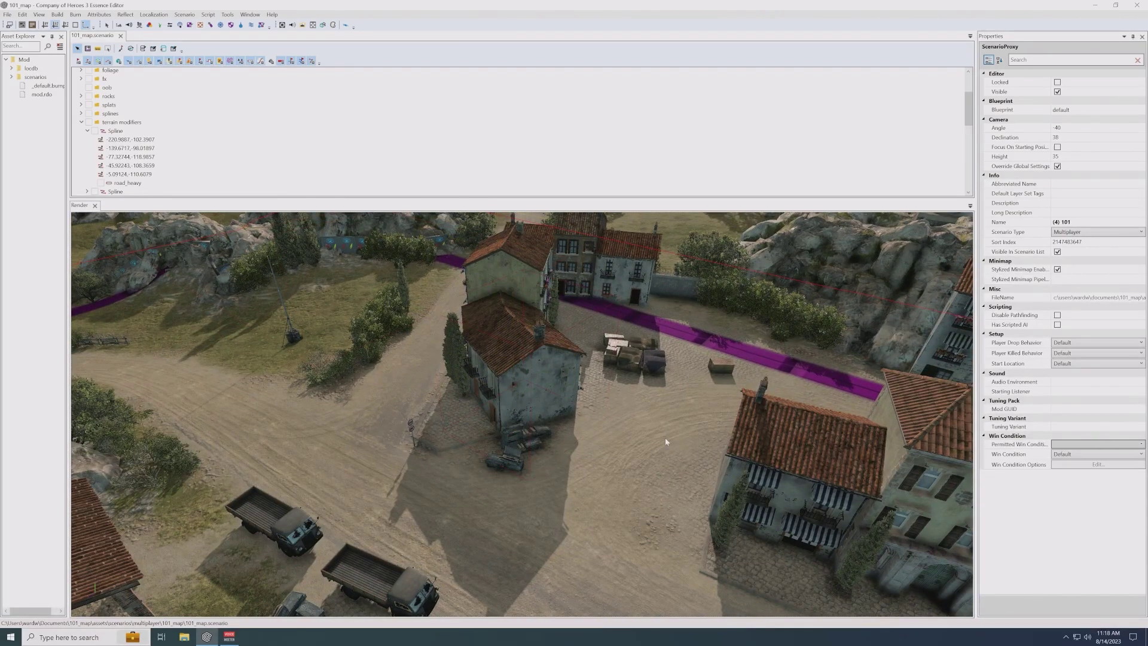
pyautogui.moveTo(514, 464); pyautogui.dragTo(487, 456, button='middle')
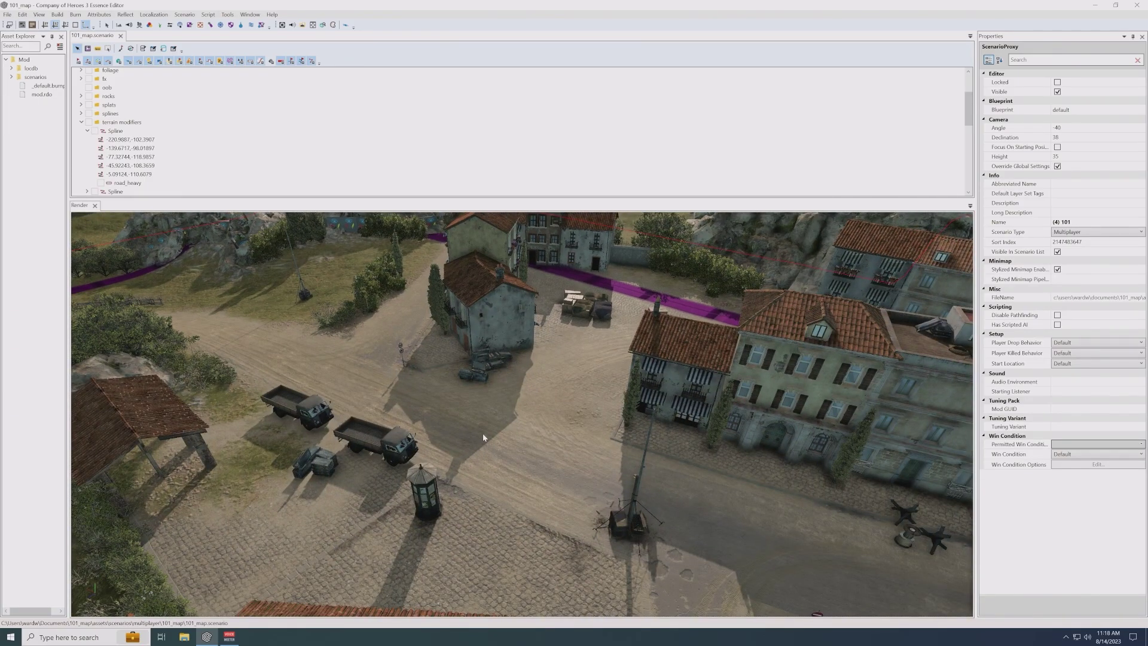
pyautogui.scroll(5, 433, 341)
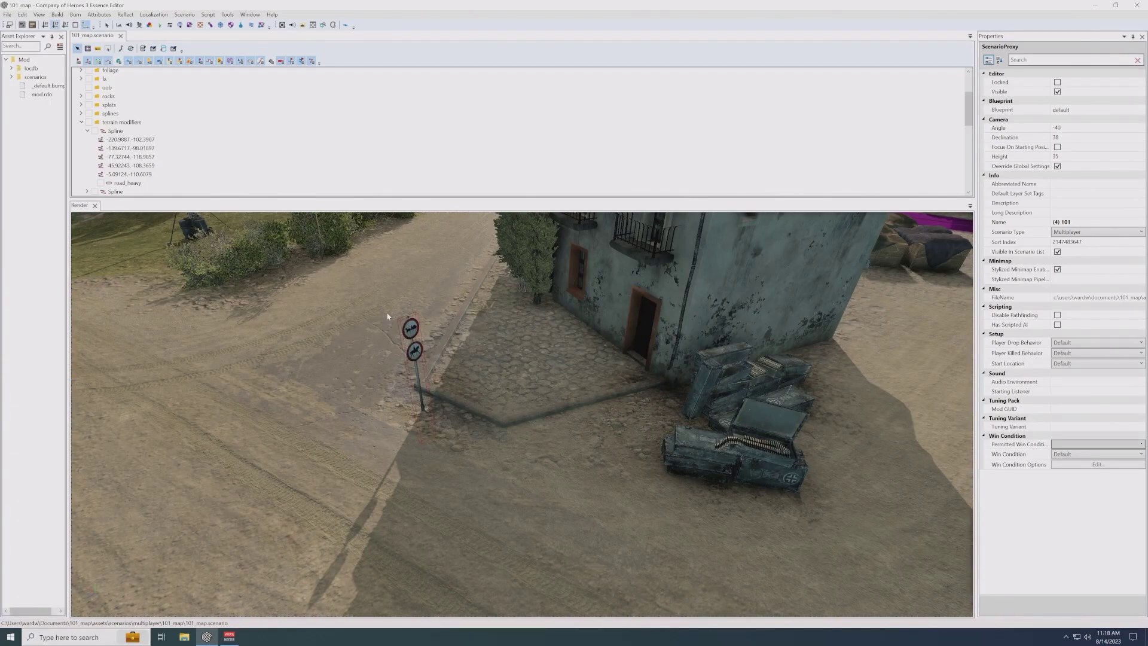
pyautogui.scroll(-6, 388, 315)
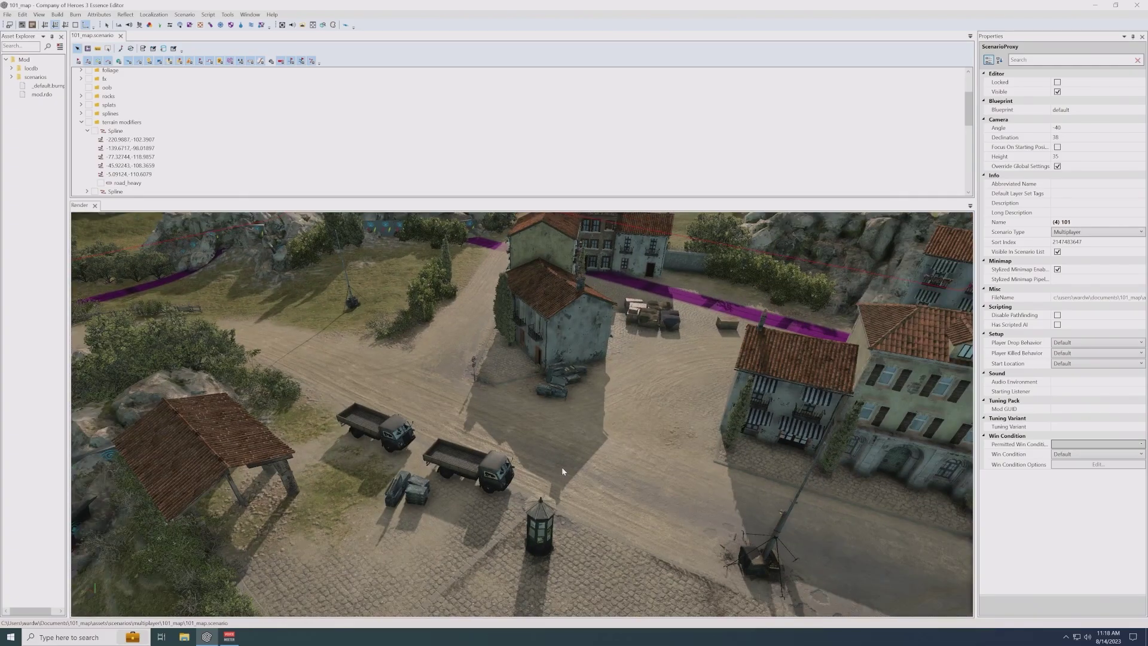
# - Examine the streets from the river bridge to the market square, the paved truck lot, and the junction by the pink house
pyautogui.moveTo(561, 471); pyautogui.dragTo(300, 325, button='middle')
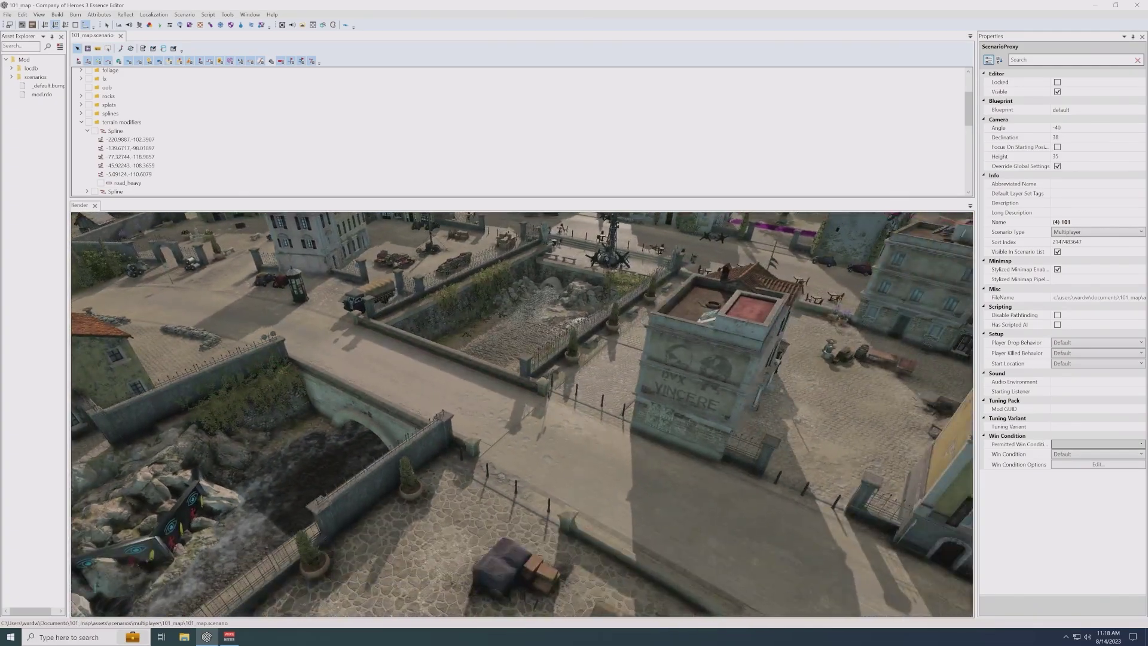
pyautogui.moveTo(687, 508); pyautogui.dragTo(186, 418, button='middle')
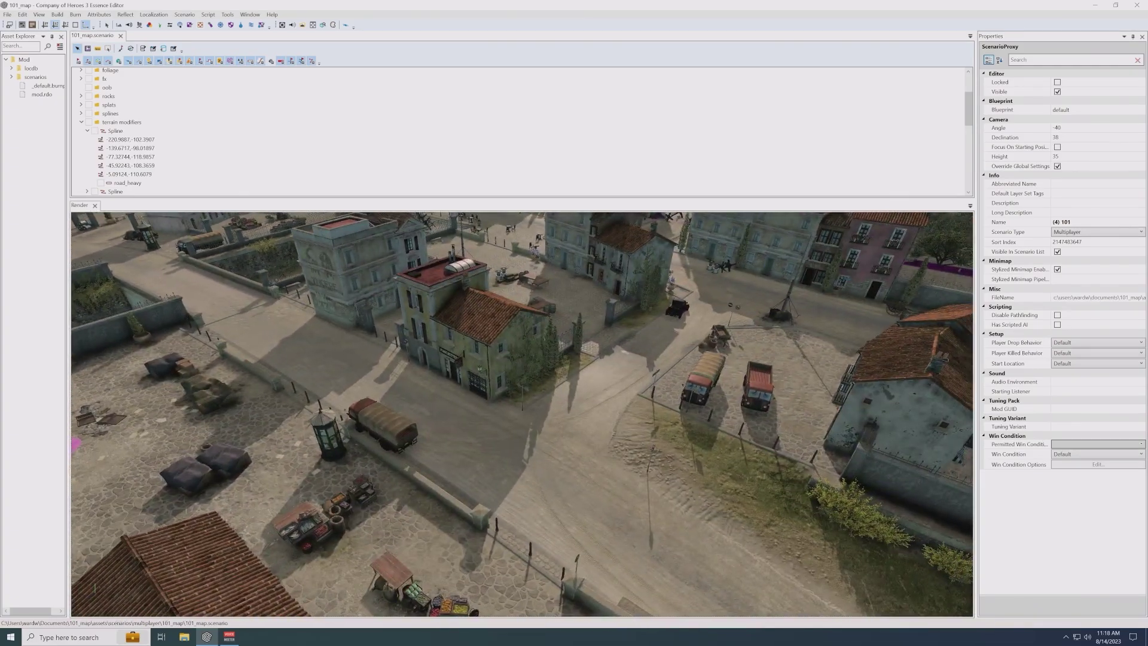
pyautogui.moveTo(643, 452); pyautogui.dragTo(554, 410, button='middle')
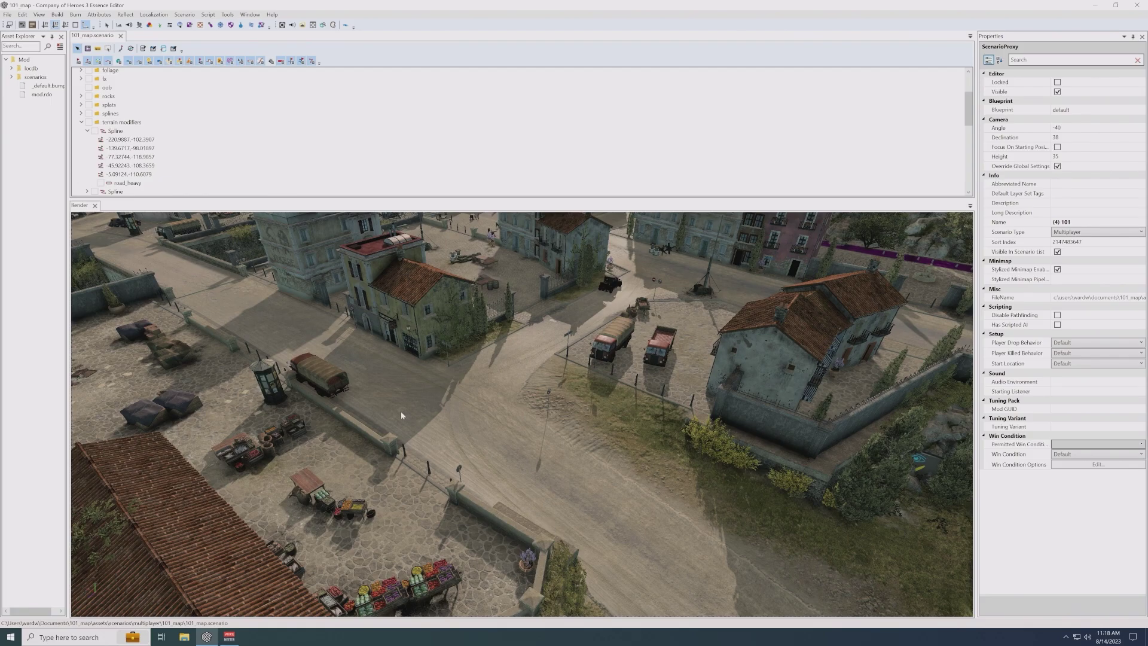
pyautogui.scroll(5, 527, 482)
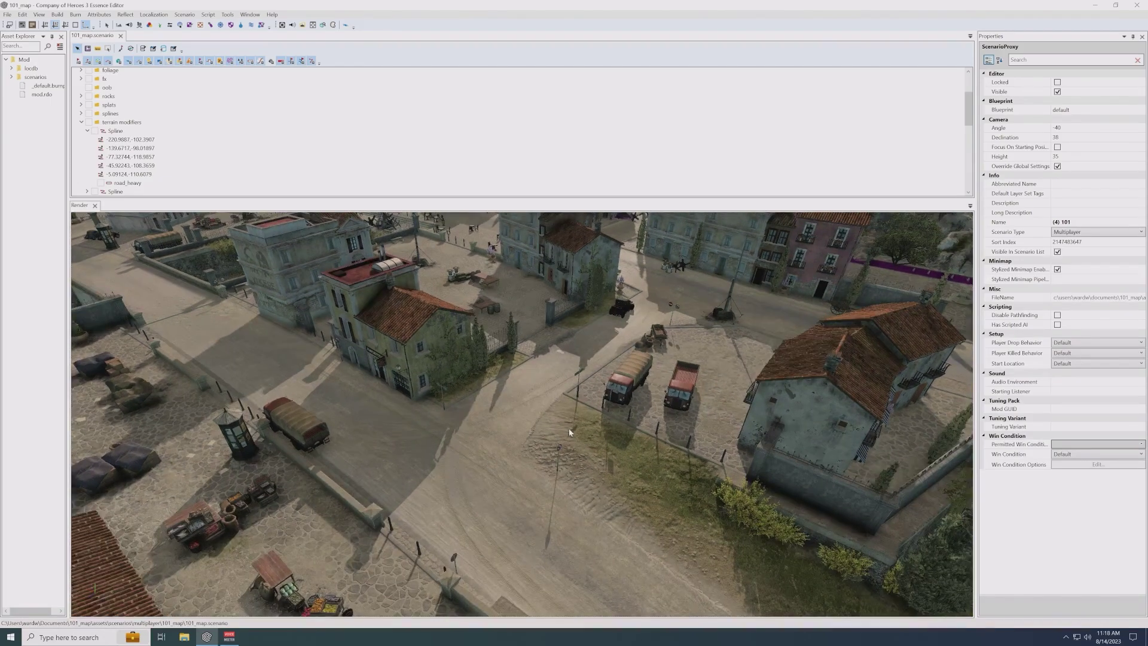
pyautogui.moveTo(568, 430); pyautogui.dragTo(466, 399, button='middle')
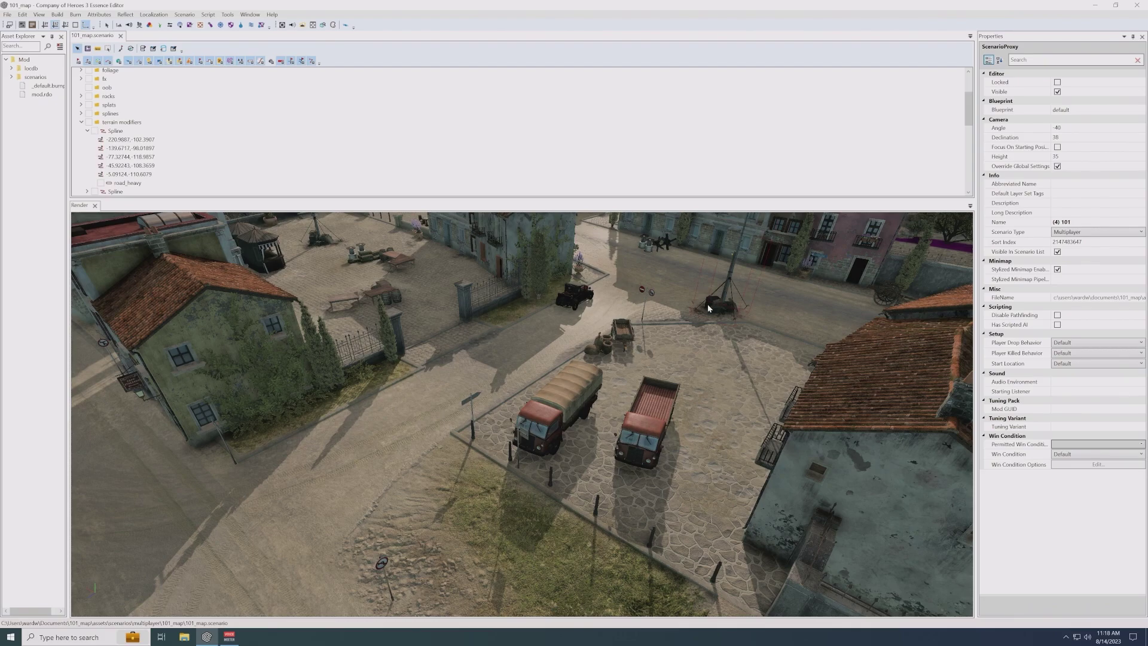
pyautogui.moveTo(679, 359); pyautogui.dragTo(608, 374, button='middle')
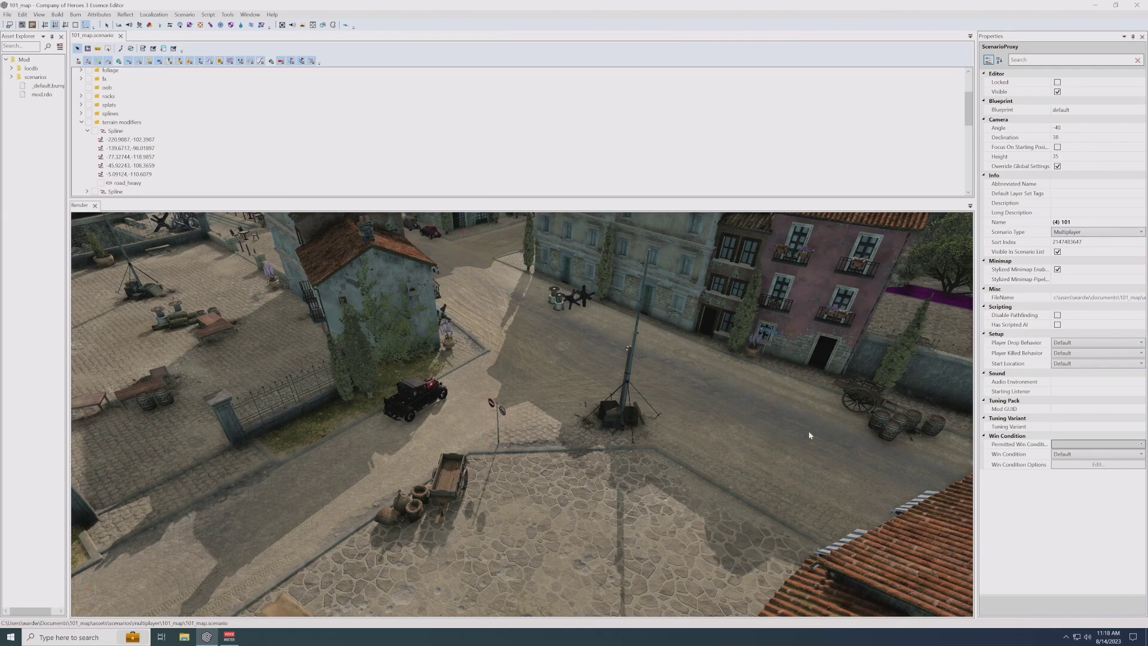
pyautogui.scroll(-3, 541, 445)
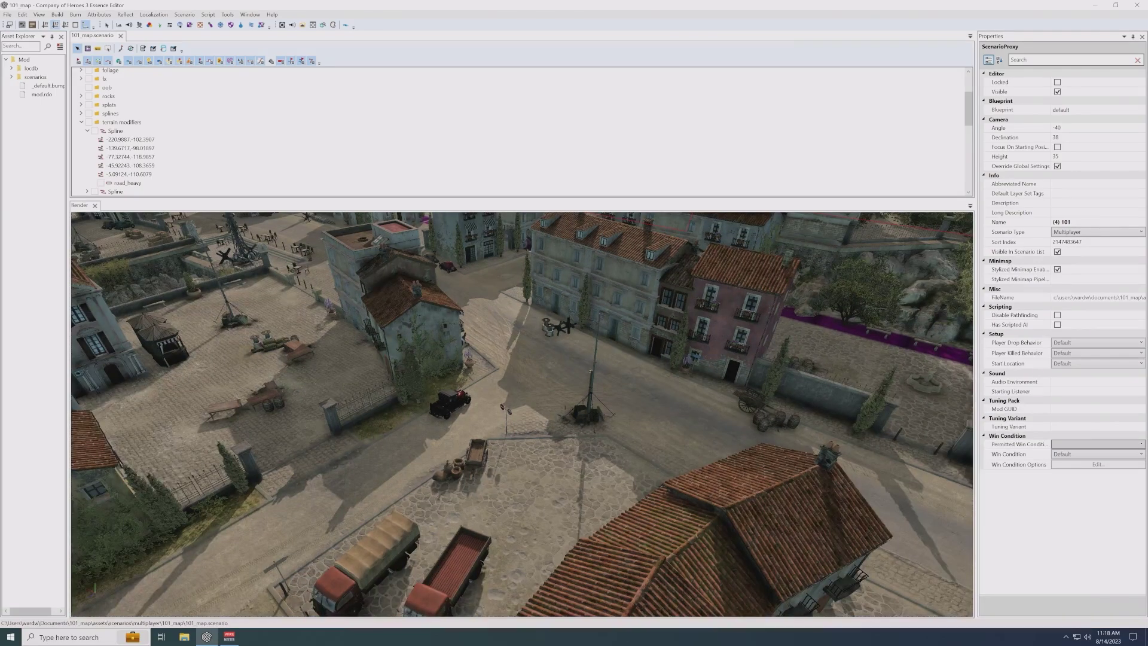
pyautogui.moveTo(297, 396); pyautogui.dragTo(408, 457, button='middle')
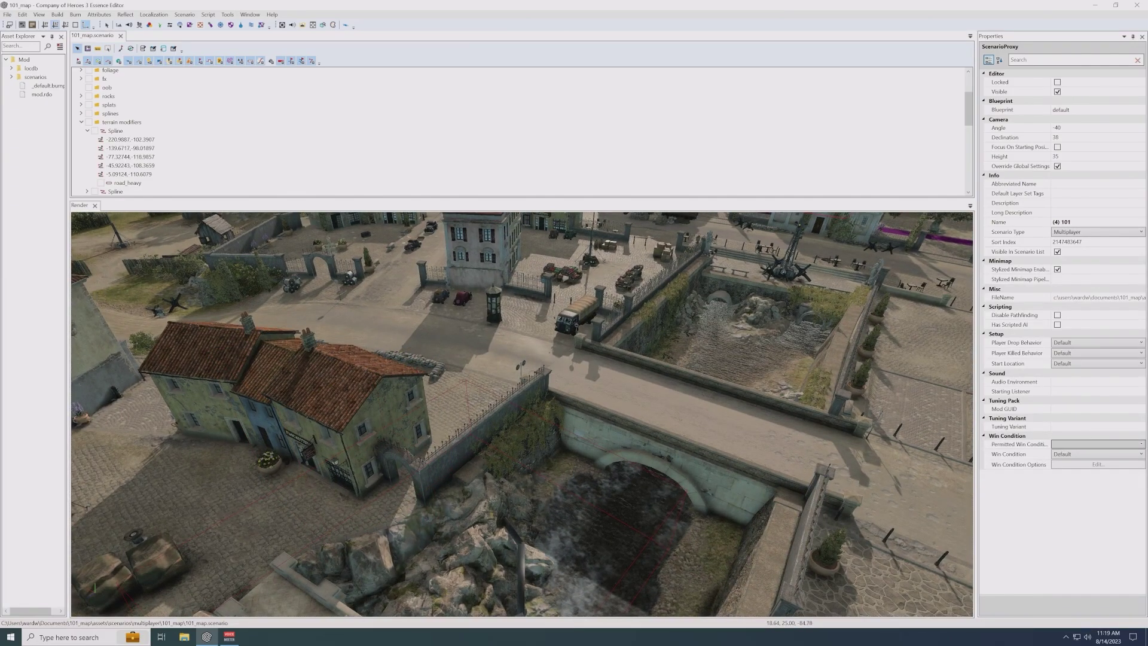
# - Examine the riverbed, fenced dirt paths, and rocky cliffs leading up to the arched stone bridge and paved town square
pyautogui.scroll(-3, 409, 495)
pyautogui.scroll(-5, 408, 492)
pyautogui.moveTo(317, 584); pyautogui.dragTo(397, 504, button='middle')
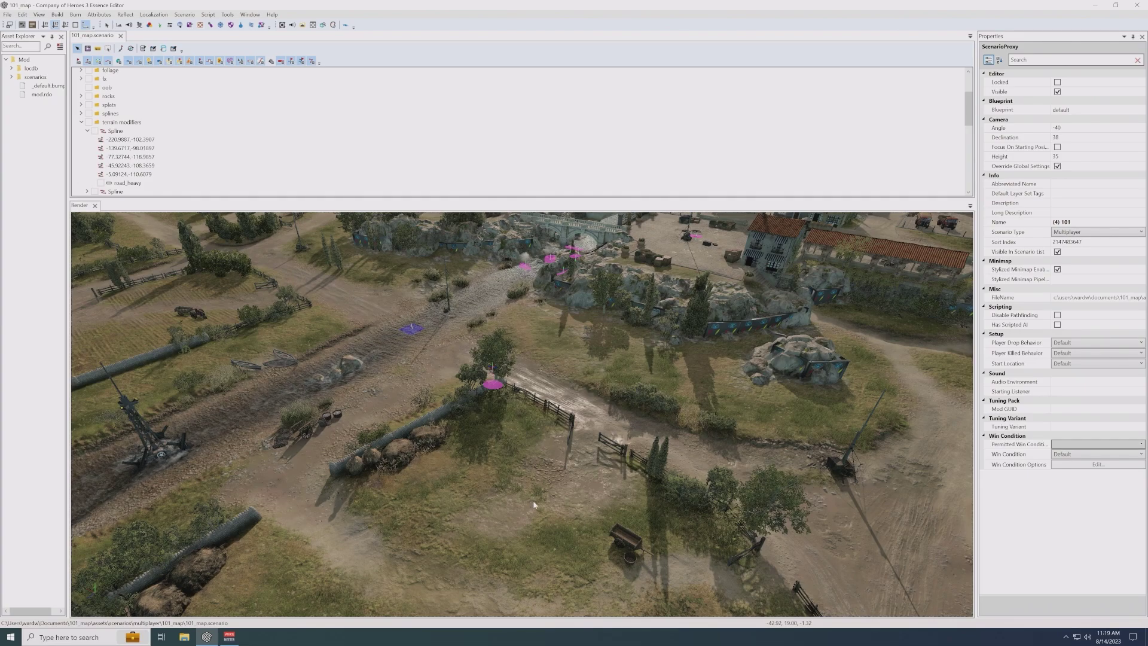
pyautogui.moveTo(581, 348); pyautogui.dragTo(653, 372, button='middle')
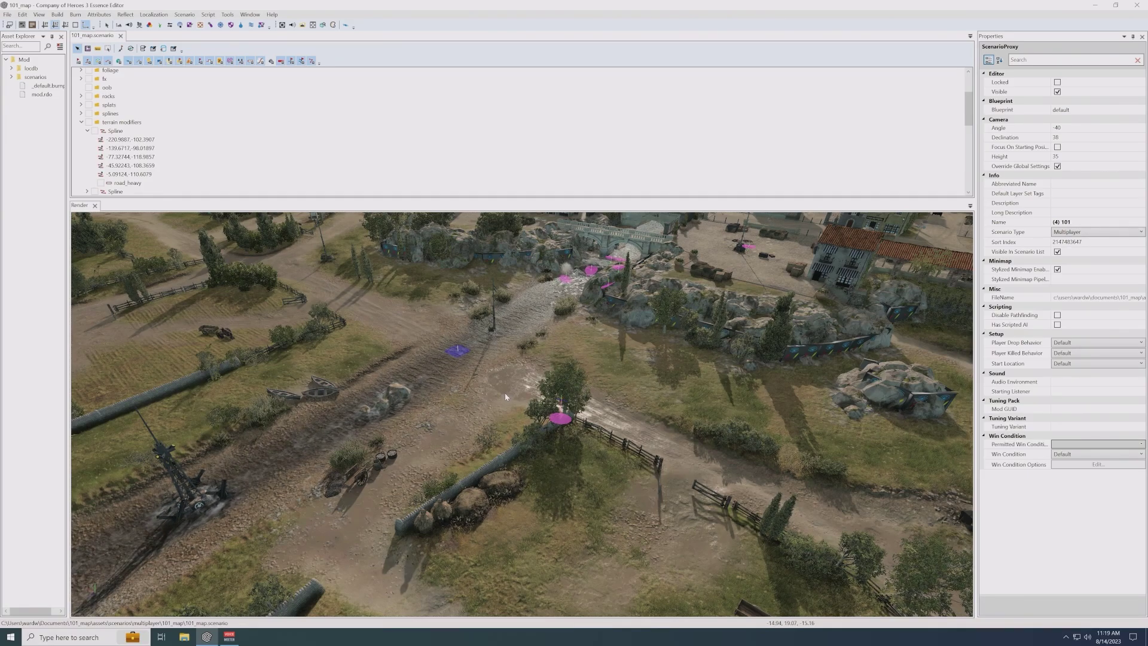
pyautogui.press('Up')
pyautogui.press('Right')
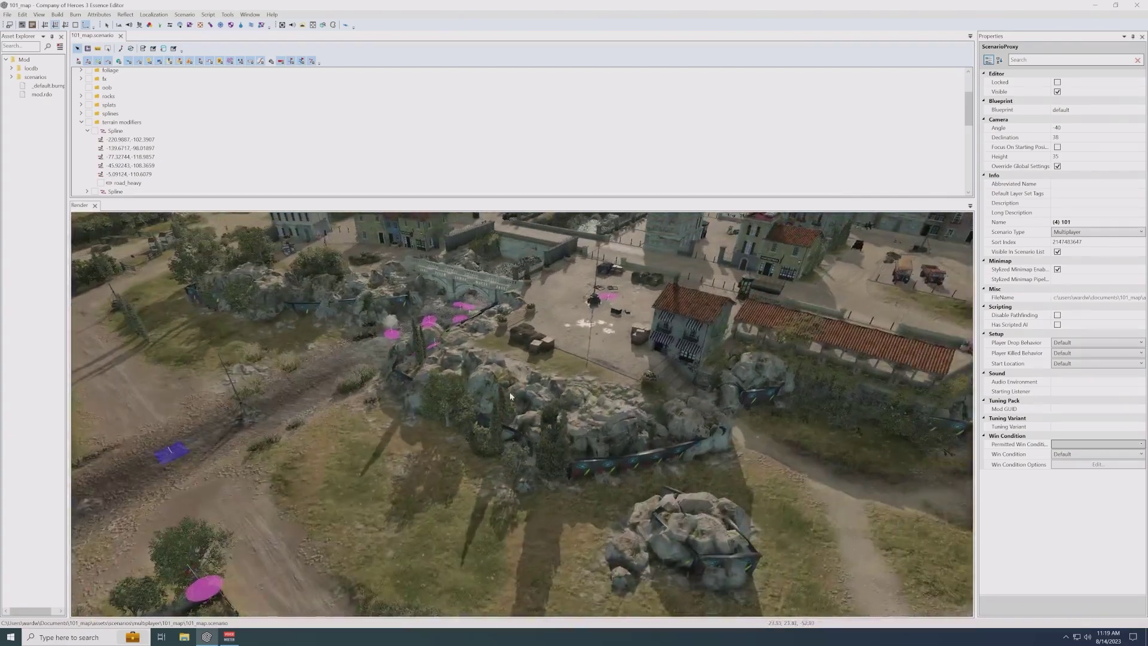
pyautogui.press('Up')
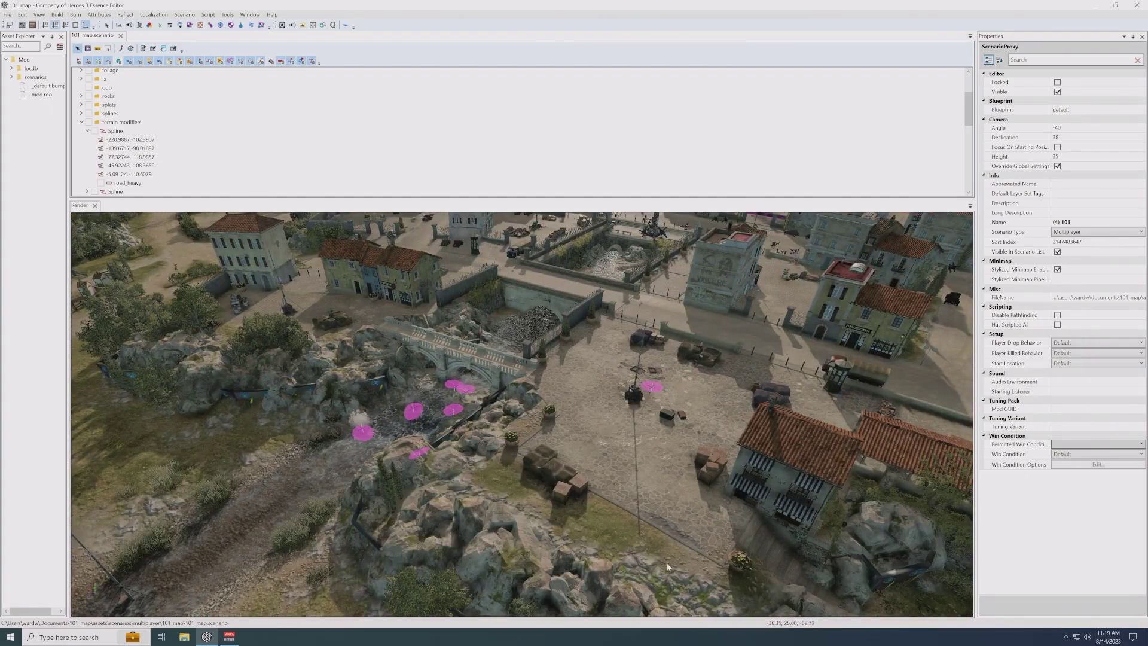
# - Follow the riverbed past the wooden dock, boats, shacks and cypress trees to inspect its crossings and the rocky waterfall
pyautogui.moveTo(707, 374); pyautogui.dragTo(679, 472, button='middle')
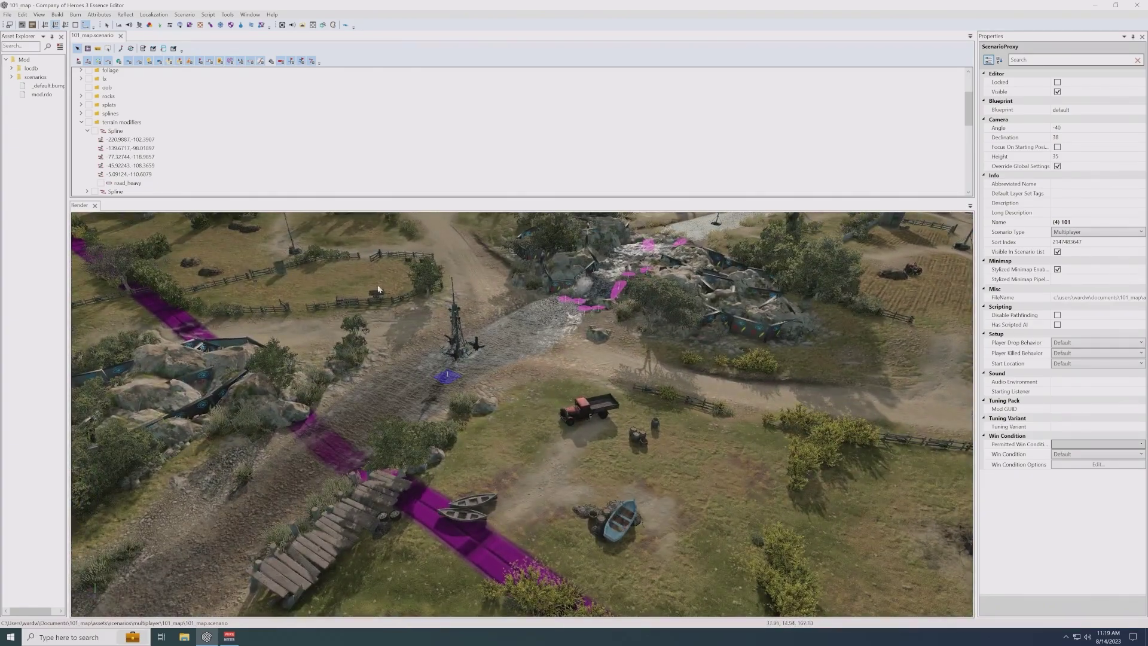
pyautogui.moveTo(643, 389); pyautogui.dragTo(227, 352, button='middle')
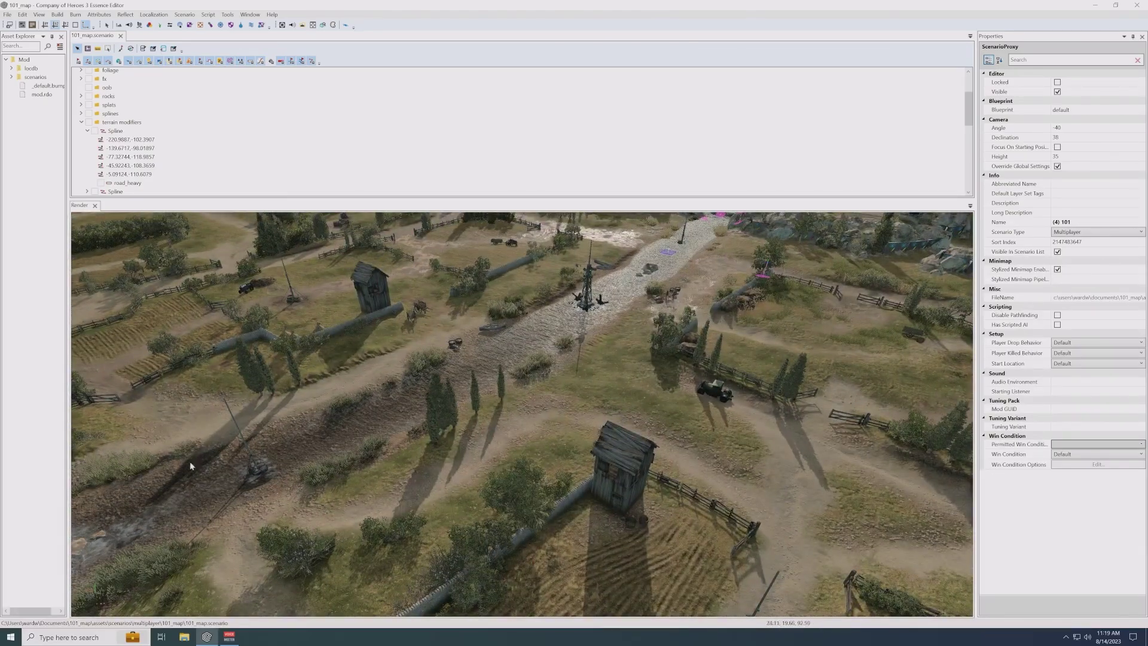
pyautogui.moveTo(367, 463); pyautogui.dragTo(379, 465, button='middle')
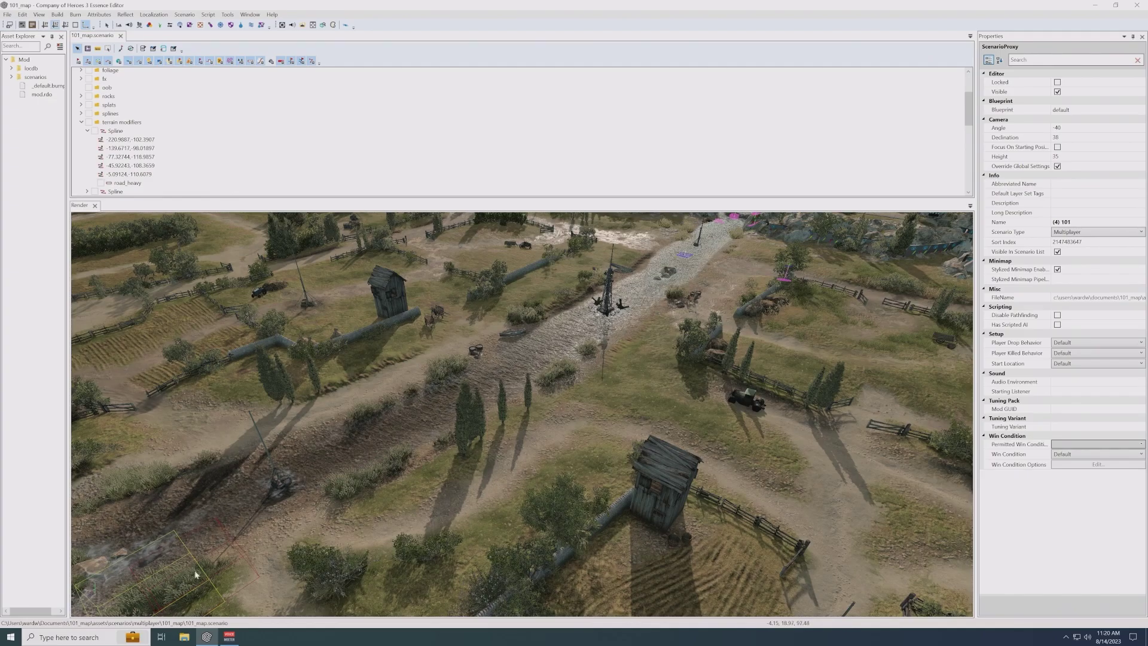
pyautogui.moveTo(196, 574); pyautogui.dragTo(422, 504, button='middle')
pyautogui.scroll(3, 422, 504)
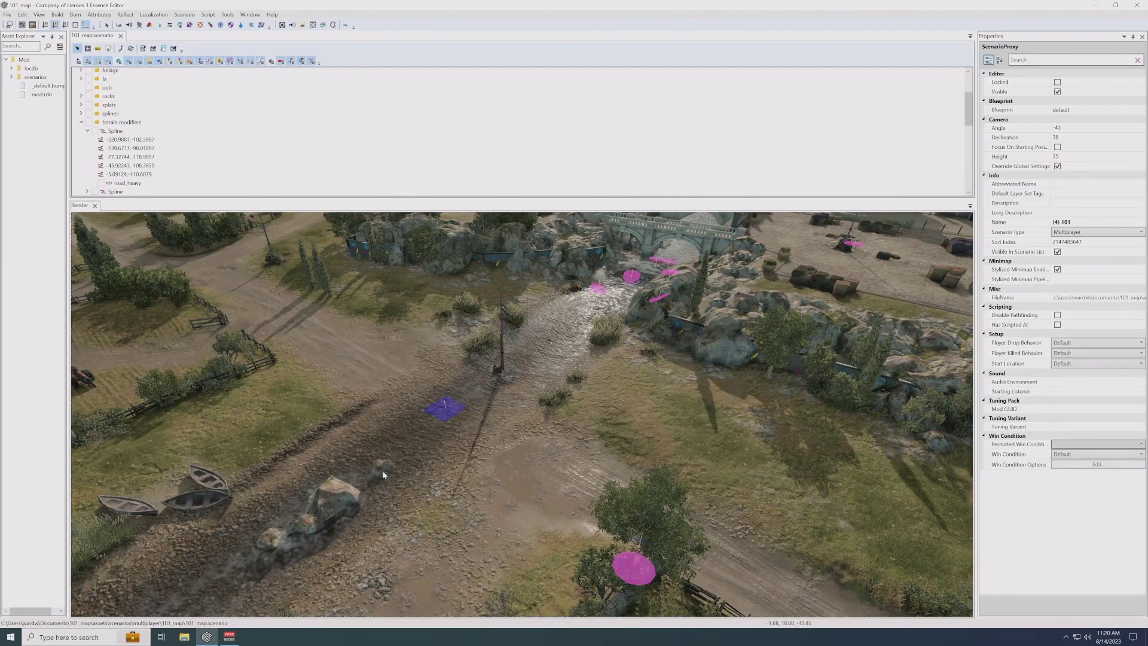
pyautogui.moveTo(381, 478); pyautogui.dragTo(423, 498, button='middle')
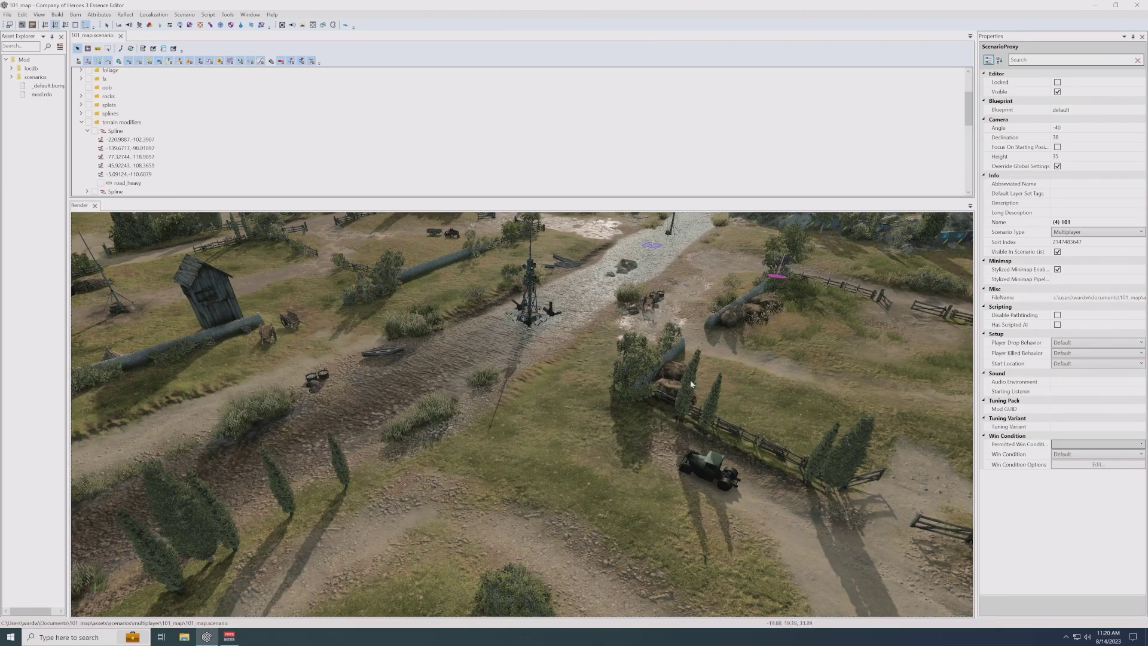
pyautogui.scroll(3, 508, 368)
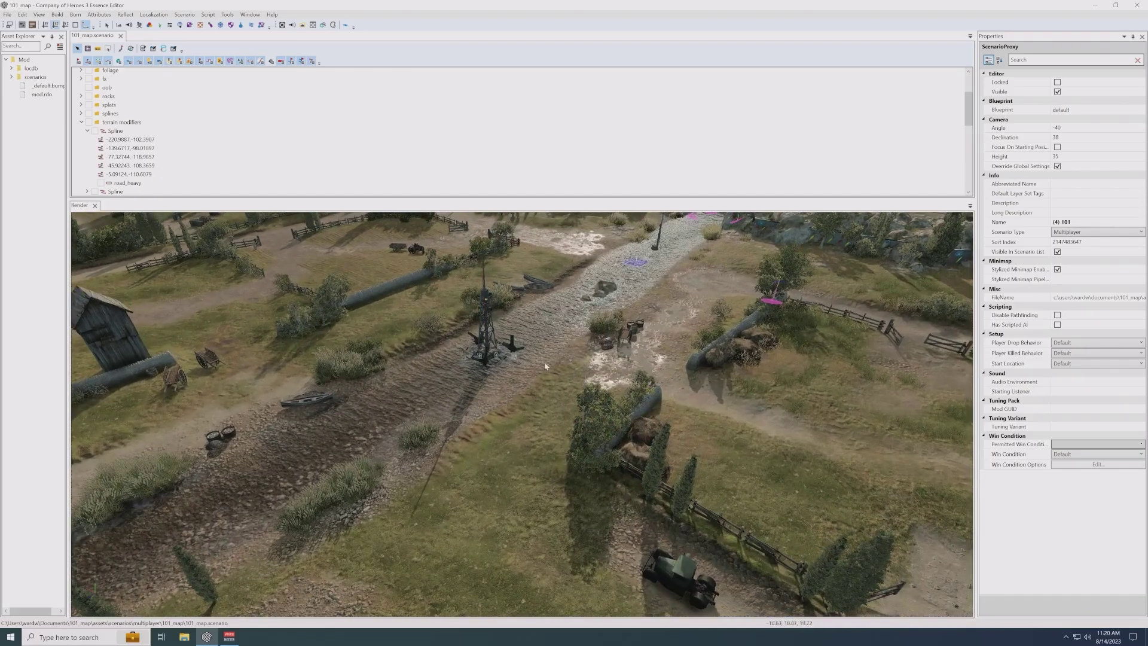
pyautogui.moveTo(609, 300); pyautogui.dragTo(496, 390, button='middle')
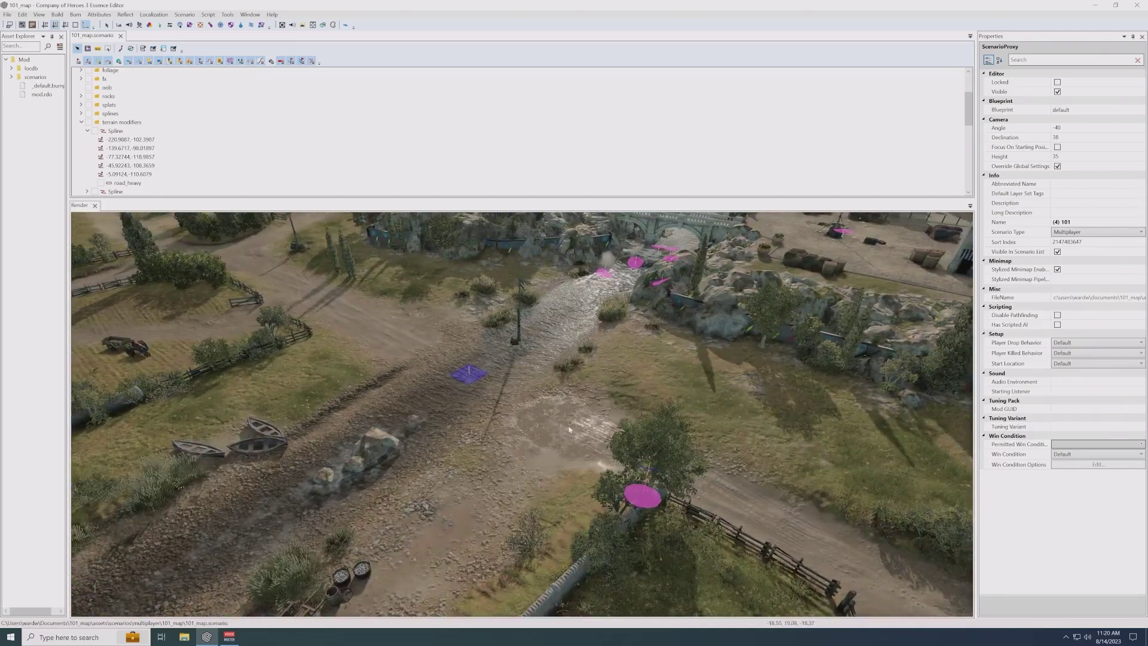
# - Examine the rural dirt crossroads, its fences and hedges, and the road running past the rock outcrops towards the town wall
pyautogui.moveTo(682, 393); pyautogui.dragTo(445, 298, button='middle')
pyautogui.moveTo(591, 506); pyautogui.dragTo(498, 503, button='middle')
pyautogui.moveTo(462, 587); pyautogui.dragTo(471, 530, button='middle')
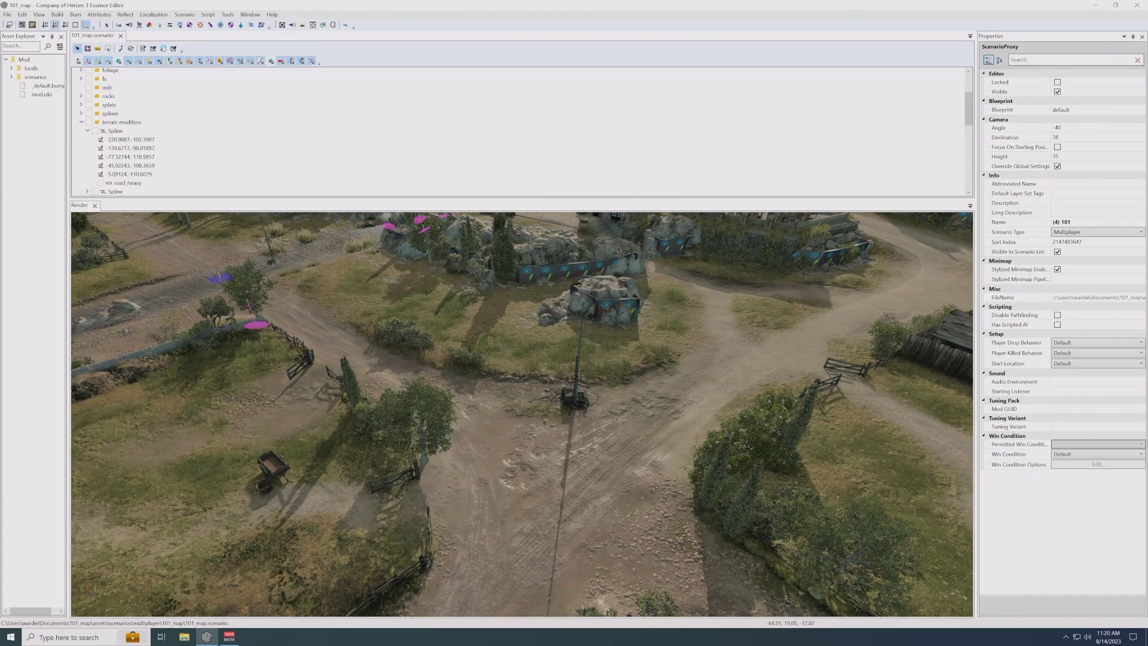
pyautogui.moveTo(501, 493); pyautogui.dragTo(476, 452, button='middle')
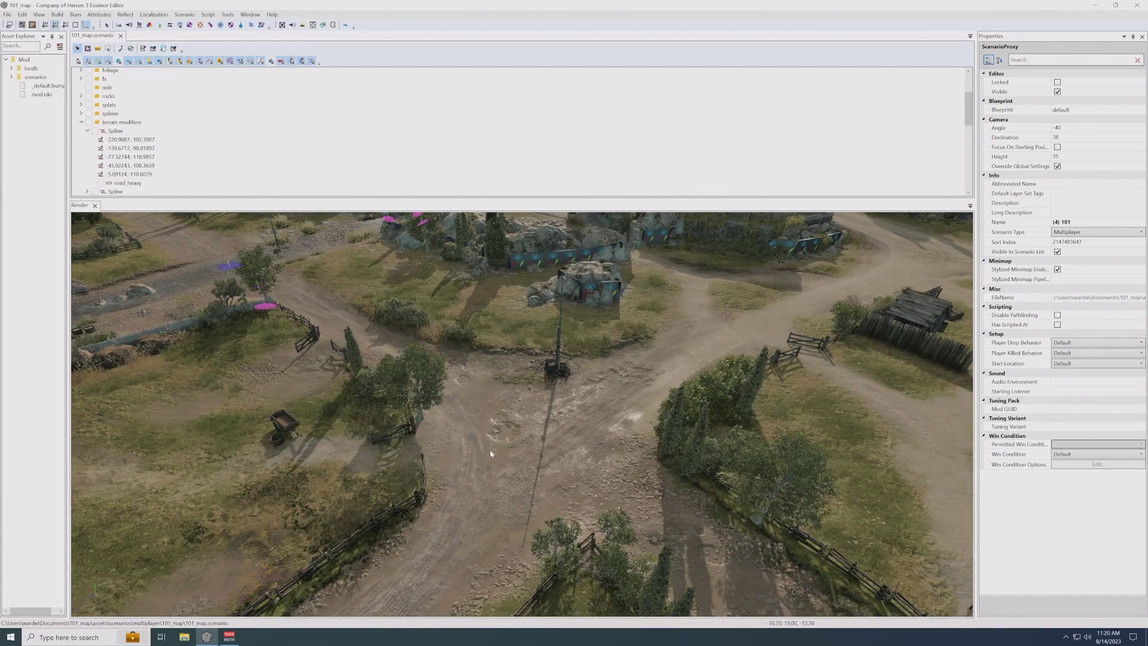
pyautogui.moveTo(562, 435); pyautogui.dragTo(574, 440, button='middle')
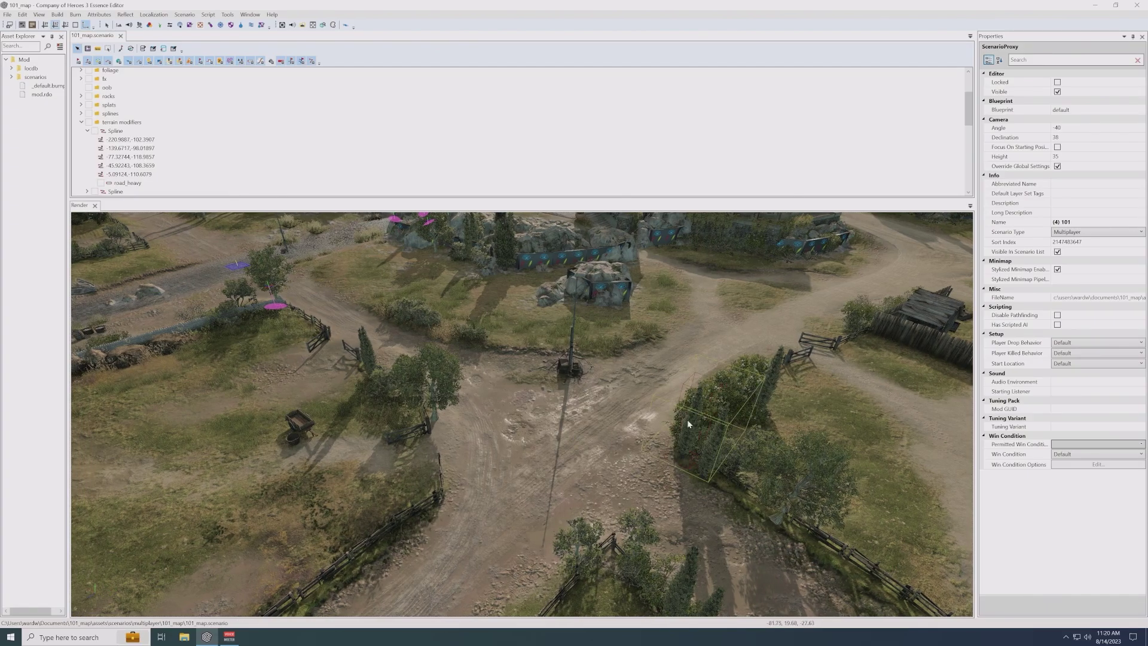
pyautogui.moveTo(687, 420); pyautogui.dragTo(725, 383, button='middle')
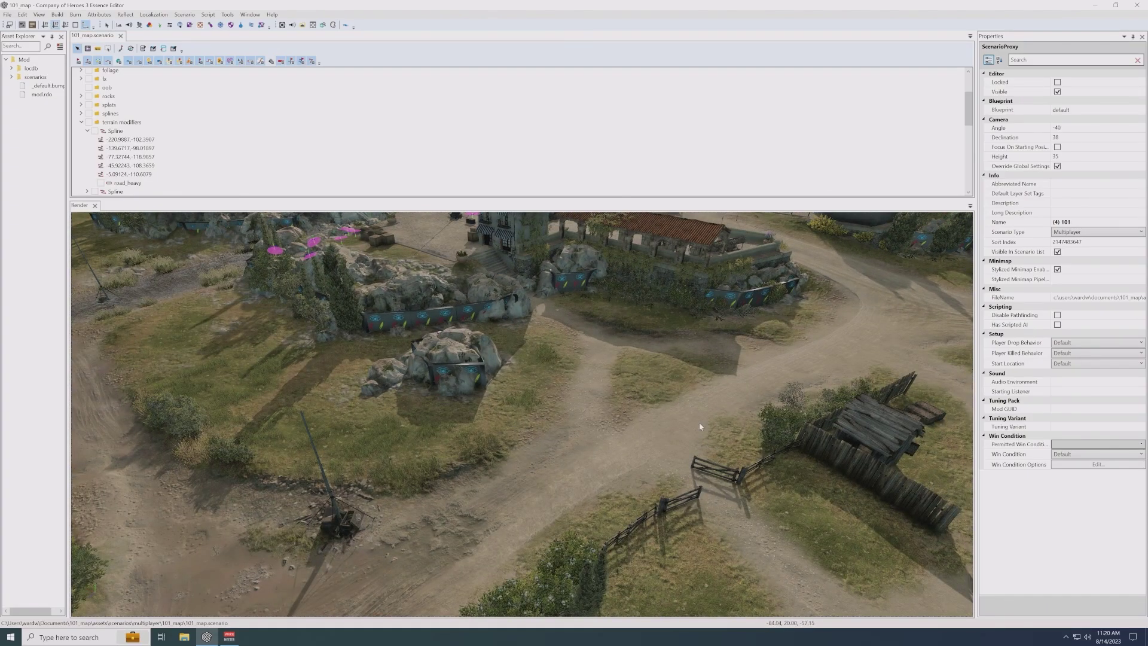
pyautogui.press('Up')
pyautogui.press('Right')
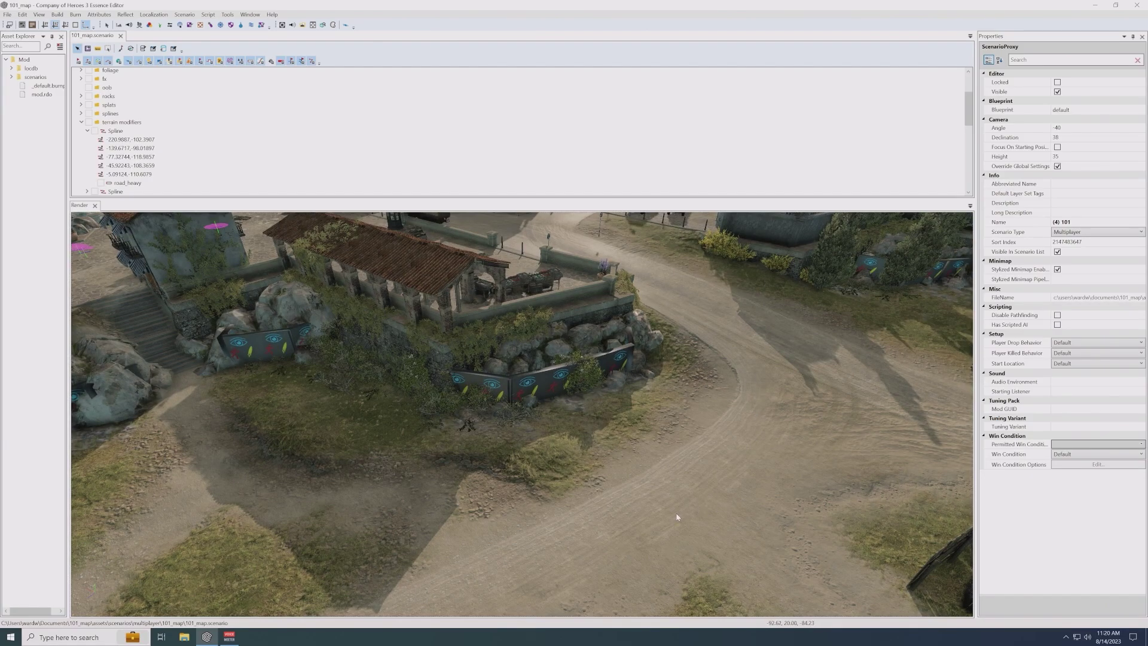
# - Inspect how the dirt road enters the town and blends into the street junction between the market square and truck lot
pyautogui.moveTo(676, 517); pyautogui.dragTo(652, 522, button='middle')
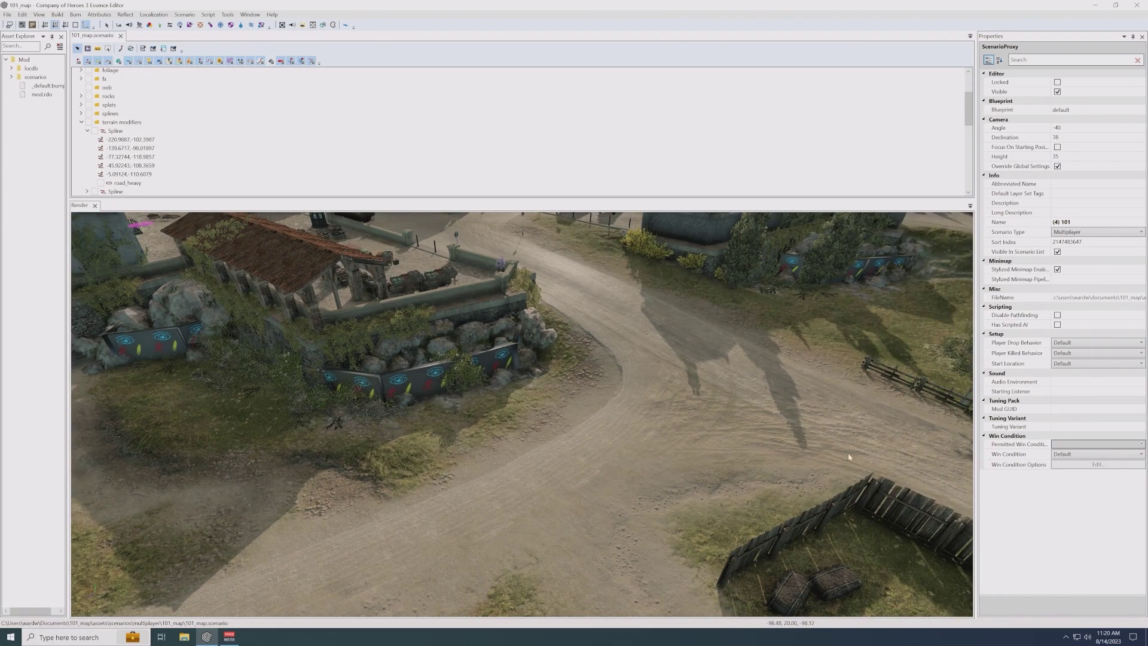
pyautogui.moveTo(777, 474); pyautogui.dragTo(745, 490, button='middle')
pyautogui.moveTo(548, 461); pyautogui.dragTo(688, 574, button='middle')
pyautogui.scroll(3, 510, 469)
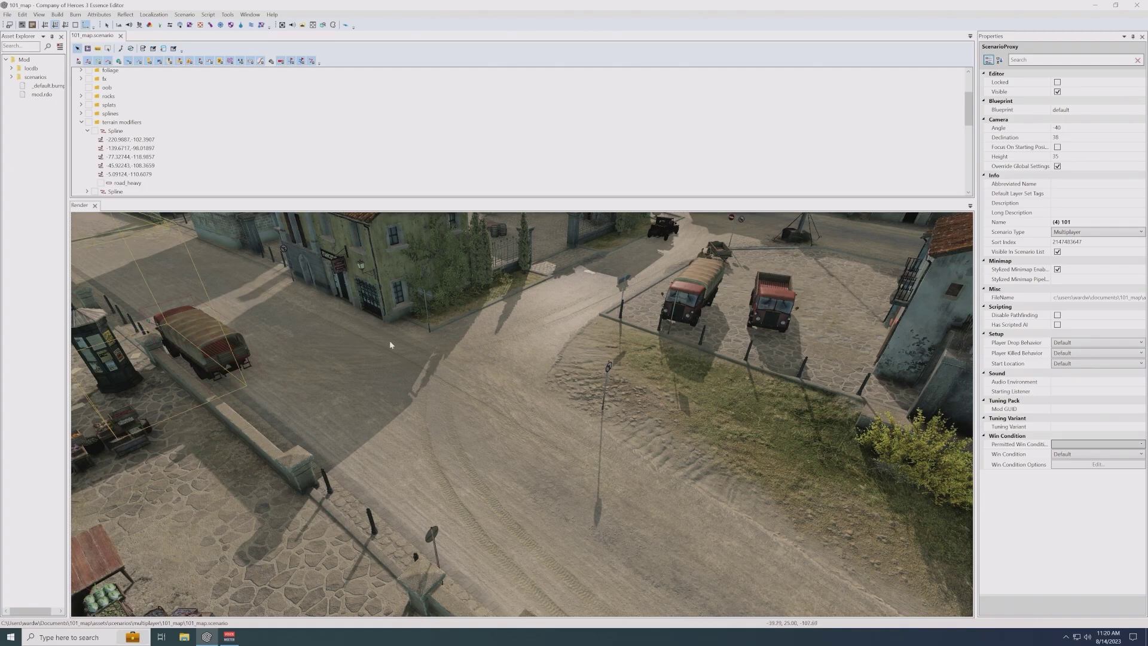
pyautogui.scroll(-5, 589, 442)
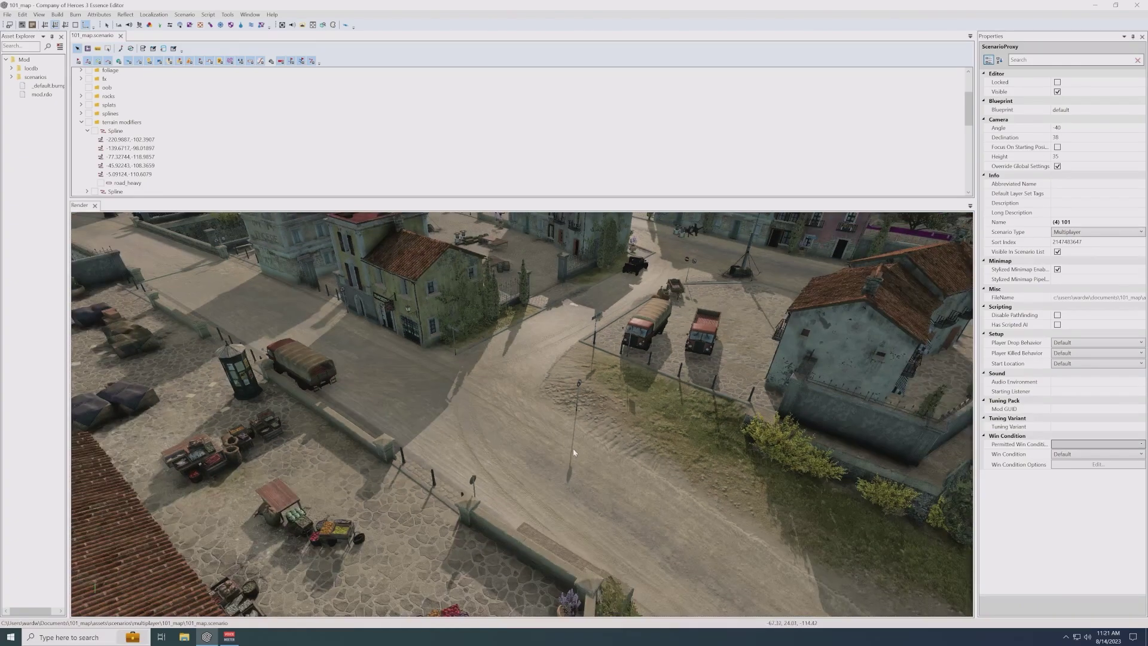
# - Inspect the dirt road leaving the town past the palisade fences, walled house and rock outcrop in the grassy meadow
pyautogui.moveTo(572, 447); pyautogui.dragTo(533, 476, button='middle')
pyautogui.scroll(-5, 535, 477)
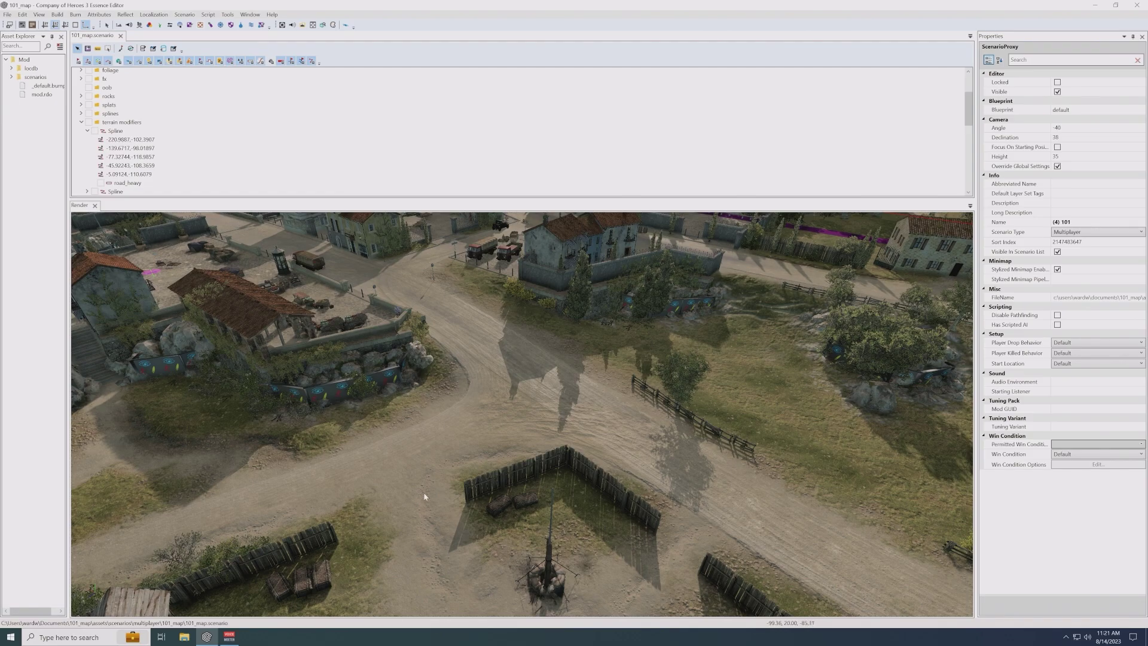
pyautogui.moveTo(584, 504); pyautogui.dragTo(529, 601, button='middle')
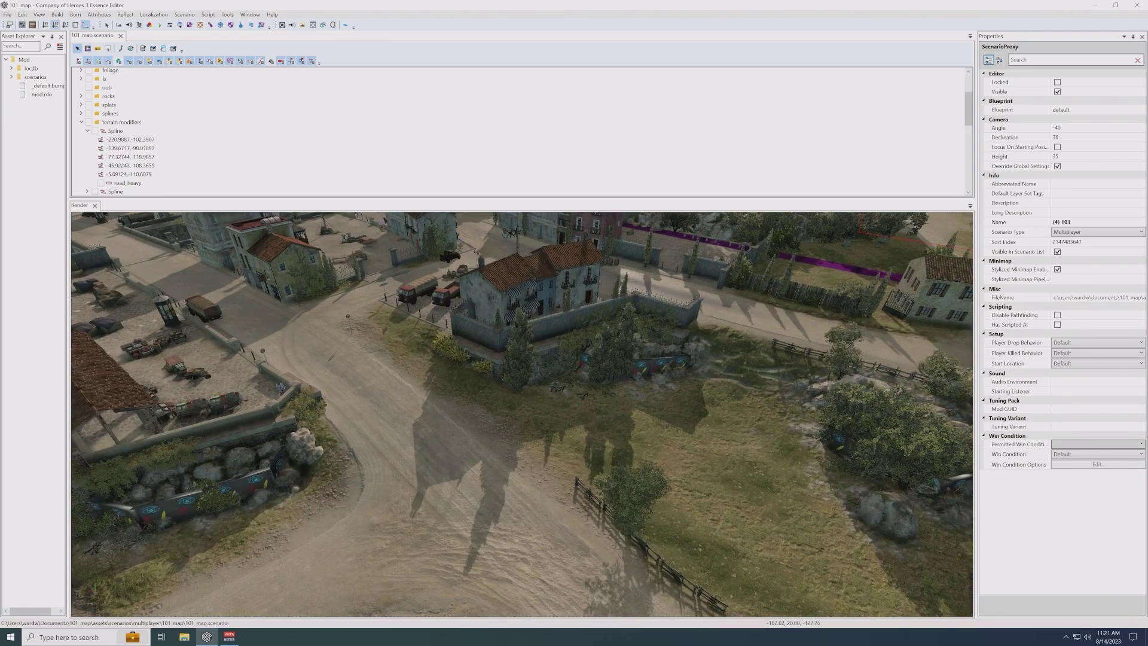
pyautogui.scroll(3, 435, 397)
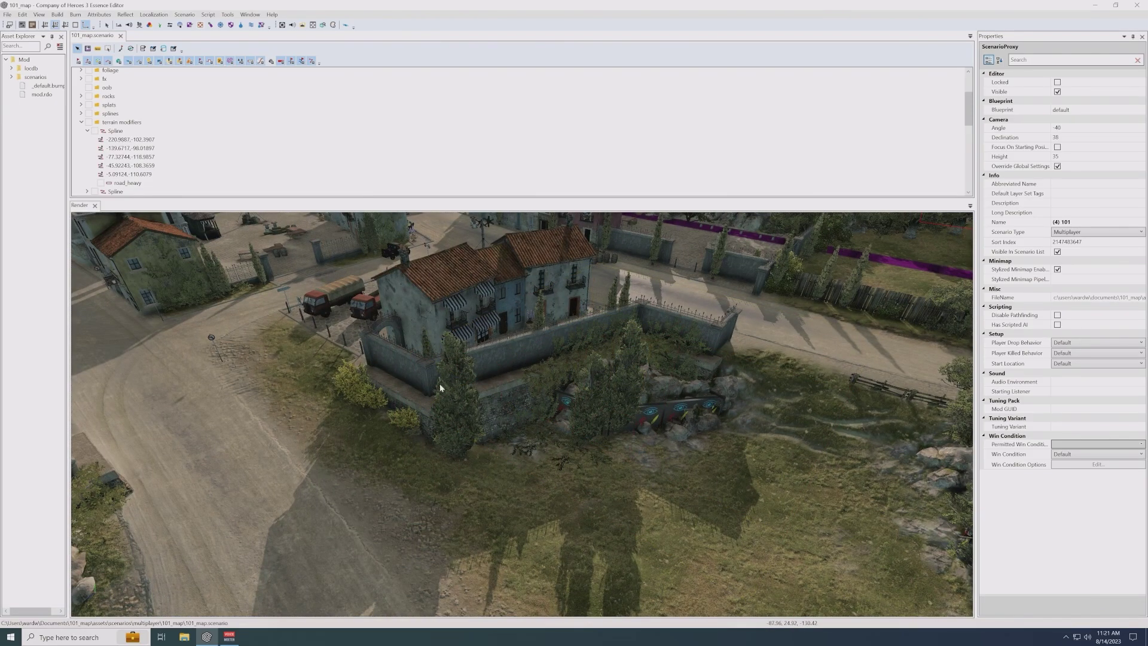
pyautogui.scroll(-3, 479, 478)
pyautogui.moveTo(648, 541); pyautogui.dragTo(478, 474, button='middle')
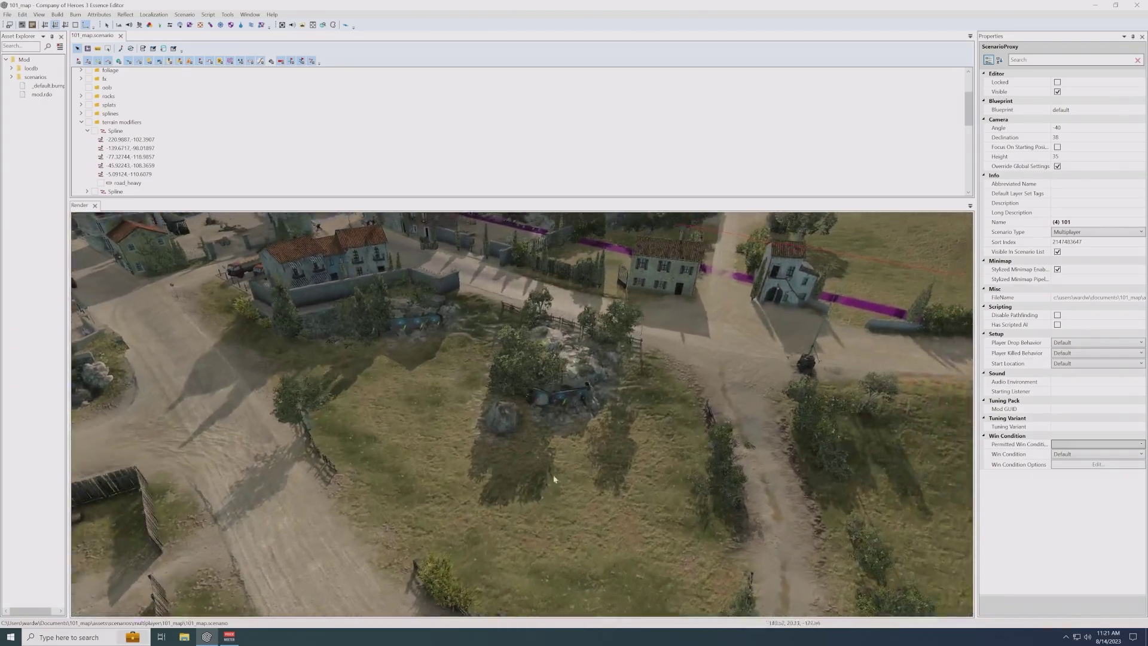
pyautogui.scroll(3, 532, 389)
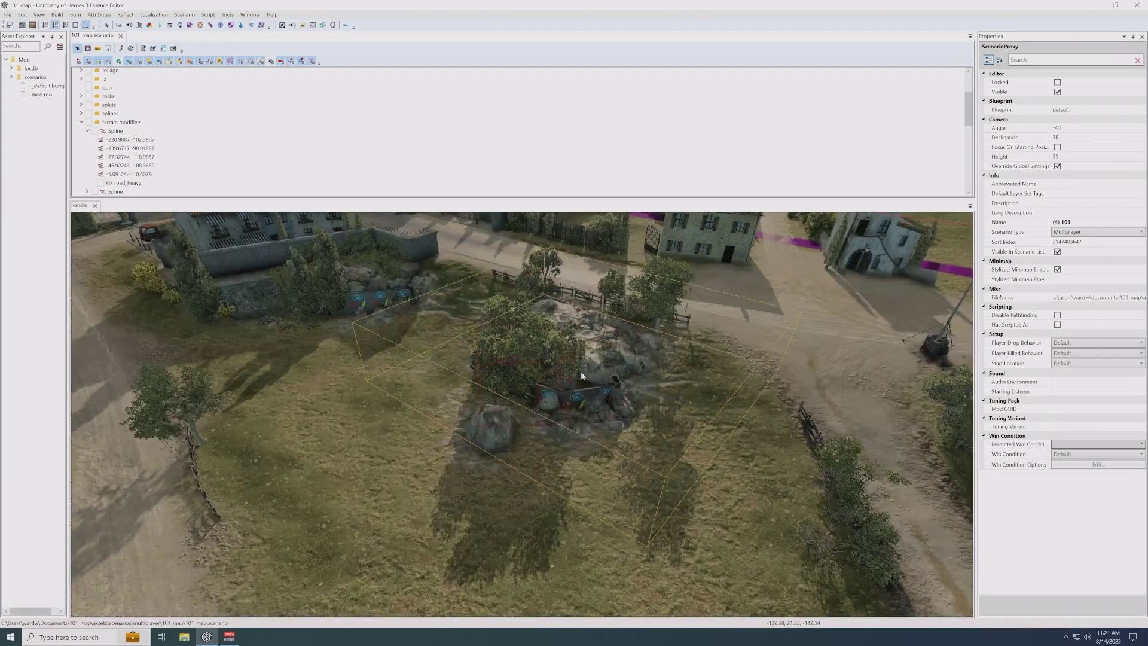
pyautogui.scroll(-3, 581, 375)
pyautogui.moveTo(574, 526); pyautogui.dragTo(577, 421, button='middle')
pyautogui.scroll(3, 577, 421)
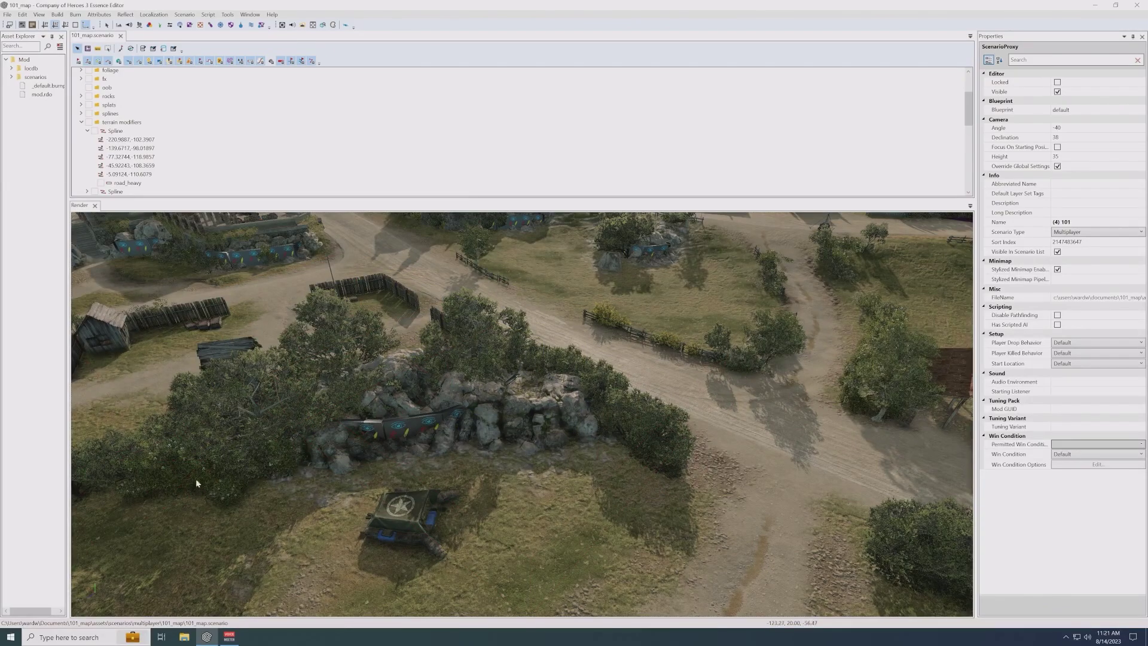
# - Examine how the hedges, rock outcrop, shacks and fences separate the grassy field with the star-marked tents from the dirt paths
pyautogui.moveTo(366, 387); pyautogui.dragTo(442, 367, button='middle')
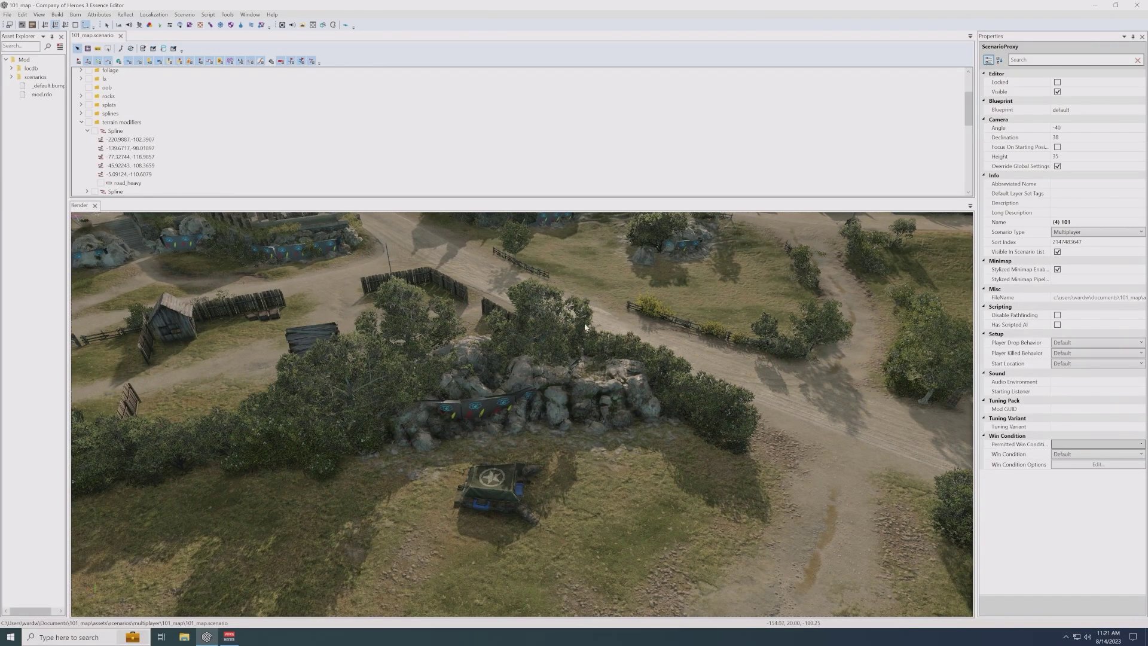
pyautogui.moveTo(206, 526); pyautogui.dragTo(382, 474, button='middle')
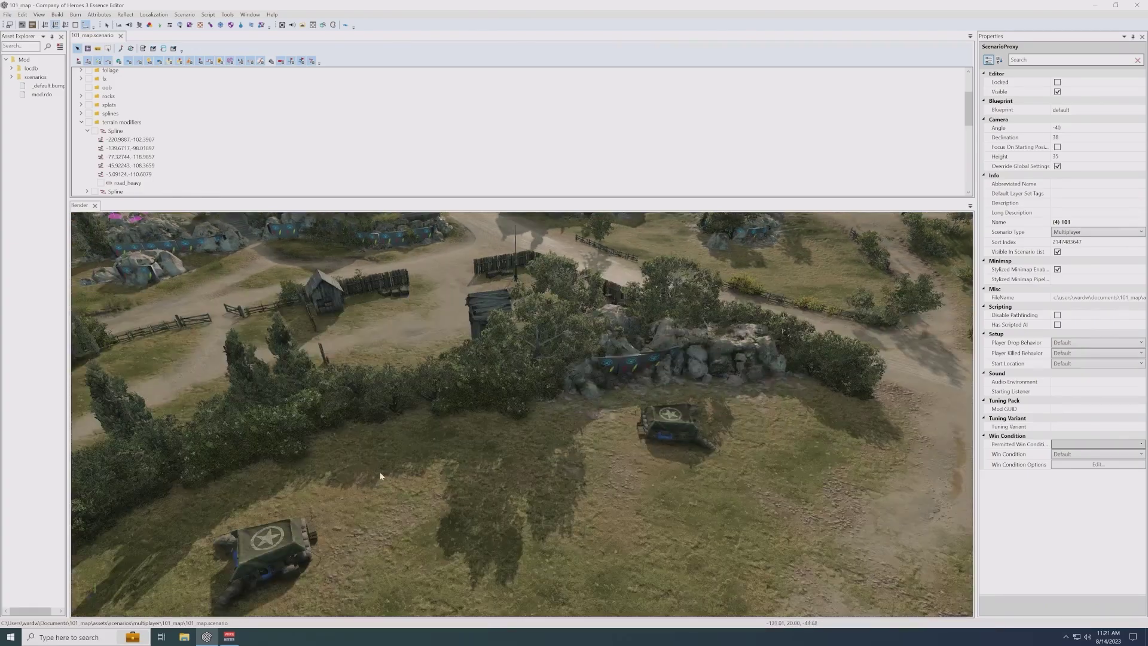
pyautogui.scroll(-3, 419, 490)
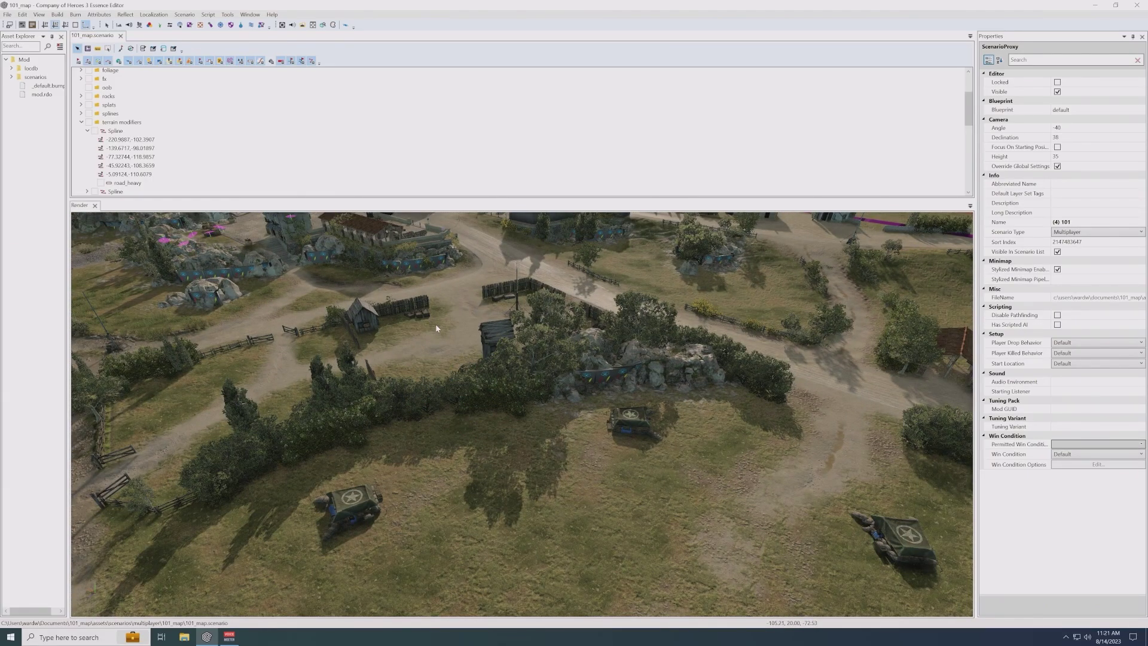
pyautogui.moveTo(542, 510); pyautogui.dragTo(728, 530, button='middle')
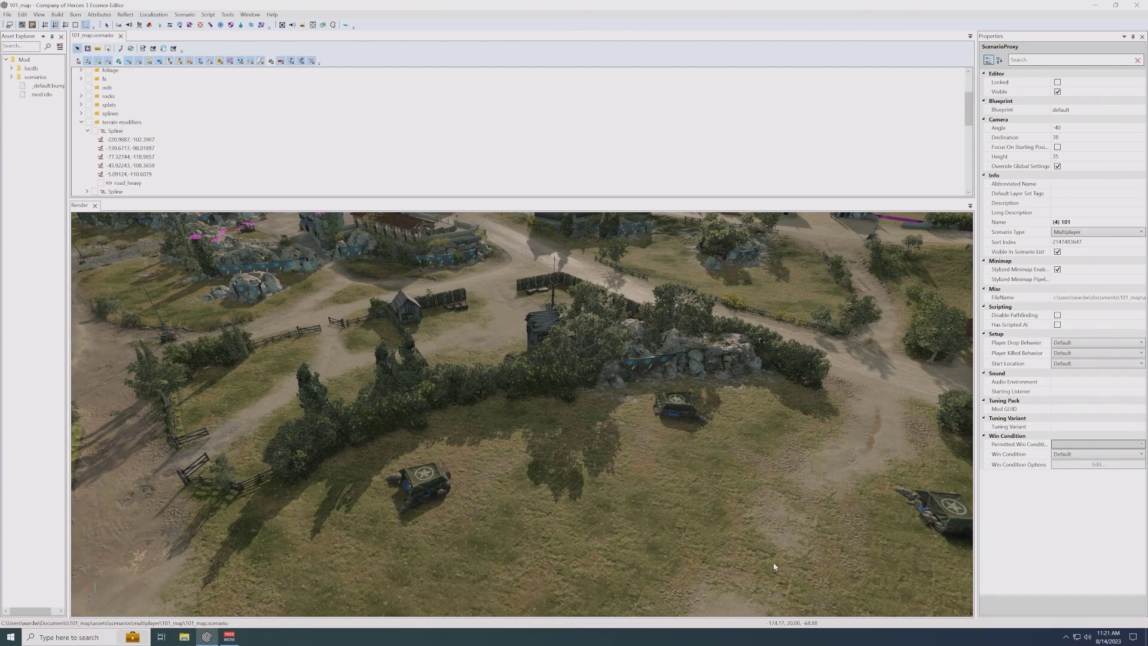
pyautogui.scroll(2, 392, 352)
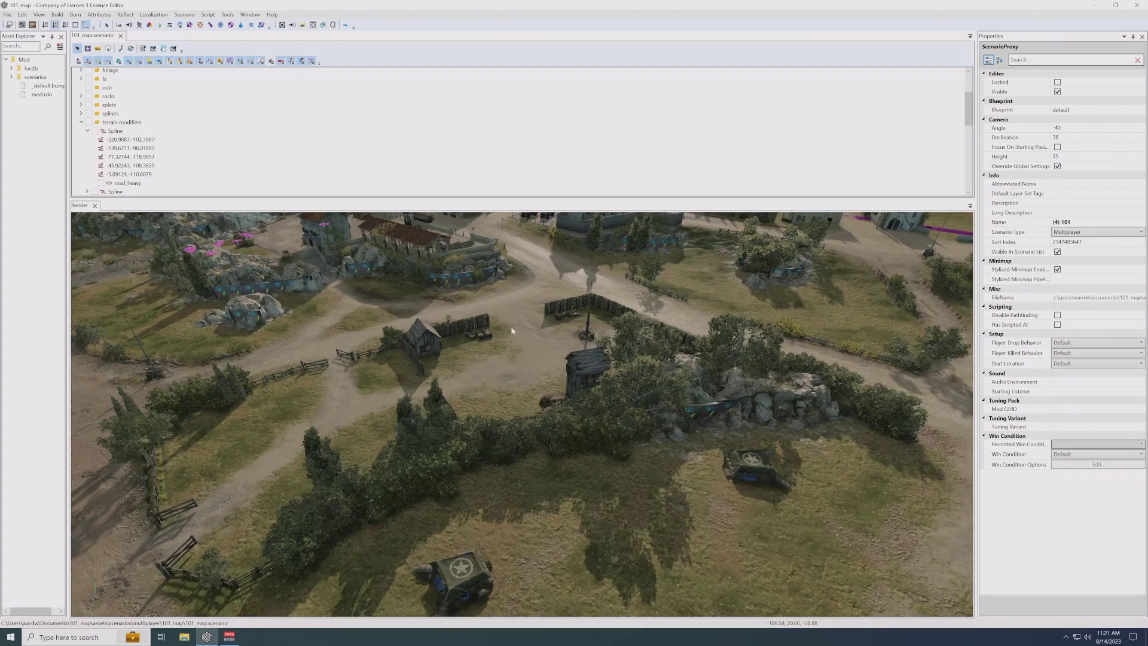
pyautogui.moveTo(473, 538); pyautogui.dragTo(545, 401, button='middle')
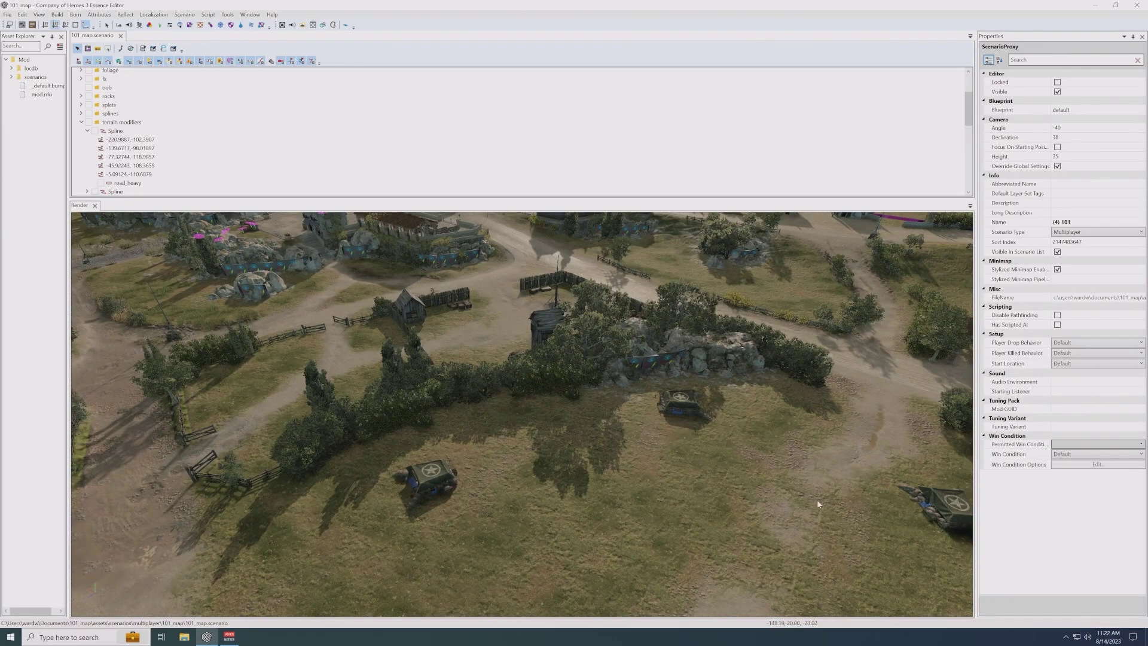
pyautogui.moveTo(464, 531); pyautogui.dragTo(474, 541, button='middle')
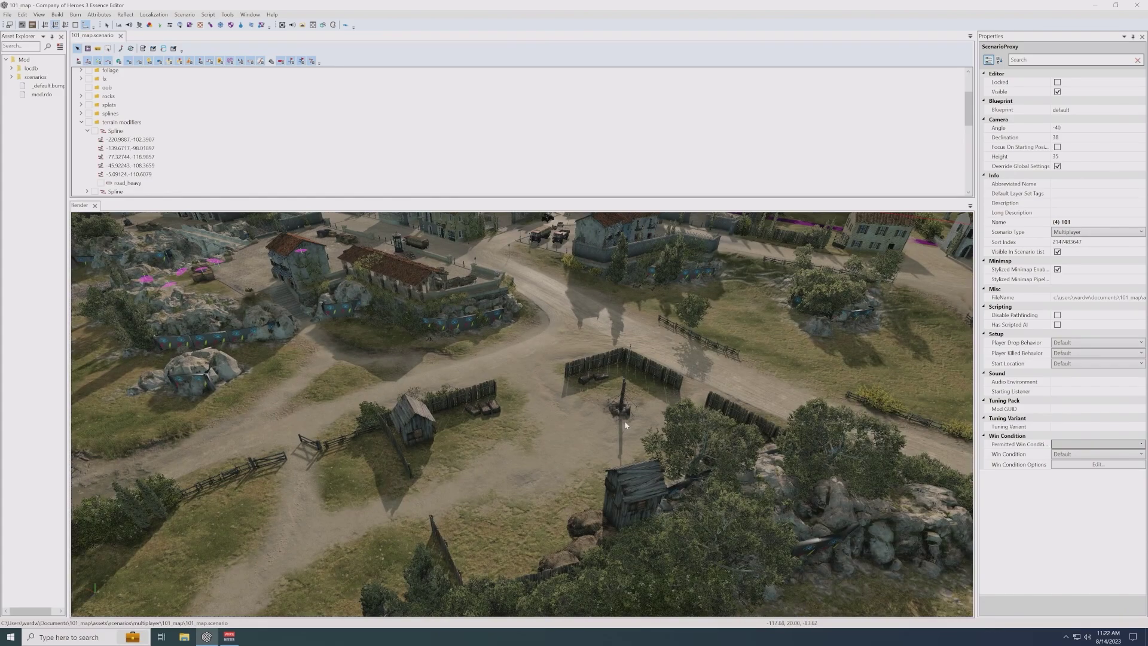
pyautogui.moveTo(608, 562)
pyautogui.mouseDown(button='middle')
pyautogui.moveTo(595, 394)
pyautogui.moveTo(568, 335)
pyautogui.mouseUp(button='middle')
pyautogui.moveTo(442, 526); pyautogui.dragTo(552, 473, button='middle')
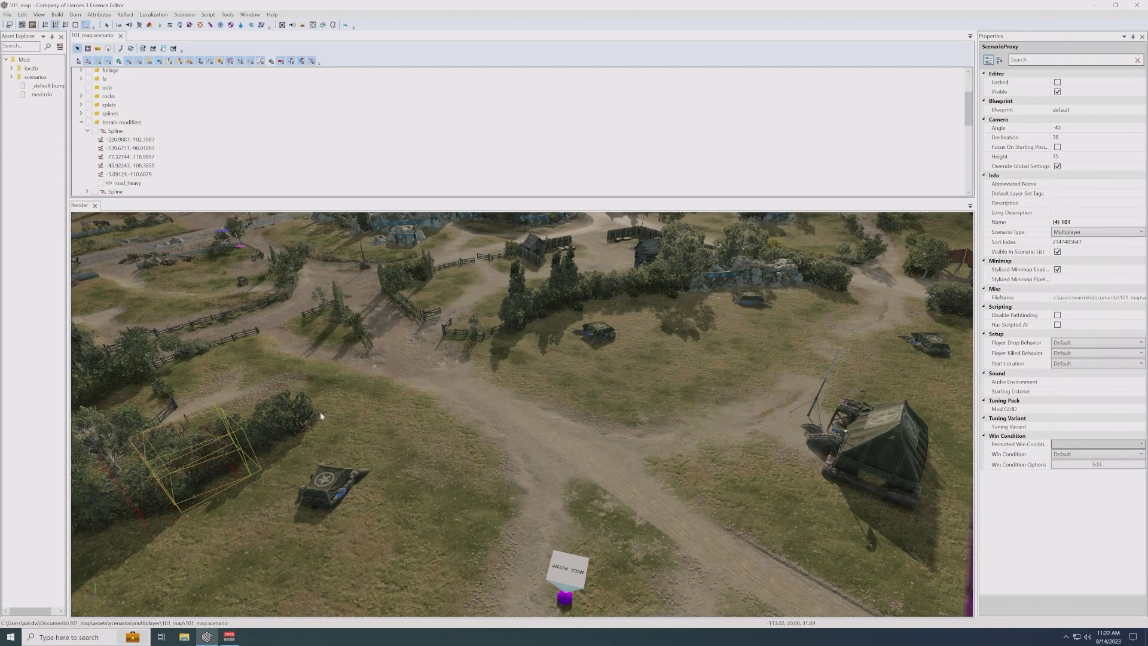
# - Examine the dirt tracks running from the tent field through the fenced, muddy crossroads towards the farmland and riverbed
pyautogui.scroll(-2, 640, 417)
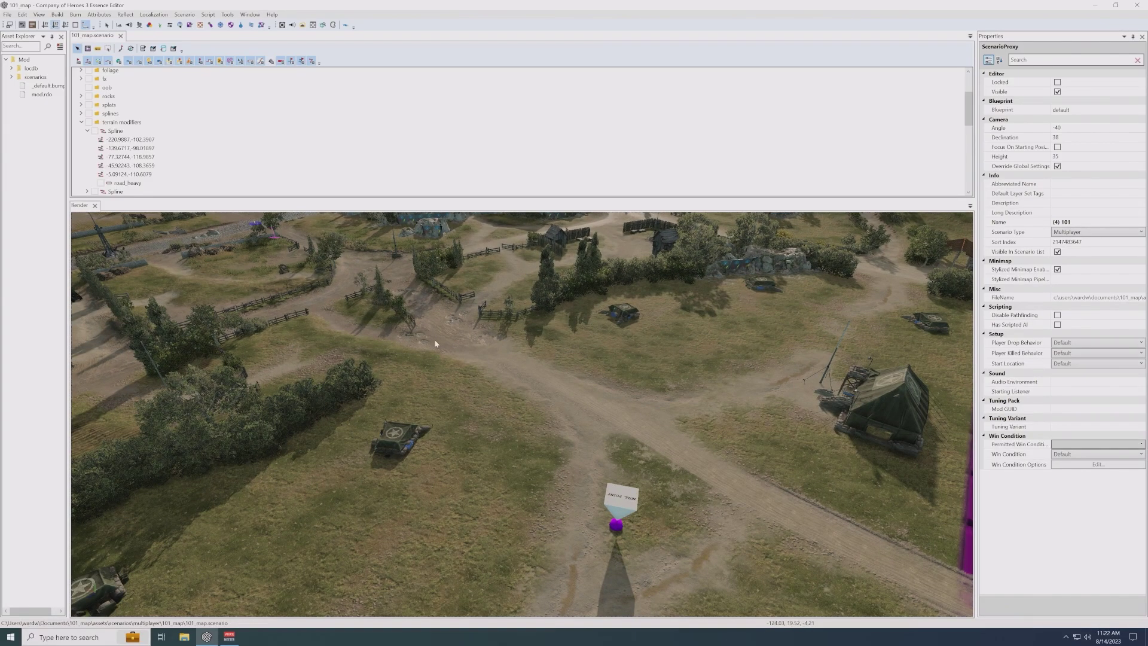
pyautogui.moveTo(464, 300); pyautogui.dragTo(492, 336, button='middle')
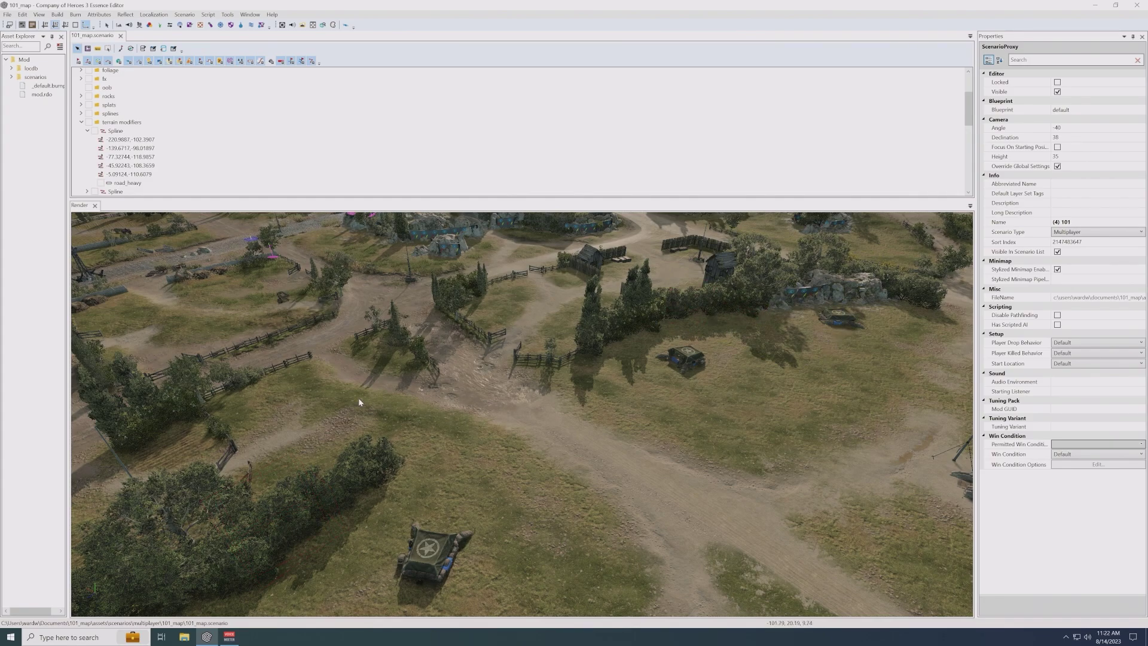
pyautogui.scroll(2, 361, 397)
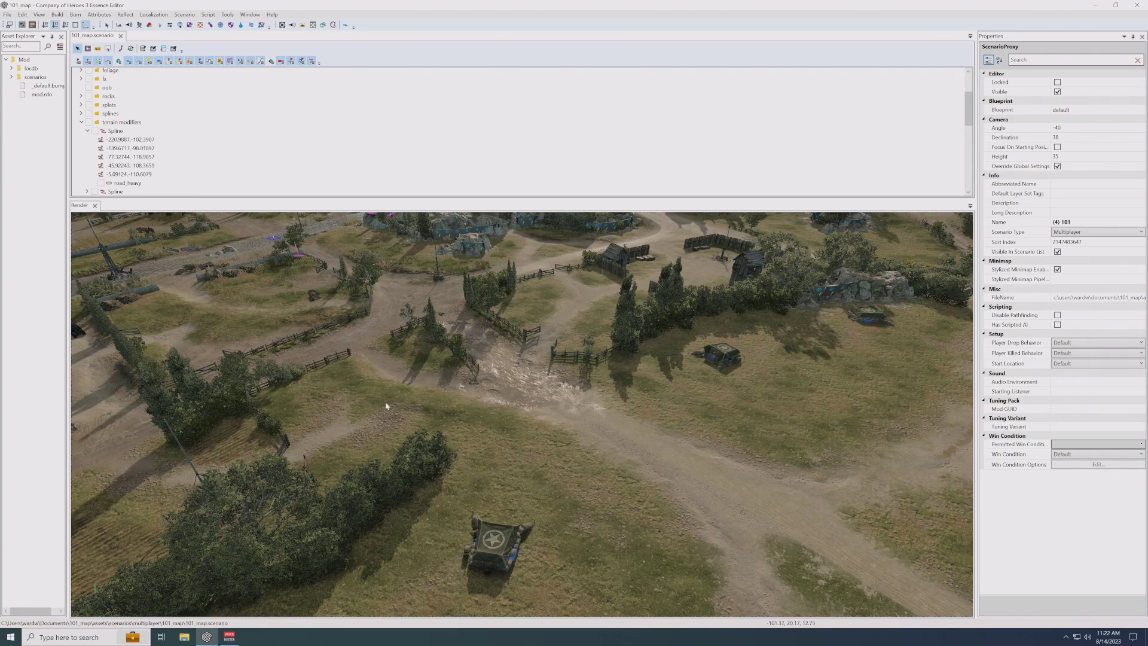
pyautogui.scroll(2, 376, 404)
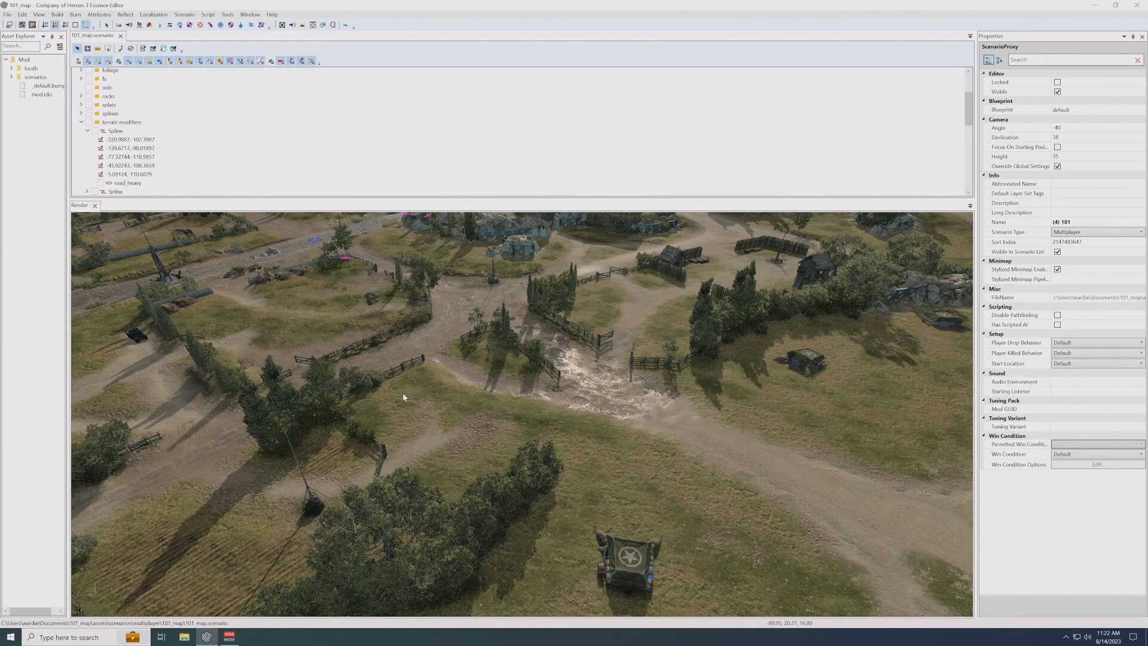
pyautogui.scroll(2, 406, 395)
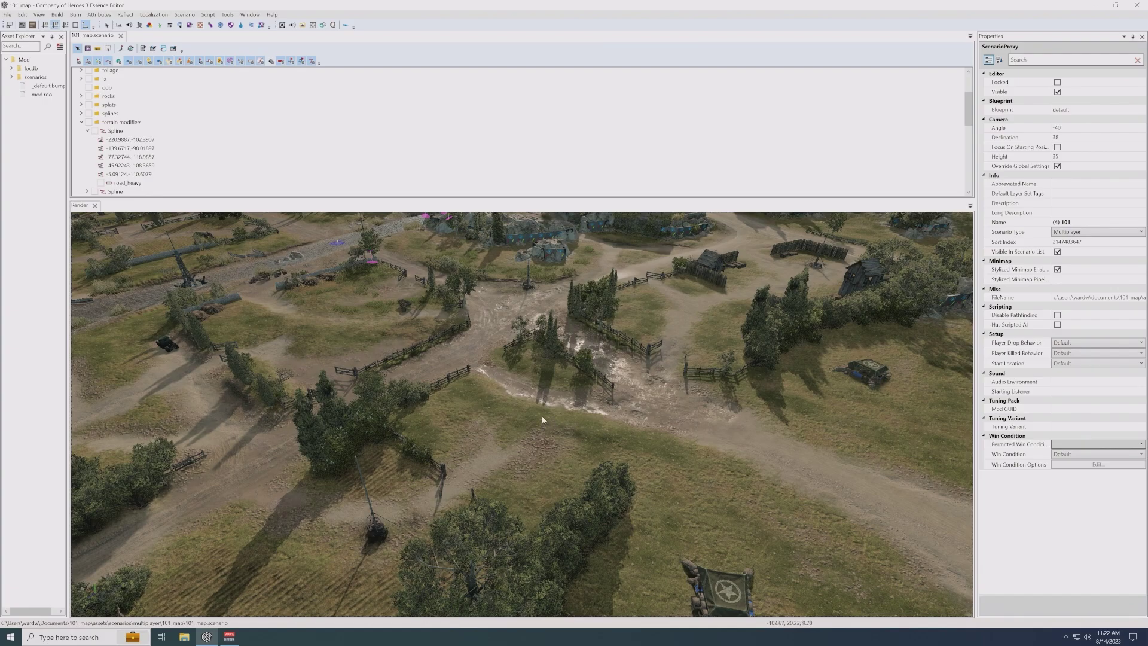
pyautogui.moveTo(520, 414); pyautogui.dragTo(634, 440, button='middle')
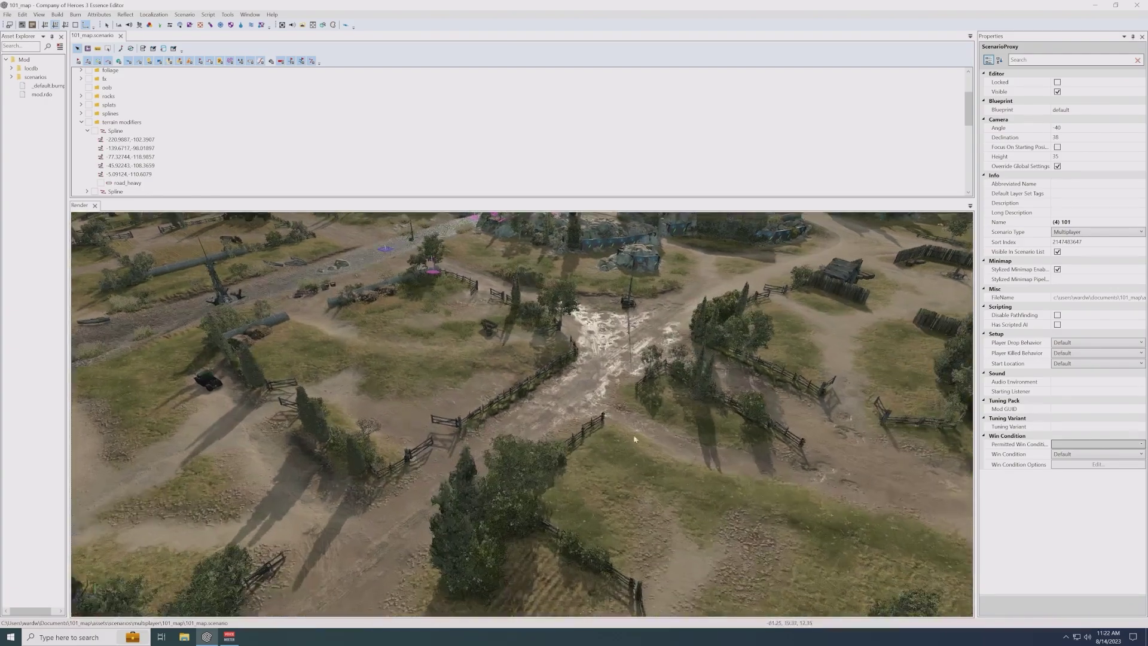
pyautogui.scroll(-5, 293, 476)
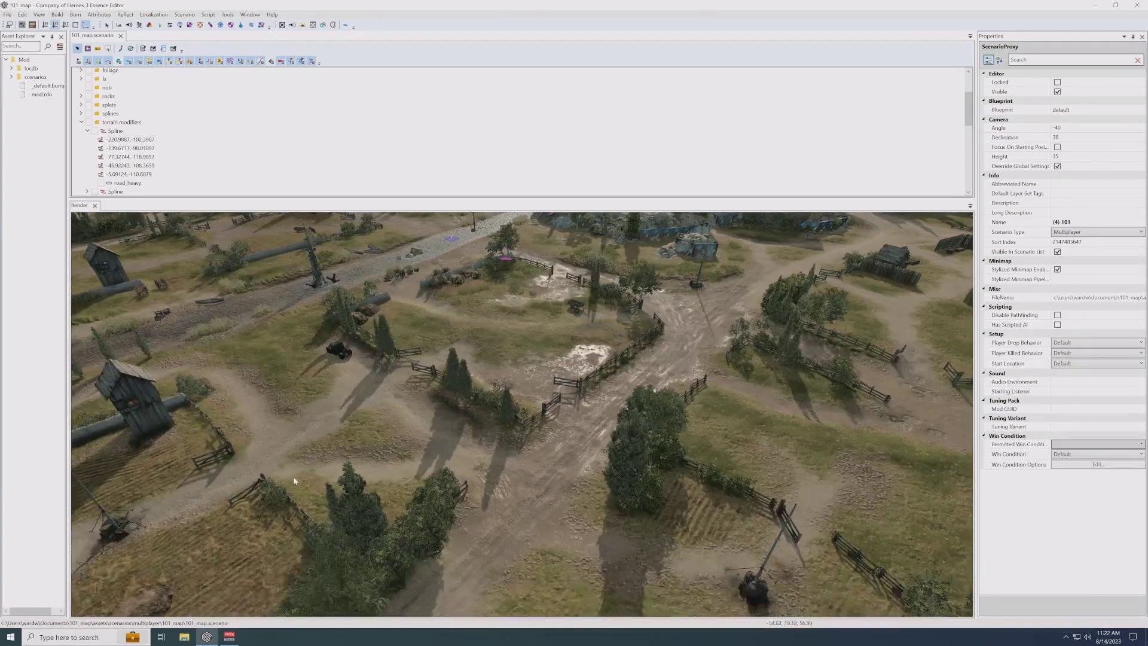
pyautogui.scroll(7, 293, 475)
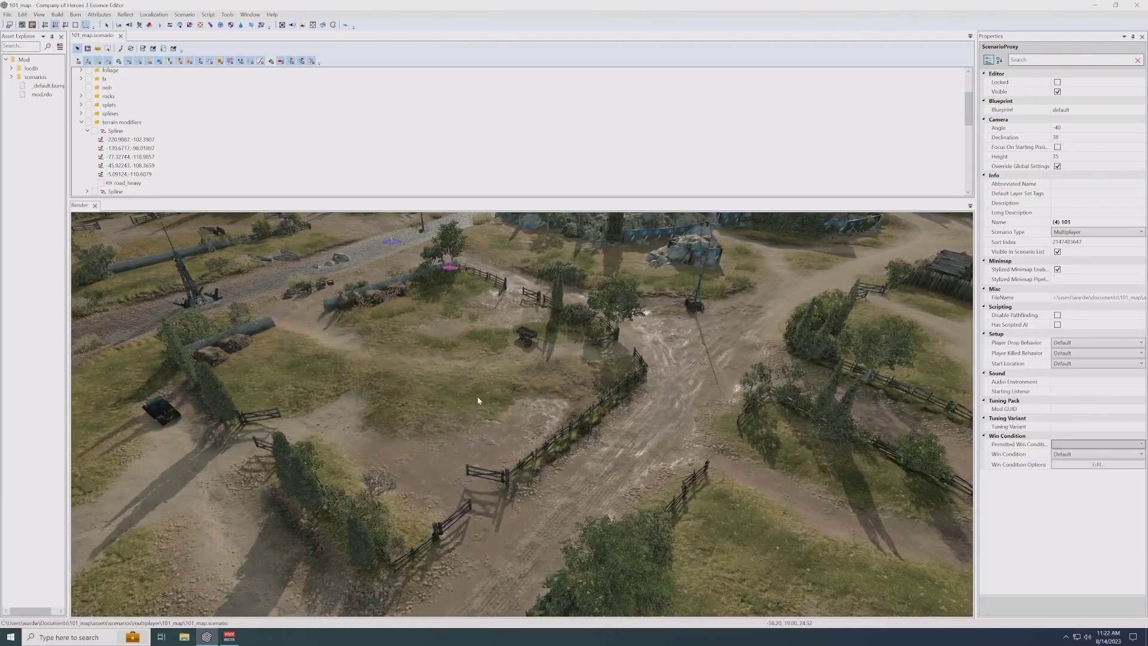
pyautogui.moveTo(477, 396); pyautogui.dragTo(547, 379, button='middle')
# - Compare the paved market square and its rocky cliff edges with the riverbed, pipes and fenced dirt paths below the town
pyautogui.scroll(5, 548, 380)
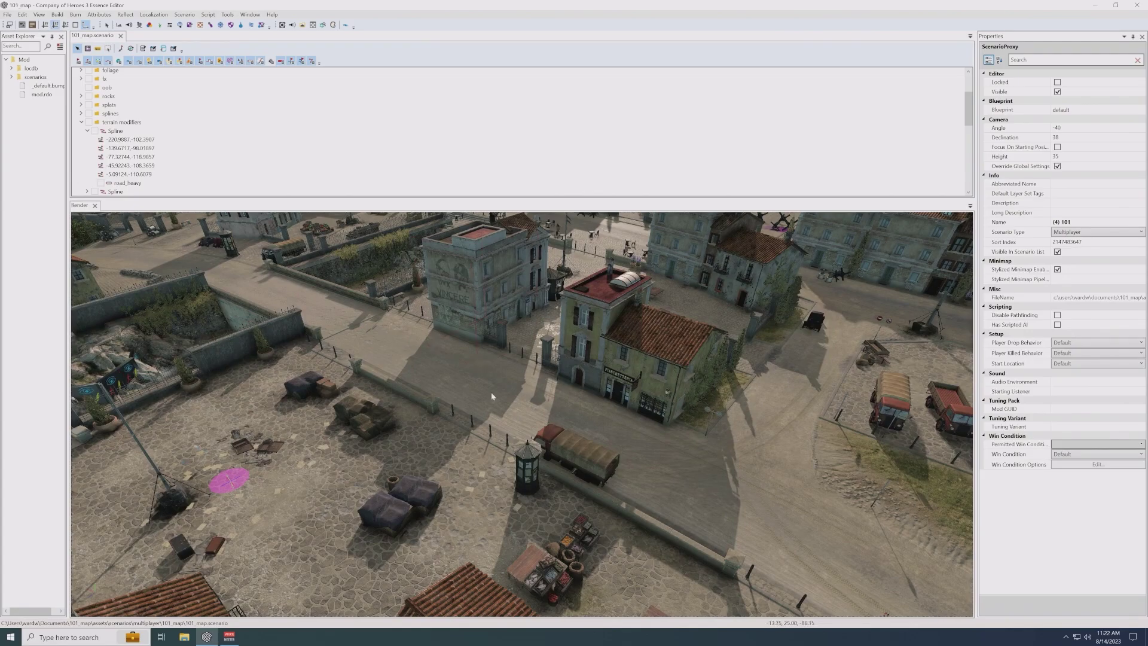
pyautogui.moveTo(354, 415)
pyautogui.mouseDown(button='middle')
pyautogui.moveTo(430, 372)
pyautogui.moveTo(354, 416)
pyautogui.mouseUp(button='middle')
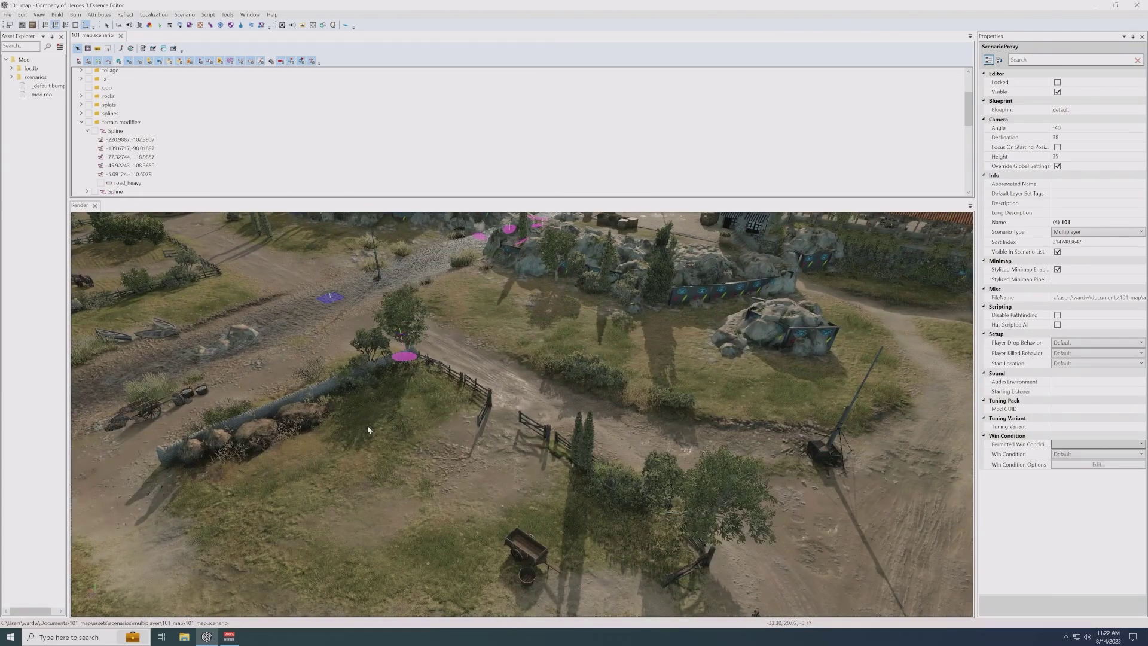
pyautogui.scroll(-3, 421, 411)
pyautogui.scroll(-3, 465, 434)
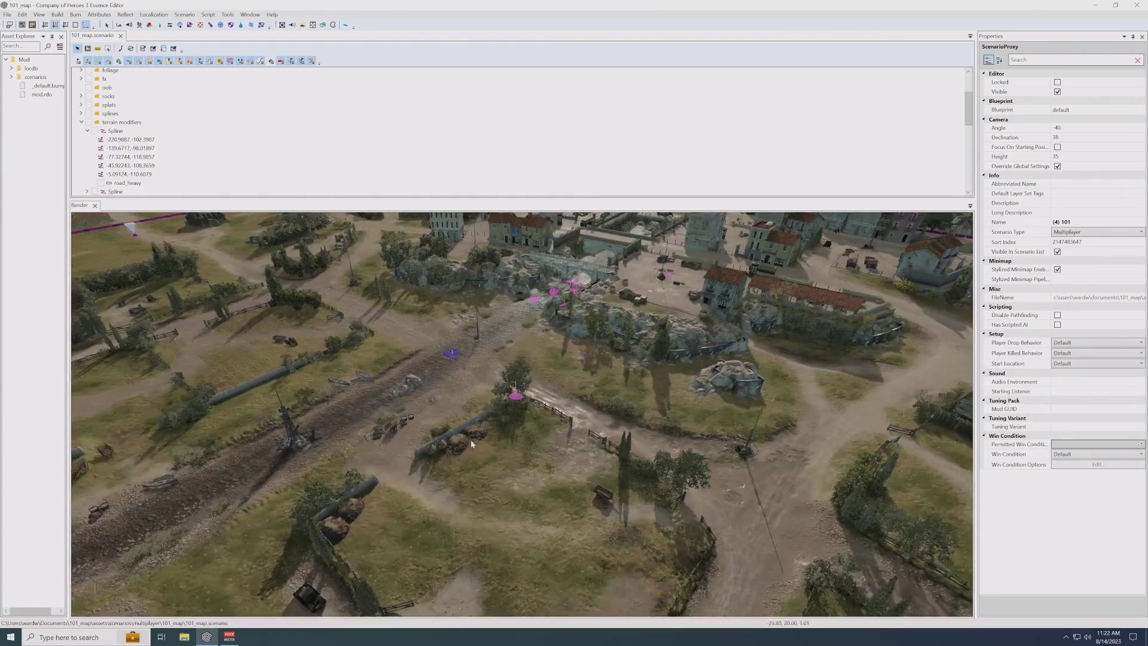
pyautogui.scroll(3, 471, 439)
pyautogui.moveTo(629, 408); pyautogui.dragTo(646, 463, button='middle')
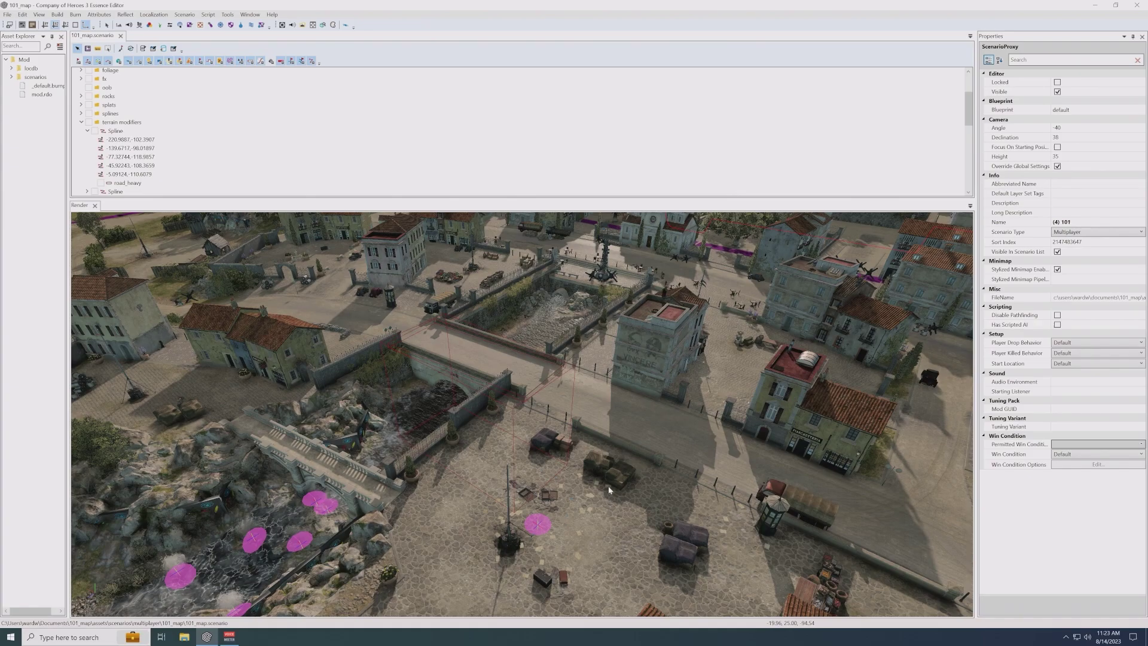
pyautogui.moveTo(608, 485); pyautogui.dragTo(535, 402, button='middle')
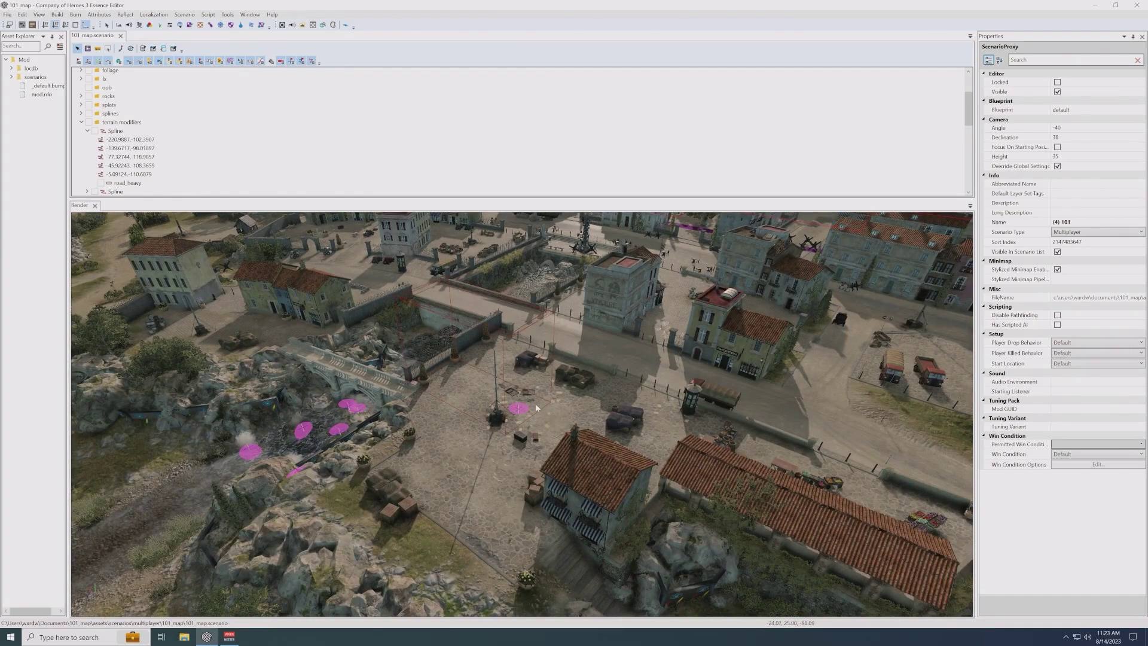
pyautogui.moveTo(621, 519); pyautogui.dragTo(497, 467, button='middle')
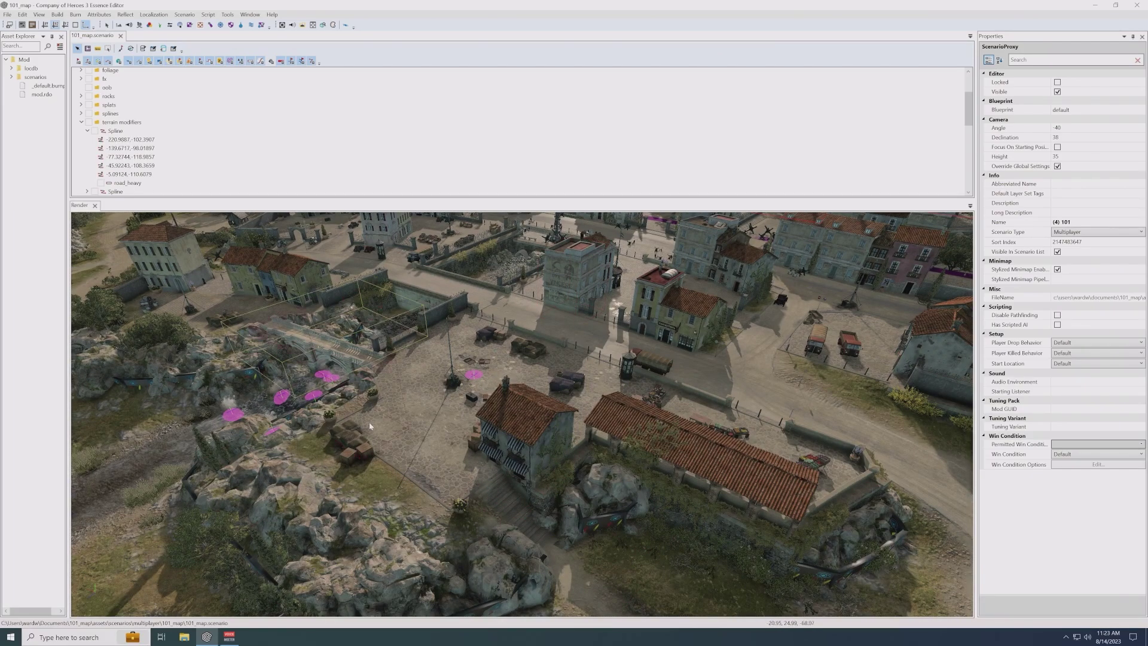
pyautogui.moveTo(467, 436); pyautogui.dragTo(711, 300, button='middle')
pyautogui.moveTo(432, 494); pyautogui.dragTo(539, 476, button='middle')
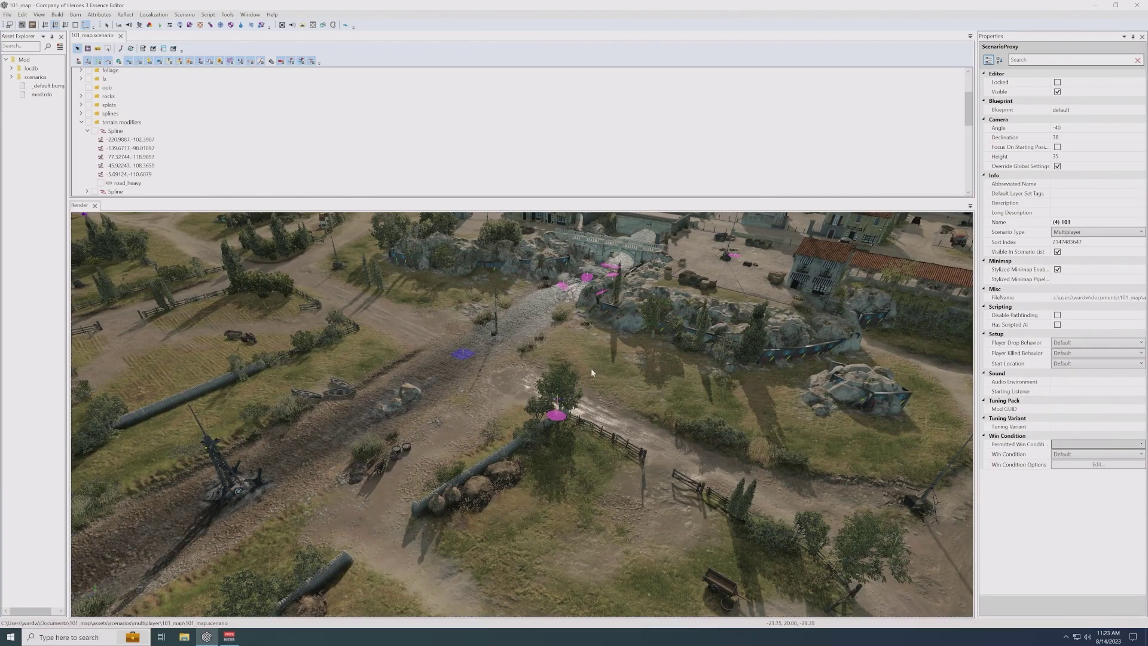
# - Follow the riverbed to the wooden dock and beached boats, and inspect the rocky waterfall and ploughed fields beyond
pyautogui.moveTo(562, 452); pyautogui.dragTo(757, 429, button='middle')
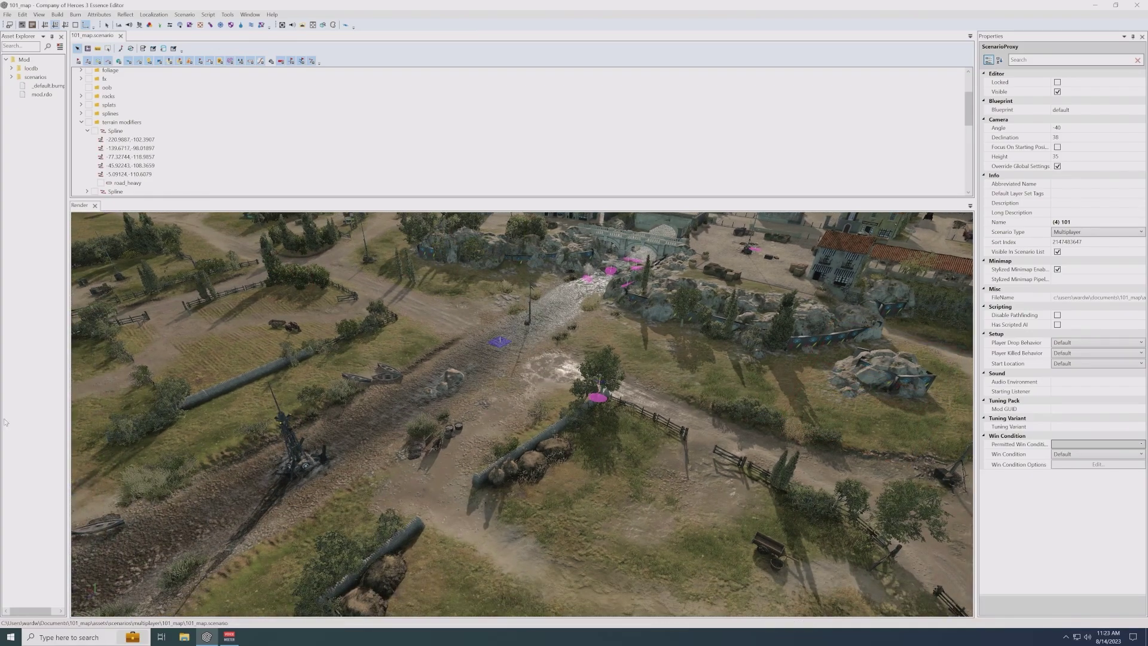
pyautogui.moveTo(272, 522); pyautogui.dragTo(335, 276, button='middle')
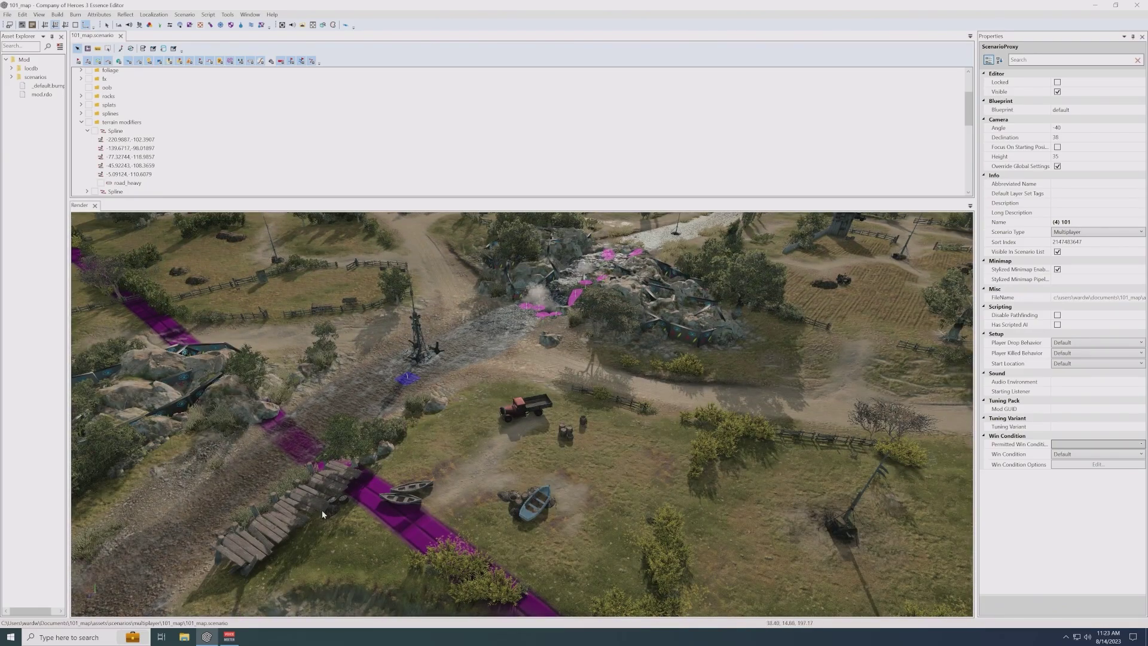
pyautogui.moveTo(663, 517); pyautogui.dragTo(694, 542, button='middle')
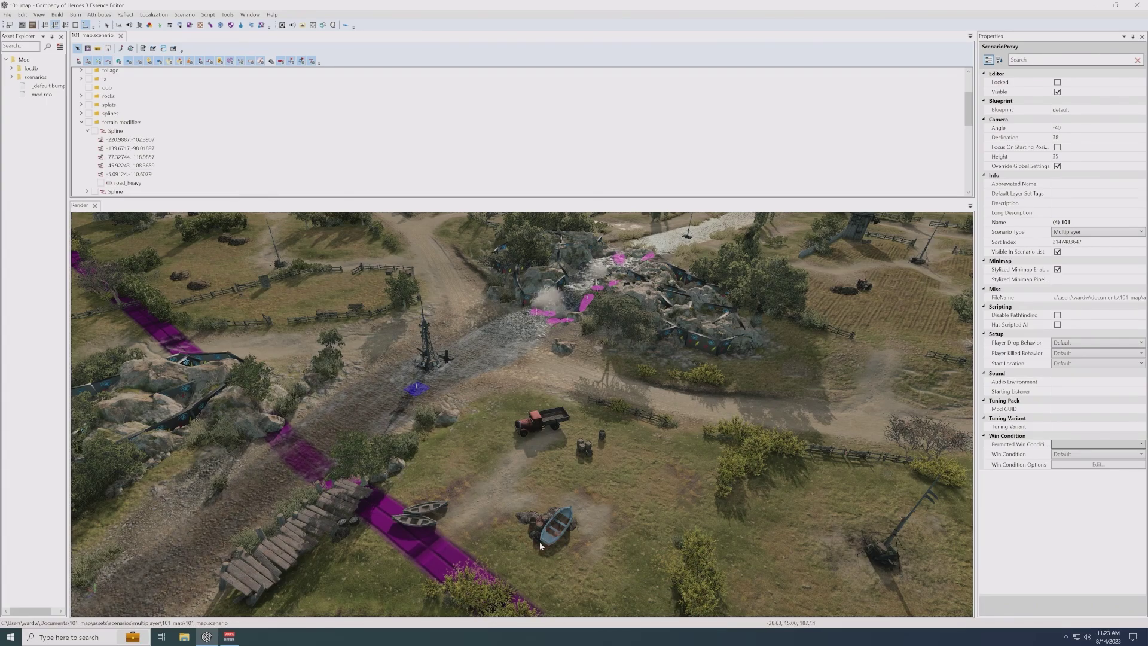
pyautogui.scroll(1, 216, 244)
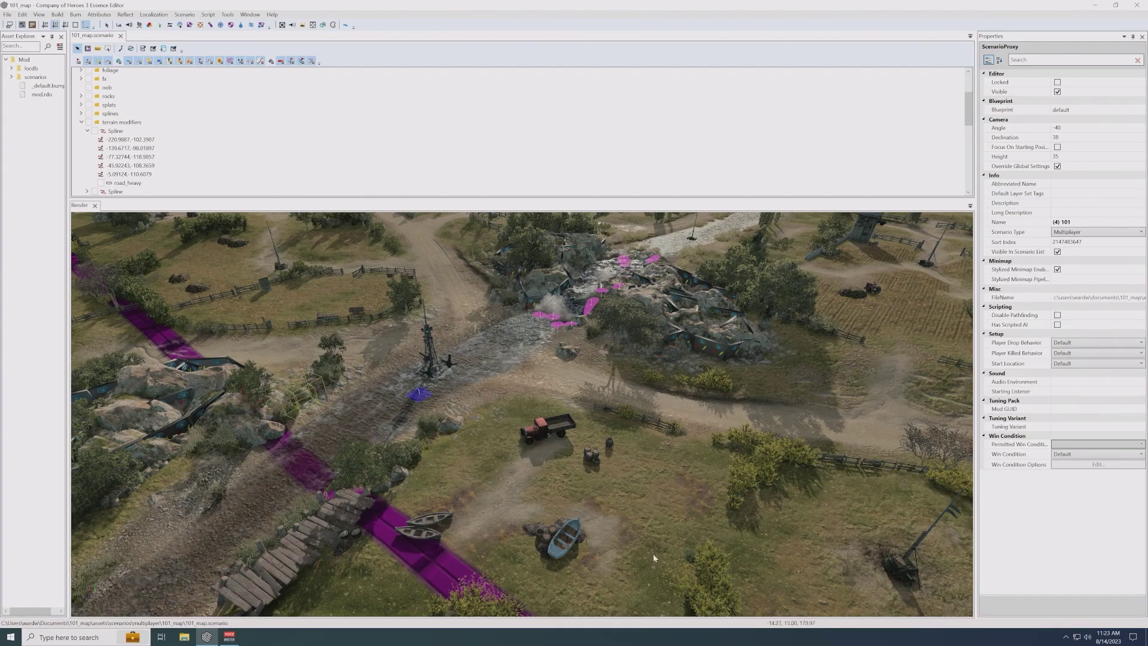
pyautogui.scroll(-3, 598, 475)
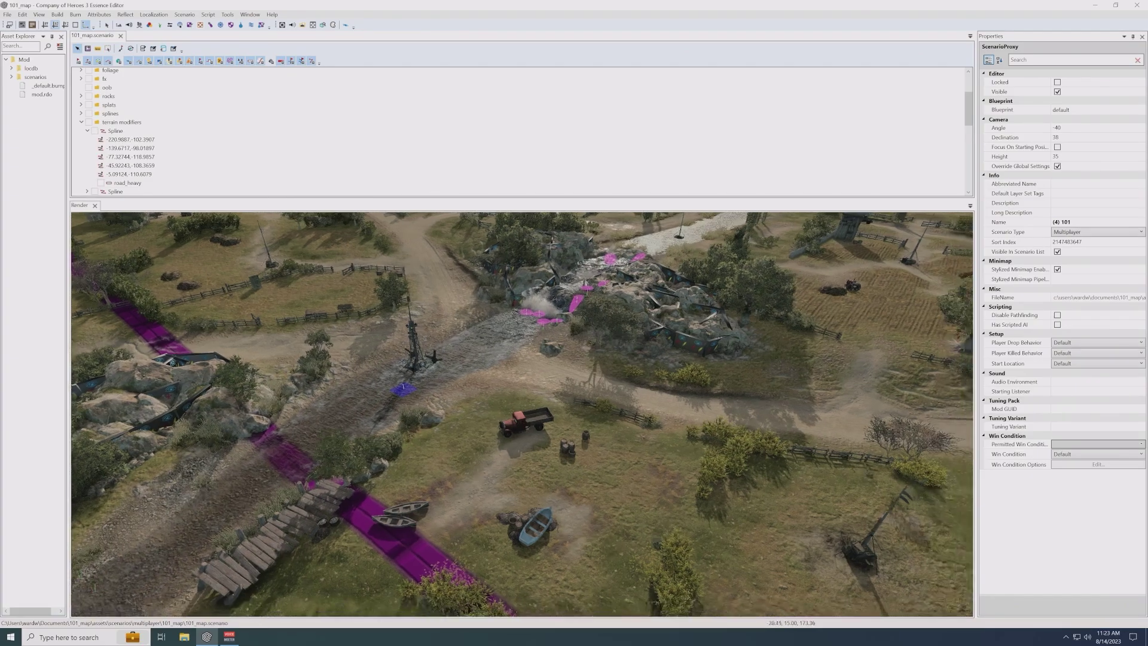
pyautogui.moveTo(598, 475); pyautogui.dragTo(730, 439, button='middle')
pyautogui.scroll(3, 746, 549)
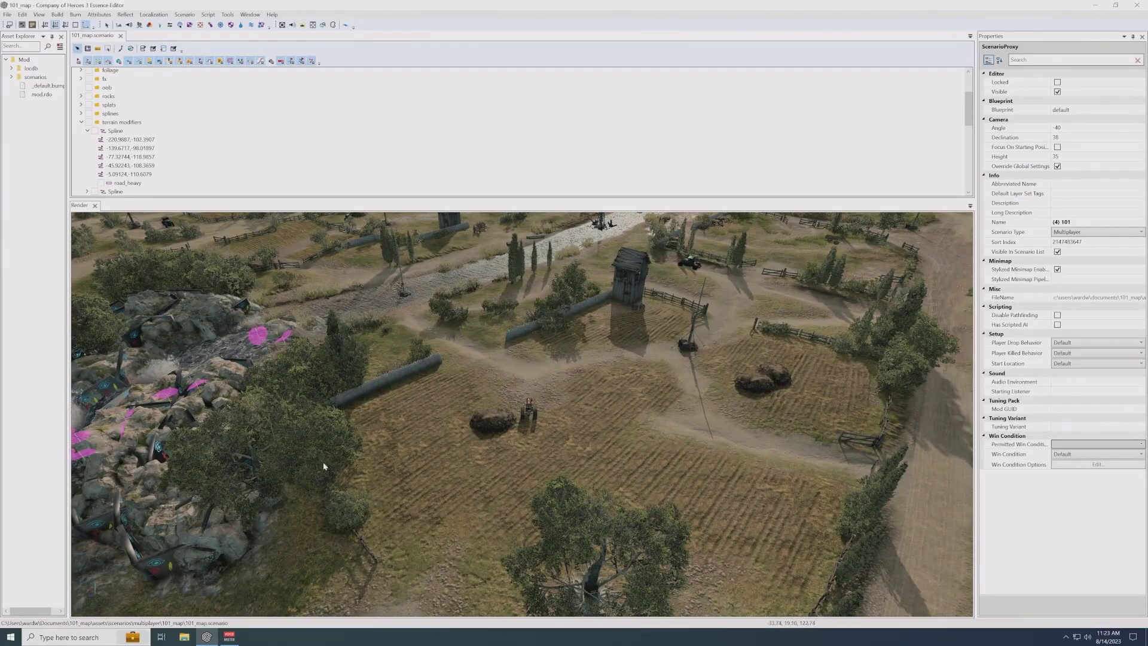
# - Examine the ploughed fields beside the rocky waterfall and the pipe-lined gravel riverbed running up to the bridge below the town
pyautogui.scroll(3, 468, 459)
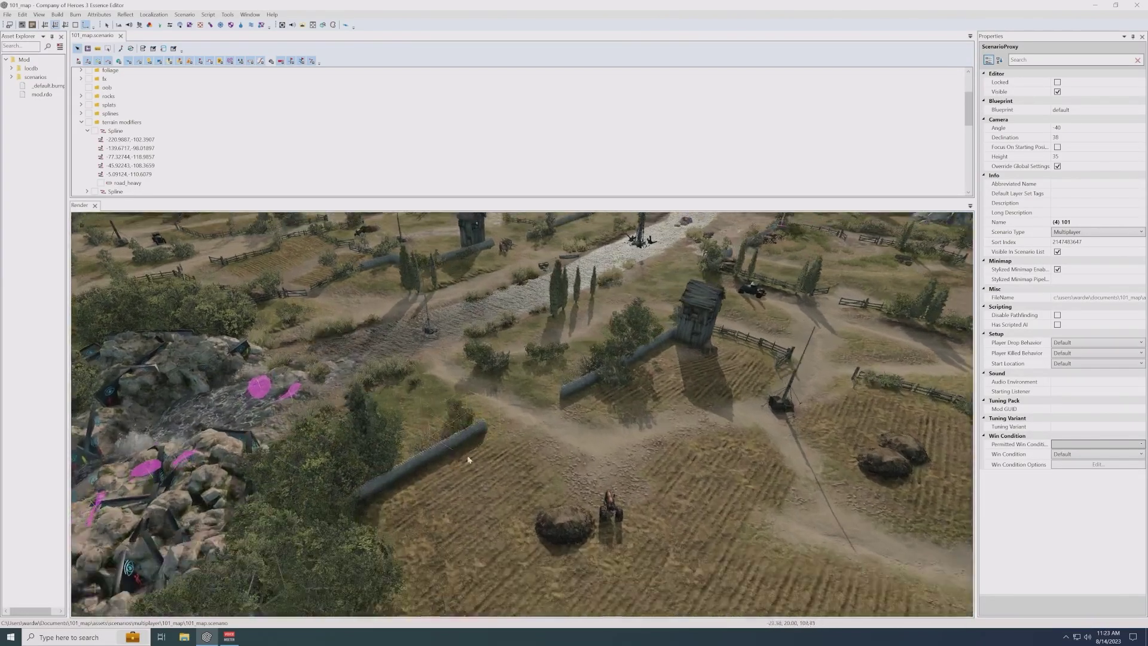
pyautogui.scroll(-3, 469, 459)
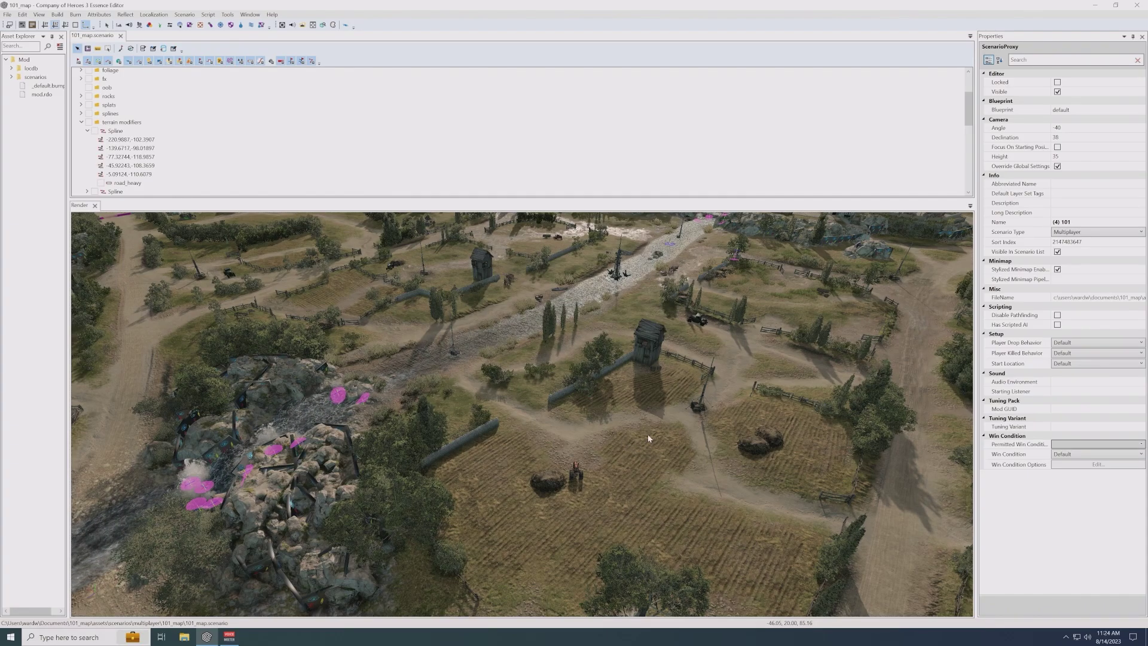
pyautogui.moveTo(647, 434); pyautogui.dragTo(768, 337, button='middle')
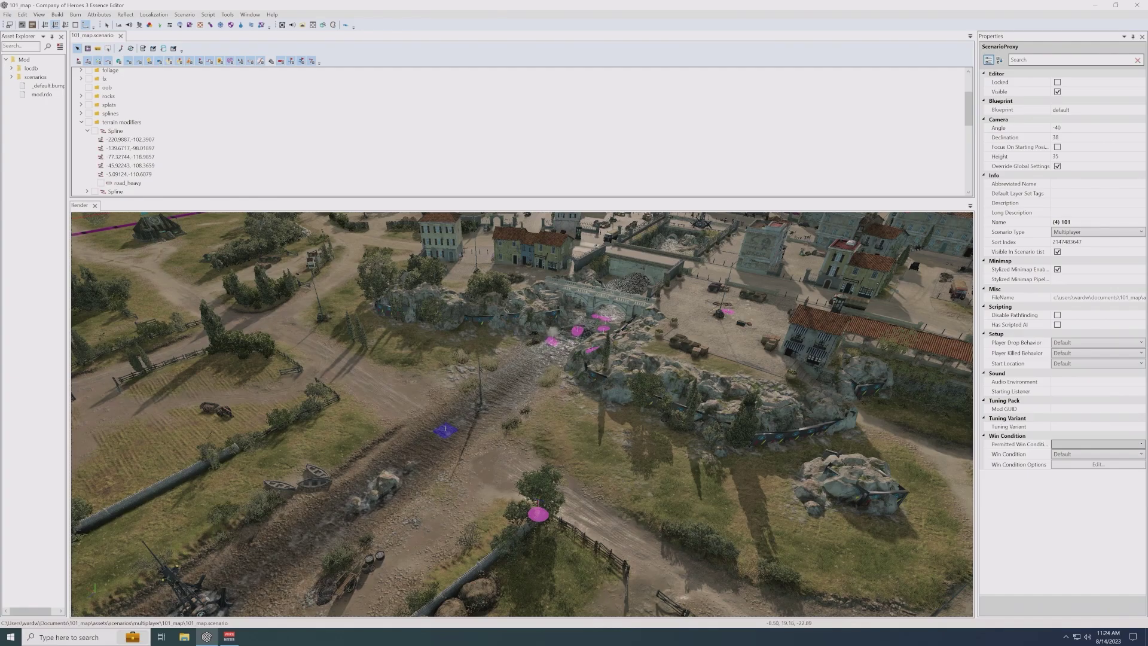
pyautogui.moveTo(490, 440); pyautogui.dragTo(495, 434, button='middle')
pyautogui.keyDown('alt'); pyautogui.moveTo(495, 438); pyautogui.dragTo(613, 427, button='right'); pyautogui.keyUp('alt')
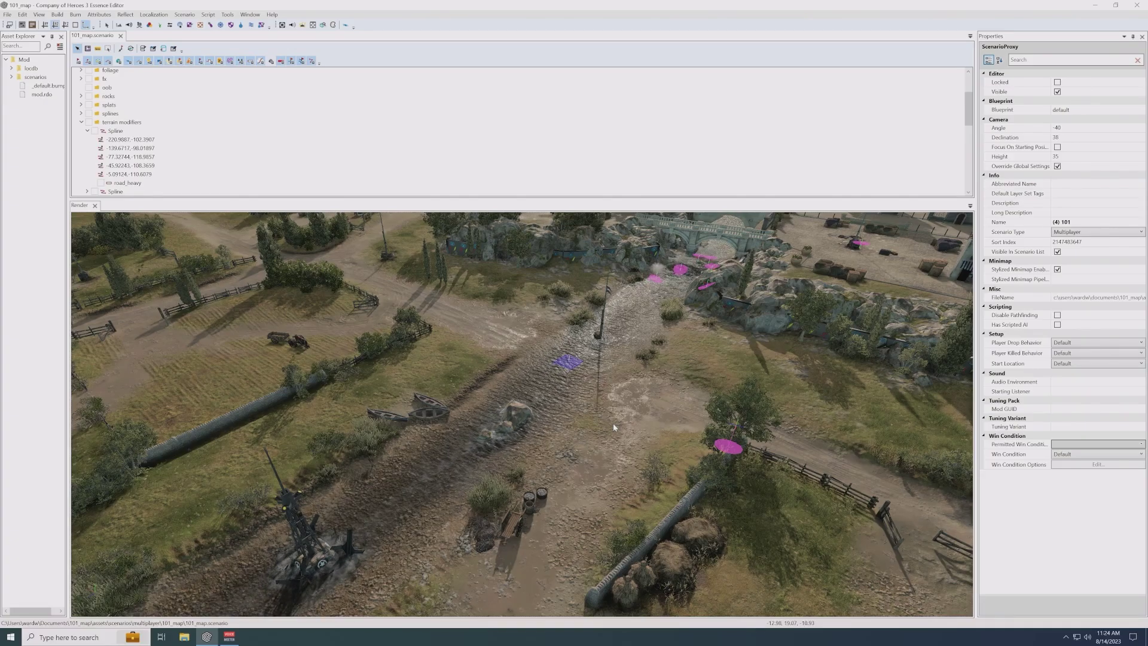
pyautogui.scroll(-2, 622, 432)
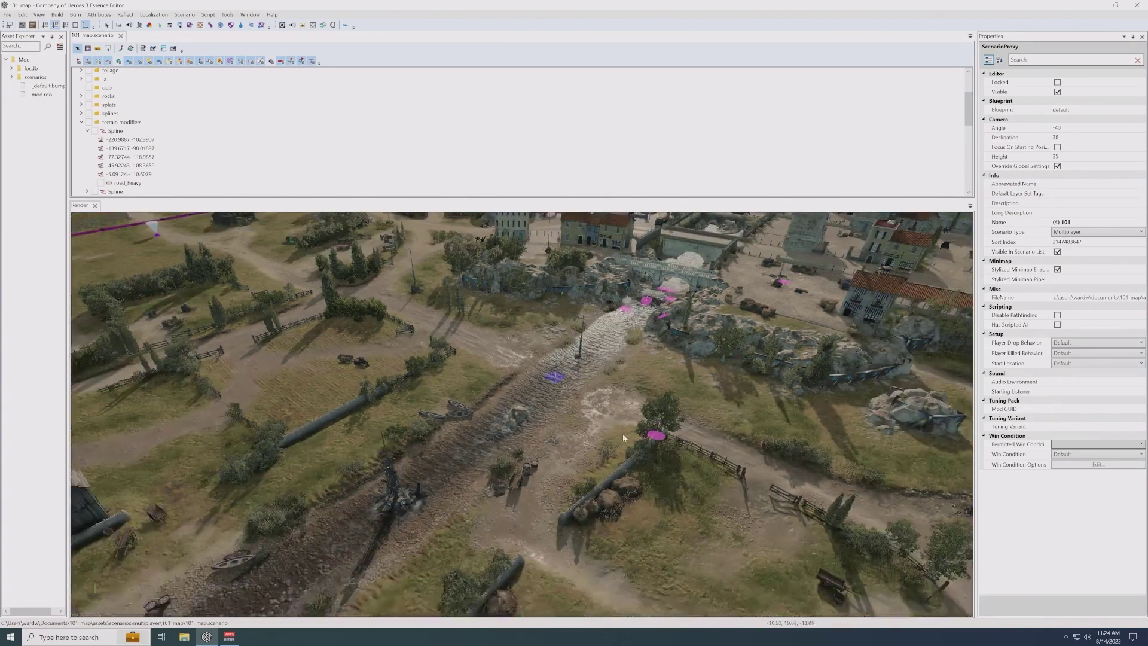
pyautogui.scroll(-2, 586, 439)
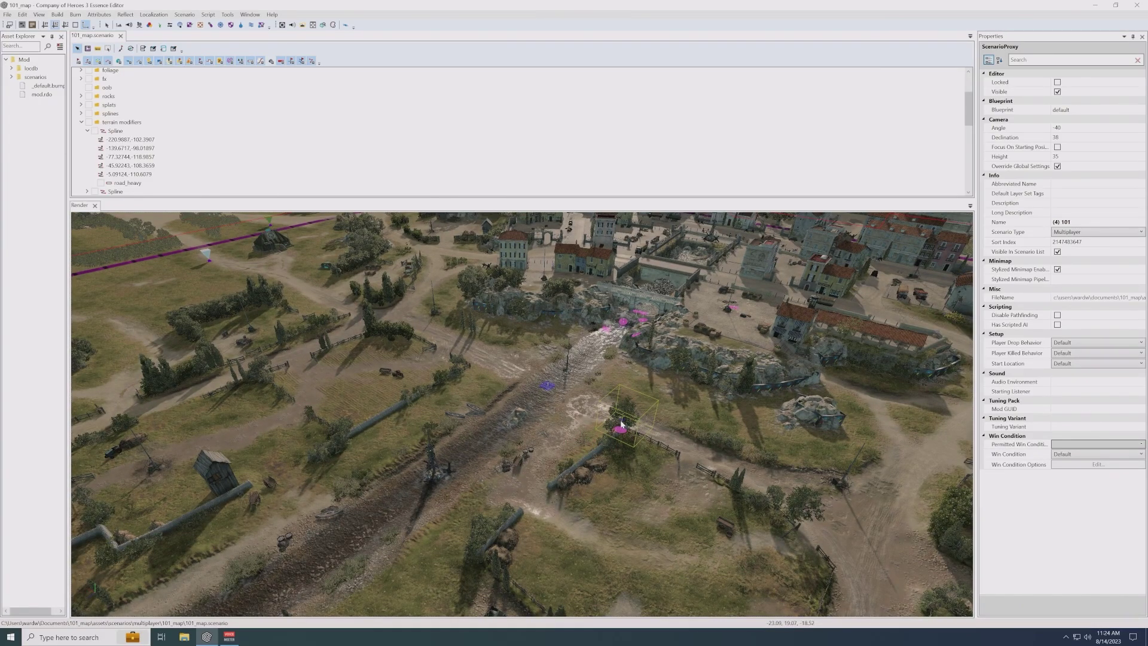
# - Compare the cliff-edged town above the riverbed with the waterfall, wooden dock and magenta boundary at the river's opposite end
pyautogui.moveTo(625, 417); pyautogui.dragTo(482, 485, button='middle')
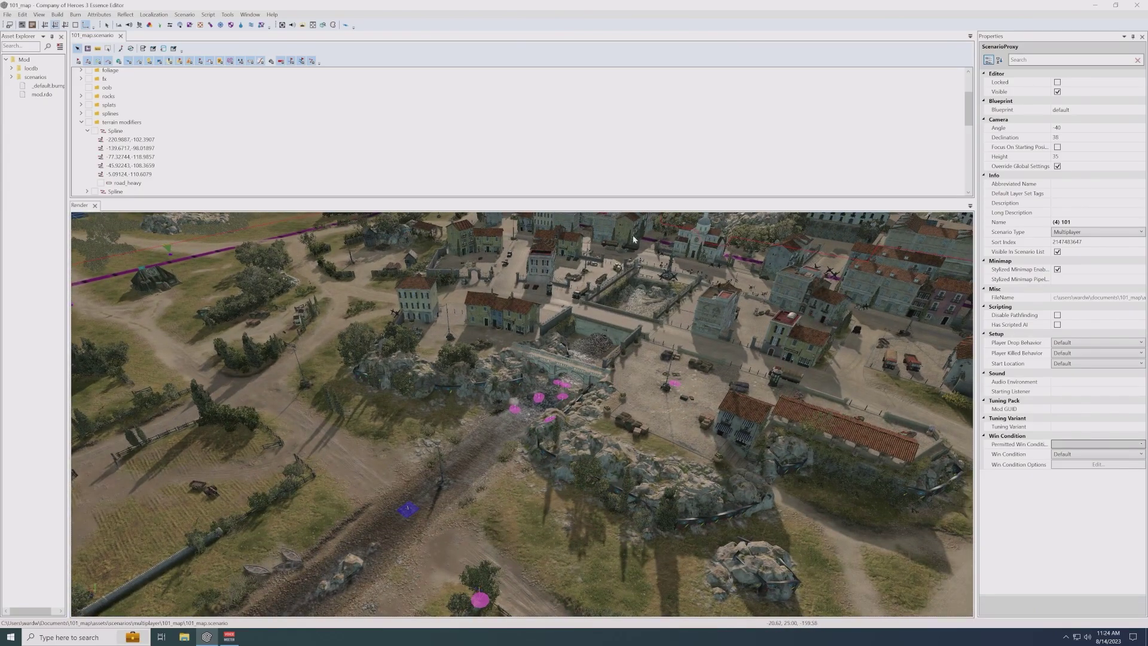
pyautogui.moveTo(634, 239); pyautogui.dragTo(486, 355, button='middle')
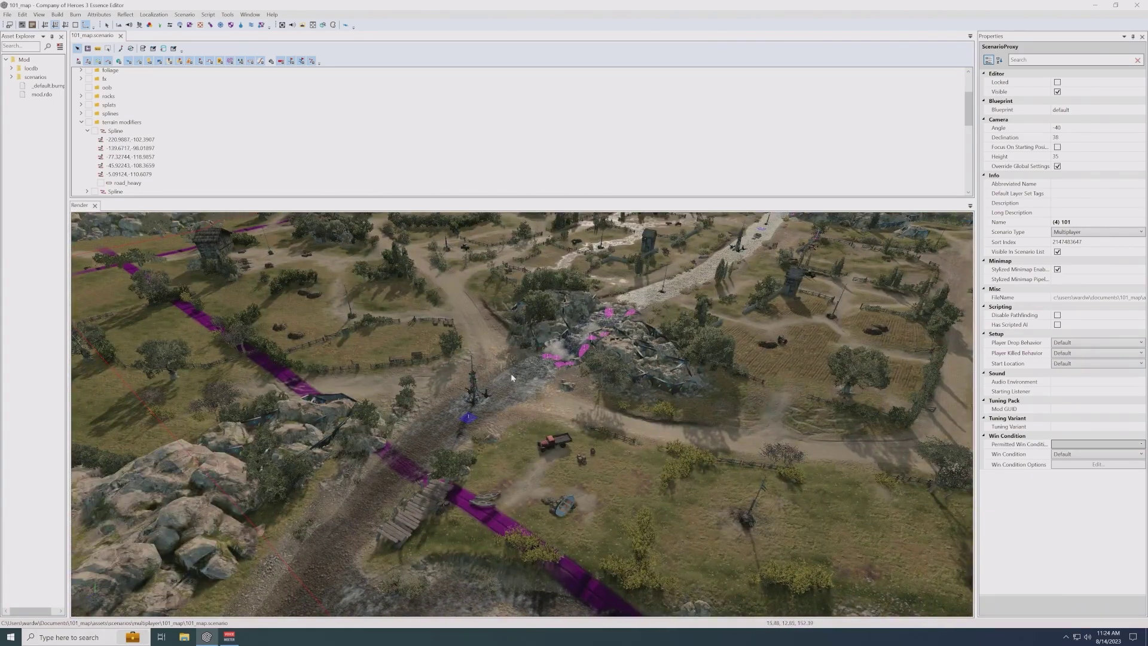
pyautogui.moveTo(557, 403); pyautogui.dragTo(553, 408, button='middle')
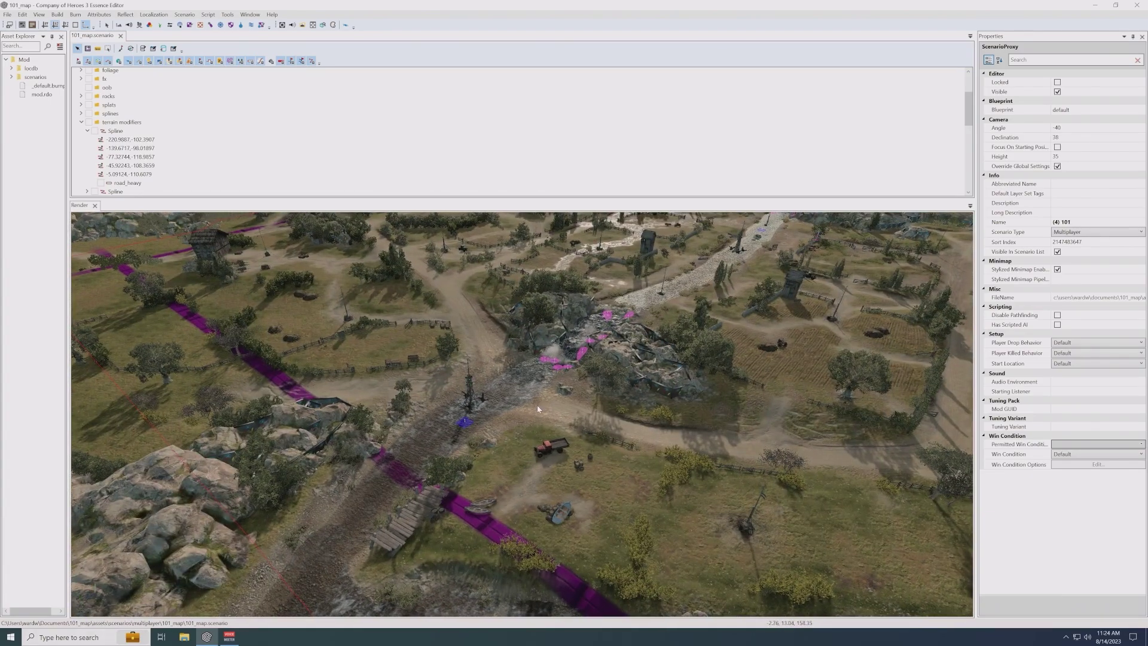
pyautogui.moveTo(641, 473); pyautogui.dragTo(960, 609, button='middle')
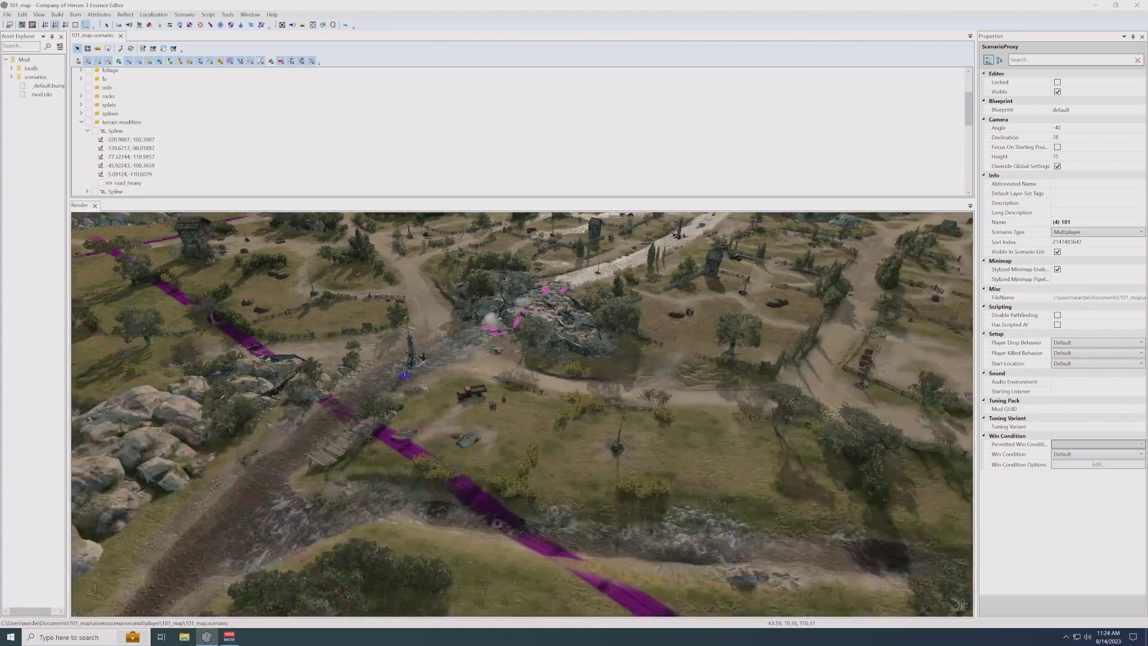
# - Inspect the red-roofed farmhouse beside the stream and how the rock outcrops, trees and magenta boundary enclose it at the map's edge
pyautogui.scroll(4, 429, 310)
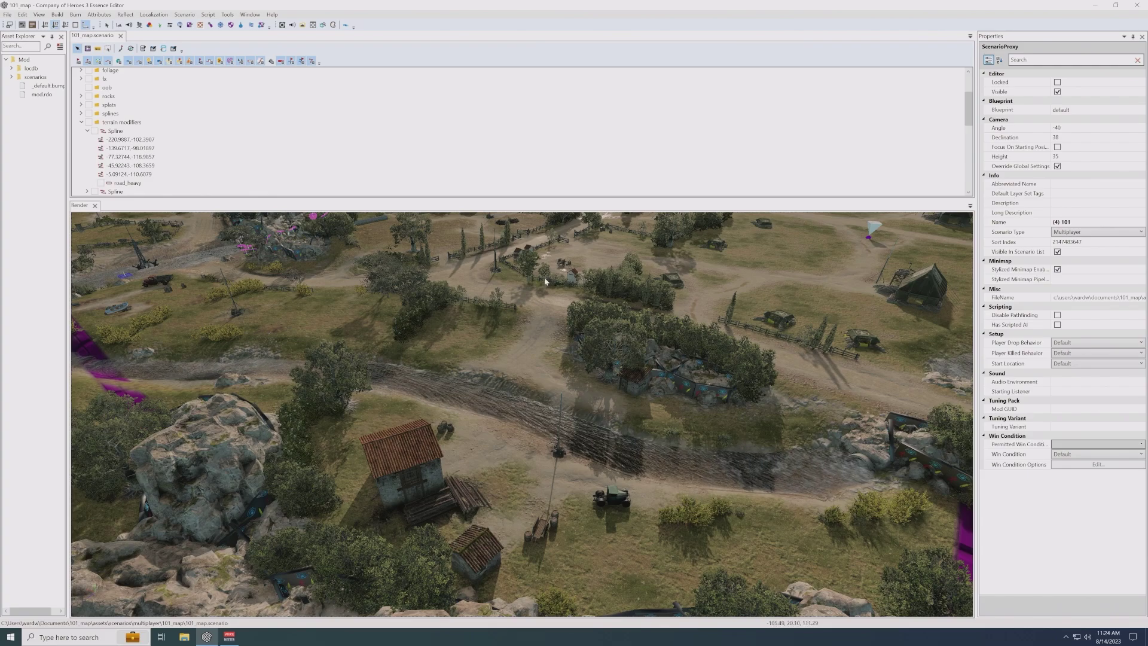
pyautogui.scroll(1, 531, 388)
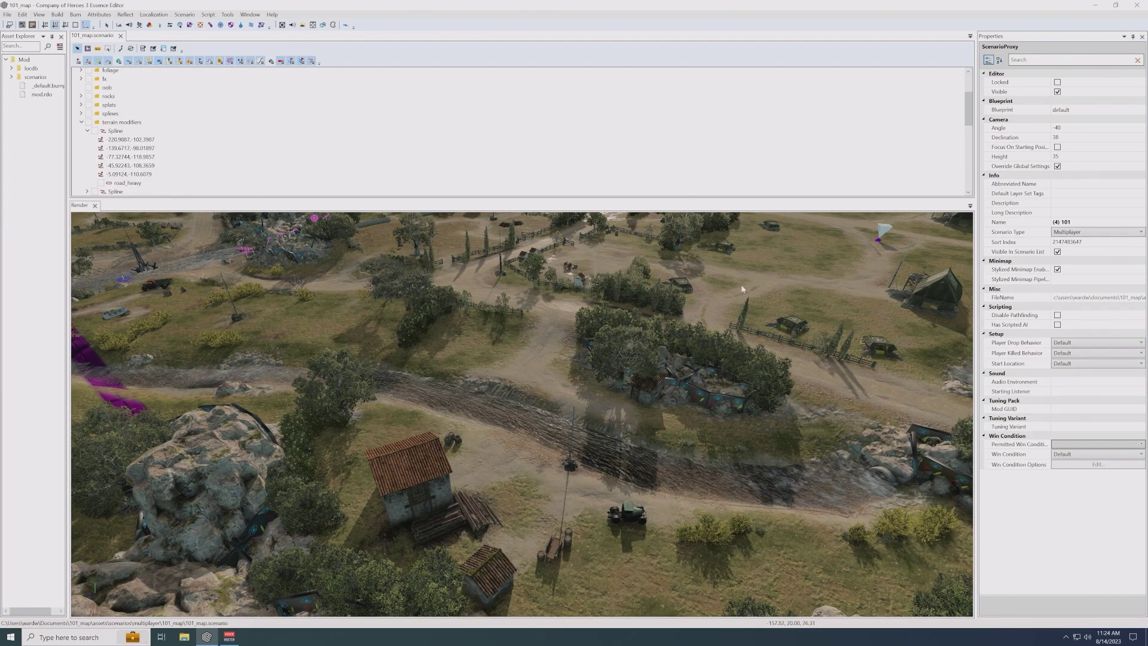
pyautogui.scroll(-1, 665, 468)
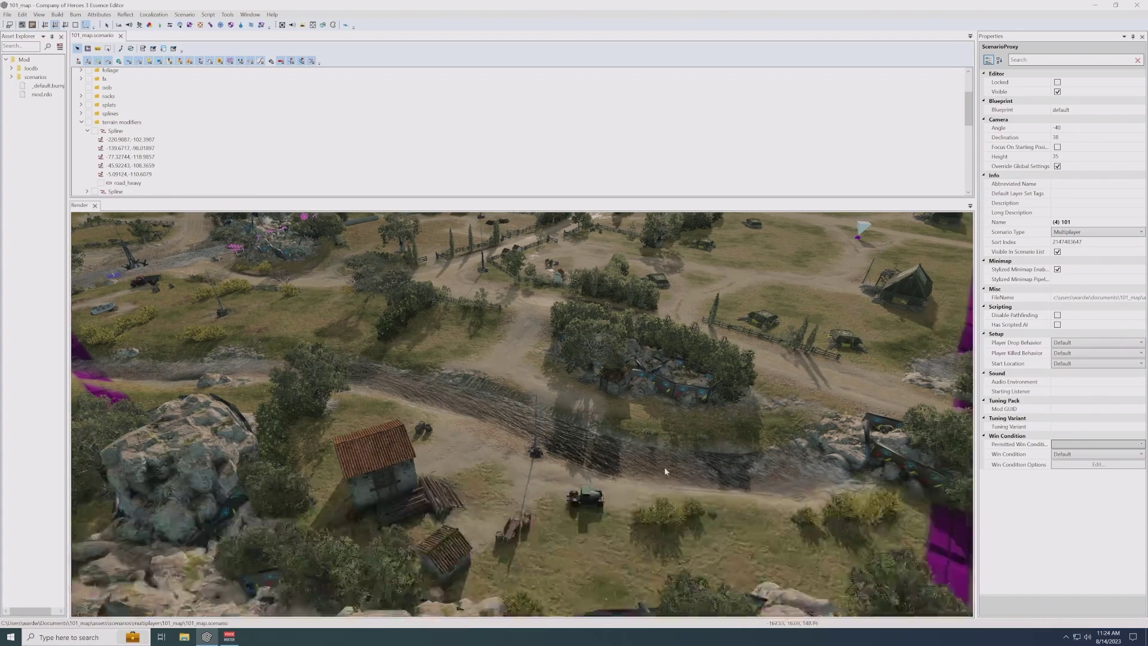
pyautogui.scroll(-1, 665, 467)
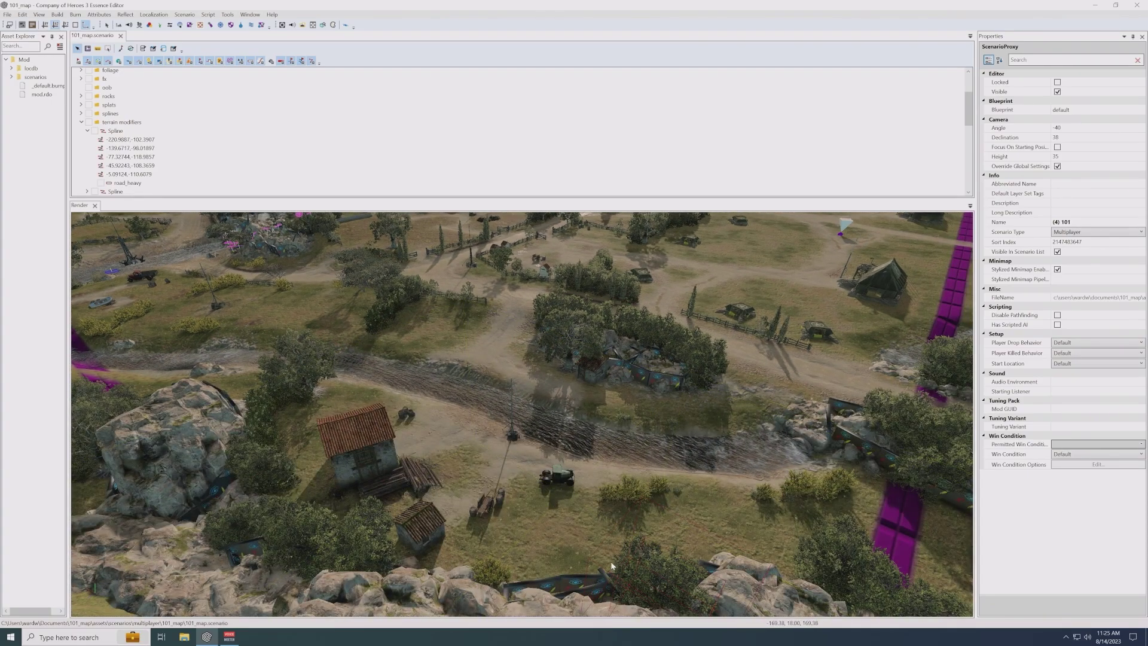
pyautogui.scroll(1, 611, 565)
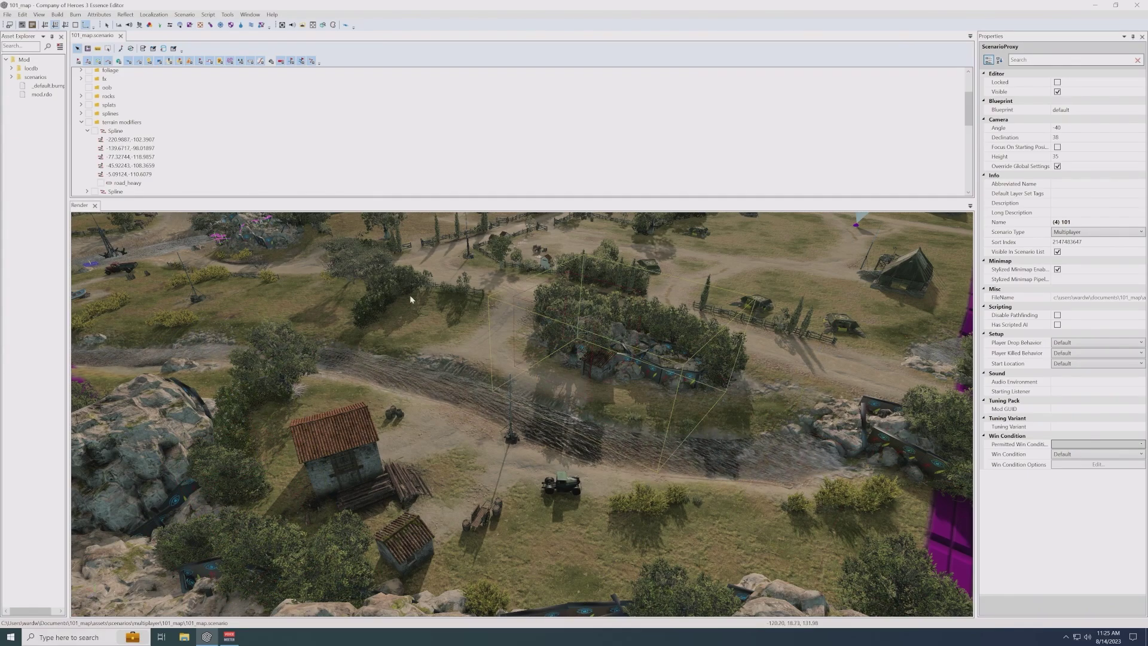
pyautogui.scroll(-2, 537, 559)
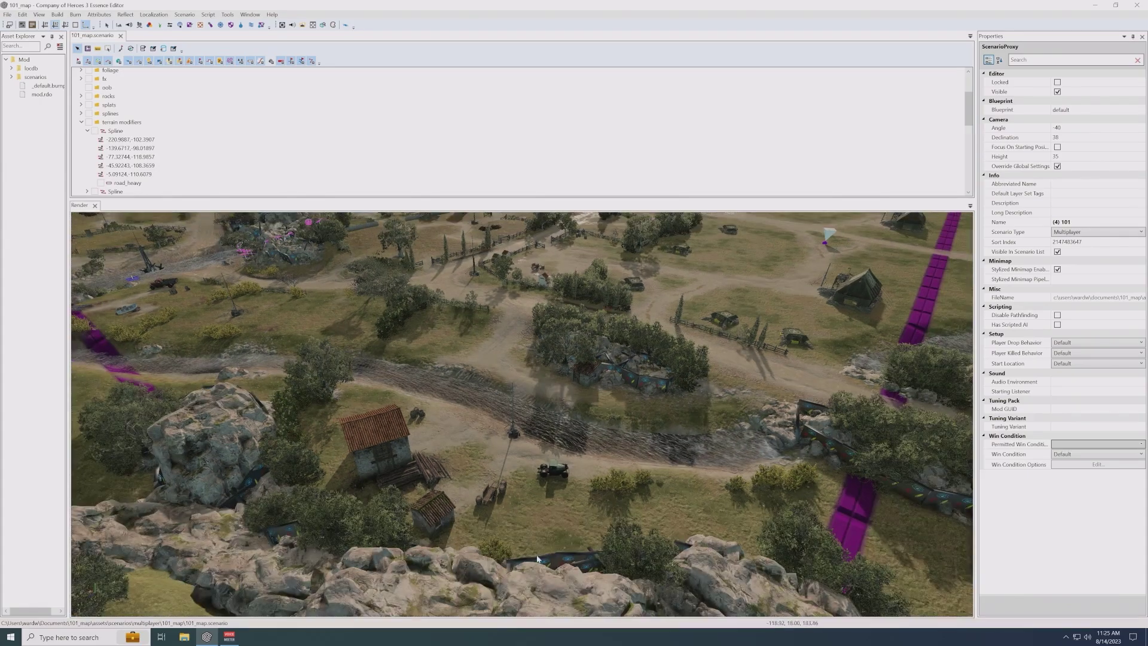
pyautogui.scroll(-3, 550, 486)
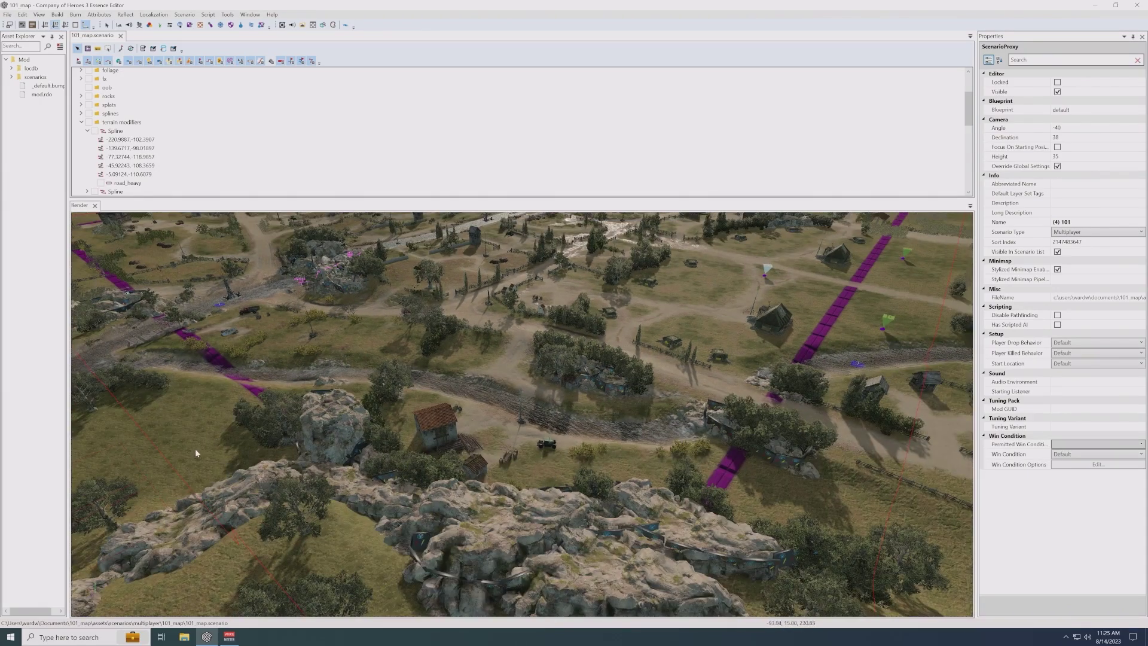
pyautogui.scroll(-3, 486, 451)
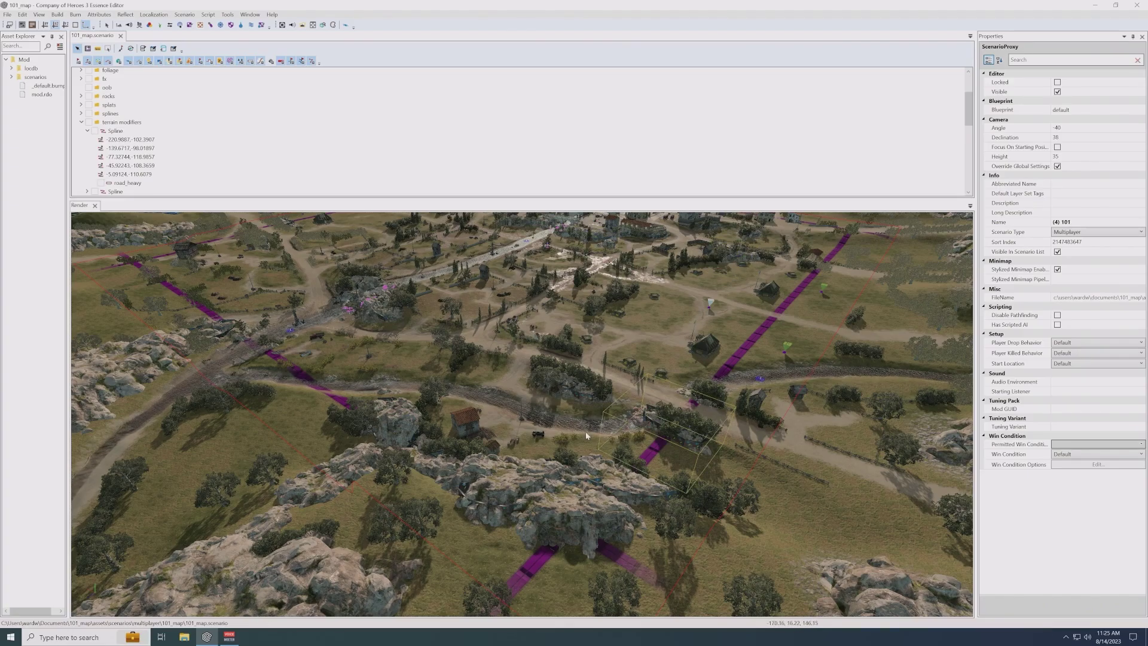
pyautogui.scroll(4, 715, 262)
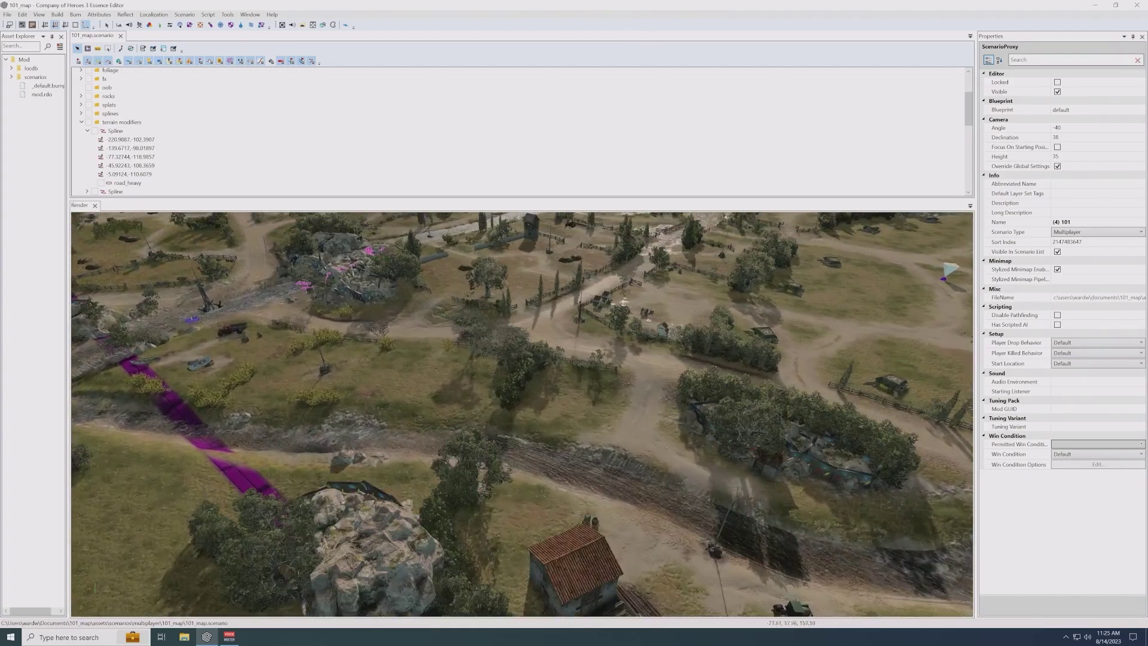
# - Examine the grassy fields, hedges and dirt tracks between the waterfall, the wooden barn near the boundary and the fenced pasture
pyautogui.moveTo(301, 311); pyautogui.dragTo(375, 367, button='middle')
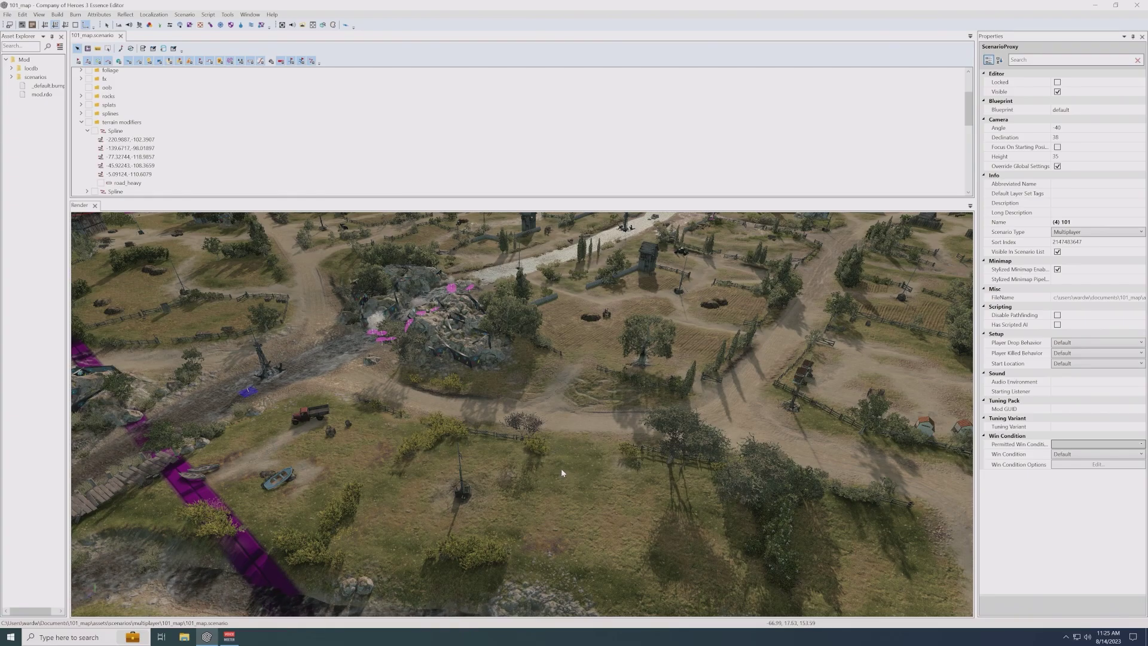
pyautogui.moveTo(477, 450); pyautogui.dragTo(722, 611, button='middle')
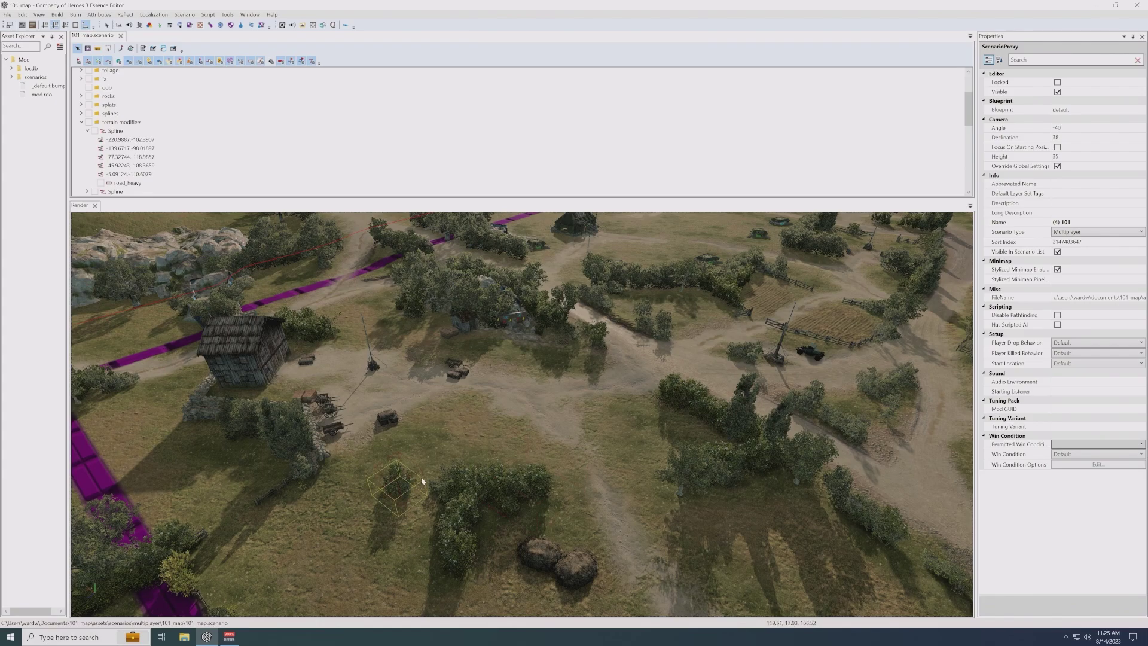
pyautogui.moveTo(421, 477); pyautogui.dragTo(444, 487, button='middle')
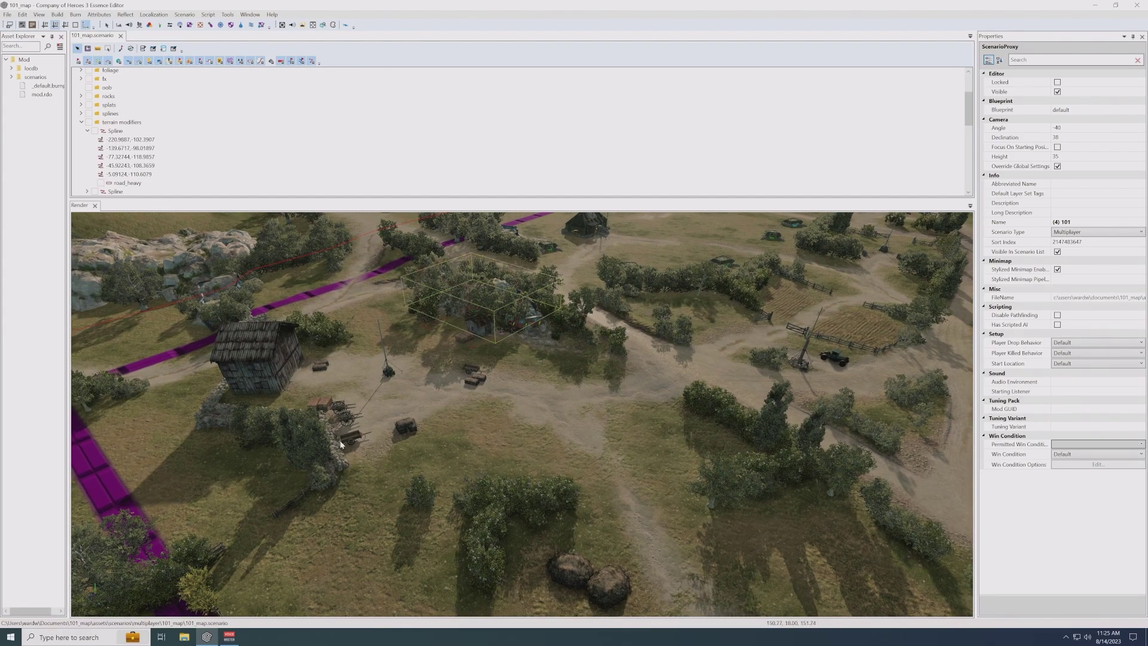
pyautogui.moveTo(503, 453); pyautogui.dragTo(381, 311, button='middle')
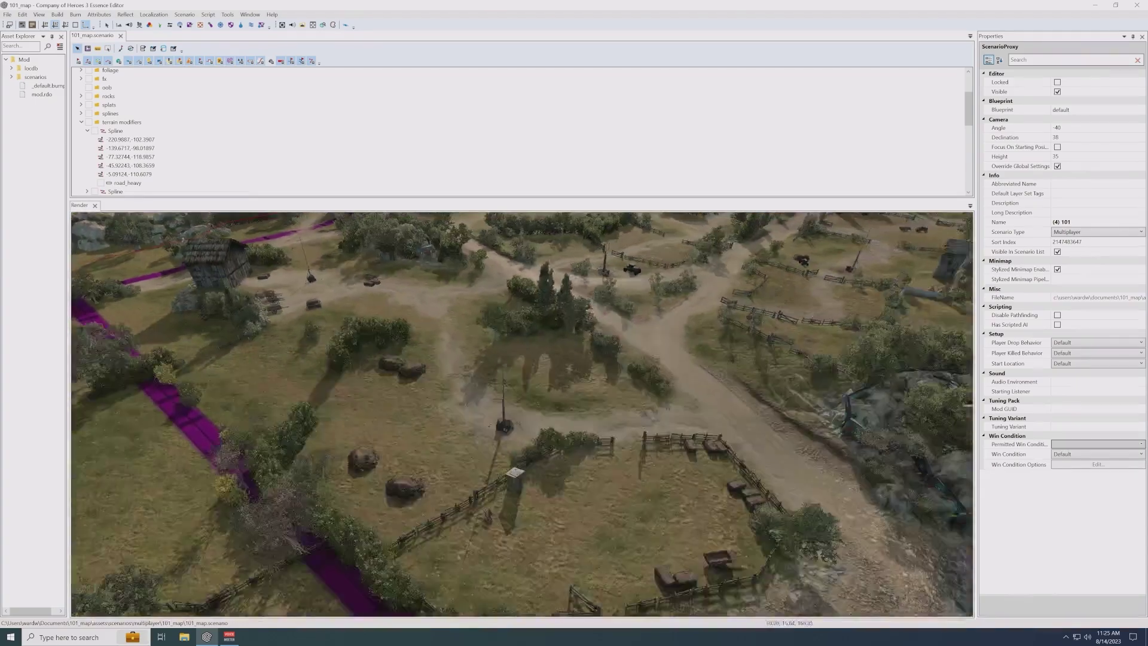
pyautogui.moveTo(578, 327); pyautogui.dragTo(659, 328, button='middle')
pyautogui.scroll(2, 624, 341)
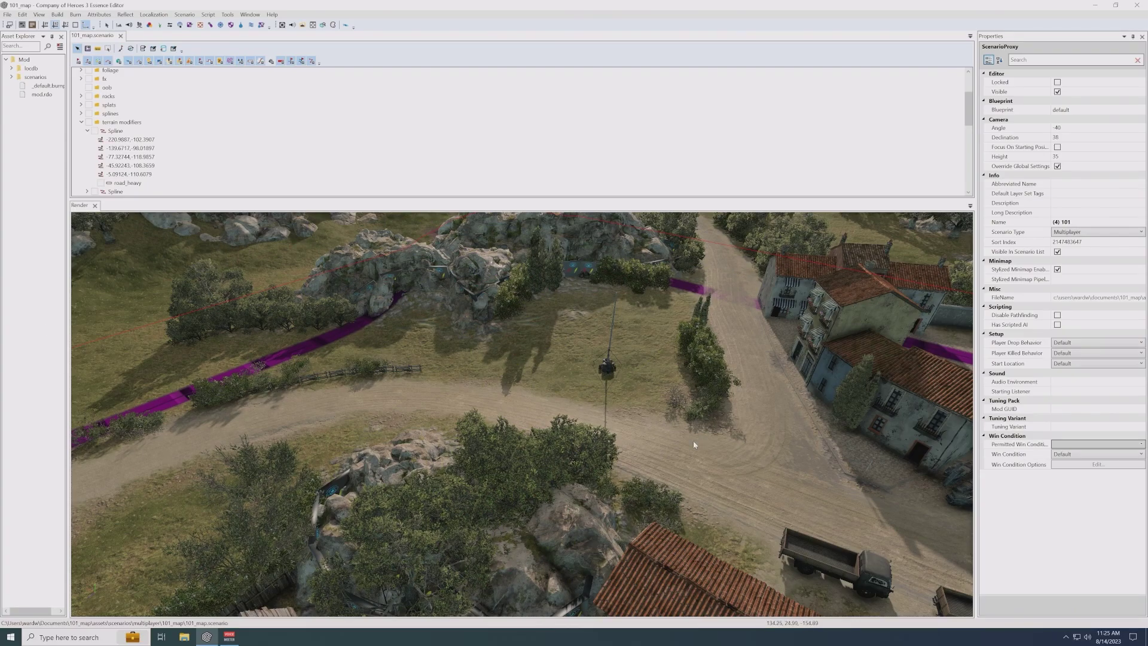
# - Follow the dirt roads along the town's outskirts, past the hedged lane and rock outcrop, to the palisaded yard with wooden sheds
pyautogui.moveTo(726, 471); pyautogui.dragTo(406, 371, button='middle')
pyautogui.moveTo(896, 445); pyautogui.dragTo(819, 435, button='middle')
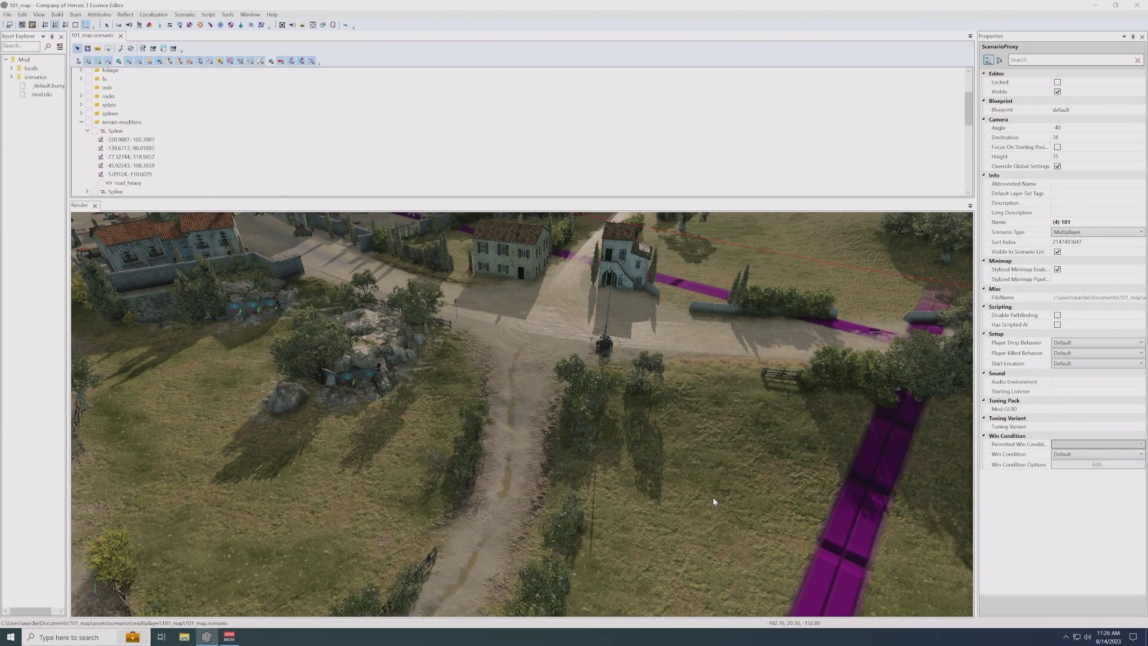
pyautogui.moveTo(275, 464); pyautogui.dragTo(401, 477, button='middle')
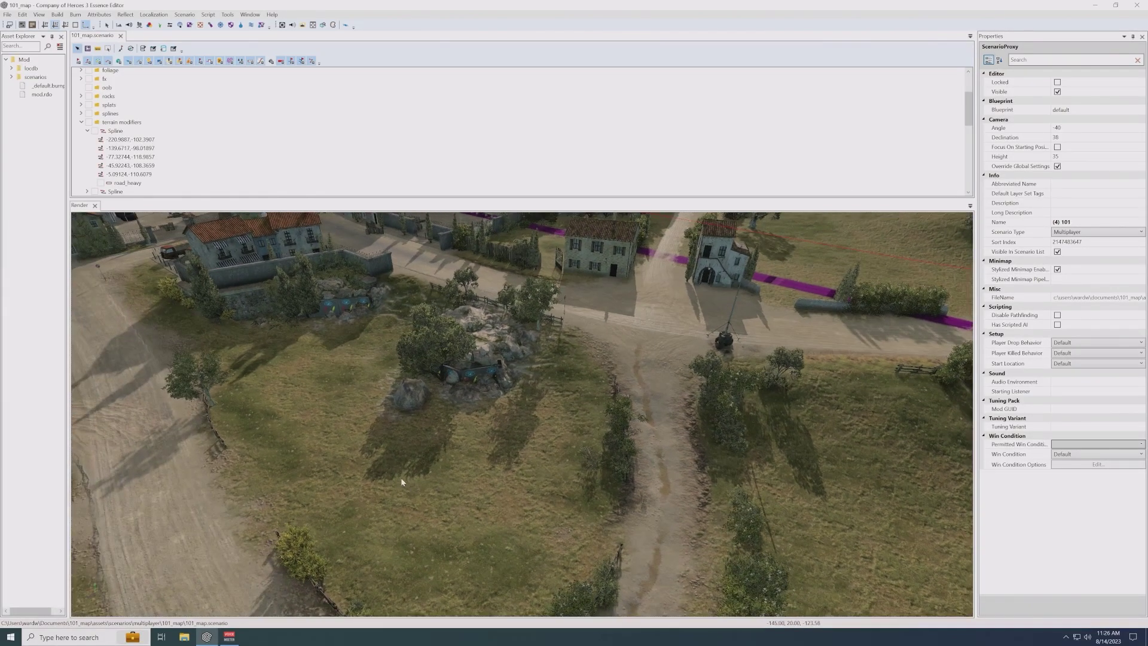
pyautogui.moveTo(239, 448)
pyautogui.mouseDown(button='middle')
pyautogui.moveTo(383, 472)
pyautogui.moveTo(573, 481)
pyautogui.mouseUp(button='middle')
pyautogui.moveTo(215, 469); pyautogui.dragTo(390, 485, button='middle')
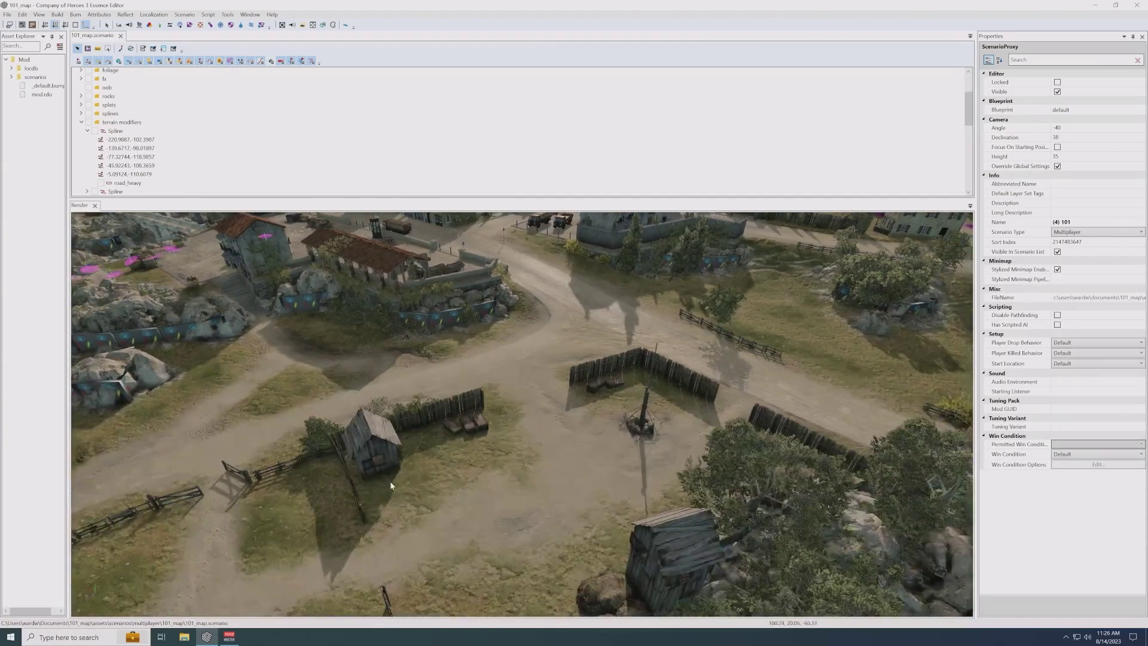
# - Inspect the town's streets, paved squares, church and monument, and the walled river channel with its bridge
pyautogui.scroll(-2, 364, 484)
pyautogui.moveTo(376, 443); pyautogui.dragTo(484, 610, button='middle')
pyautogui.moveTo(472, 377); pyautogui.dragTo(477, 432, button='middle')
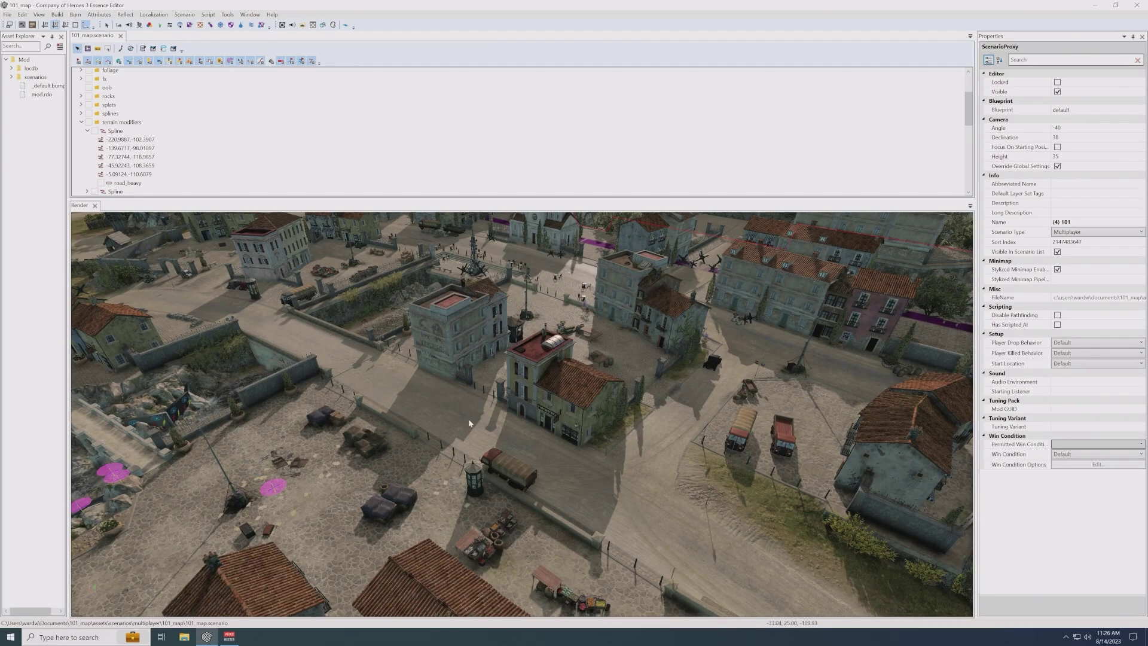
pyautogui.moveTo(464, 421); pyautogui.dragTo(526, 487, button='middle')
pyautogui.scroll(3, 574, 395)
pyautogui.moveTo(613, 316); pyautogui.dragTo(608, 429, button='middle')
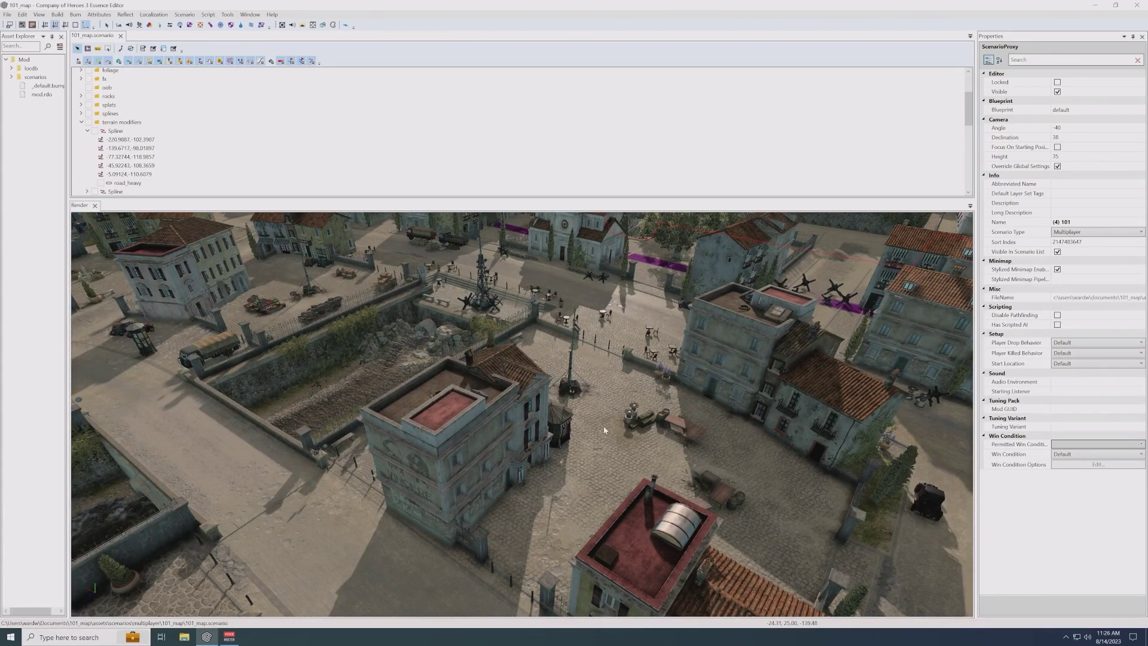
pyautogui.scroll(3, 538, 417)
pyautogui.moveTo(525, 413); pyautogui.dragTo(721, 414, button='middle')
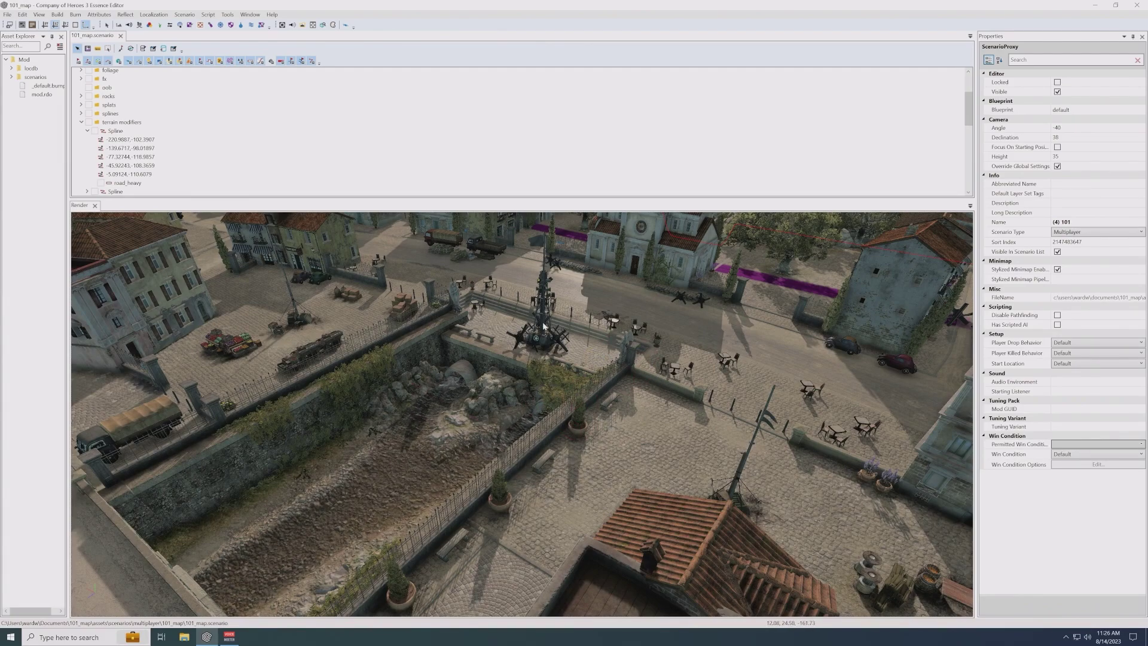
pyautogui.moveTo(361, 325); pyautogui.dragTo(293, 403, button='middle')
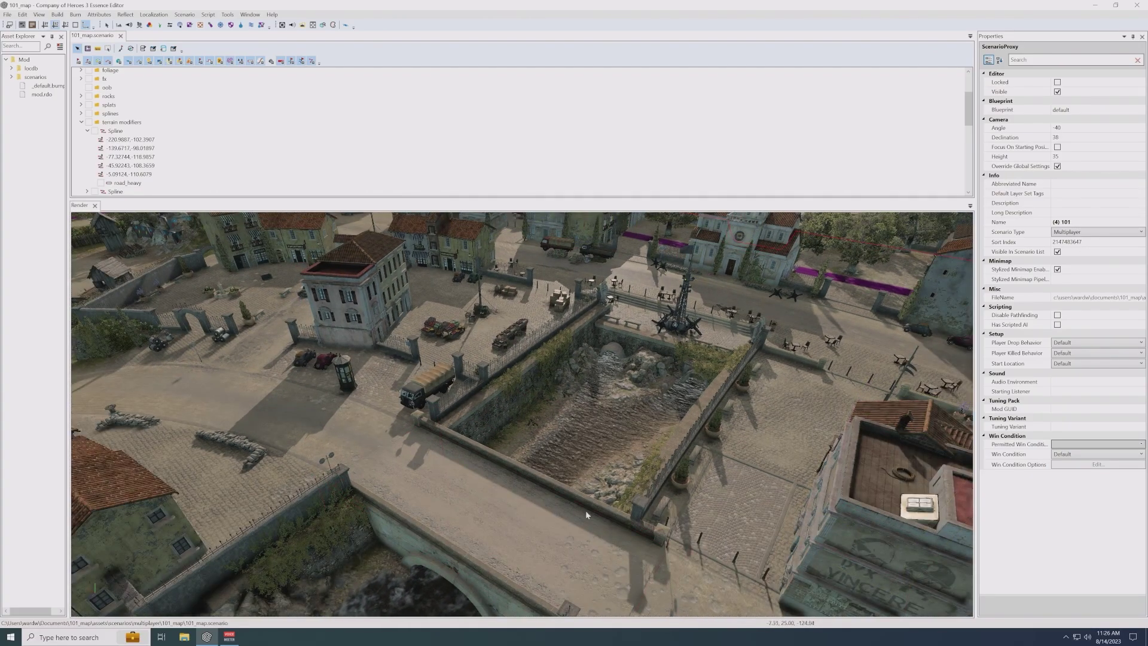
pyautogui.moveTo(587, 515); pyautogui.dragTo(606, 417, button='middle')
# - Trace the riverbed from the pipes and leaning shack over the rocky waterfall to the wooden dock and beached boats
pyautogui.moveTo(350, 383); pyautogui.dragTo(311, 452, button='middle')
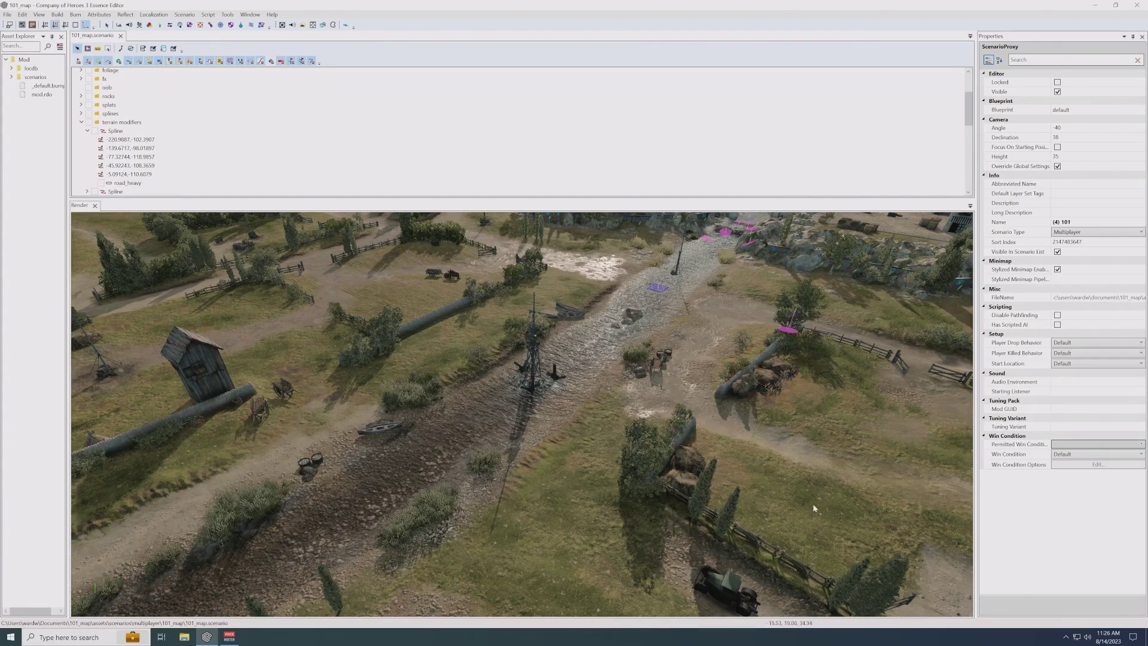
pyautogui.moveTo(497, 457); pyautogui.dragTo(498, 460, button='middle')
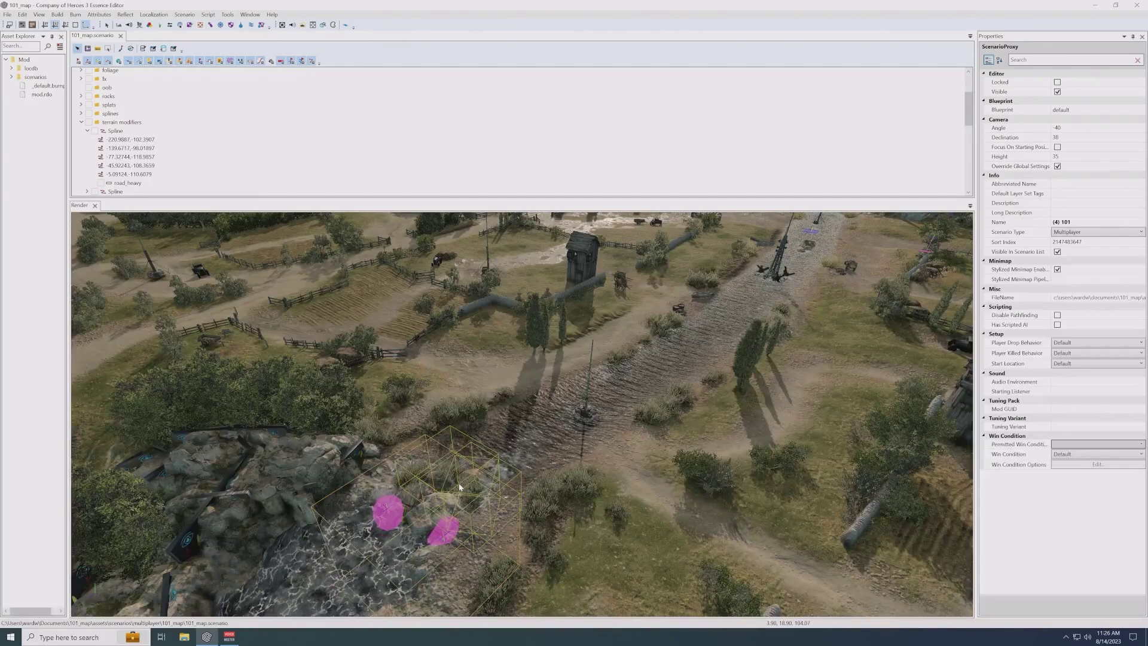
pyautogui.moveTo(521, 497); pyautogui.dragTo(497, 476, button='middle')
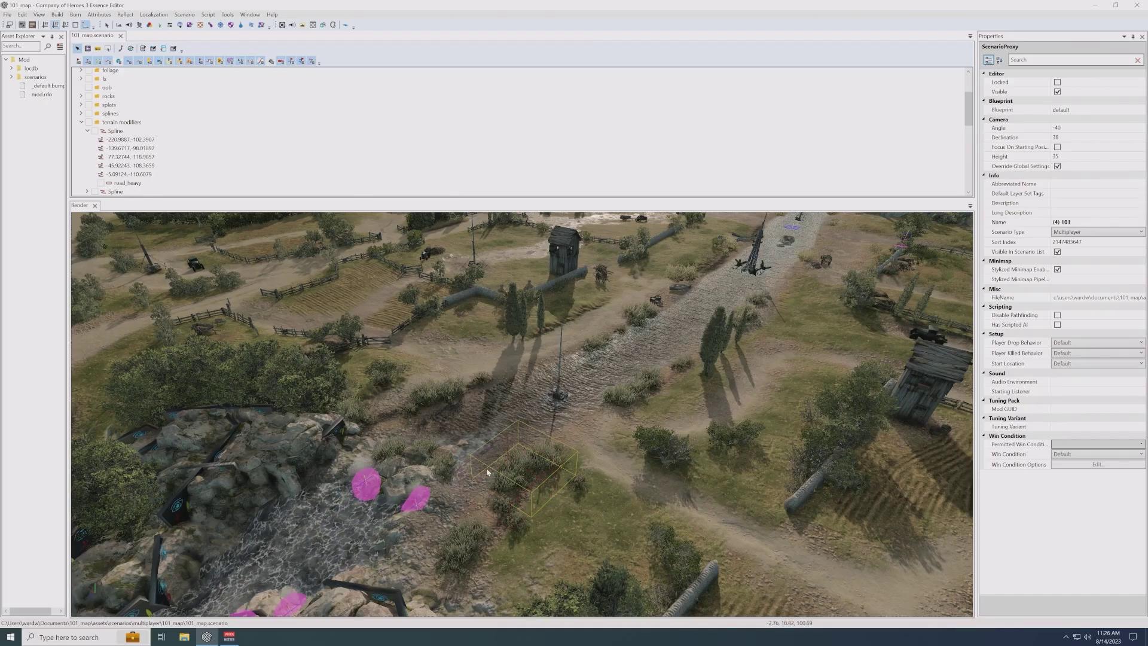
pyautogui.scroll(-3, 486, 468)
pyautogui.moveTo(483, 470); pyautogui.dragTo(616, 297, button='middle')
pyautogui.moveTo(708, 352); pyautogui.dragTo(637, 472, button='middle')
pyautogui.moveTo(745, 293); pyautogui.dragTo(819, 269, button='middle')
pyautogui.moveTo(526, 448); pyautogui.dragTo(634, 428, button='middle')
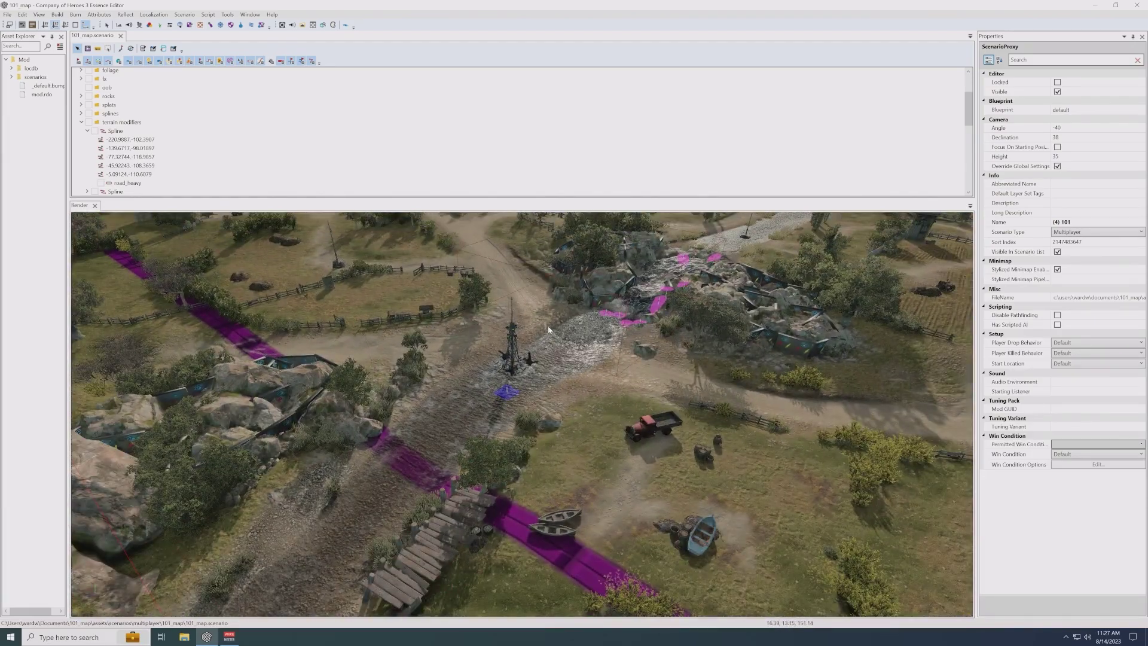
# - Examine the waterfall's rocks and water effects, the riverbed around it, and the adjoining dirt roads and fenced fields
pyautogui.moveTo(562, 306); pyautogui.dragTo(546, 341, button='middle')
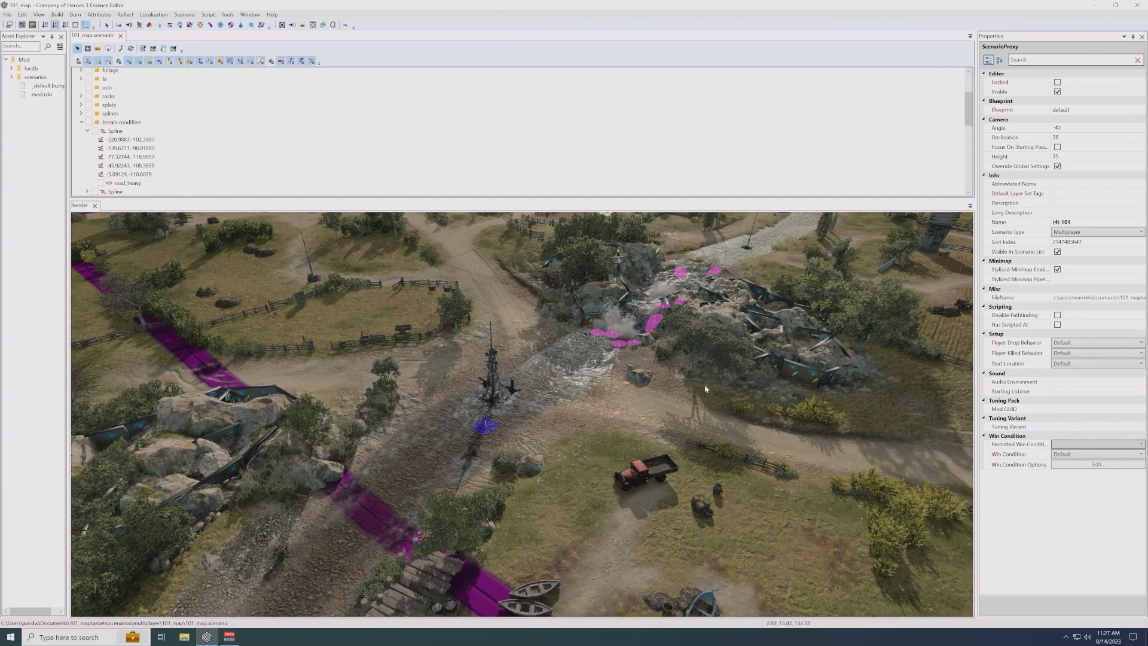
pyautogui.moveTo(735, 339); pyautogui.dragTo(706, 376, button='middle')
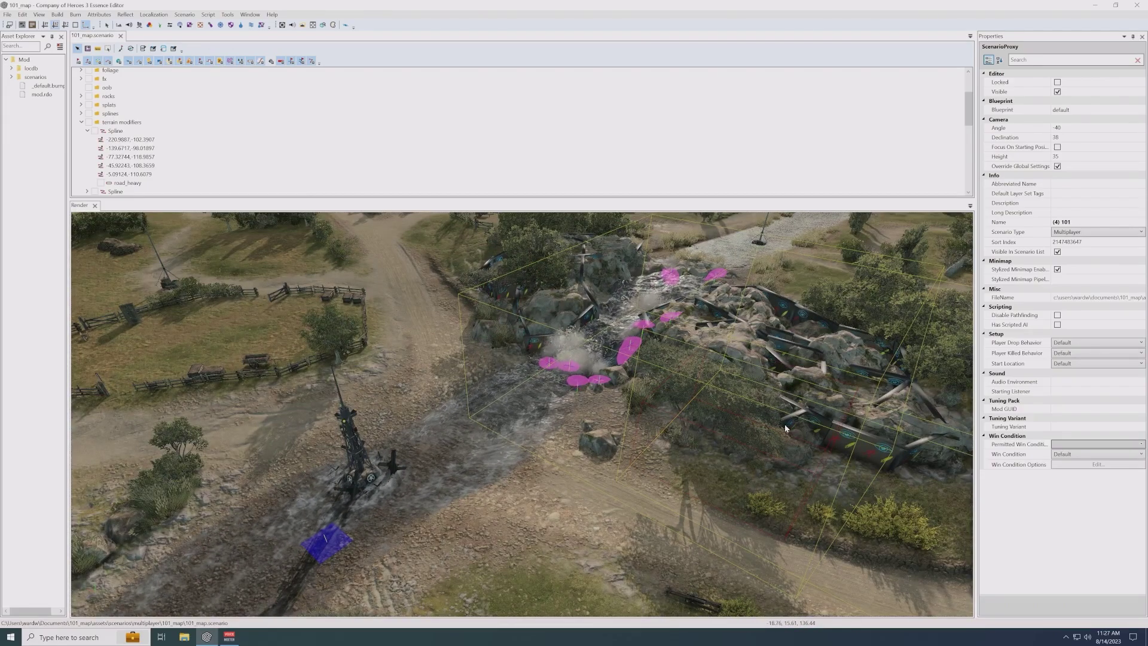
pyautogui.moveTo(468, 471); pyautogui.dragTo(553, 443, button='middle')
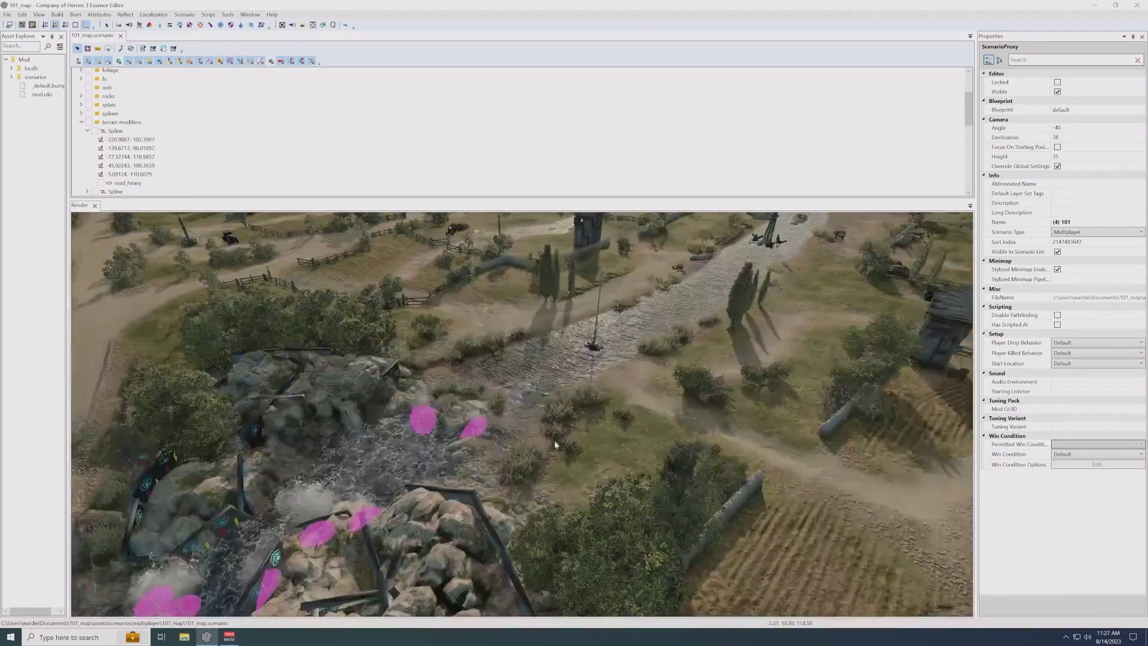
pyautogui.moveTo(622, 320); pyautogui.dragTo(540, 376, button='middle')
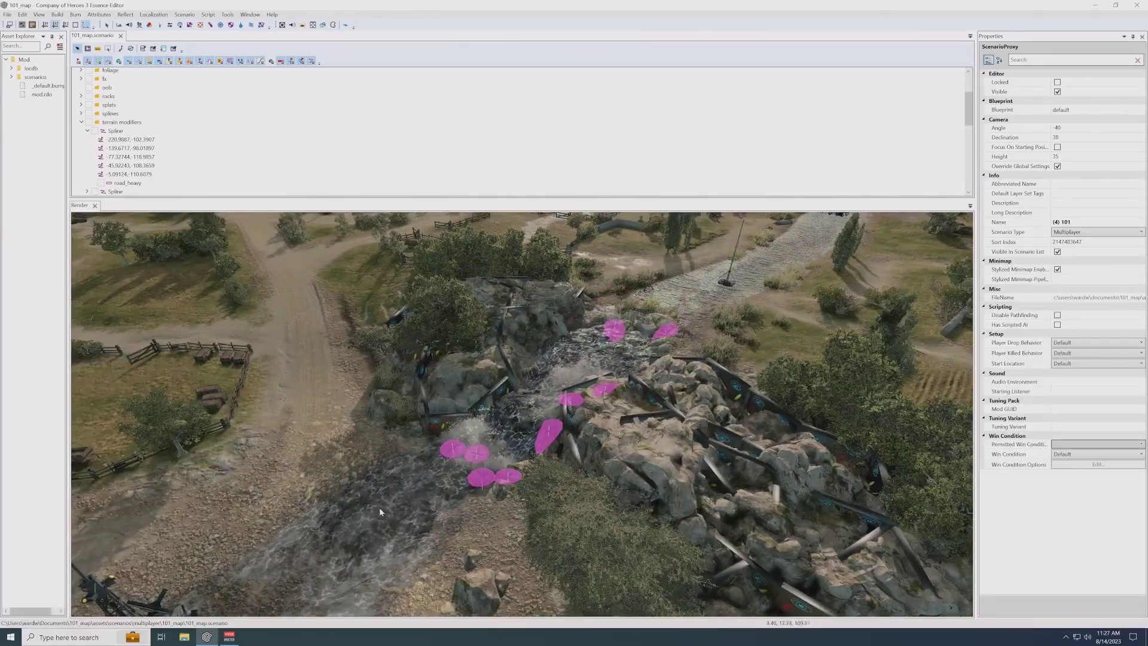
pyautogui.moveTo(347, 331); pyautogui.dragTo(428, 441, button='middle')
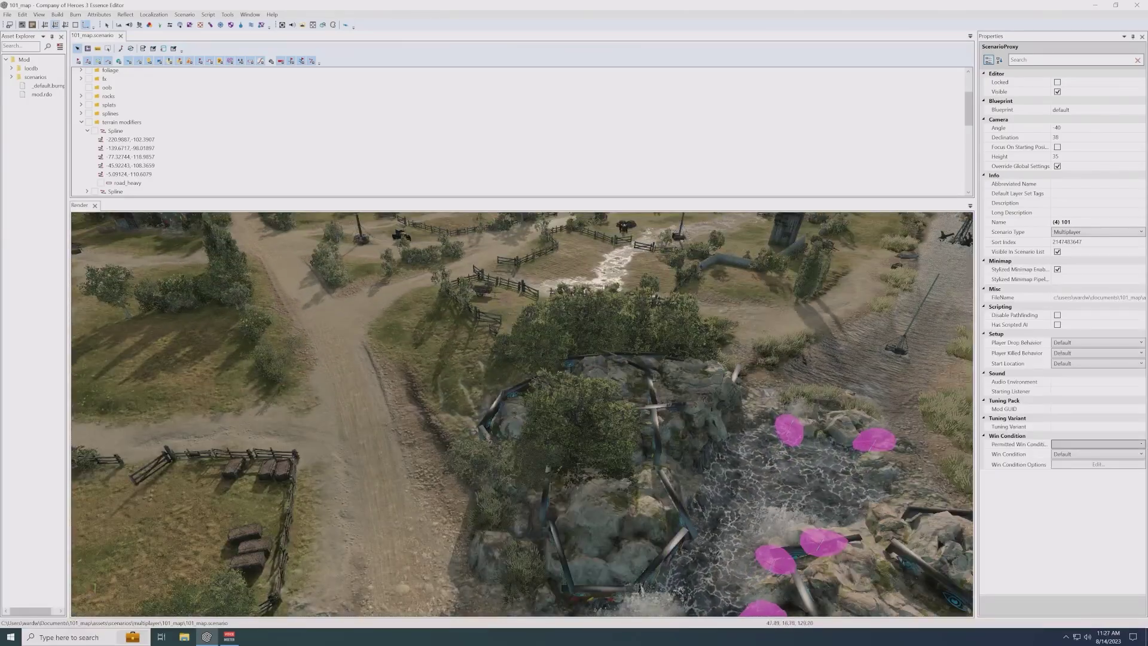
pyautogui.moveTo(190, 392); pyautogui.dragTo(412, 378, button='middle')
pyautogui.moveTo(114, 371); pyautogui.dragTo(407, 333, button='middle')
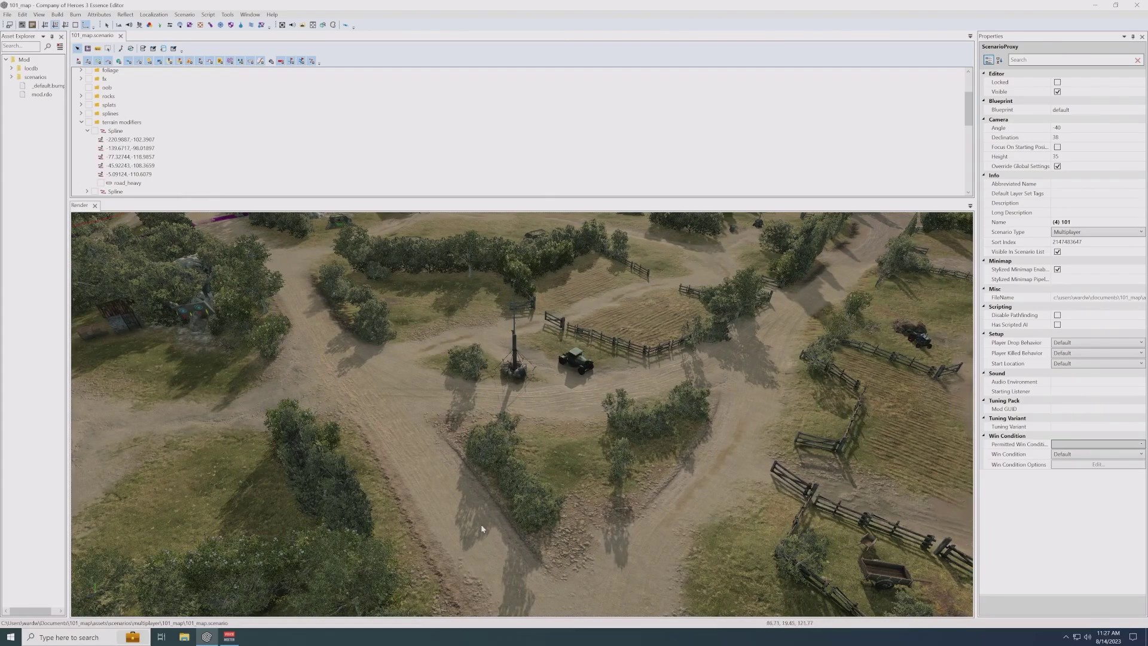
pyautogui.moveTo(745, 363); pyautogui.dragTo(407, 445, button='middle')
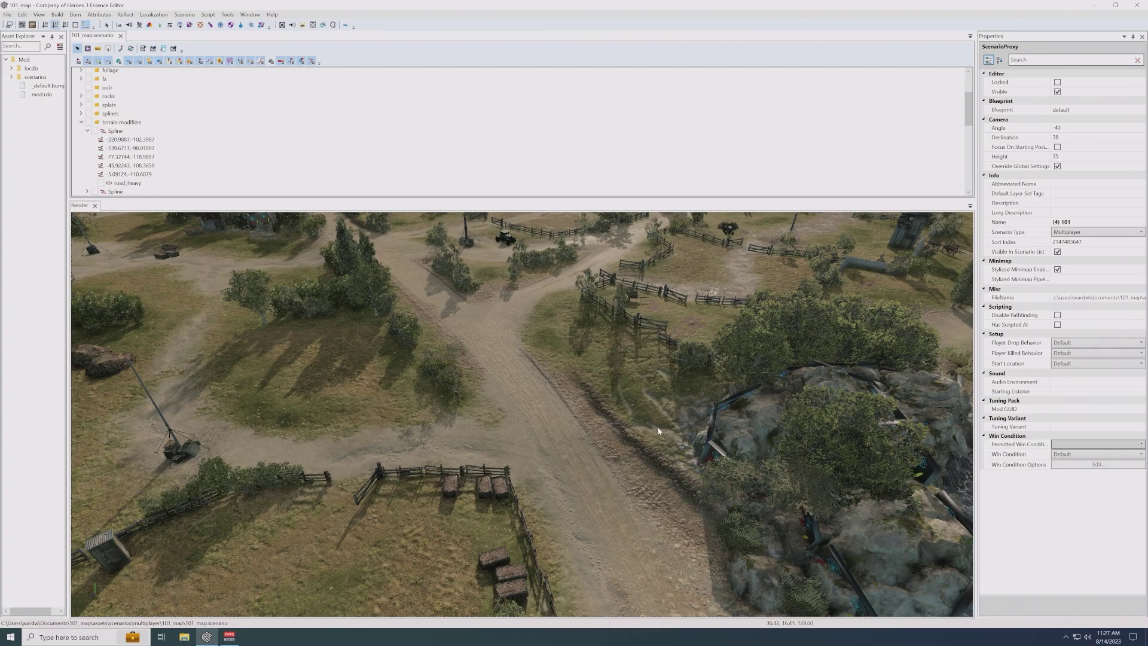
pyautogui.moveTo(735, 406); pyautogui.dragTo(340, 472, button='middle')
pyautogui.moveTo(428, 347); pyautogui.dragTo(512, 460, button='middle')
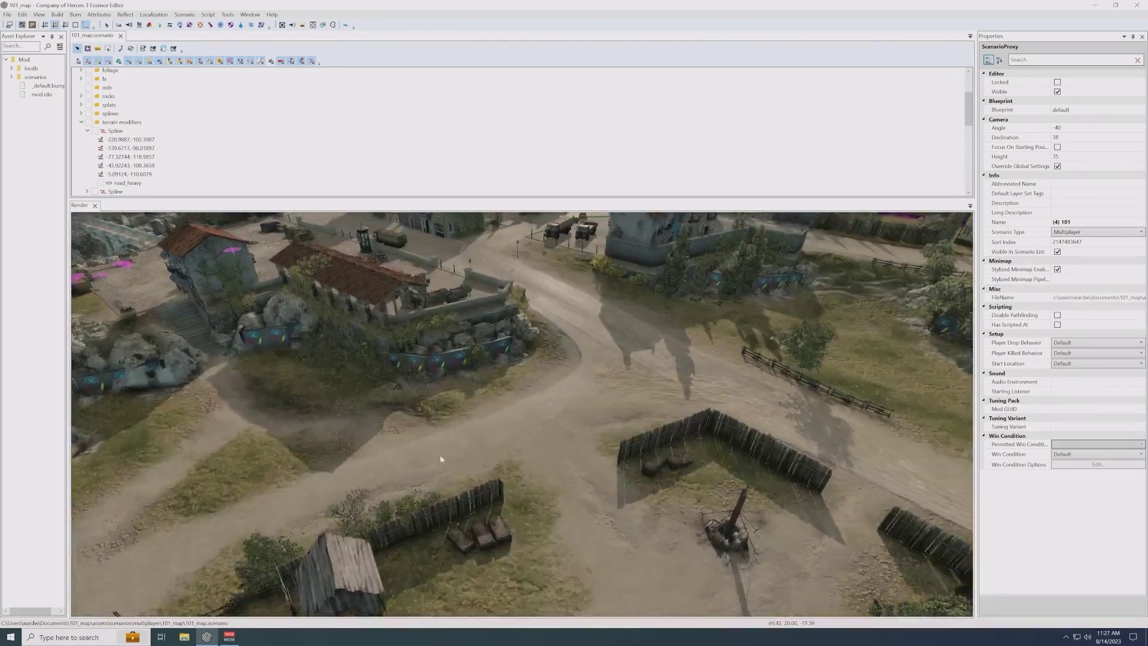
# - Inspect the town-edge roads from the palisaded yard to the cypress-lined street, its houses, garden walls and wooden fence
pyautogui.scroll(3, 347, 501)
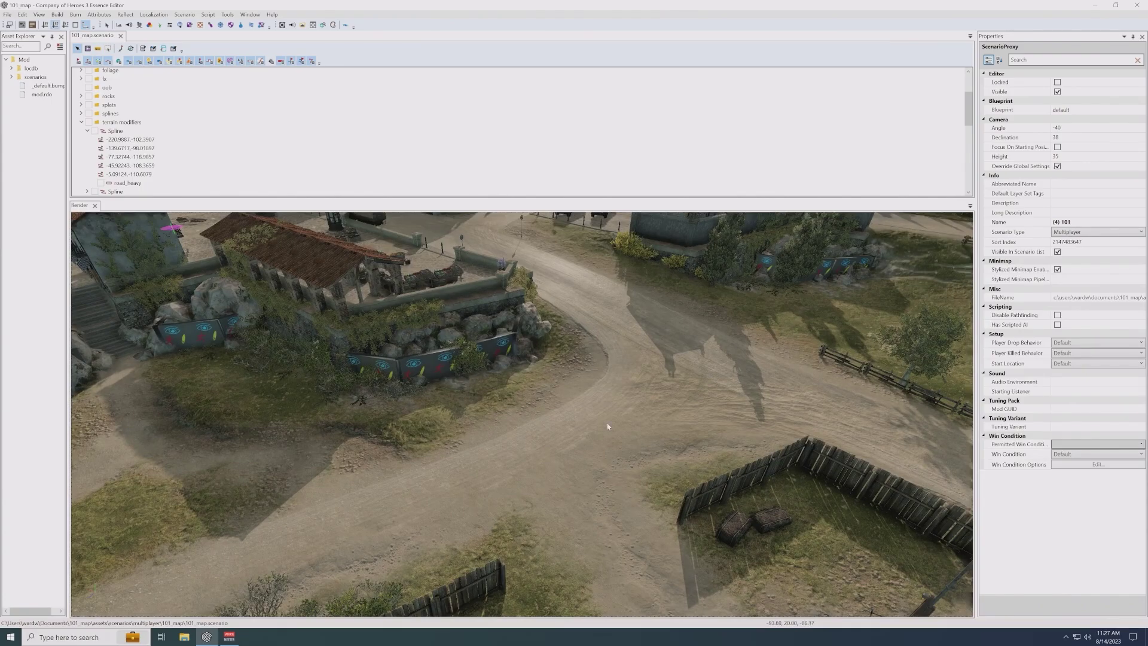
pyautogui.moveTo(688, 378); pyautogui.dragTo(678, 479, button='middle')
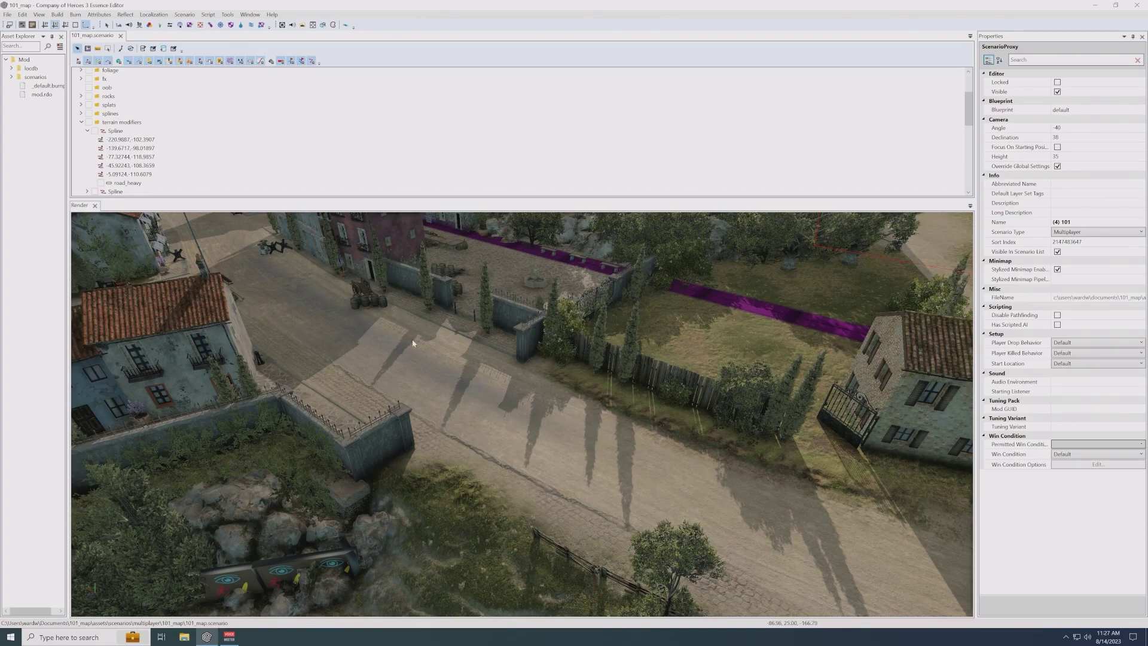
pyautogui.moveTo(679, 469); pyautogui.dragTo(585, 363, button='middle')
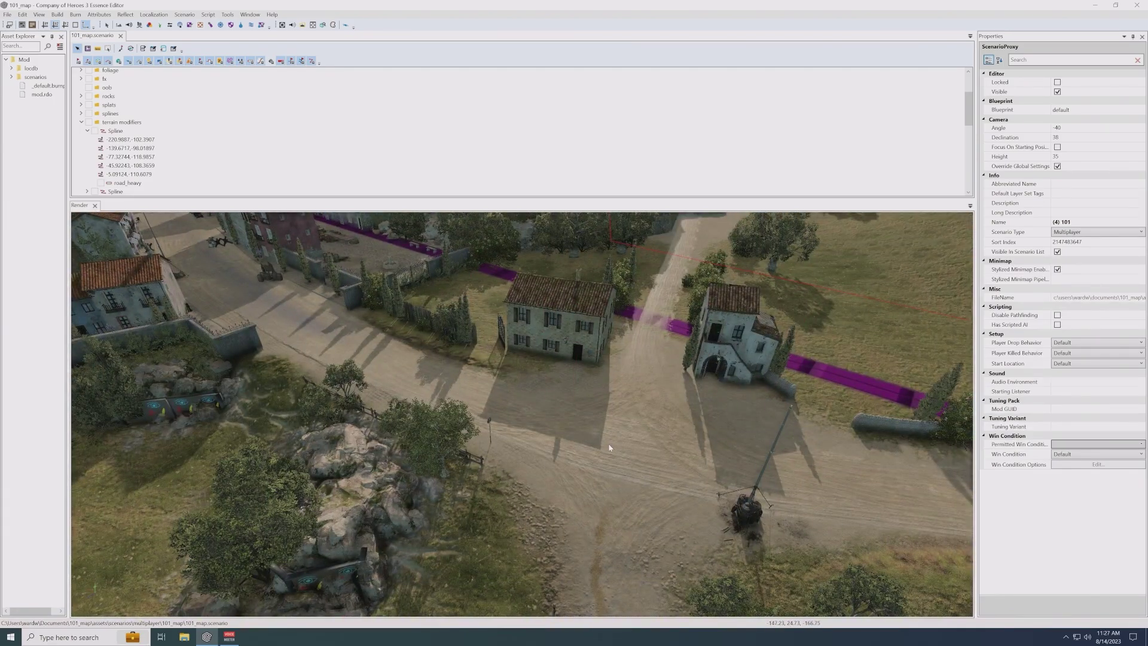
pyautogui.moveTo(610, 447); pyautogui.dragTo(424, 395, button='middle')
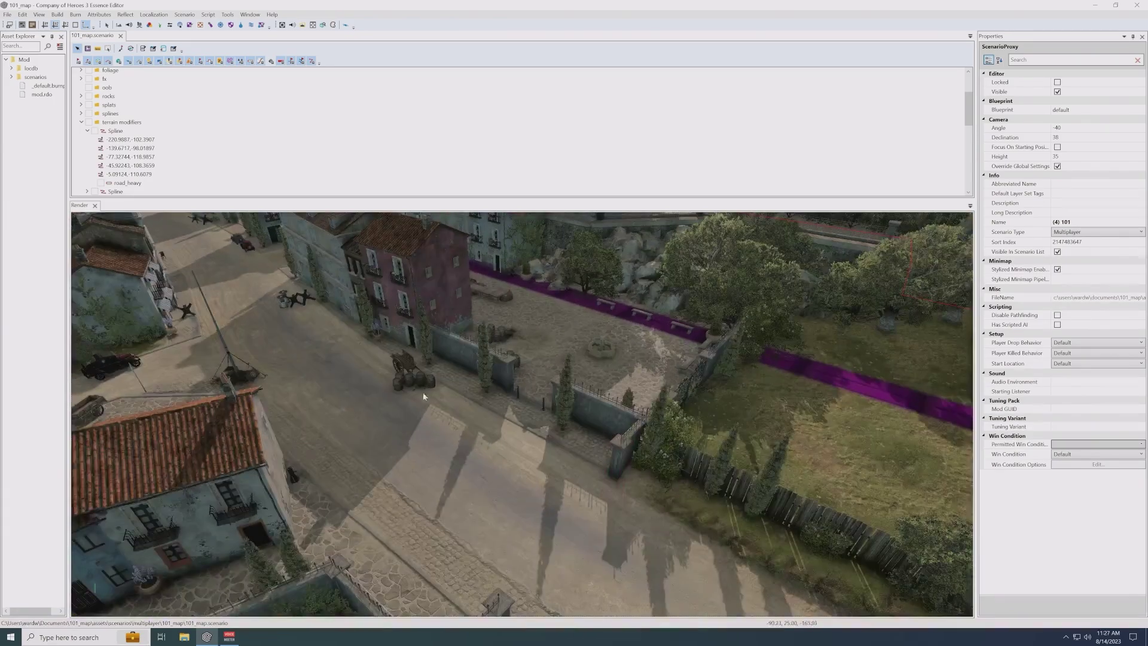
pyautogui.moveTo(446, 448); pyautogui.dragTo(420, 409, button='middle')
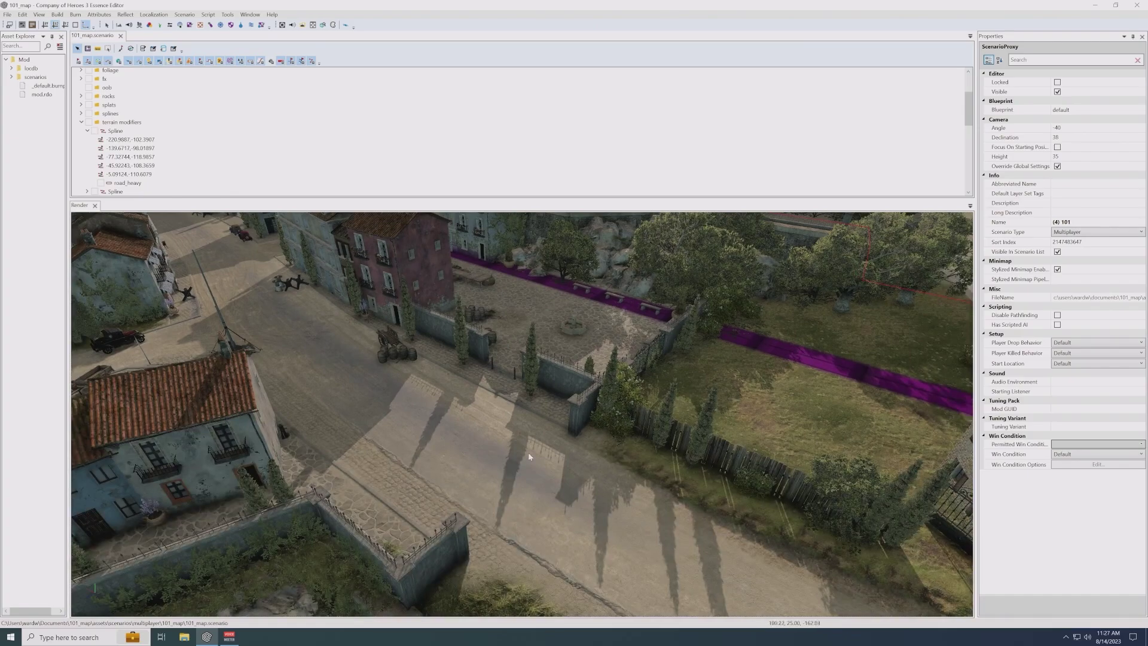
pyautogui.moveTo(528, 452); pyautogui.dragTo(567, 424, button='middle')
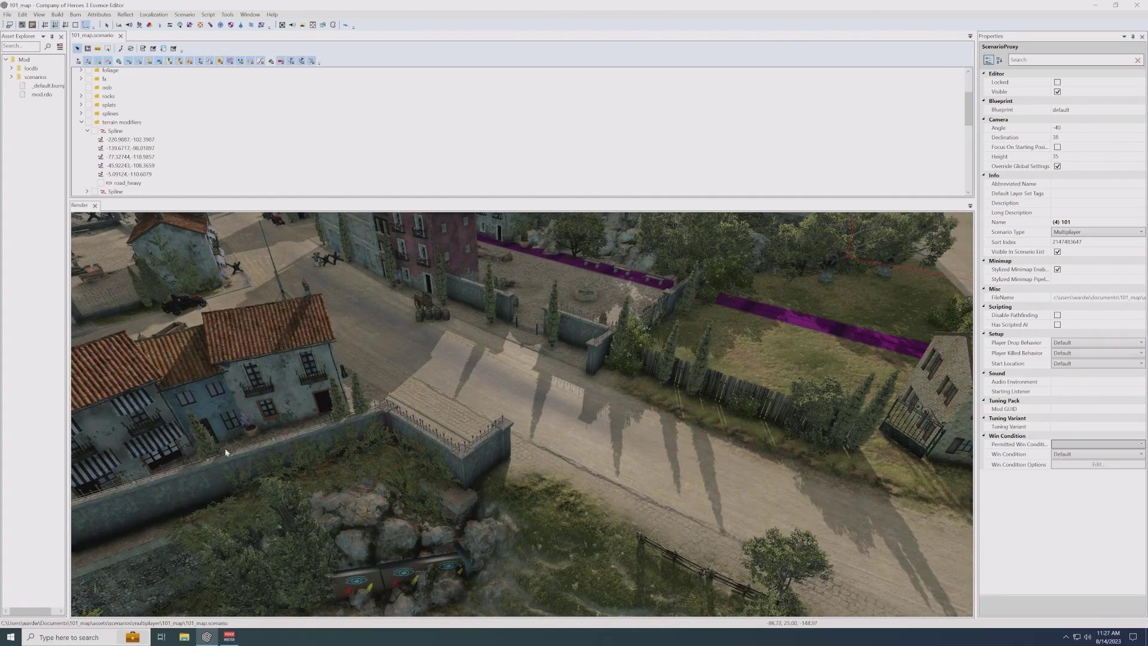
# - Examine the dirt road junction between the walled house with parked trucks and the rock-banked yard with the tiled shed
pyautogui.moveTo(772, 272); pyautogui.dragTo(417, 375, button='middle')
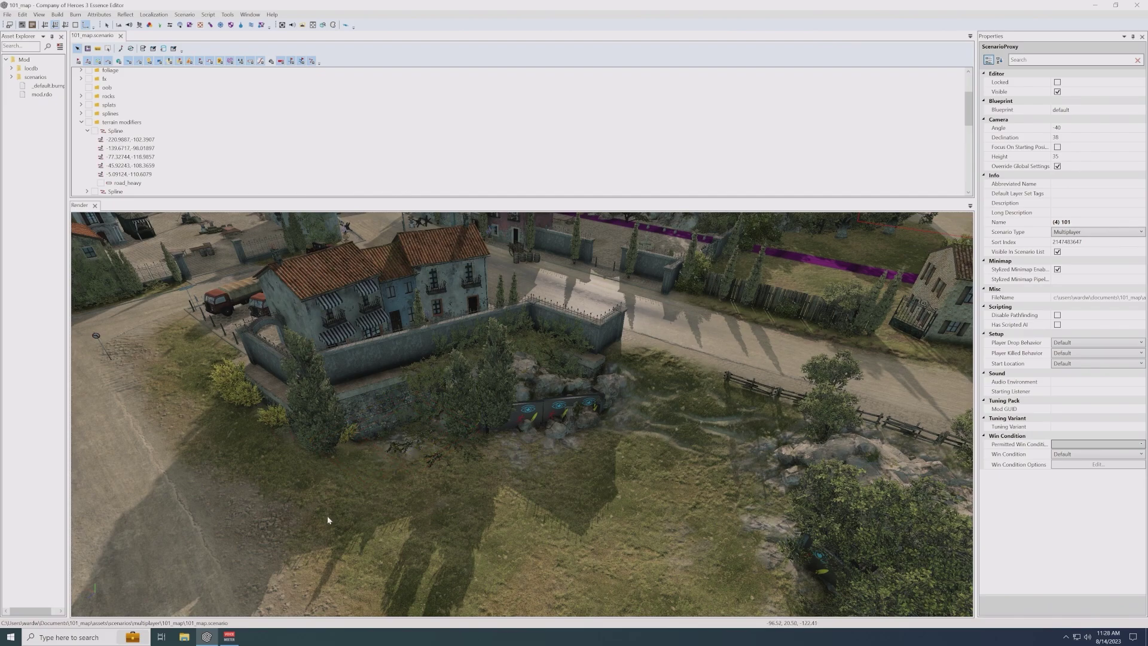
pyautogui.moveTo(327, 516); pyautogui.dragTo(353, 511, button='middle')
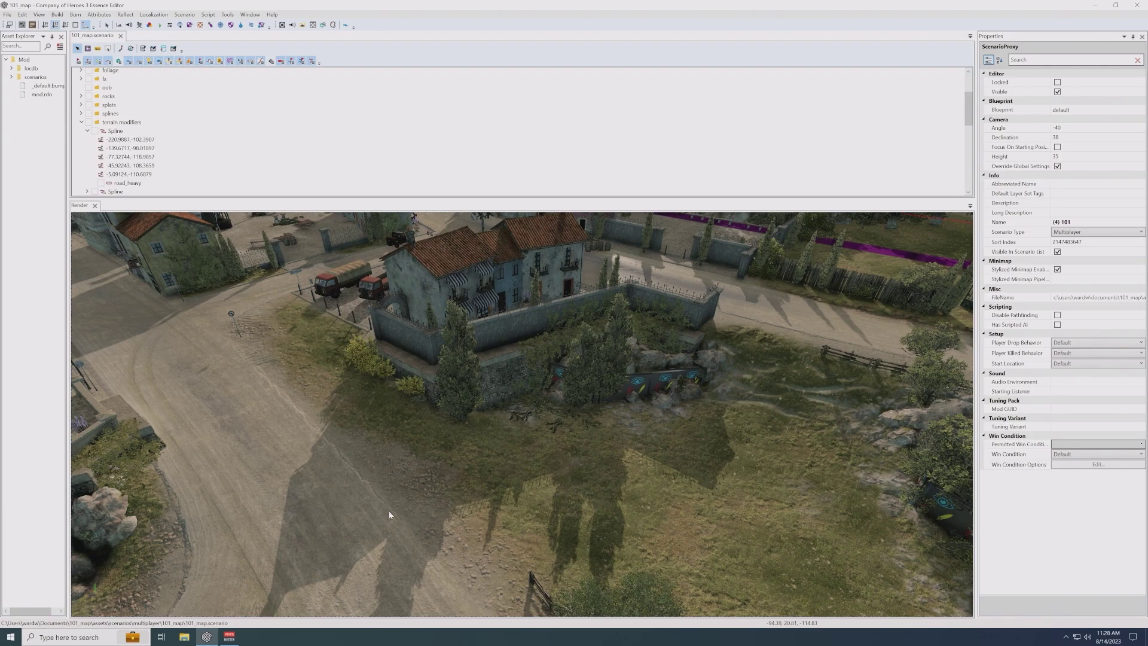
pyautogui.scroll(-5, 383, 512)
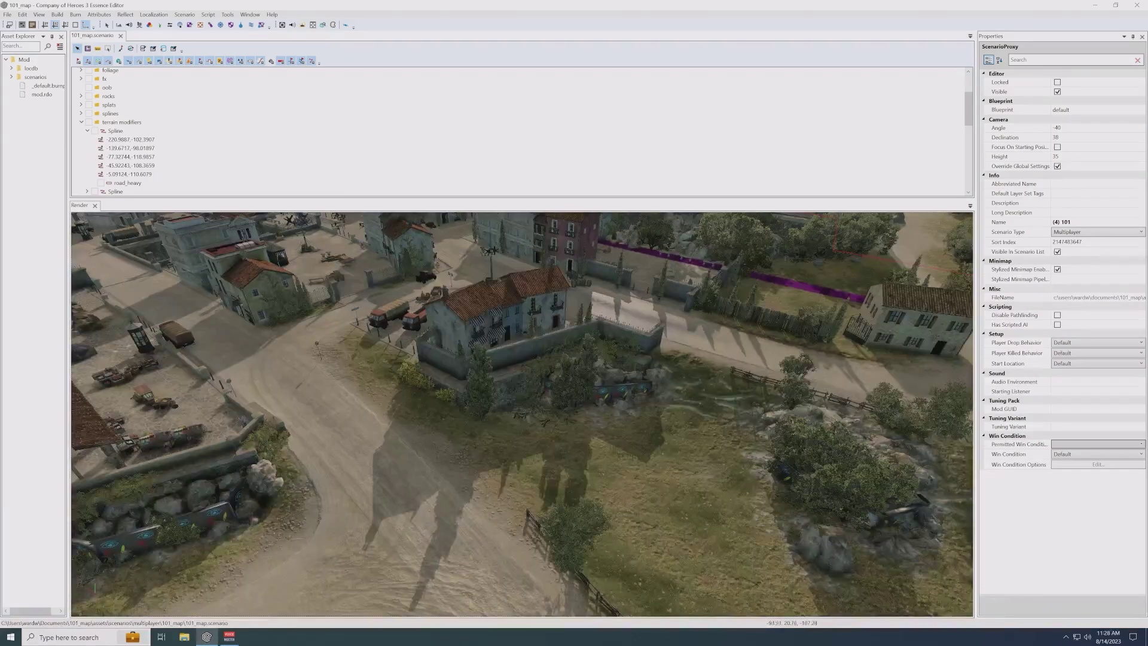
pyautogui.scroll(3, 514, 464)
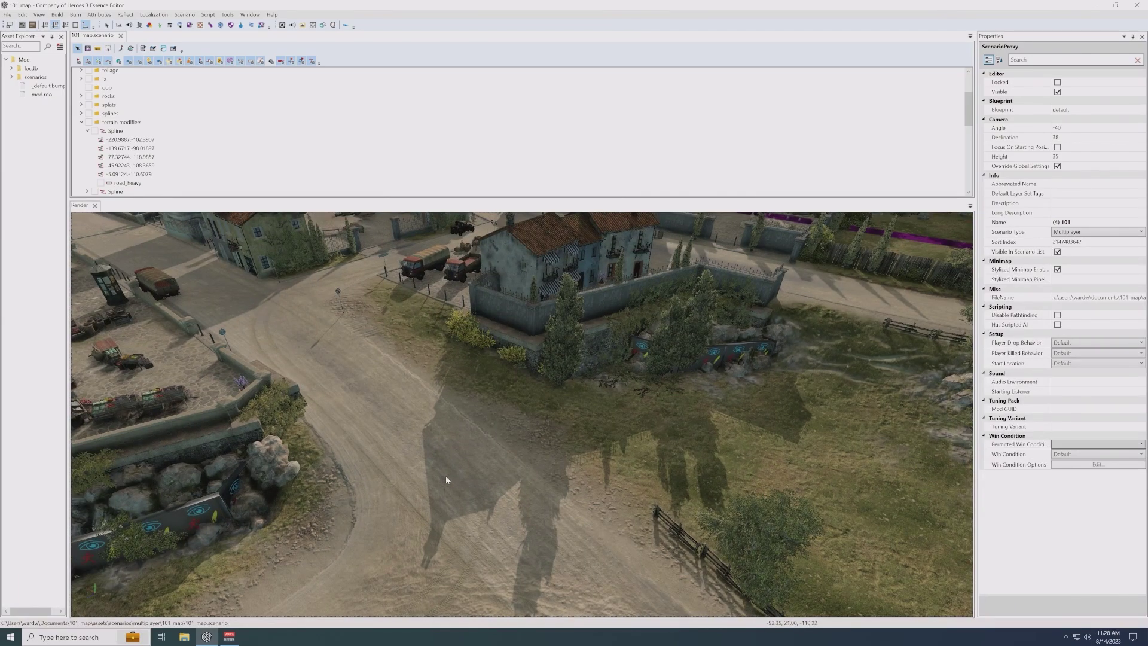
pyautogui.moveTo(321, 563); pyautogui.dragTo(326, 560, button='middle')
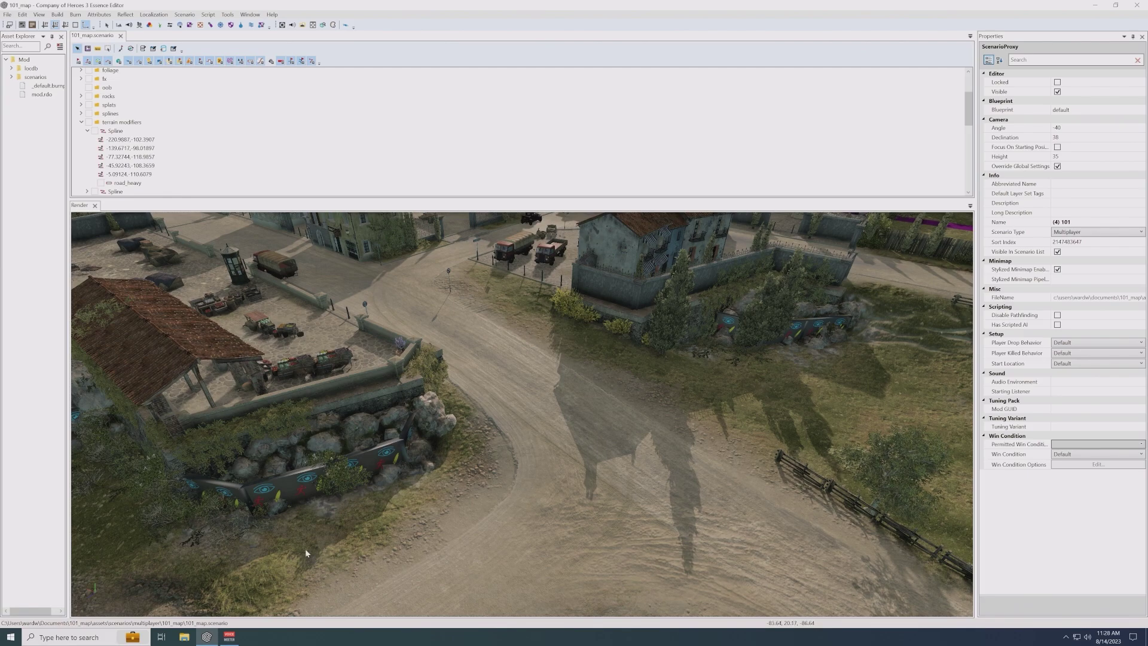
# - Compare the raised paved square with the rocky slopes, stairway and dirt tracks below it
pyautogui.moveTo(313, 443); pyautogui.dragTo(801, 472, button='middle')
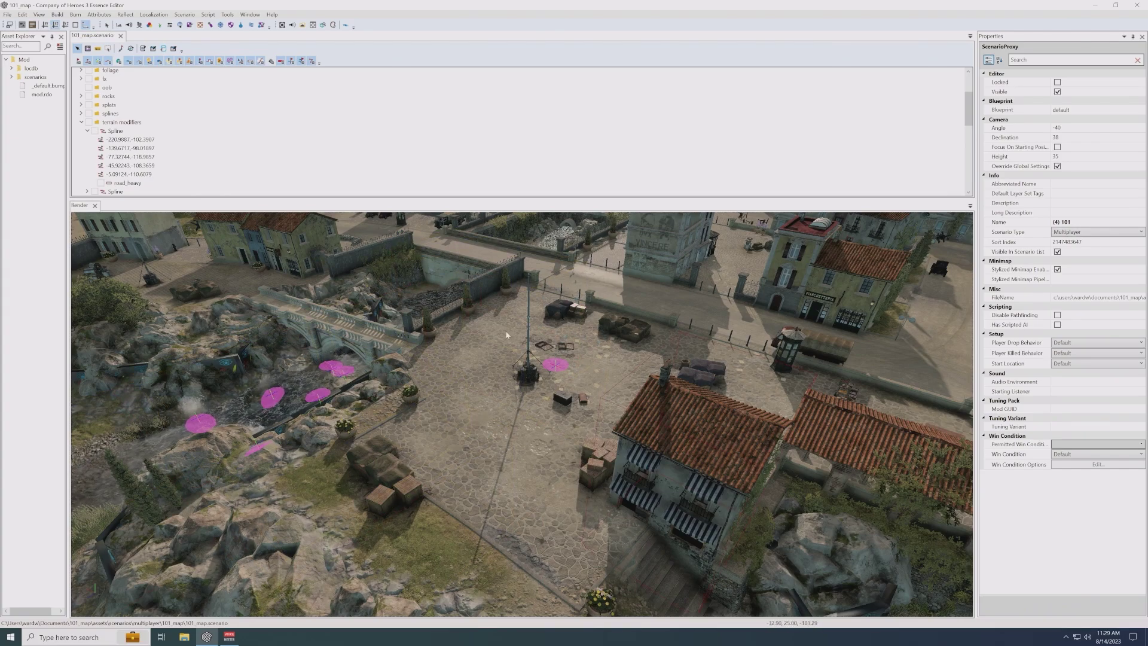
pyautogui.moveTo(464, 515); pyautogui.dragTo(466, 396, button='middle')
pyautogui.moveTo(718, 538); pyautogui.dragTo(669, 389, button='middle')
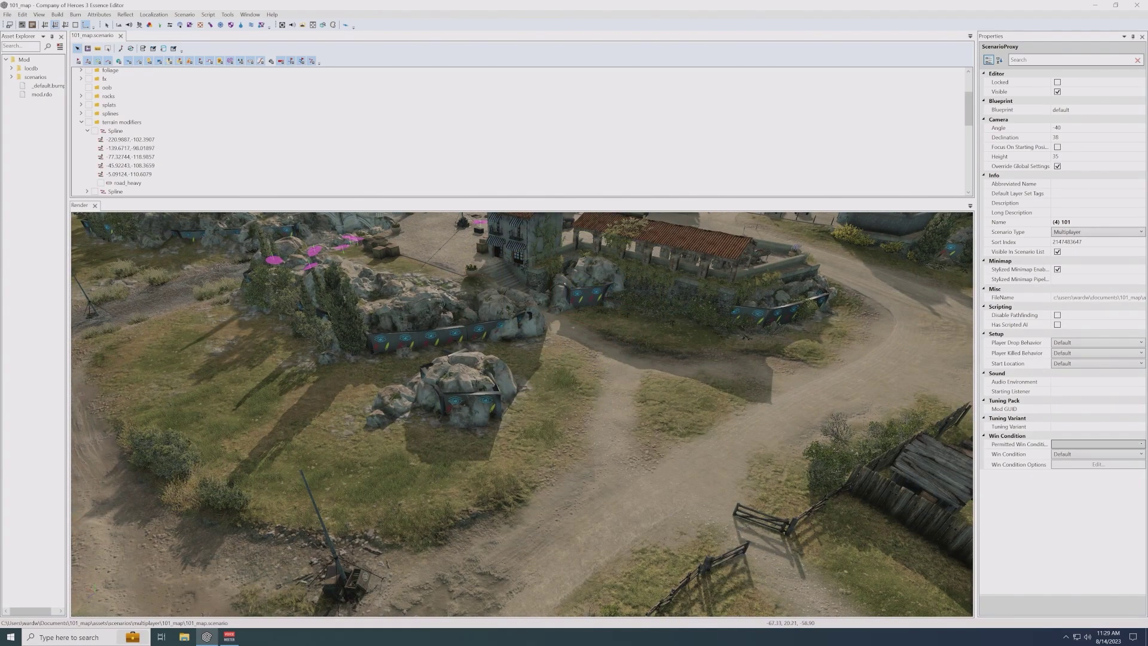
pyautogui.moveTo(800, 413); pyautogui.dragTo(860, 532, button='middle')
pyautogui.moveTo(564, 279); pyautogui.dragTo(602, 399, button='middle')
pyautogui.moveTo(562, 448); pyautogui.dragTo(610, 561, button='middle')
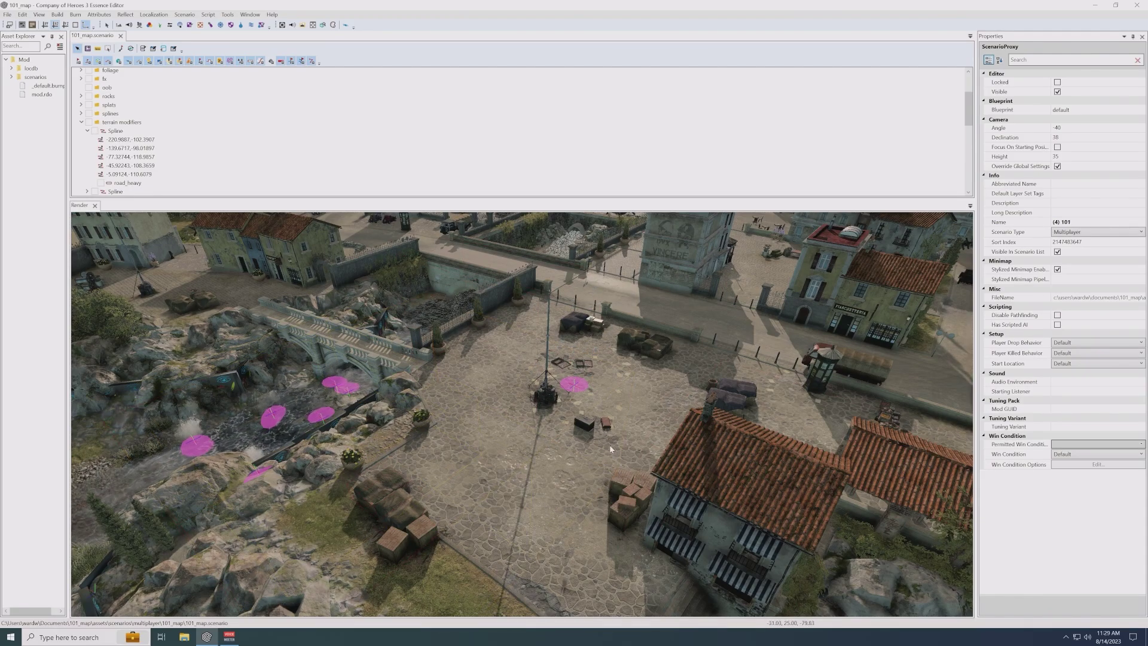
# - Study the paved square's layout, including its crates, house, long tiled shed, street-side wall and the stone bridge beside it
pyautogui.moveTo(619, 445); pyautogui.dragTo(587, 448, button='middle')
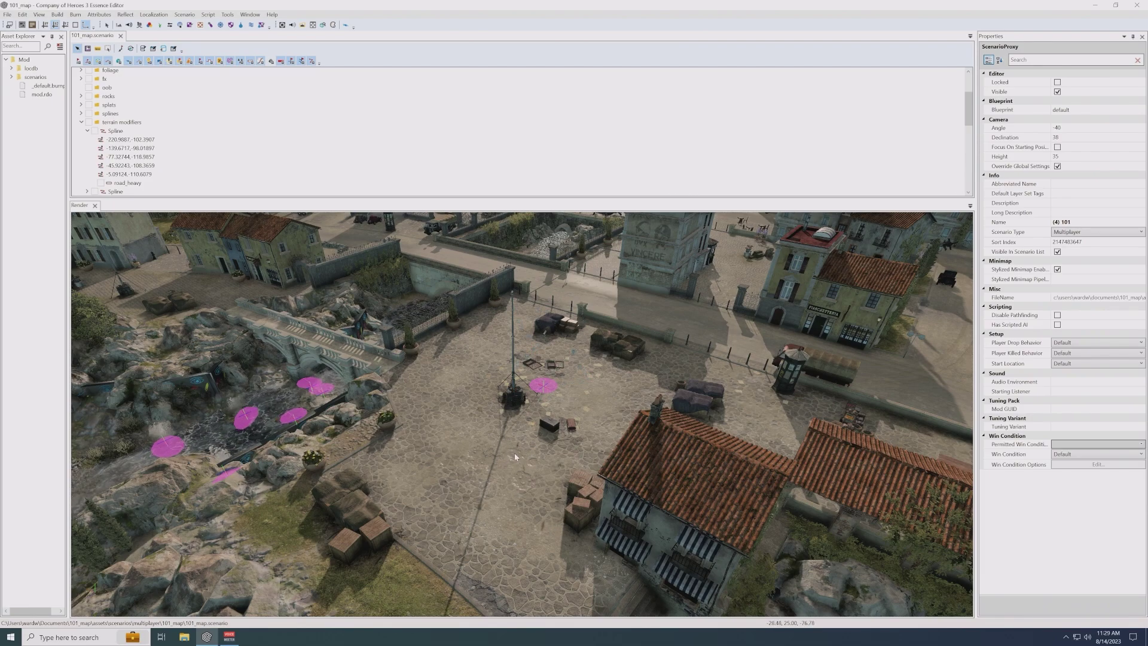
pyautogui.scroll(-5, 515, 453)
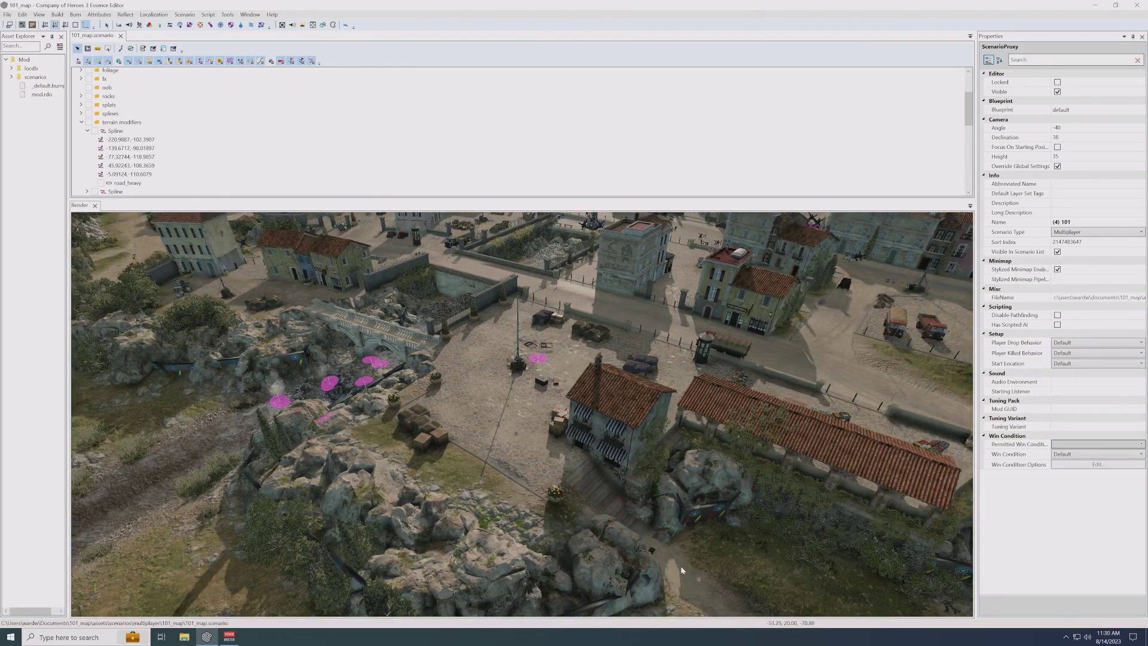
pyautogui.moveTo(461, 402); pyautogui.dragTo(492, 428, button='middle')
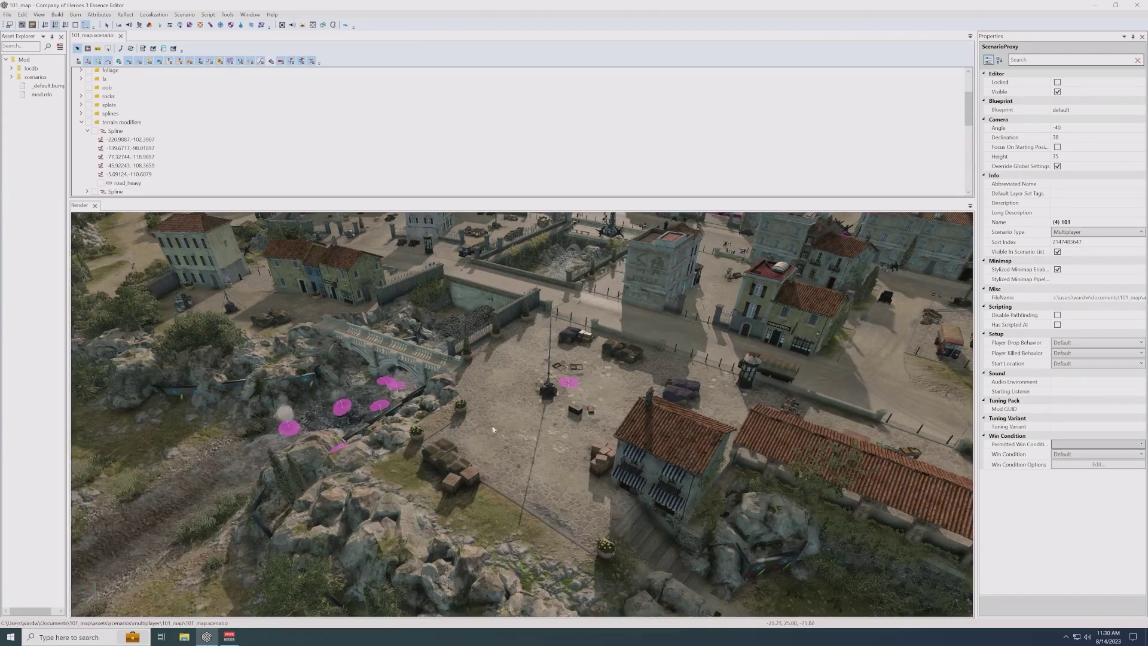
pyautogui.scroll(3, 492, 428)
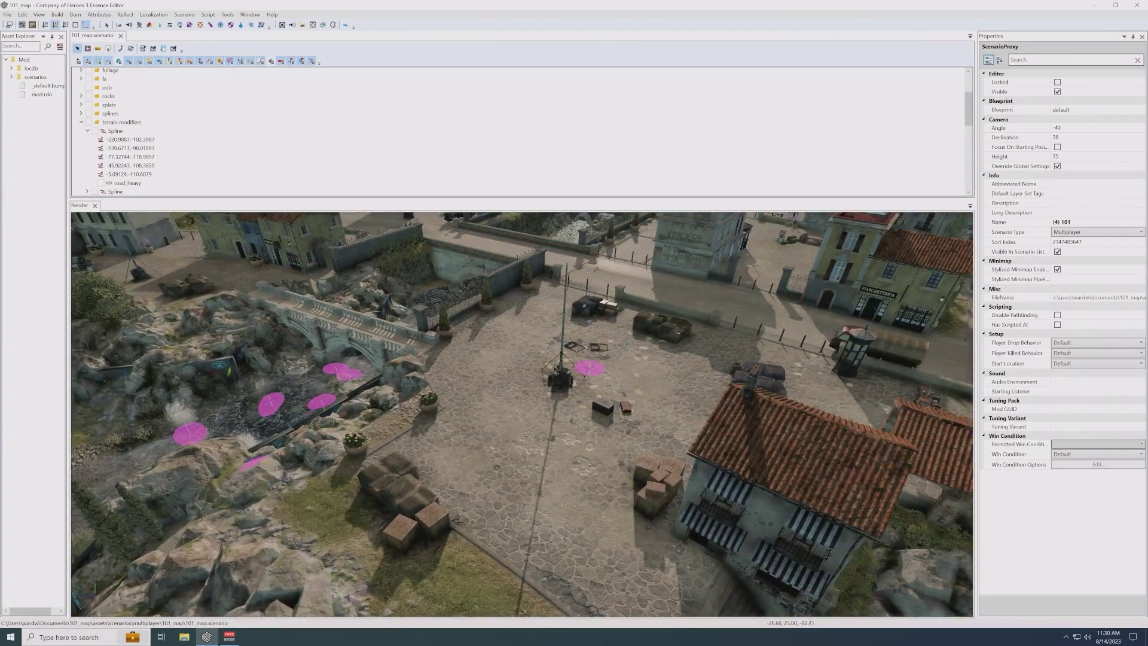
pyautogui.moveTo(574, 358); pyautogui.dragTo(454, 405, button='middle')
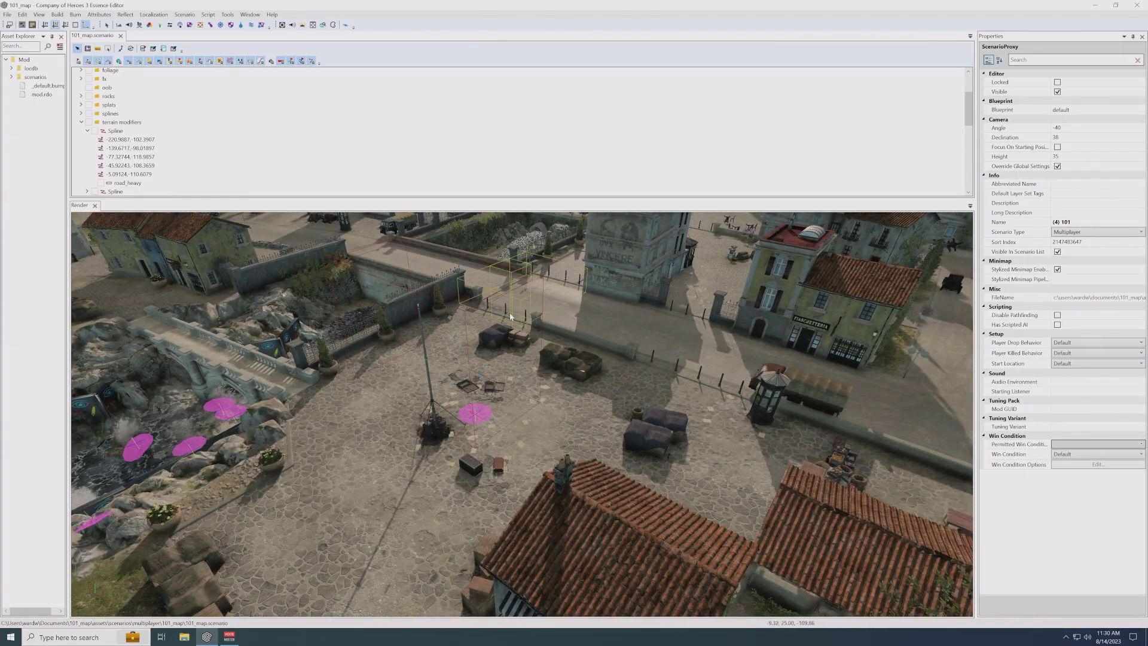
pyautogui.moveTo(480, 356); pyautogui.dragTo(299, 269, button='middle')
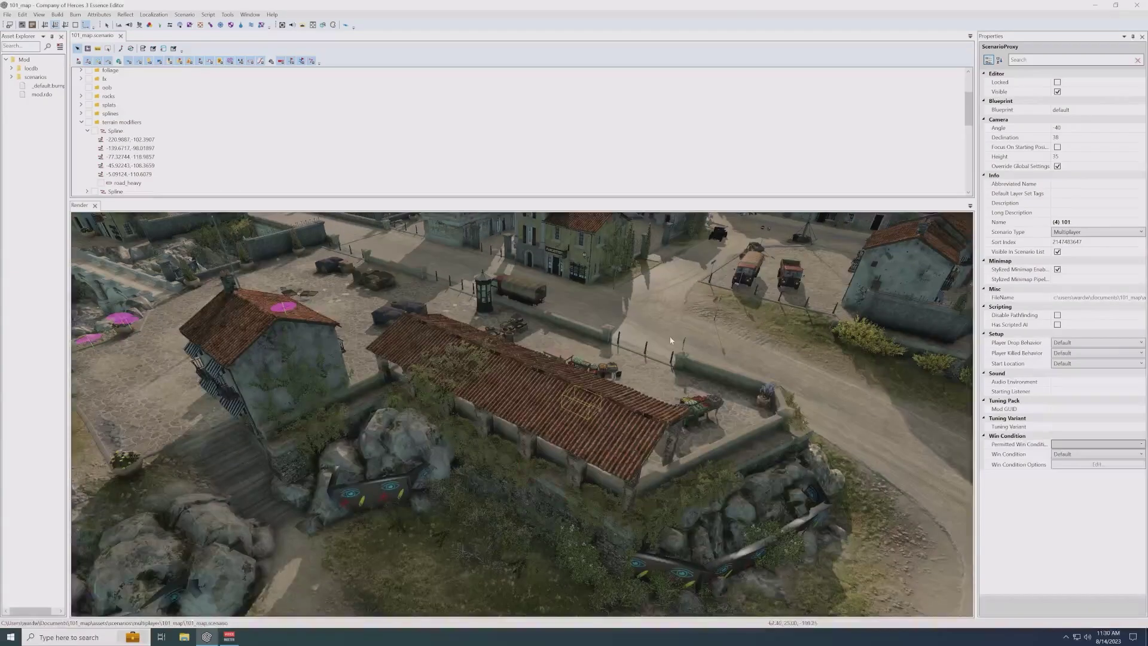
pyautogui.moveTo(476, 340); pyautogui.dragTo(716, 343, button='middle')
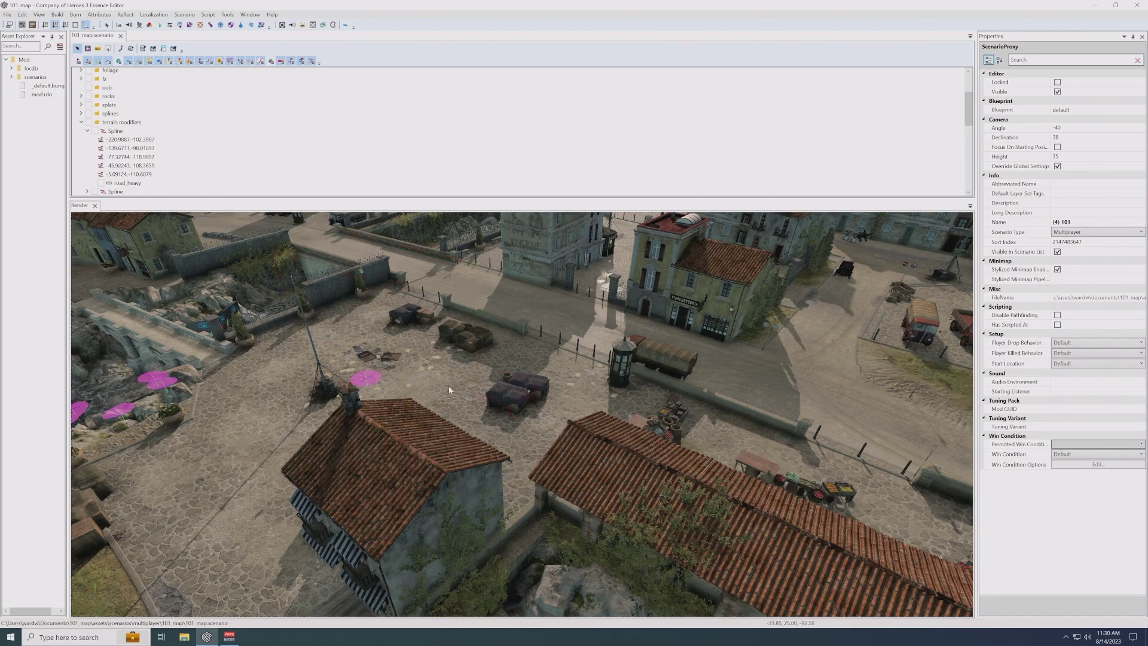
pyautogui.moveTo(448, 386); pyautogui.dragTo(520, 412, button='middle')
pyautogui.moveTo(455, 323); pyautogui.dragTo(573, 330, button='middle')
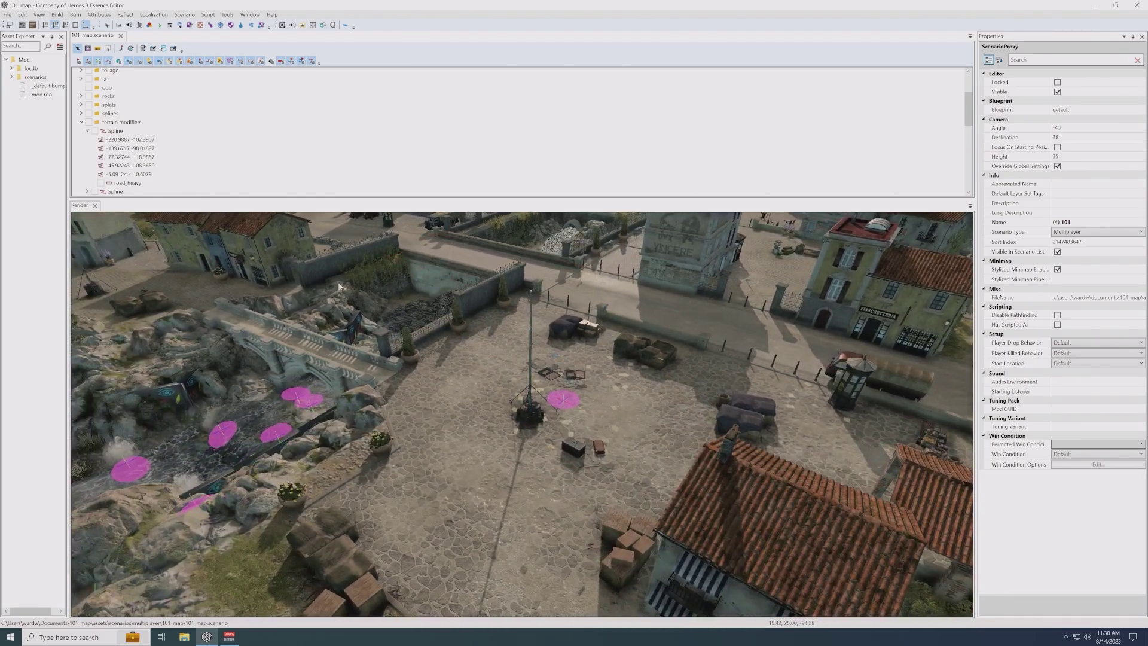
pyautogui.scroll(-2, 433, 542)
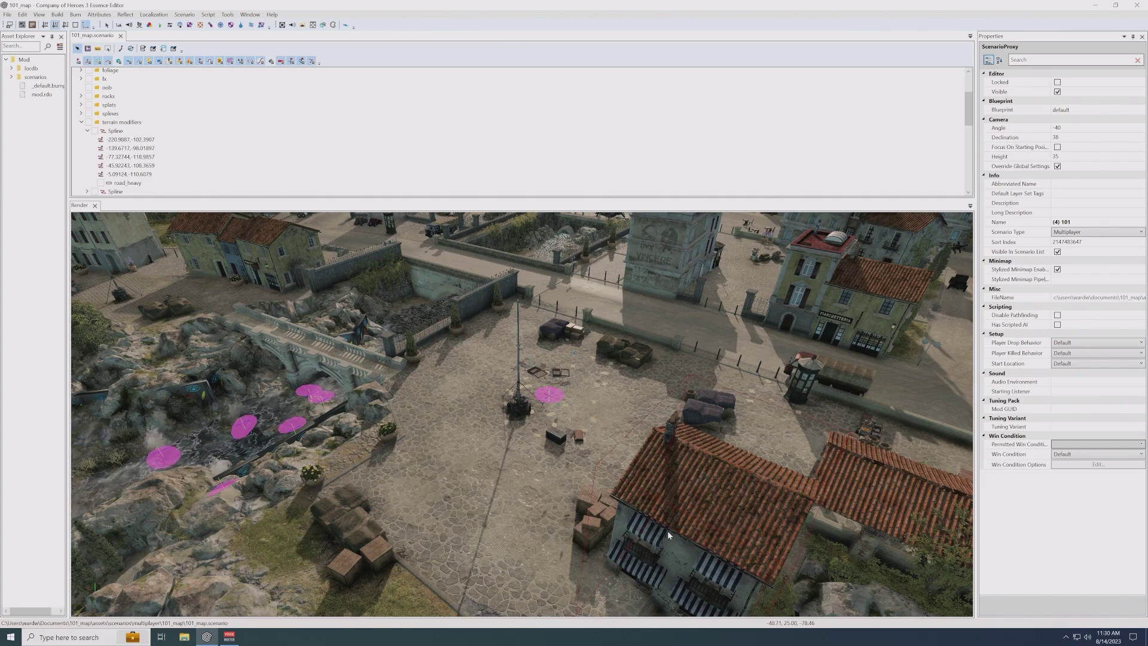
# - Select the trunk prop in the middle of the paved square and survey the surrounding streets and walled river channel
pyautogui.click(559, 438)
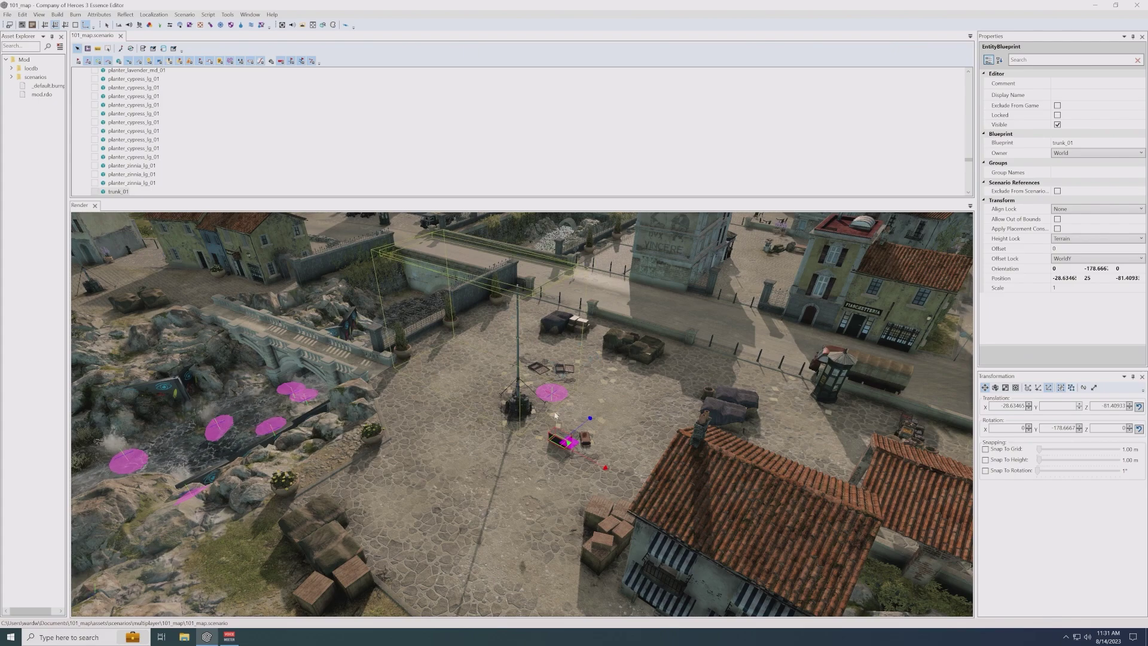
pyautogui.moveTo(641, 320); pyautogui.dragTo(410, 470, button='middle')
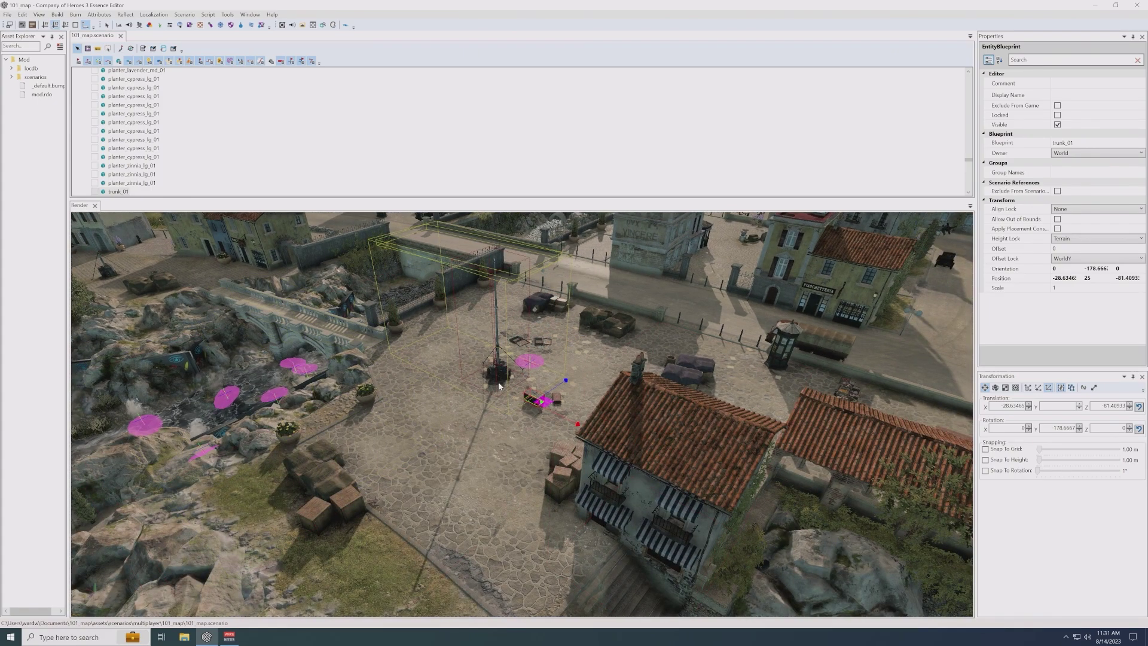
pyautogui.scroll(3, 508, 391)
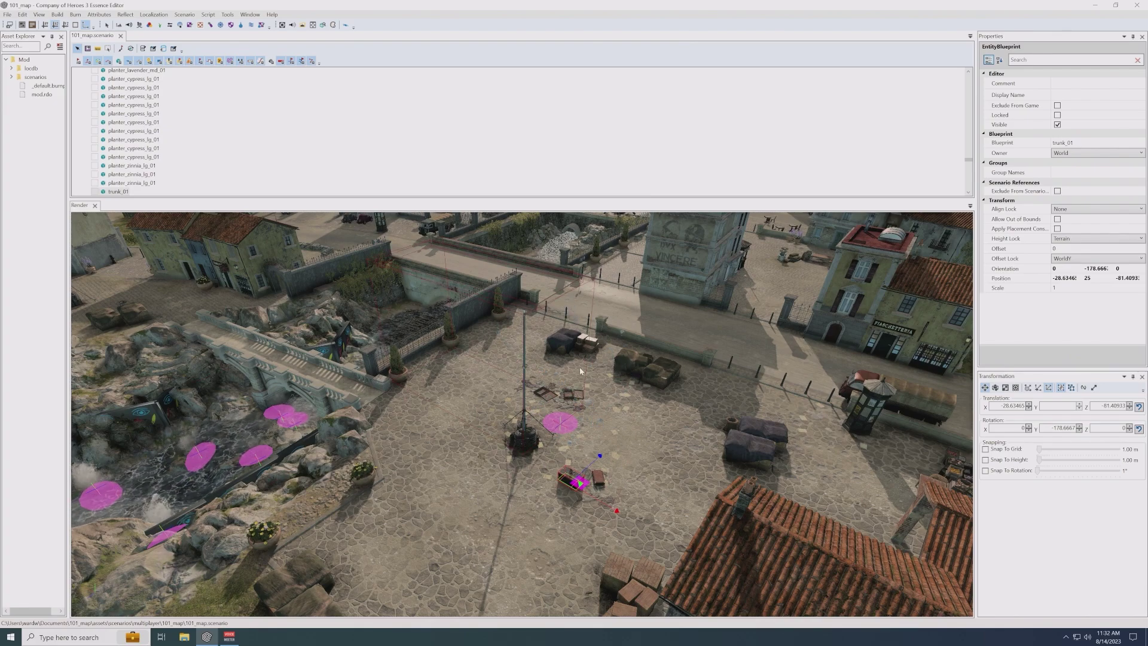
pyautogui.moveTo(532, 513); pyautogui.dragTo(658, 604, button='middle')
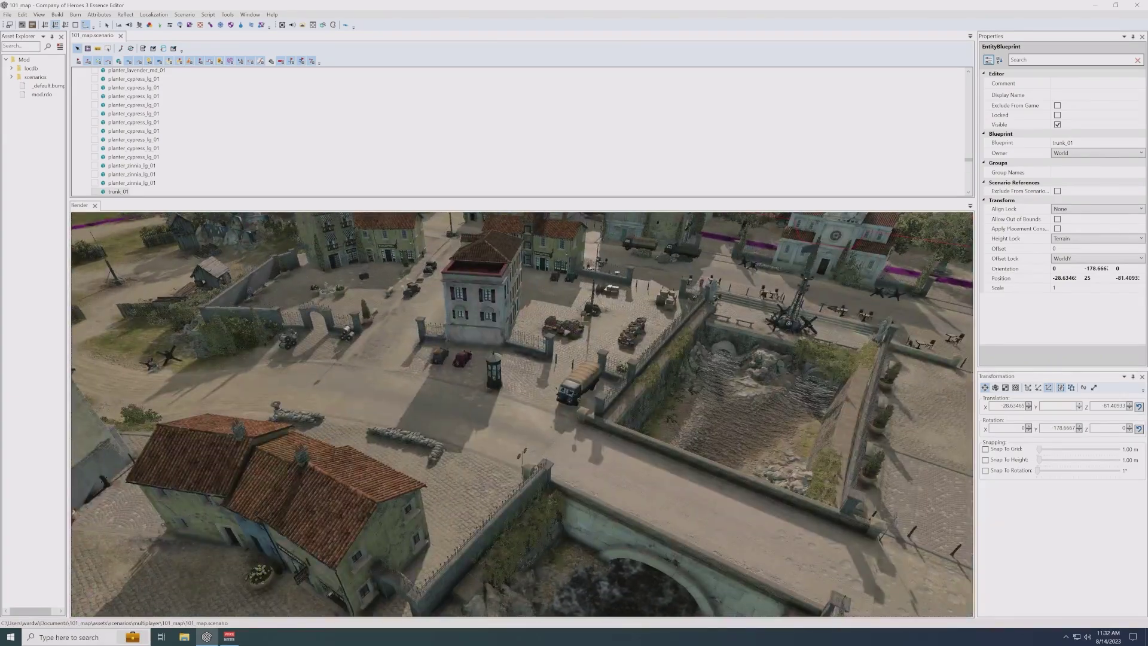
# - Survey the fenced dirt yard beside the road bend, including its strategic point, log piles and wooden sheds
pyautogui.moveTo(334, 383); pyautogui.dragTo(645, 401, button='middle')
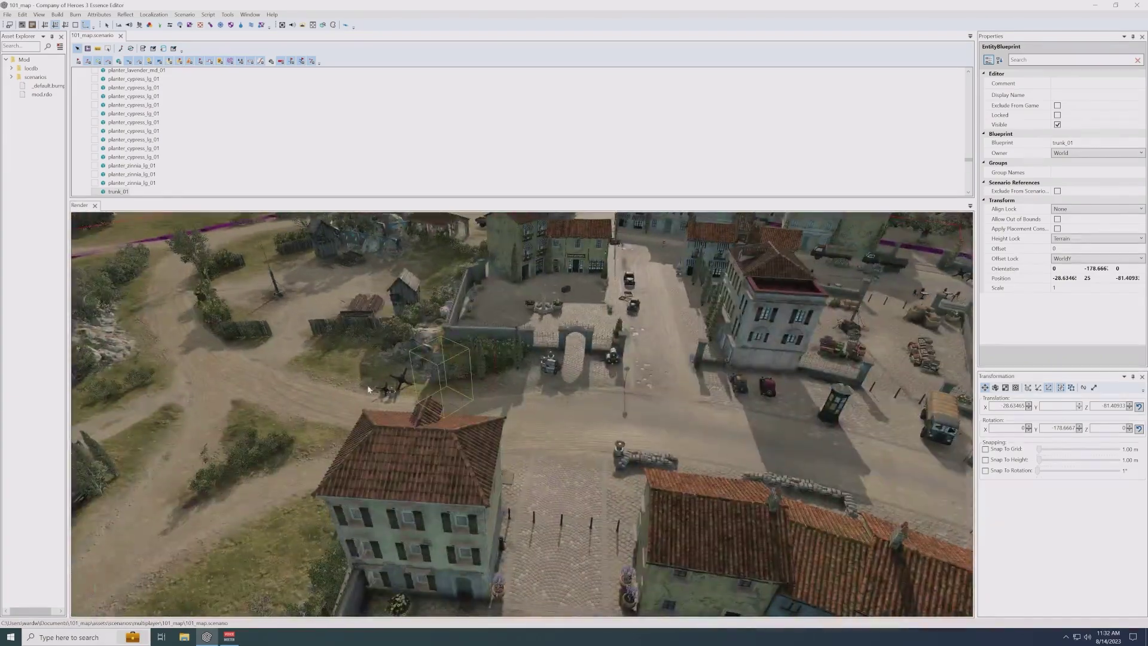
pyautogui.moveTo(371, 383)
pyautogui.mouseDown(button='middle')
pyautogui.moveTo(669, 389)
pyautogui.moveTo(717, 418)
pyautogui.mouseUp(button='middle')
pyautogui.scroll(4, 371, 402)
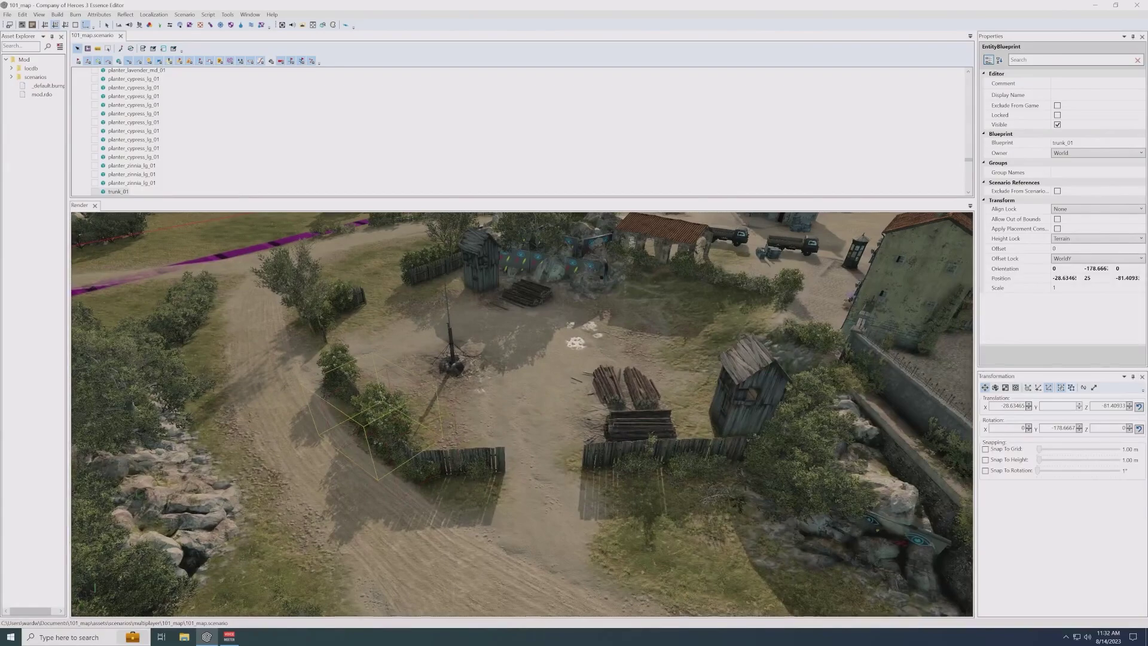
pyautogui.moveTo(371, 402); pyautogui.dragTo(402, 445, button='middle')
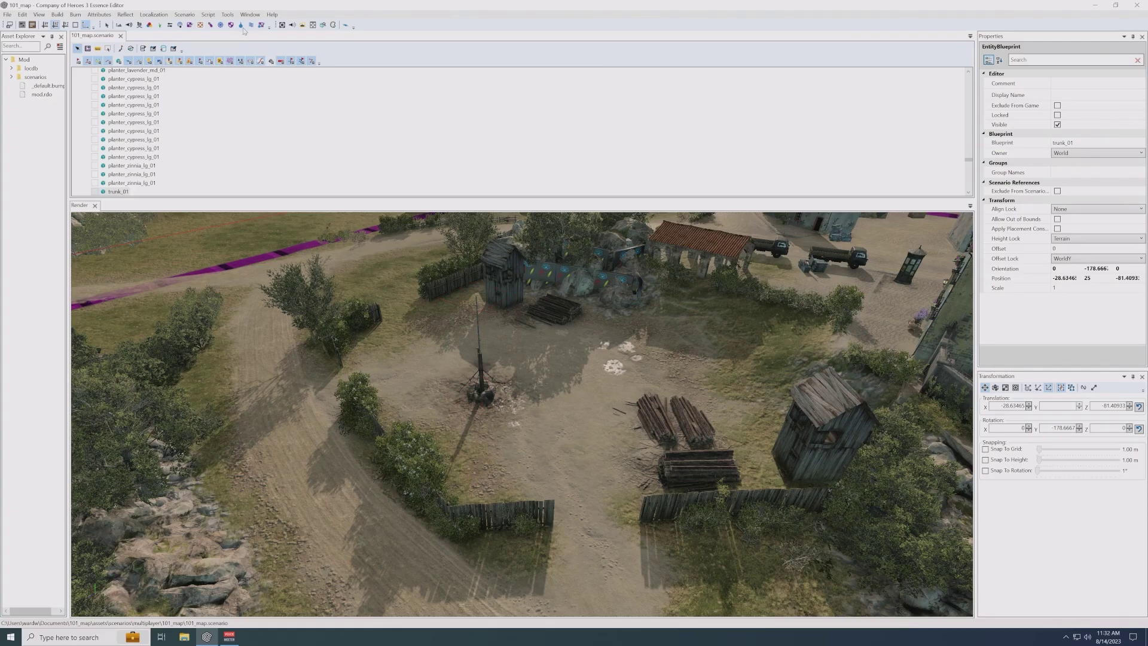
# - Display the Territory Map overlay, compare the coloured sectors around the fenced yard and town, and leave it by selecting a wood_gate_01 entity
pyautogui.scroll(-7, 412, 334)
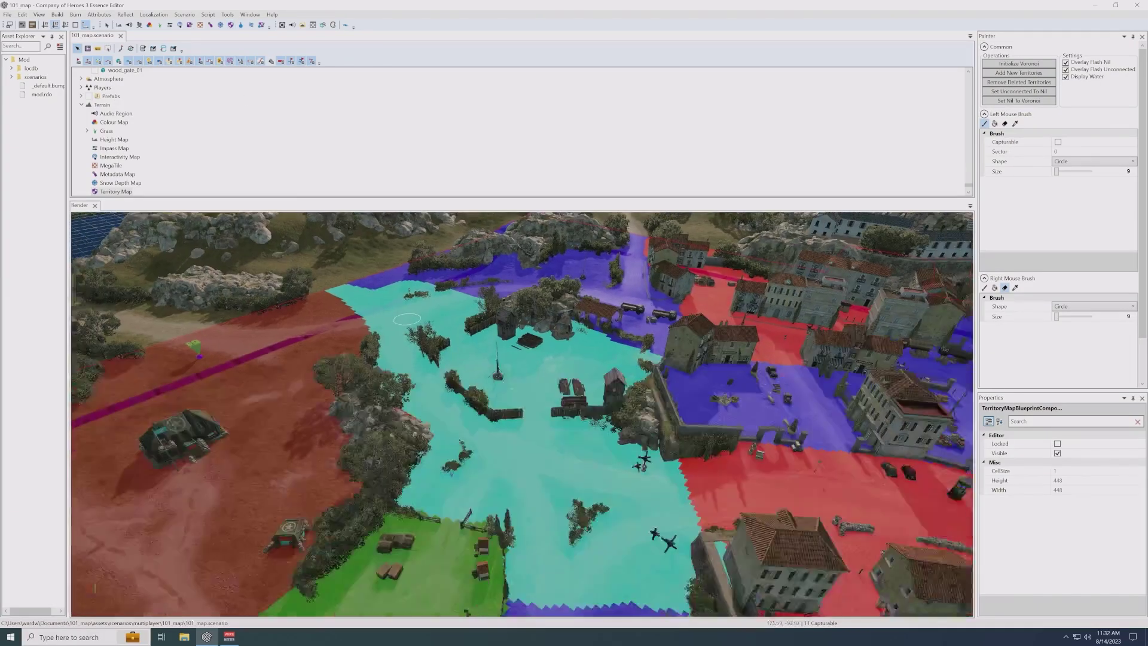
pyautogui.scroll(-5, 408, 329)
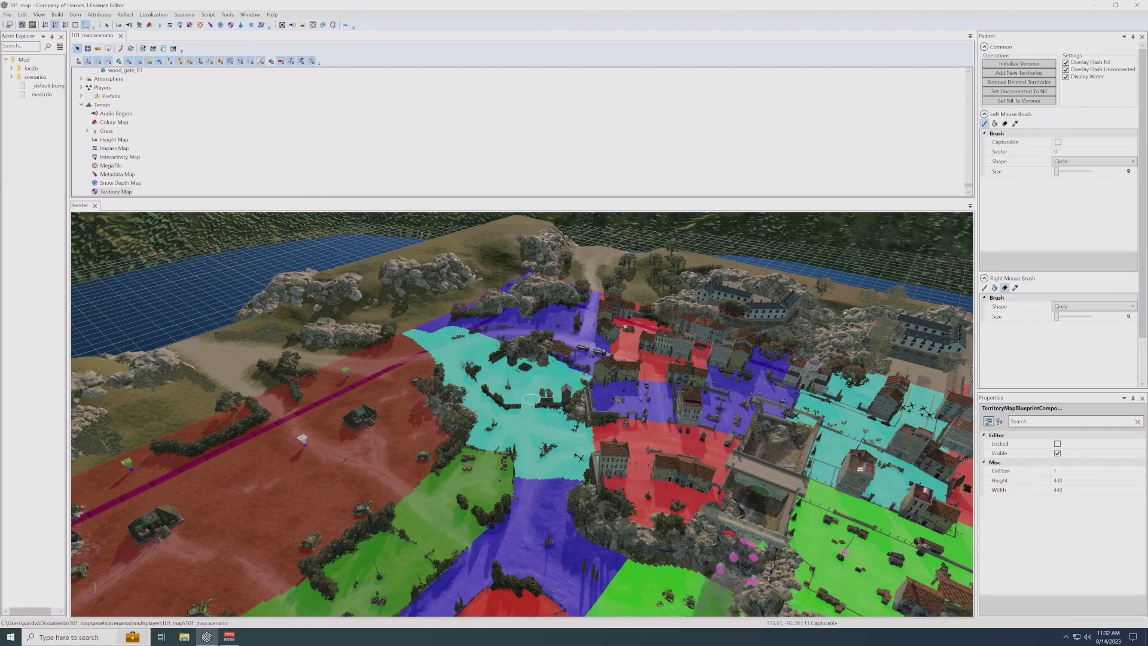
pyautogui.scroll(-2, 553, 435)
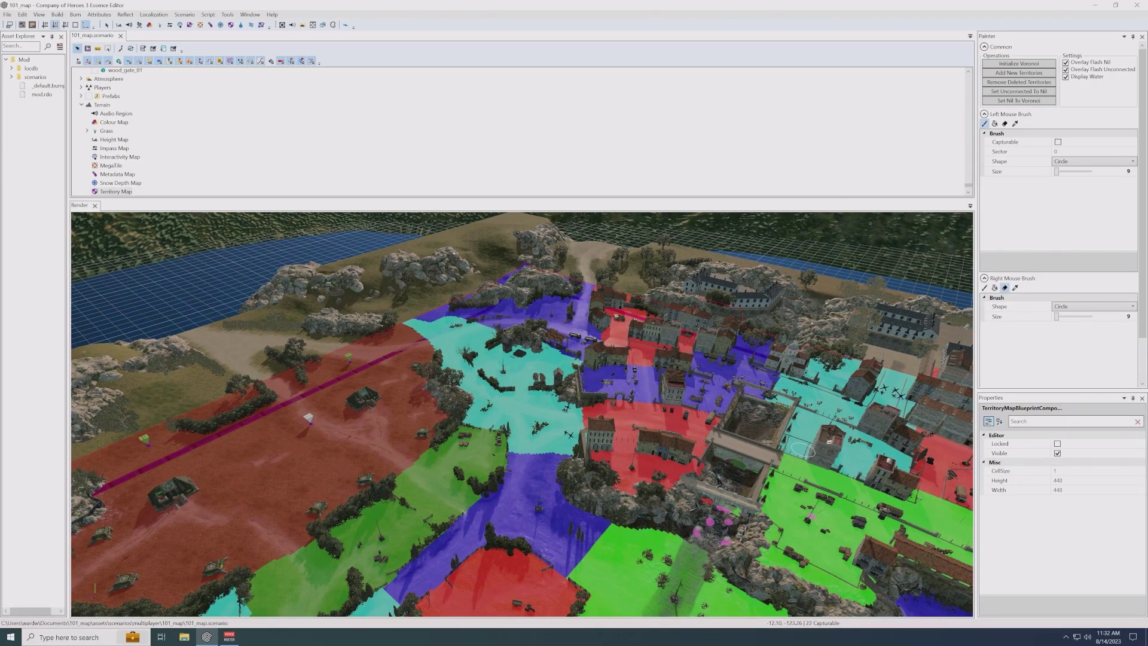
pyautogui.scroll(5, 541, 382)
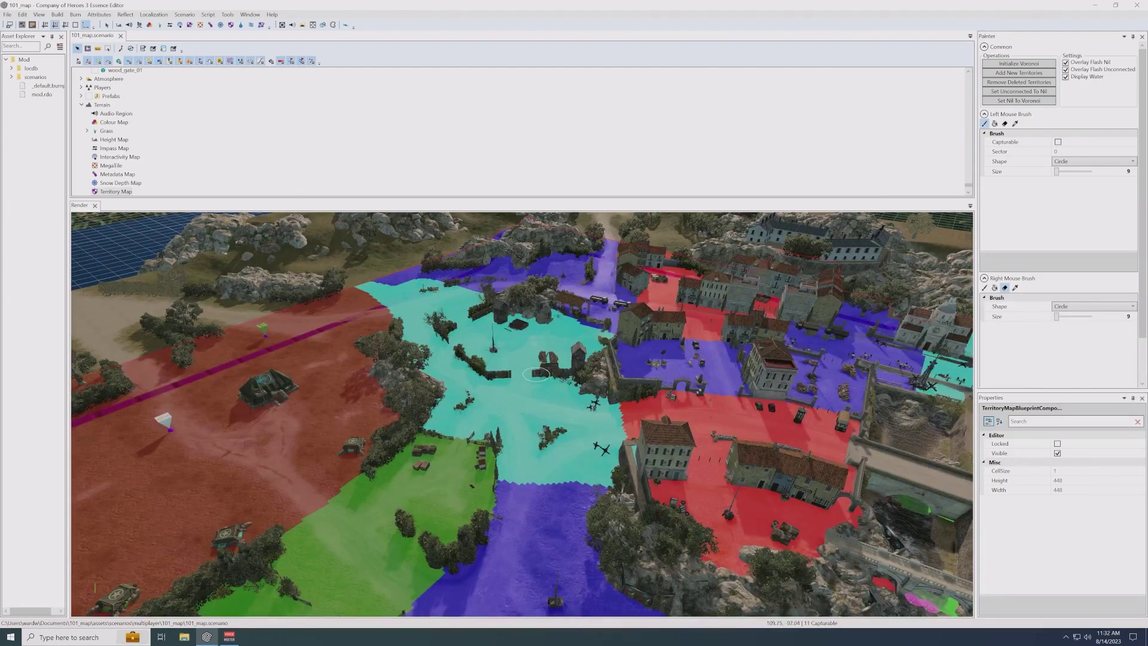
pyautogui.scroll(6, 541, 383)
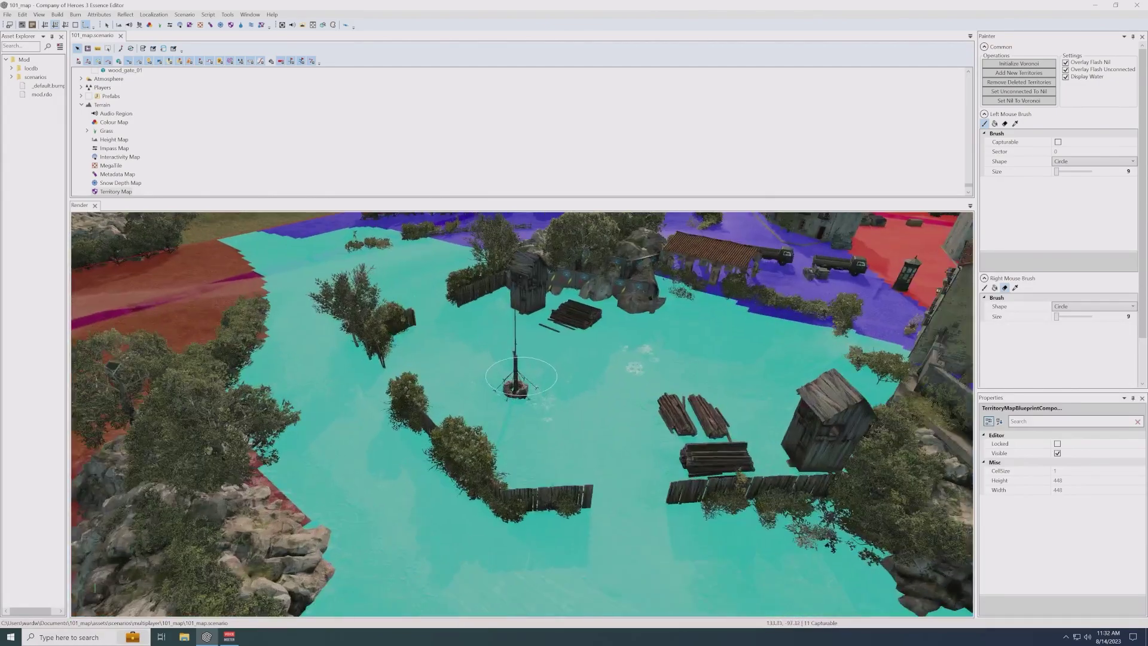
pyautogui.scroll(3, 131, 108)
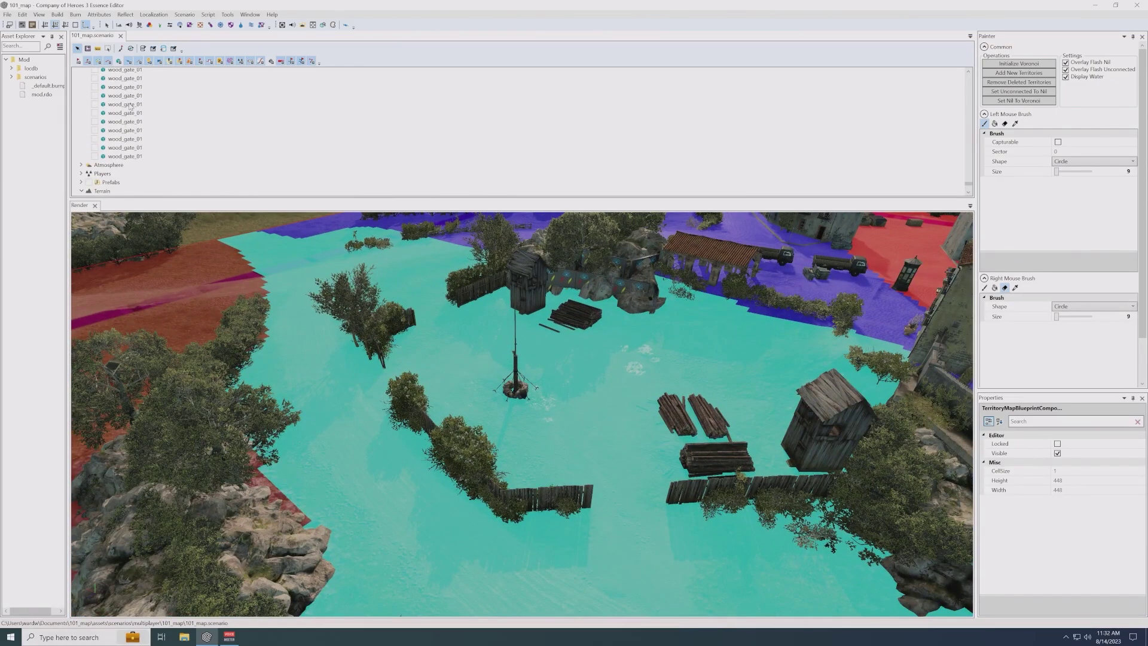
pyautogui.click(130, 106)
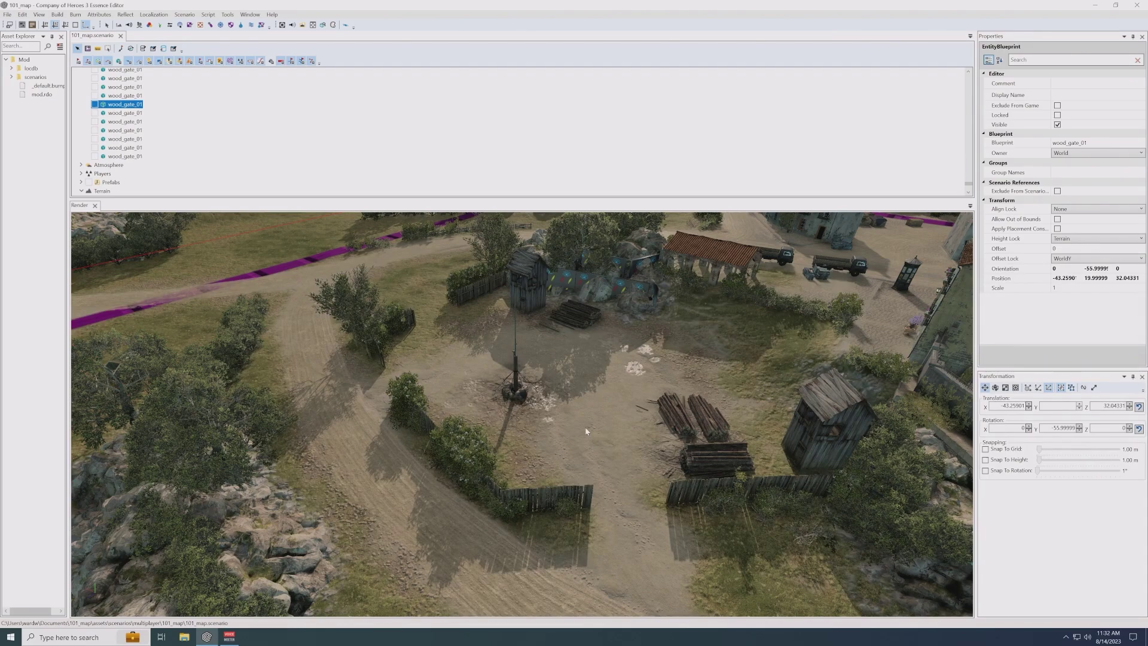
# - Inspect the fenced yard's open interior, box-select the objects around its strategic point, and clear the selection
pyautogui.scroll(2, 592, 389)
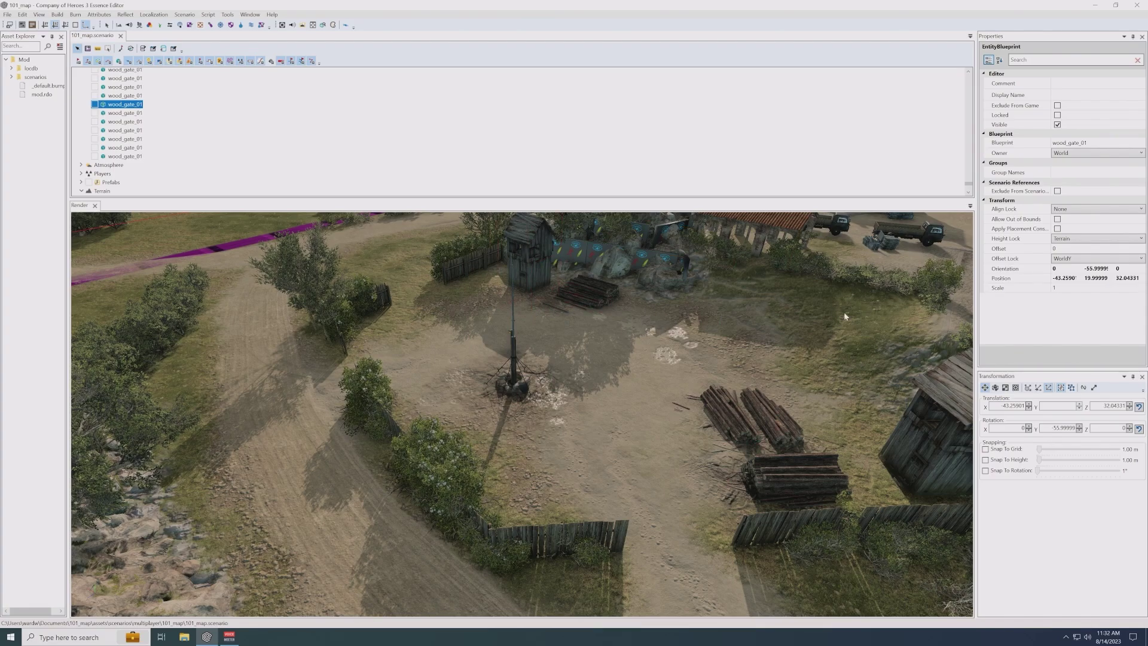
pyautogui.moveTo(783, 326); pyautogui.dragTo(847, 311, button='middle')
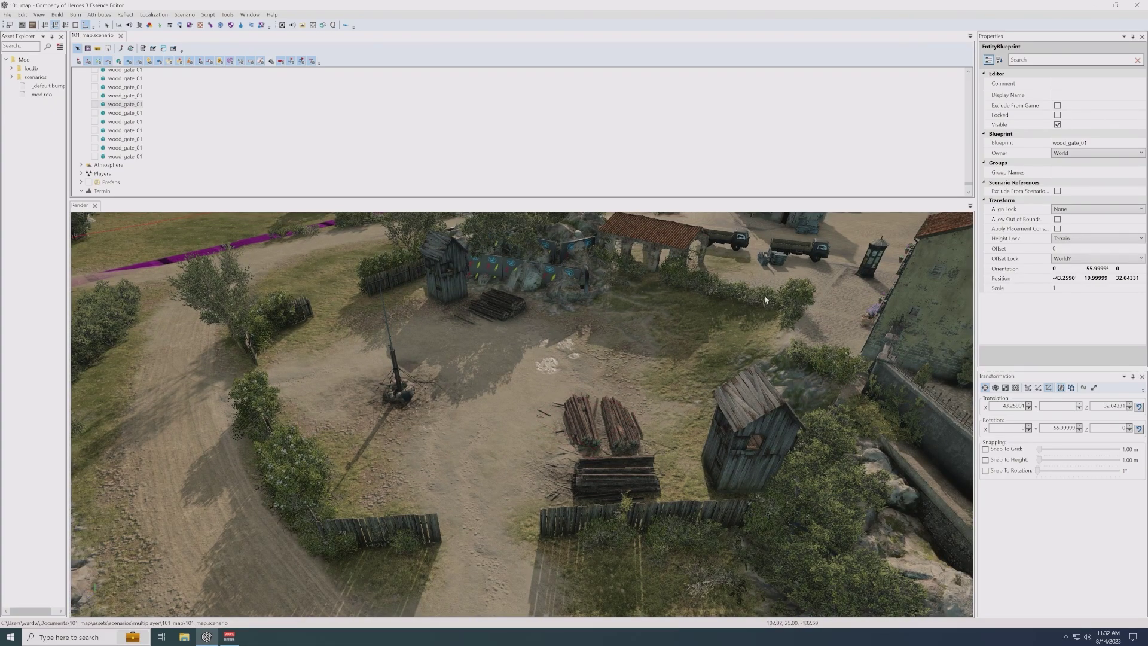
pyautogui.moveTo(463, 375); pyautogui.dragTo(508, 332, button='middle')
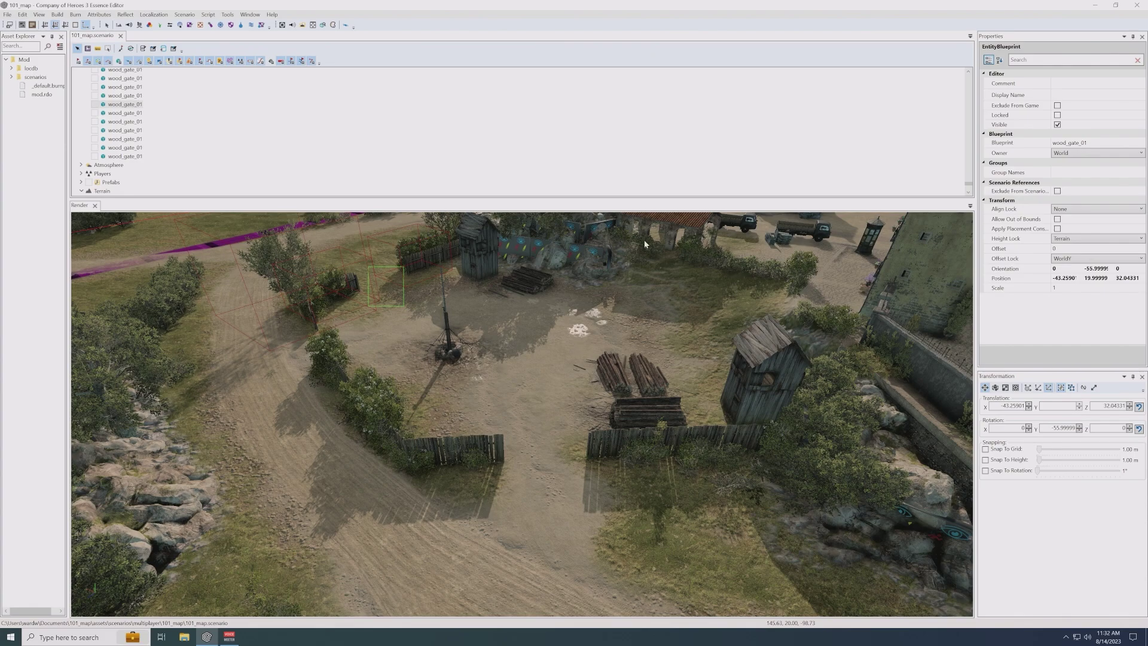
pyautogui.moveTo(368, 267); pyautogui.dragTo(575, 343)
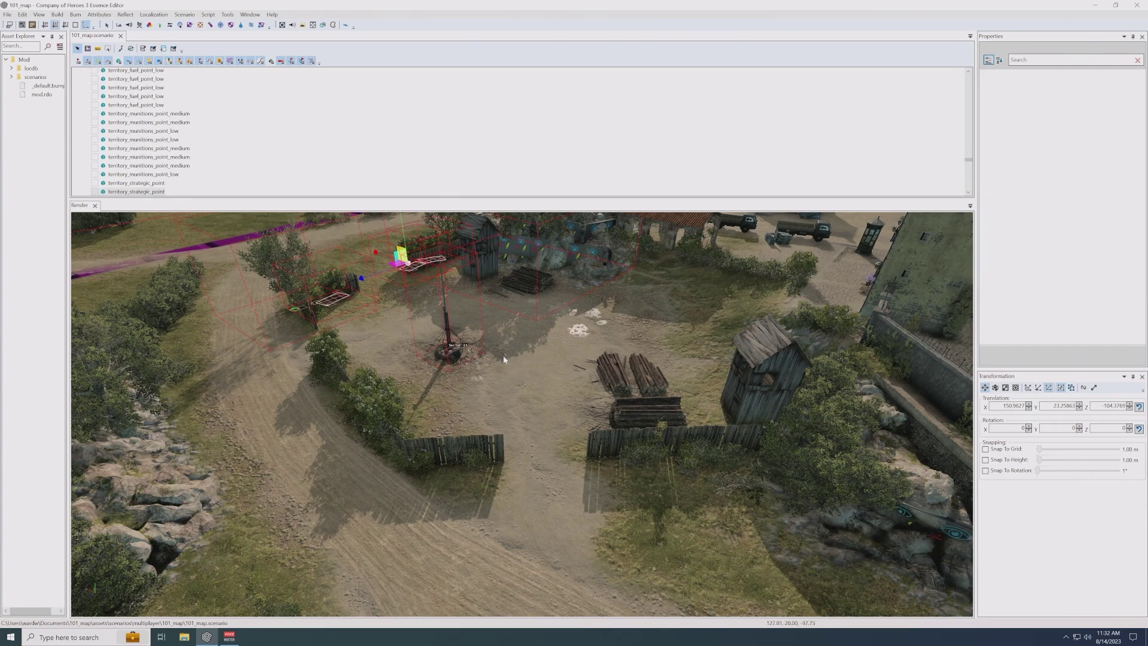
pyautogui.click(568, 428)
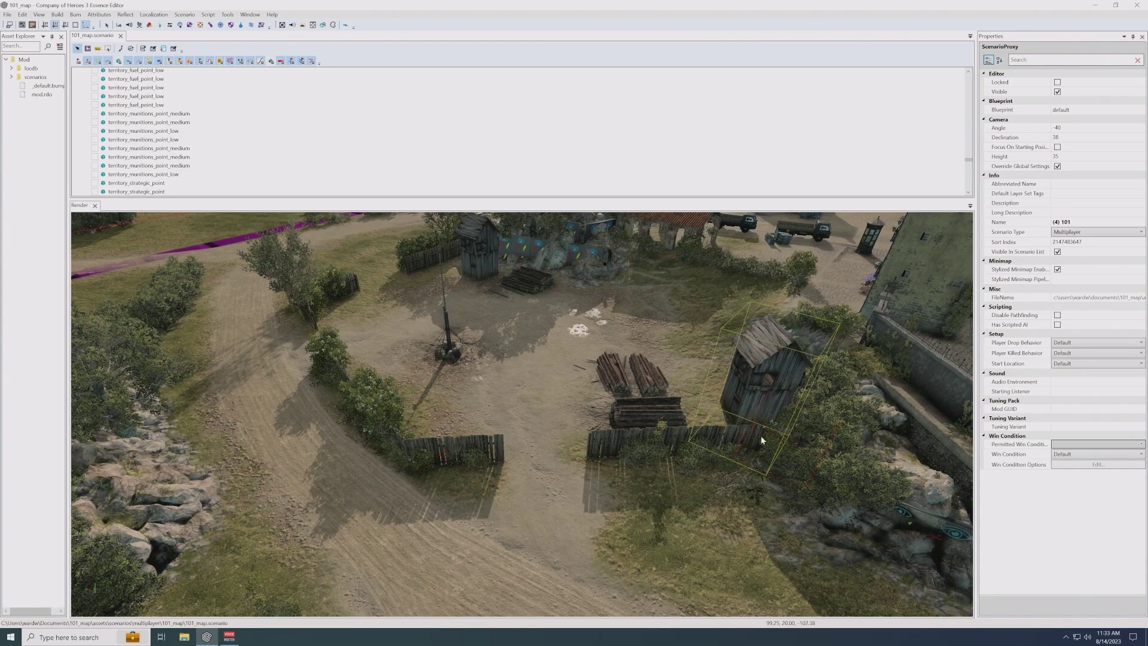
# - Study the fenced yard's entrance and boundary hedges from a low angle, and restore the default camera view
pyautogui.scroll(4, 649, 429)
pyautogui.moveTo(649, 429); pyautogui.dragTo(649, 358, button='middle')
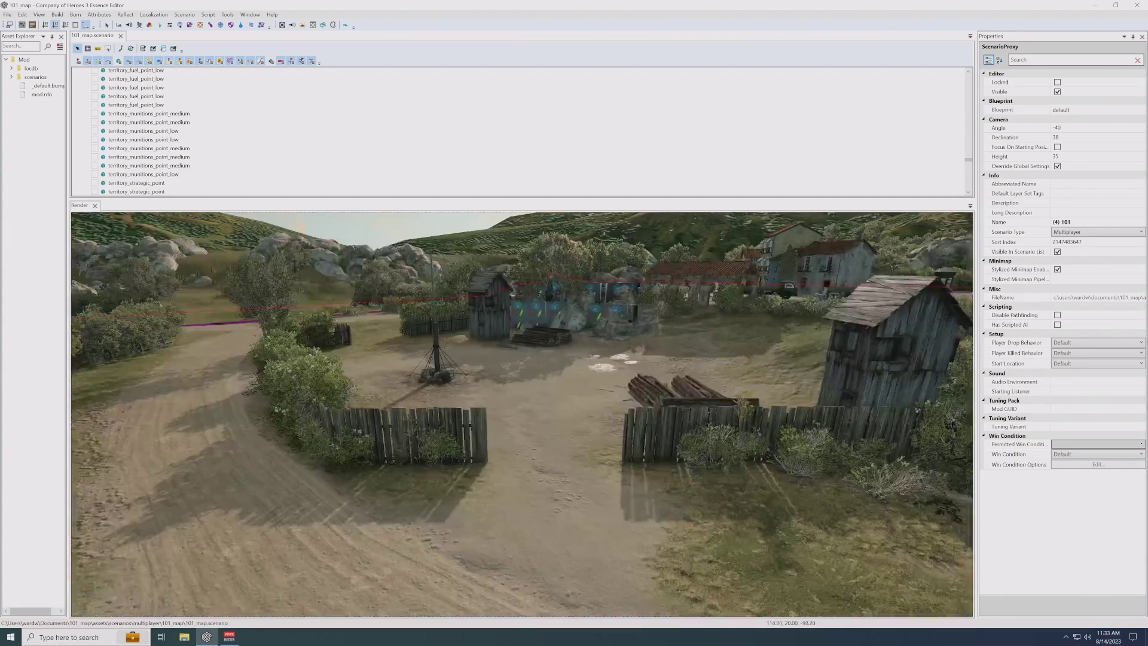
pyautogui.moveTo(571, 441); pyautogui.dragTo(570, 383, button='middle')
pyautogui.press('BackSpace')
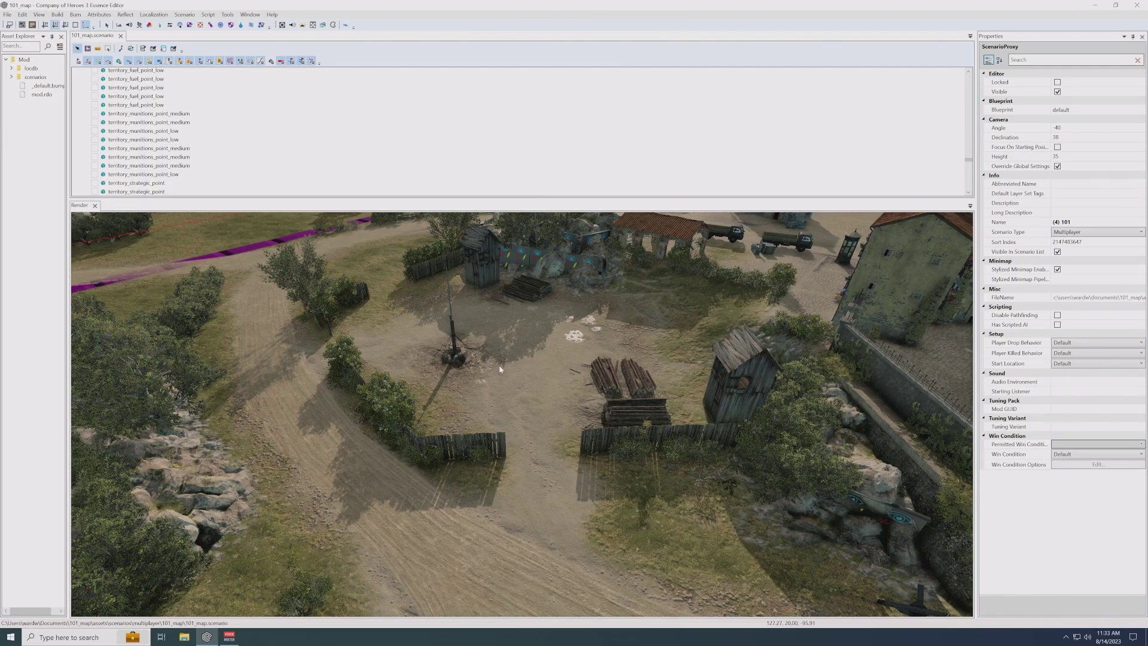
pyautogui.moveTo(499, 366); pyautogui.dragTo(503, 391, button='middle')
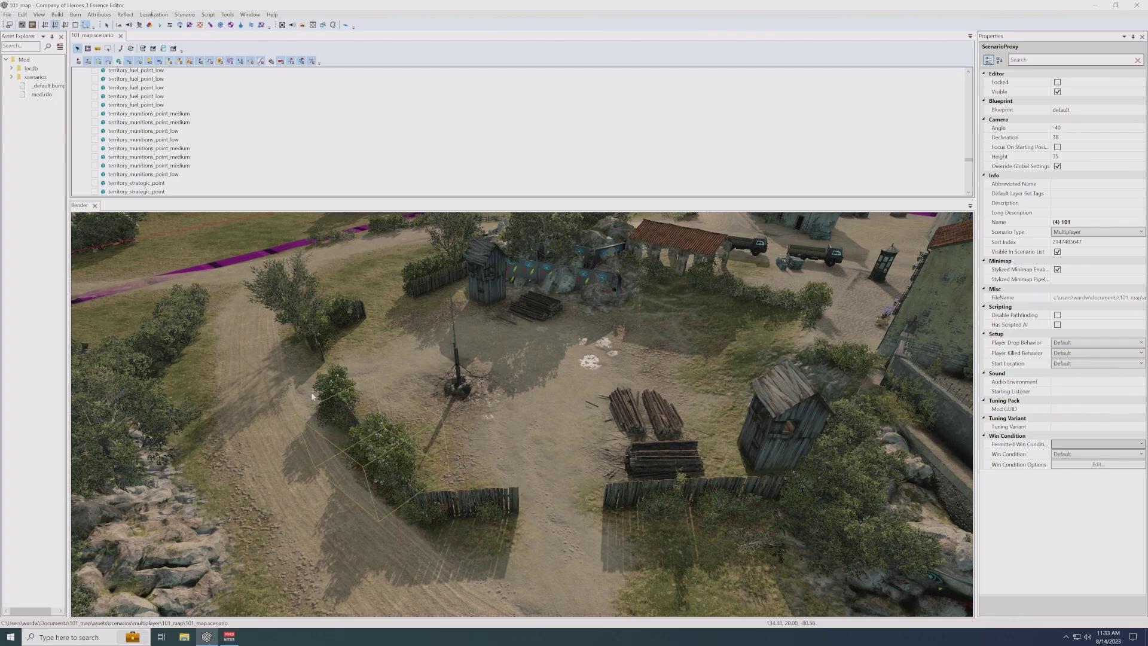
# - Examine the flagged monument terrace between the walled river channel and the church, including its steps, benches and café tables
pyautogui.click(468, 270)
pyautogui.moveTo(550, 472); pyautogui.dragTo(108, 383, button='middle')
pyautogui.moveTo(695, 392); pyautogui.dragTo(627, 365, button='middle')
pyautogui.scroll(3, 658, 343)
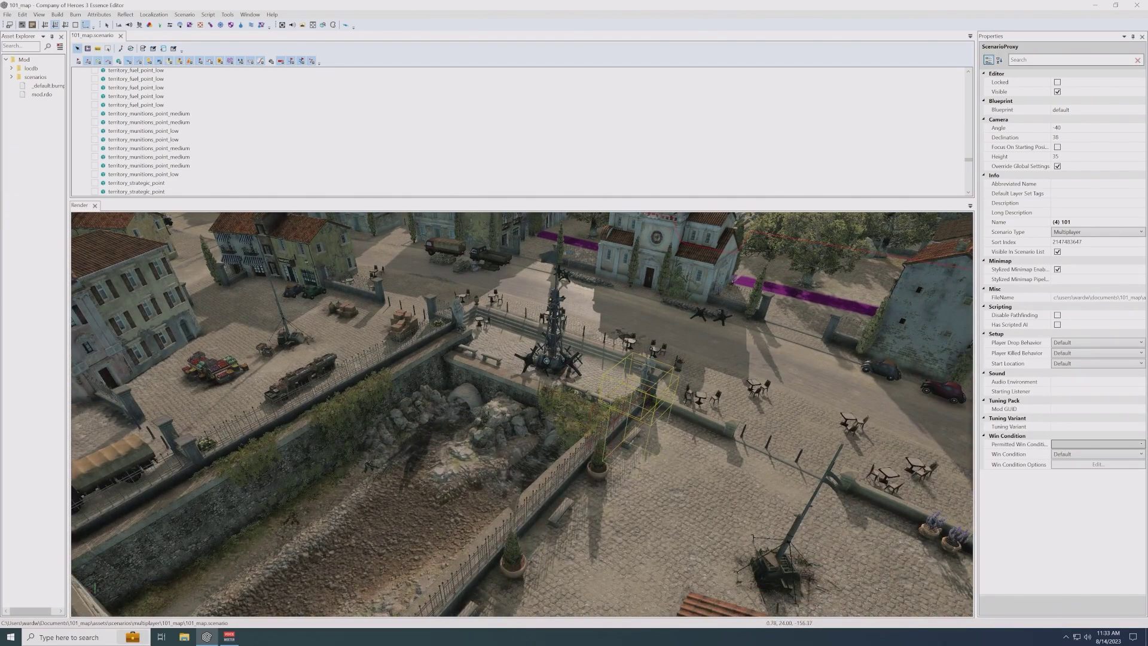
pyautogui.scroll(2, 617, 400)
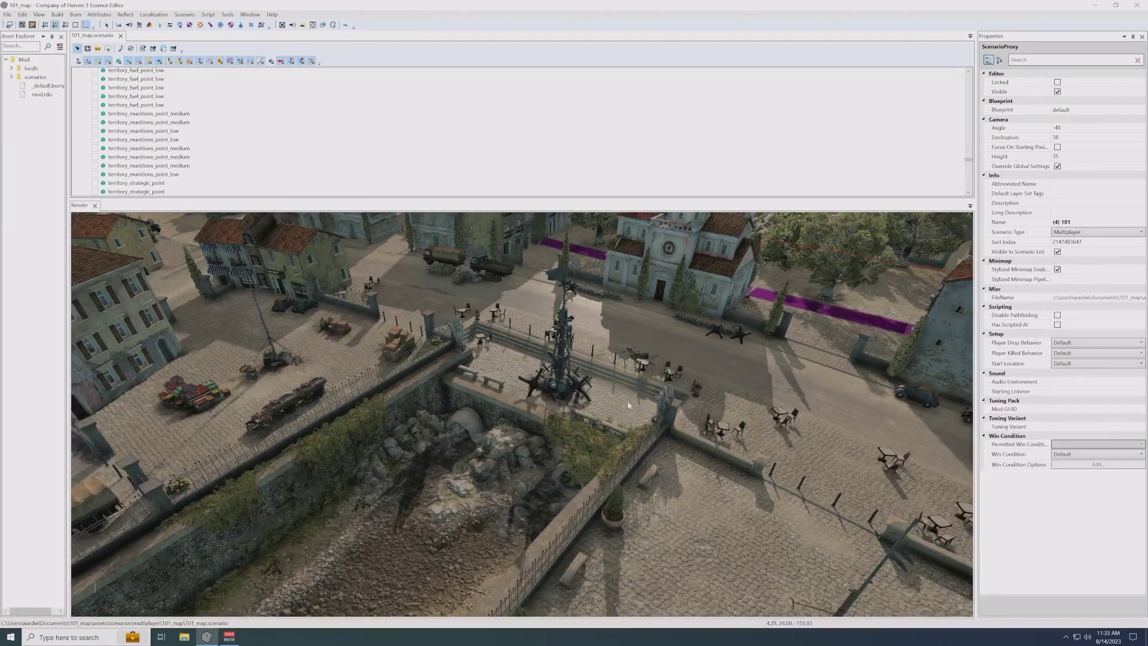
pyautogui.scroll(2, 617, 400)
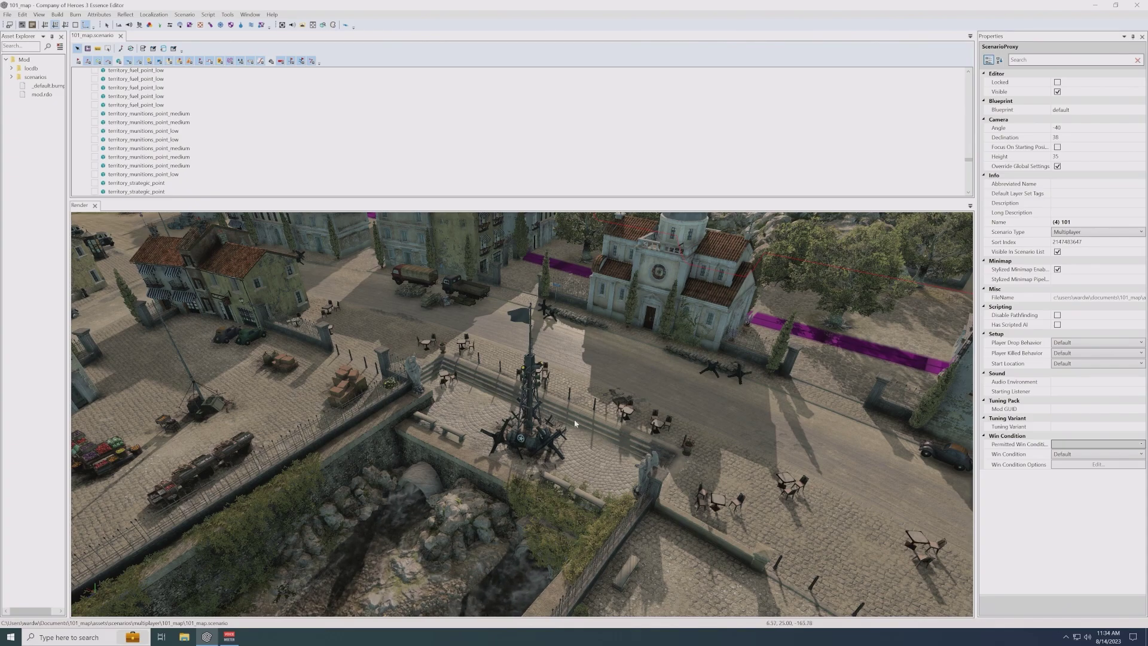
# - Compare the monument terrace's location with the river channel, rocky waterfall and farmland beyond the town
pyautogui.scroll(-5, 574, 422)
pyautogui.scroll(-3, 453, 478)
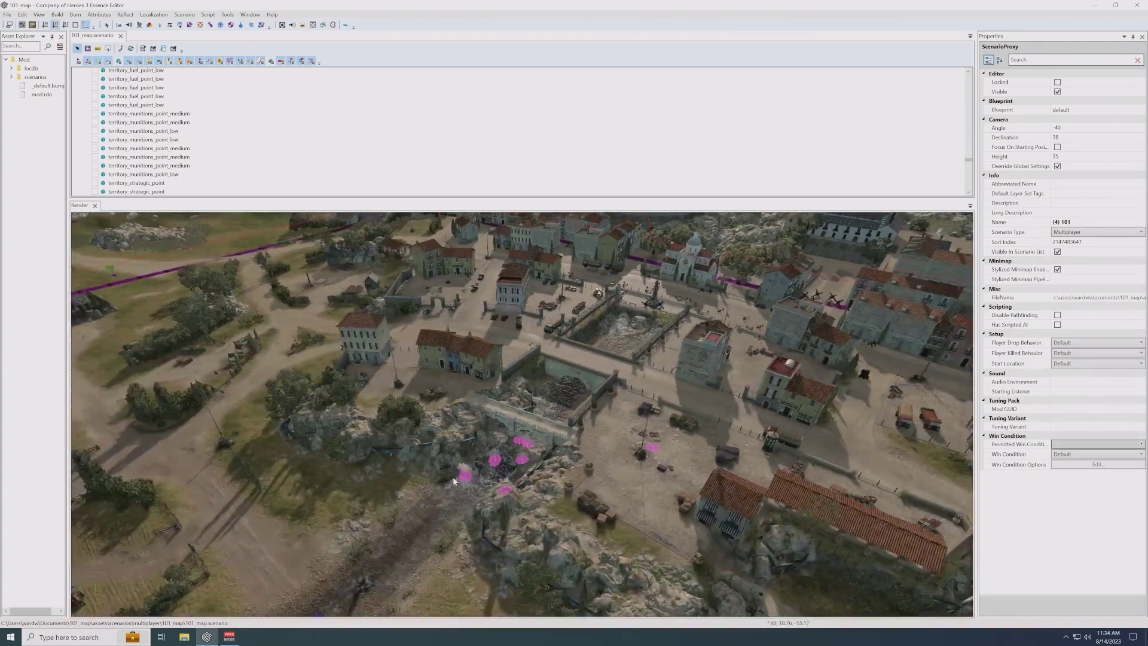
pyautogui.scroll(-5, 429, 482)
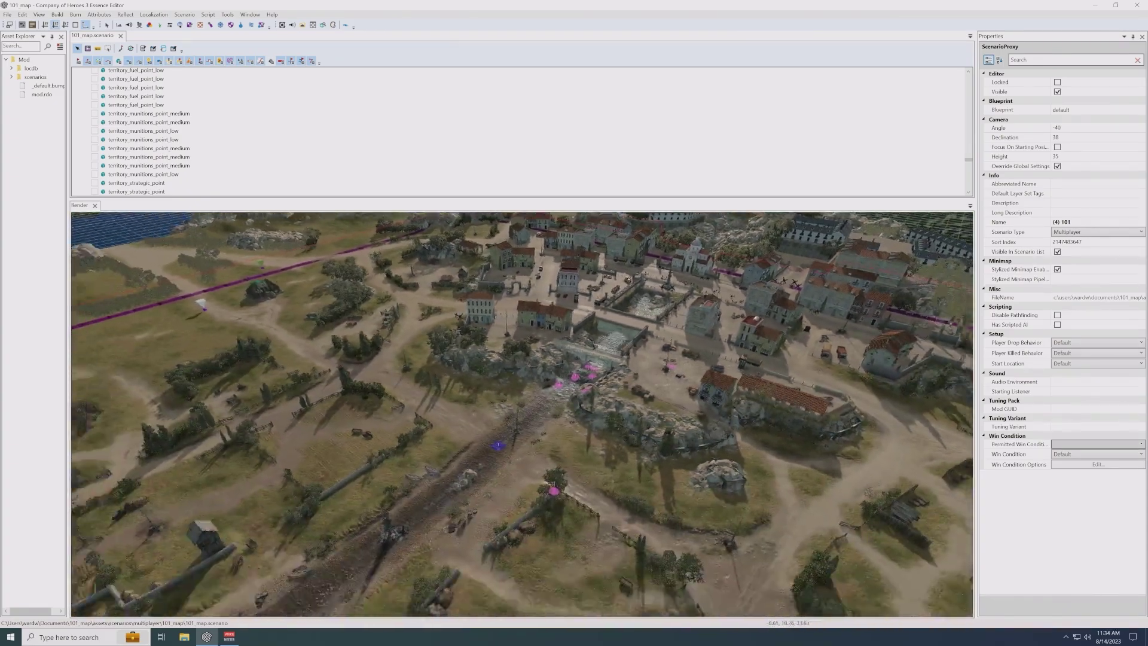
pyautogui.moveTo(429, 481); pyautogui.dragTo(538, 406, button='middle')
pyautogui.moveTo(412, 514); pyautogui.dragTo(467, 482, button='middle')
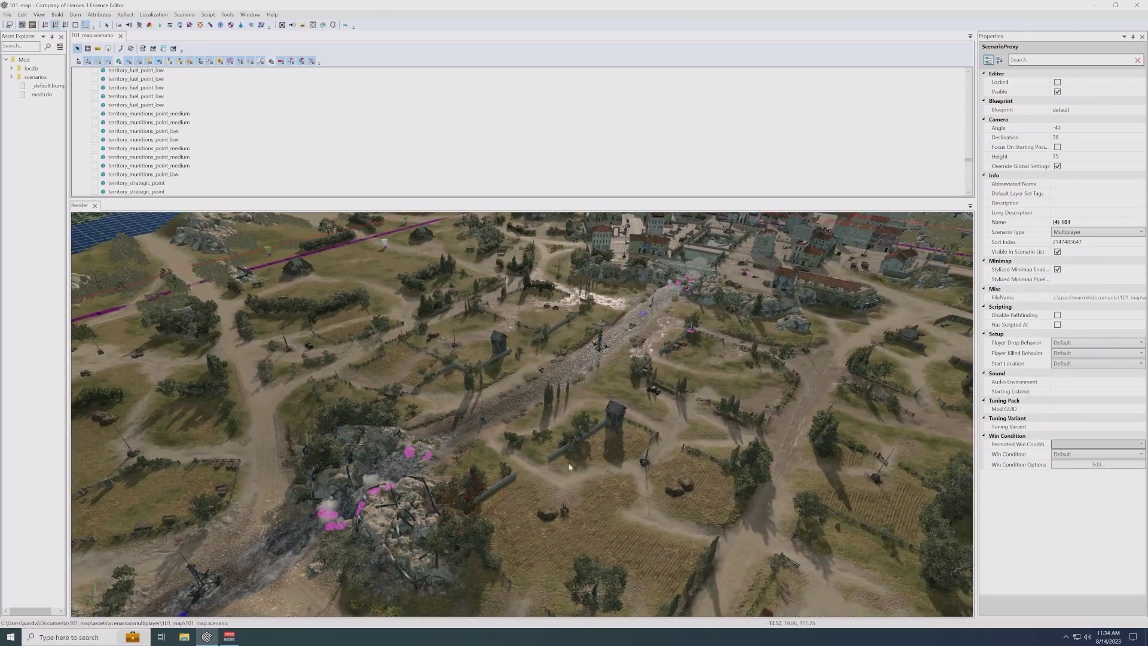
pyautogui.scroll(10, 554, 451)
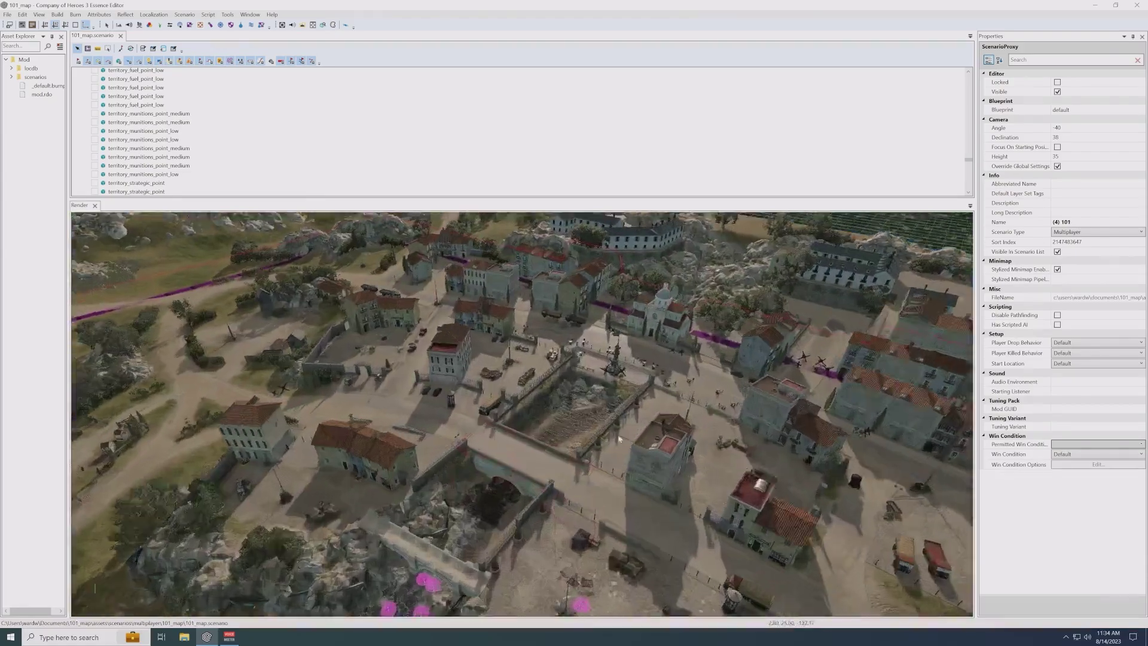
pyautogui.scroll(10, 619, 439)
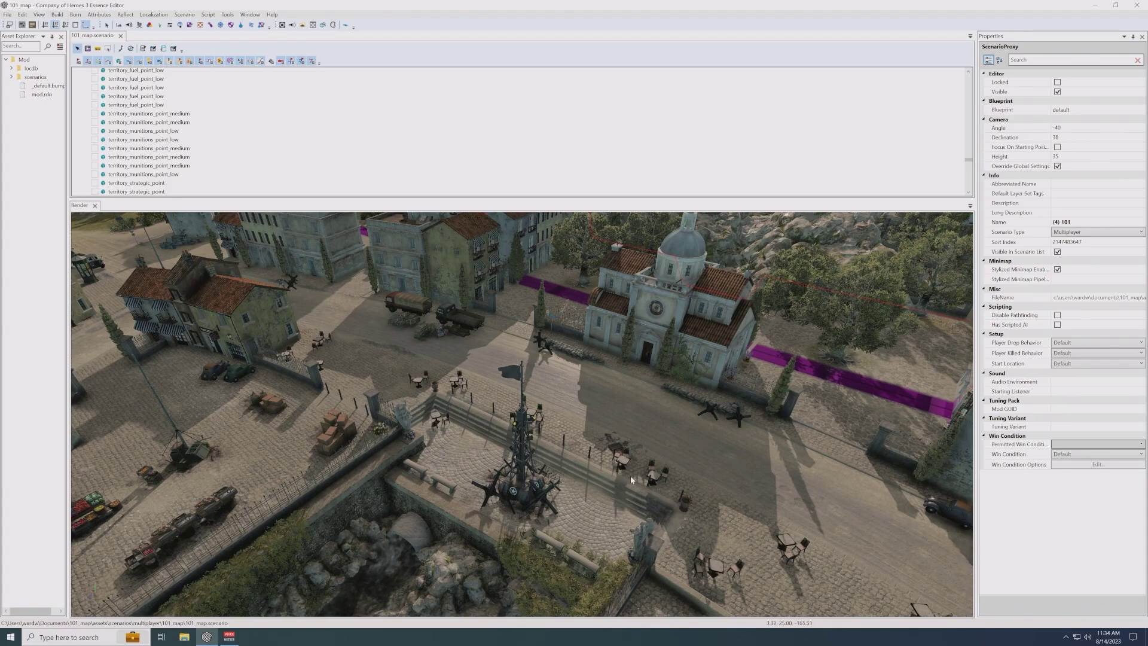
# - Examine the farm fields by the waterfall, including their haystacks, wooden tower, fences, hedges and the dirt road alongside
pyautogui.moveTo(574, 522); pyautogui.dragTo(413, 578, button='right')
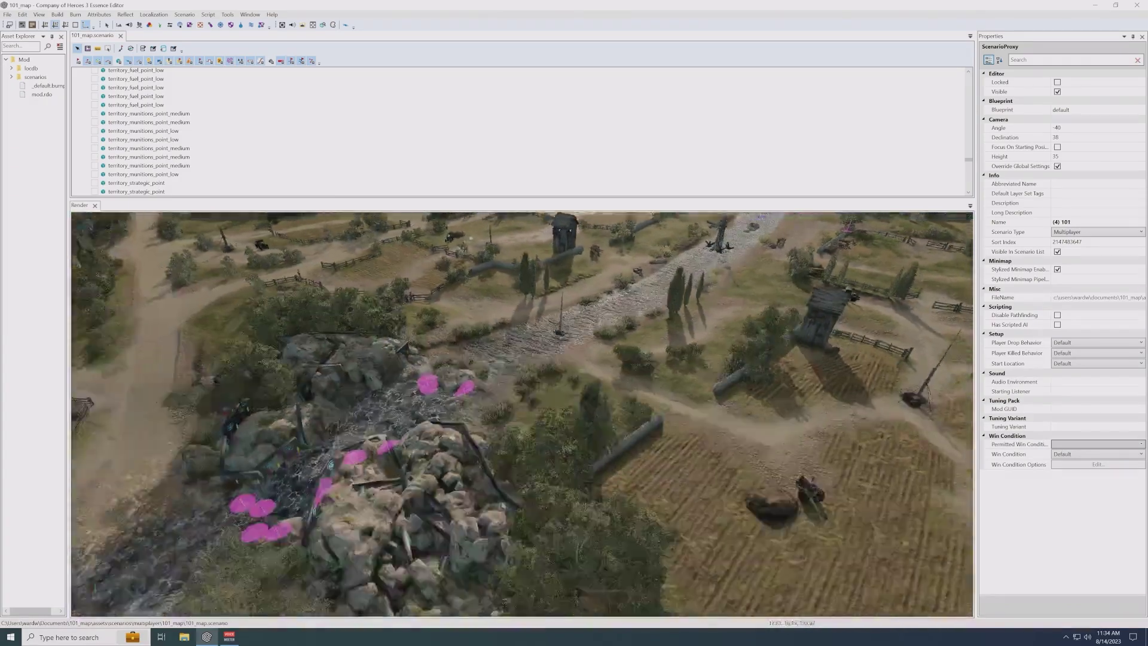
pyautogui.moveTo(427, 508); pyautogui.dragTo(499, 514, button='right')
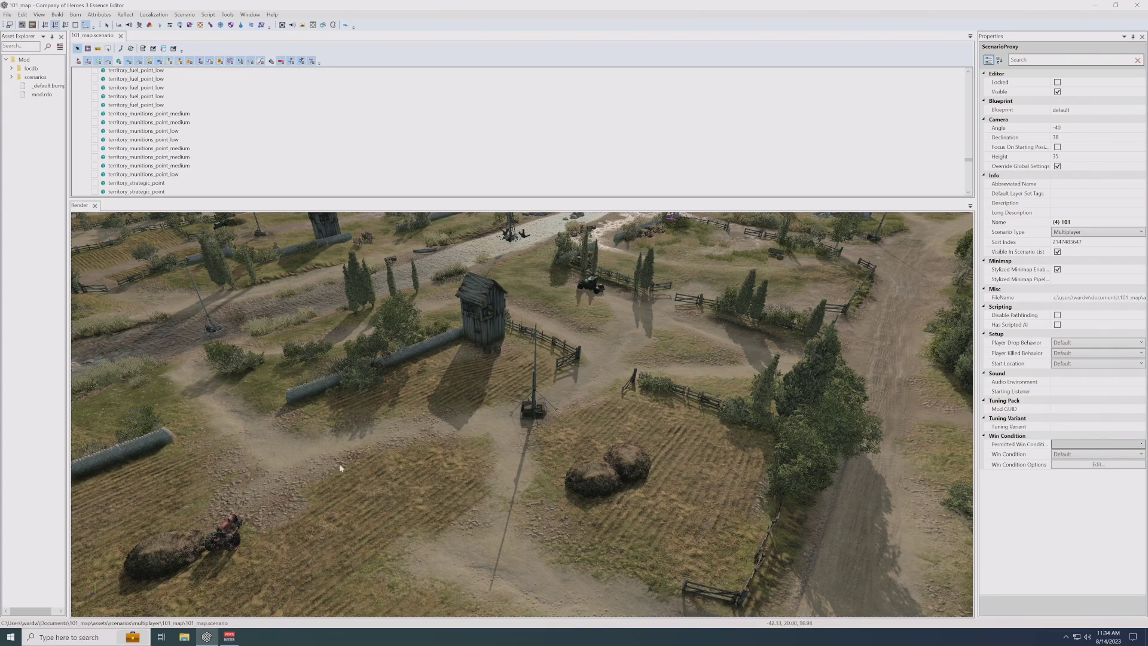
pyautogui.moveTo(741, 446); pyautogui.dragTo(702, 412, button='middle')
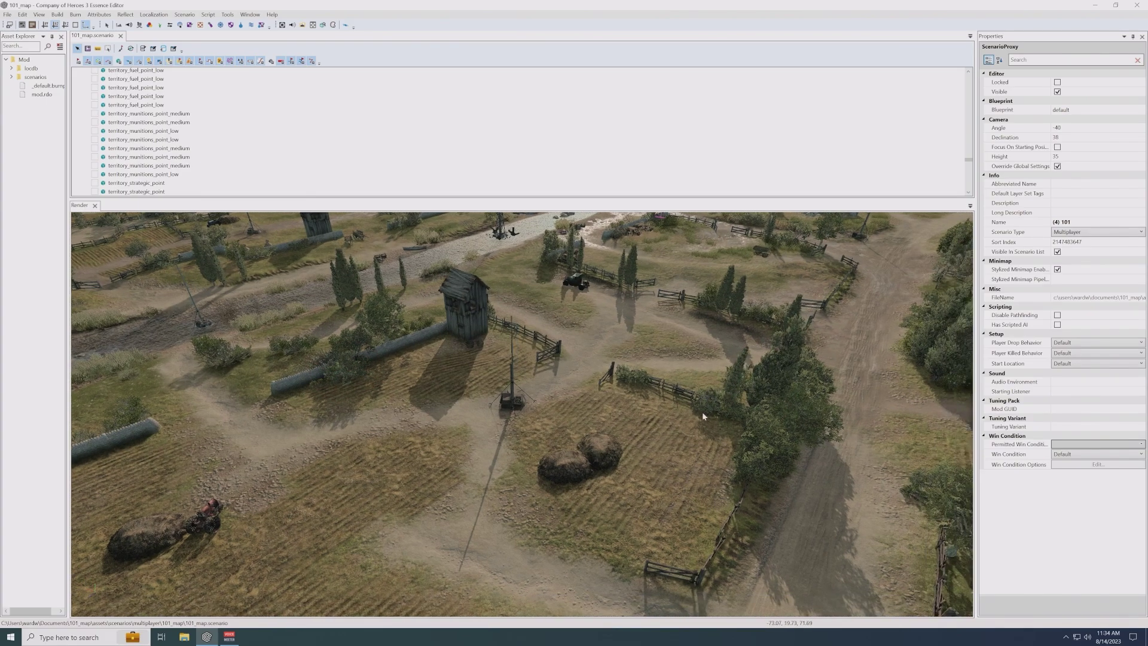
pyautogui.click(772, 474)
pyautogui.moveTo(750, 479); pyautogui.dragTo(755, 434, button='middle')
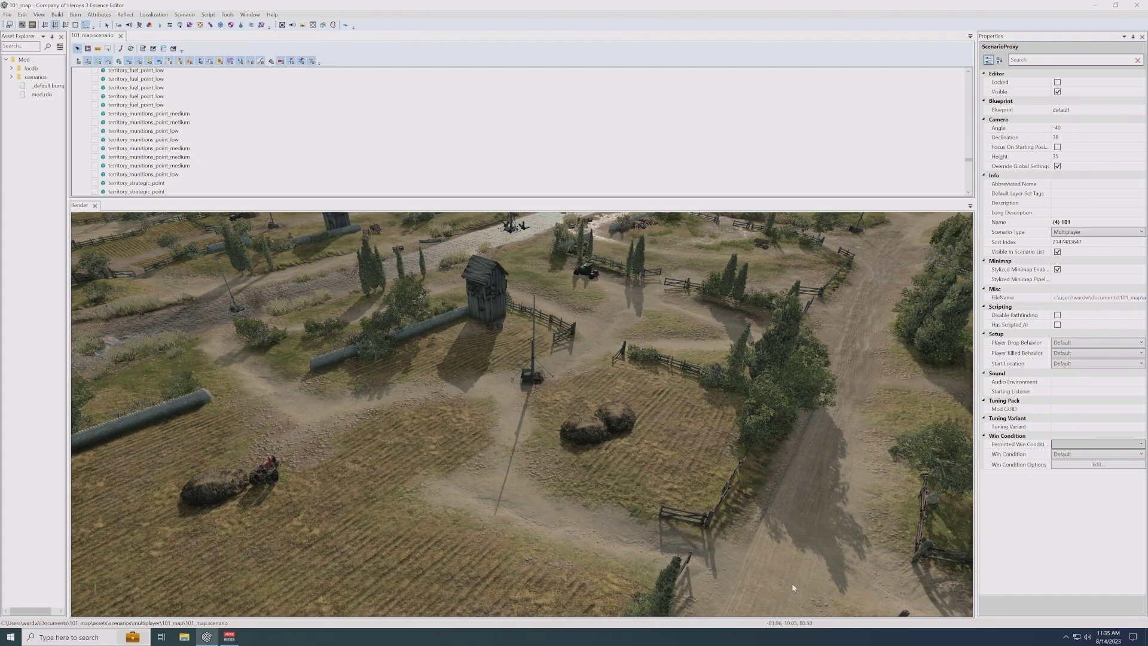
pyautogui.moveTo(662, 354); pyautogui.dragTo(665, 303, button='middle')
pyautogui.moveTo(659, 499); pyautogui.dragTo(670, 449, button='middle')
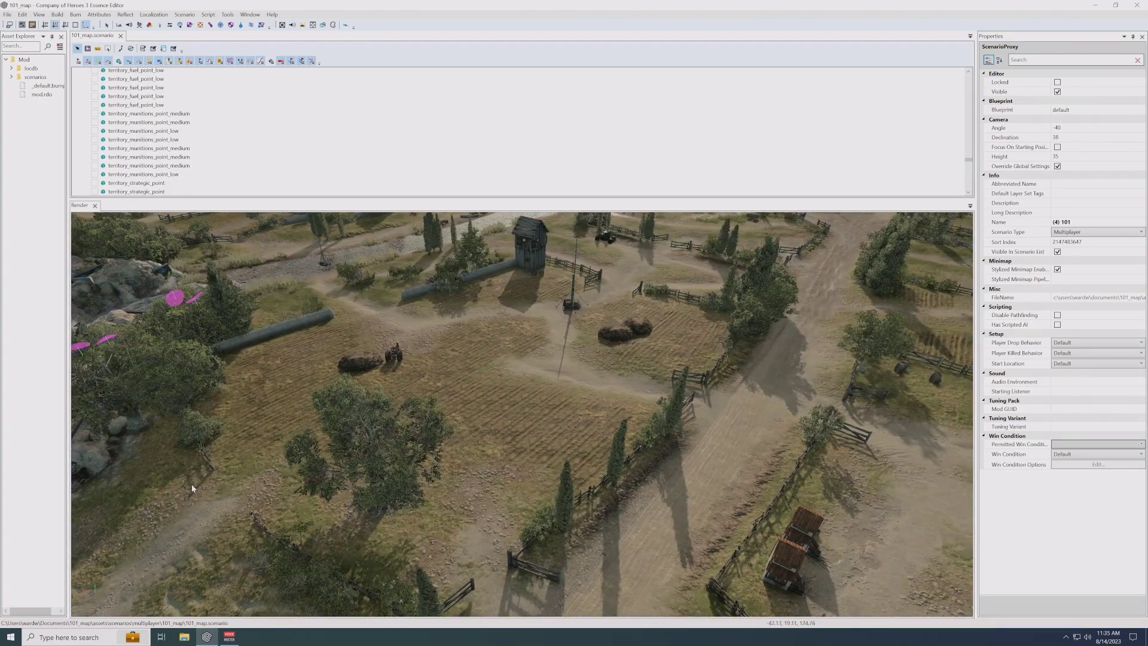
pyautogui.moveTo(545, 347)
pyautogui.mouseDown(button='middle')
pyautogui.moveTo(442, 371)
pyautogui.moveTo(544, 336)
pyautogui.mouseUp(button='middle')
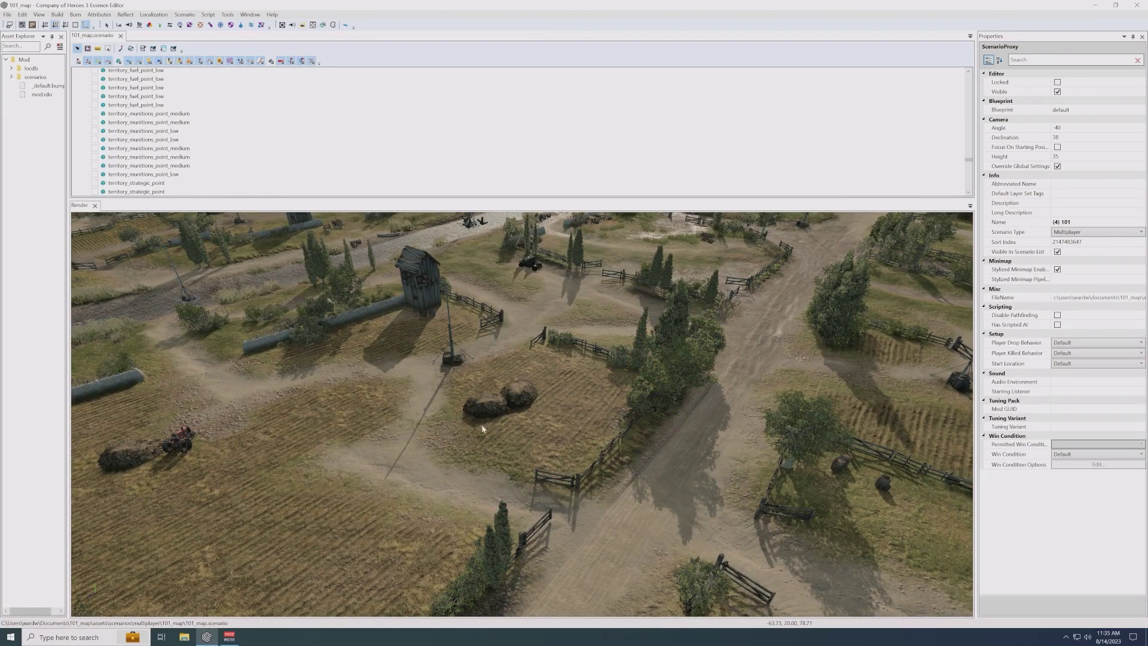
# - Compare the haystack field around the capture point with the neighbouring fields, dirt roads and river at close and wide range
pyautogui.scroll(4, 443, 437)
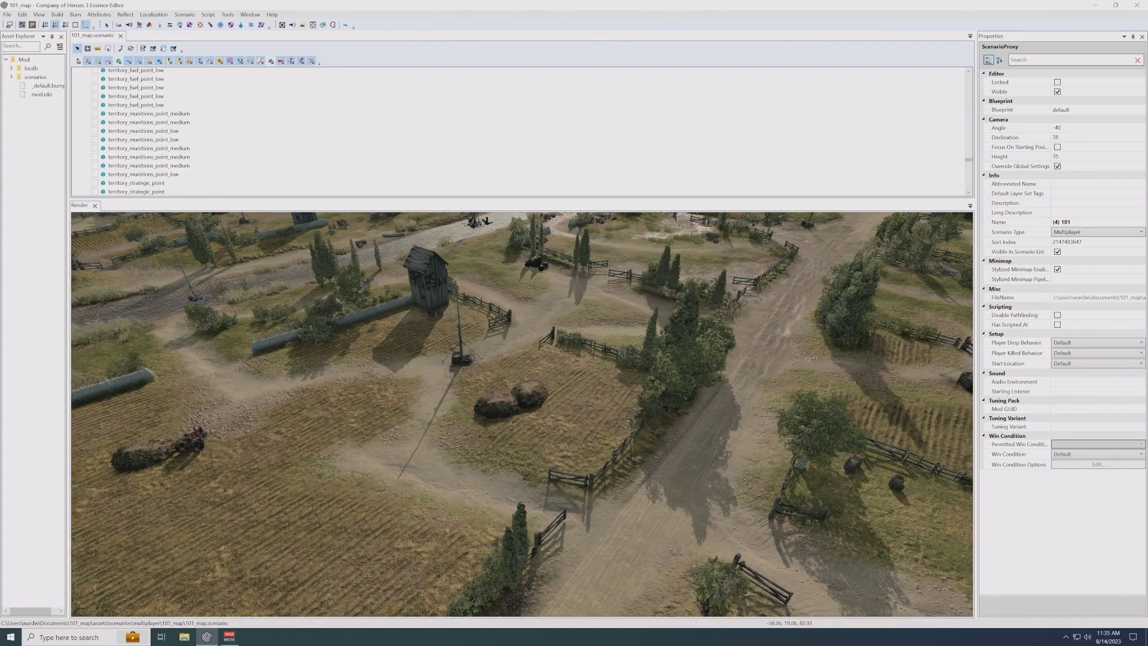
pyautogui.moveTo(447, 437); pyautogui.dragTo(405, 505, button='middle')
pyautogui.moveTo(516, 486); pyautogui.dragTo(508, 444, button='middle')
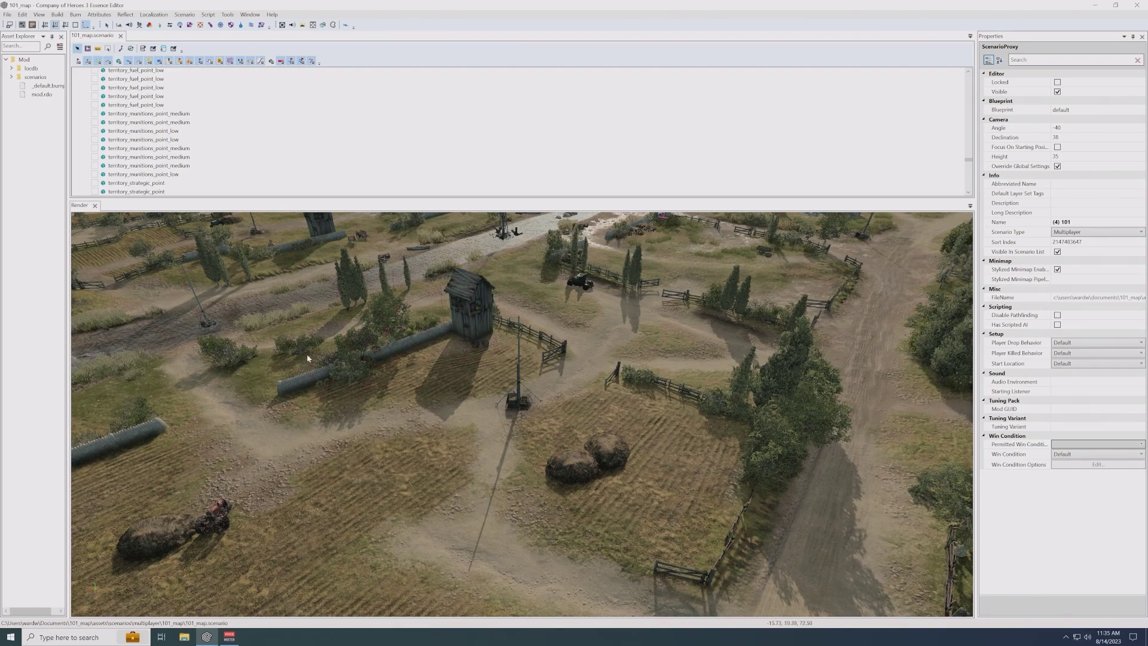
pyautogui.scroll(-3, 312, 317)
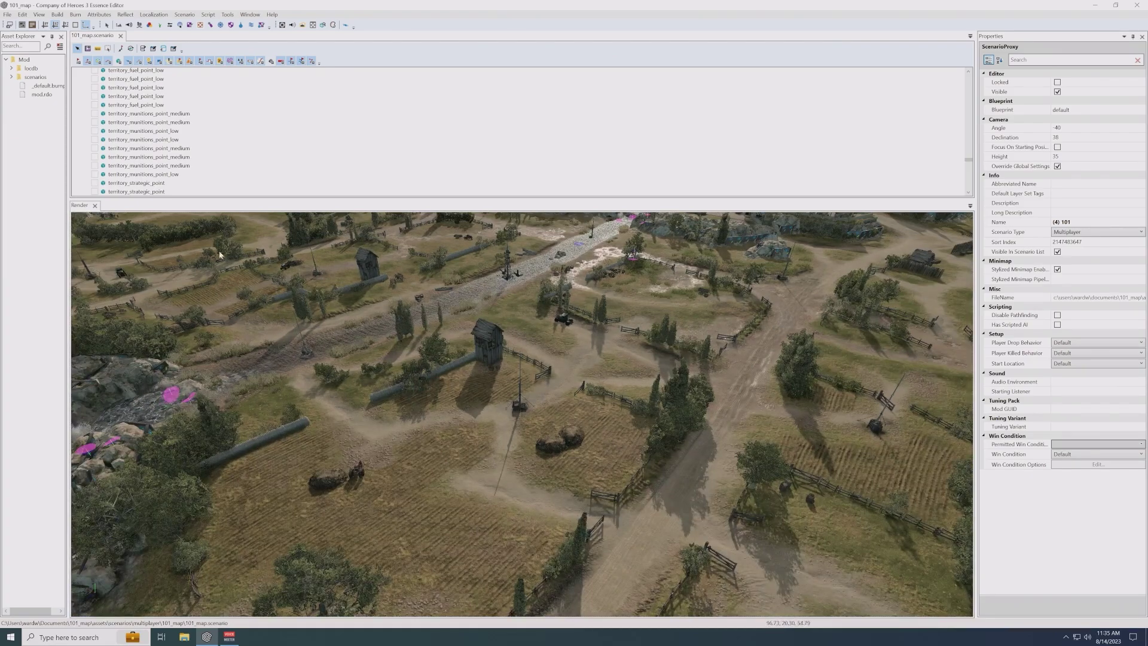
pyautogui.scroll(3, 560, 515)
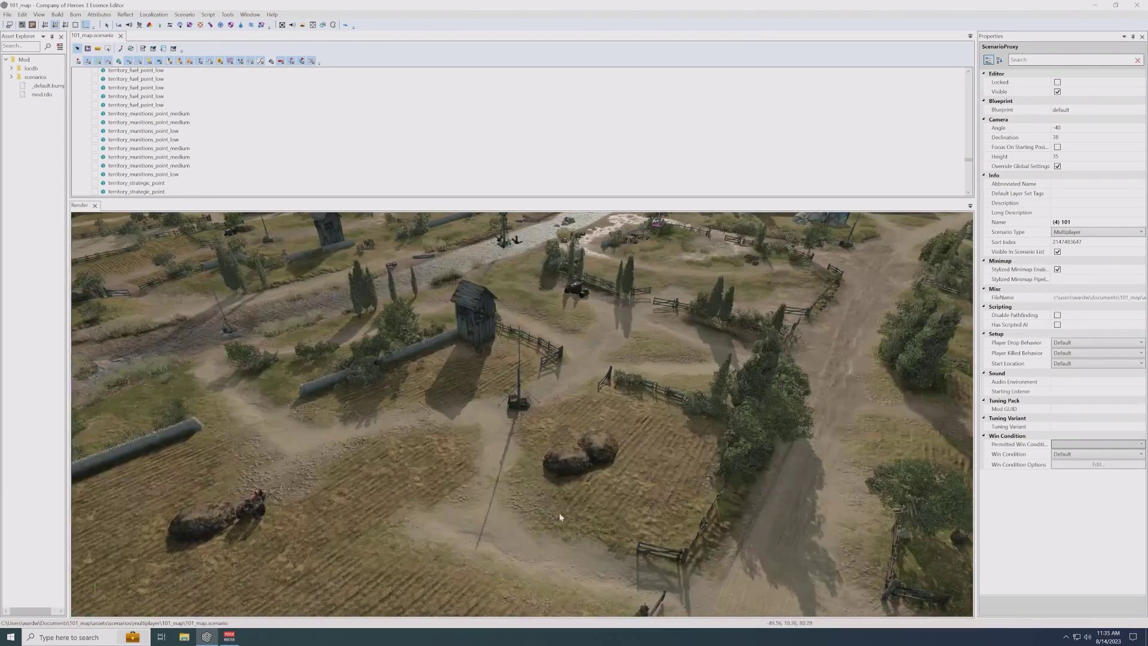
pyautogui.scroll(-4, 598, 442)
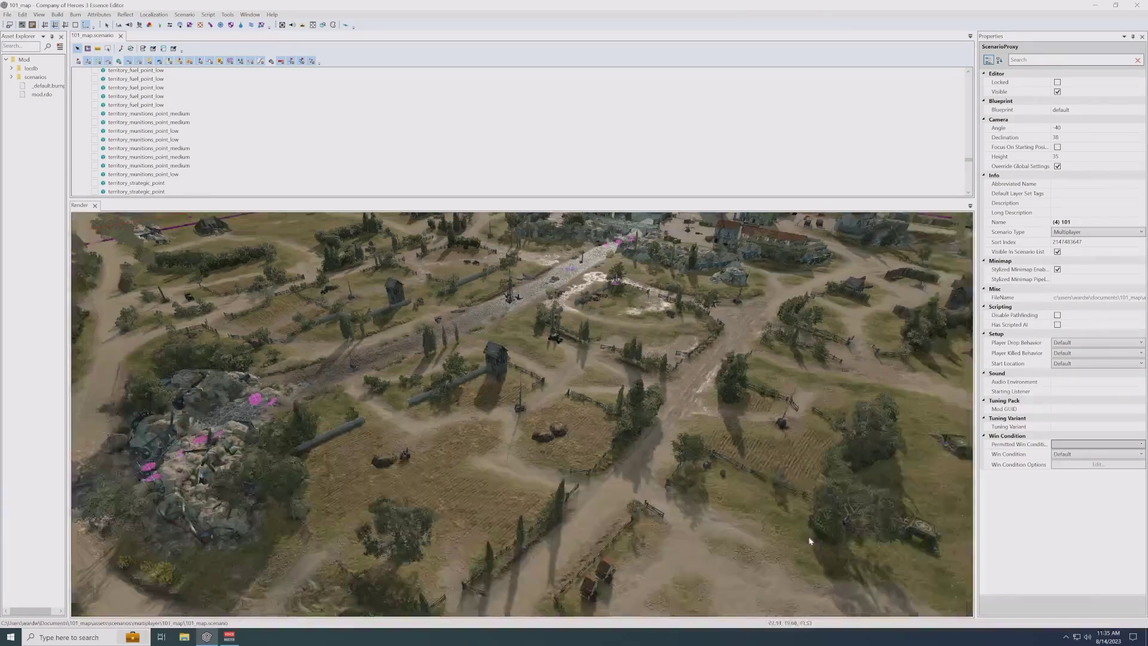
# - Examine the farm fields around the wooden tower, covering the haystacks, pipe, fences, tree line and nearby dirt roads
pyautogui.scroll(5, 567, 432)
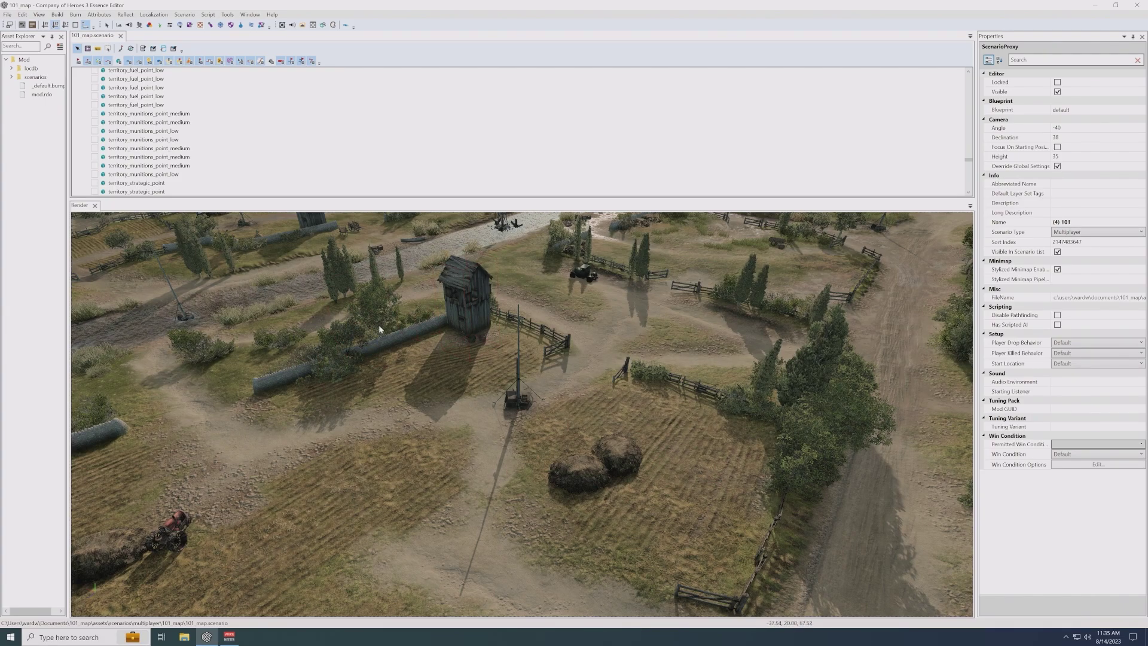
pyautogui.moveTo(633, 460); pyautogui.dragTo(592, 471, button='middle')
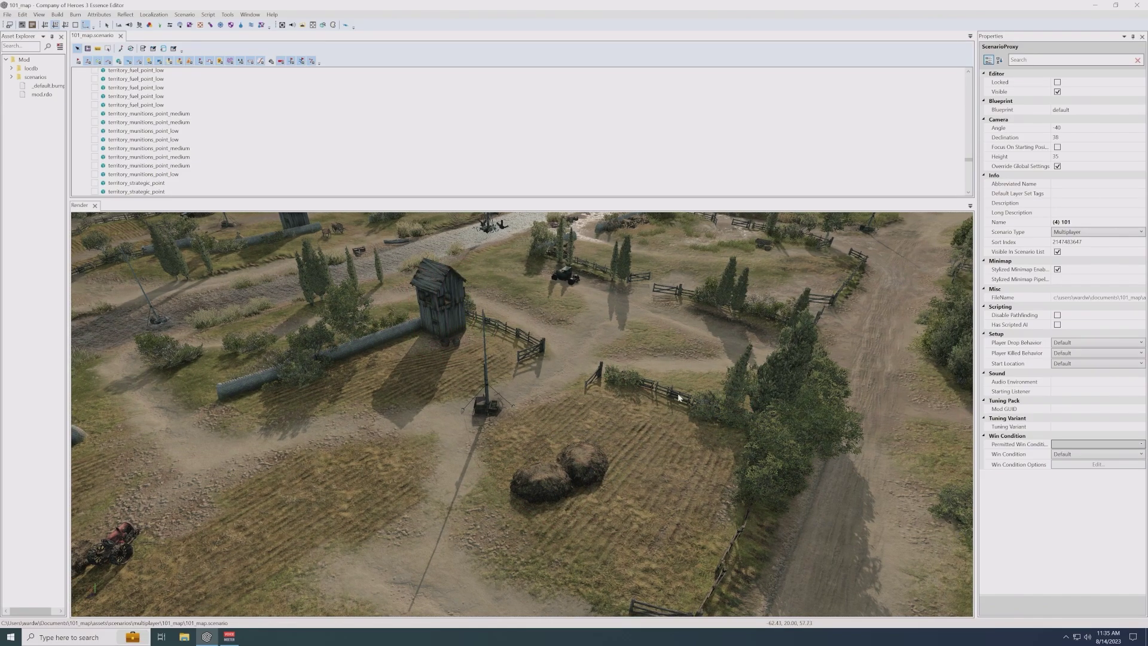
pyautogui.scroll(2, 687, 418)
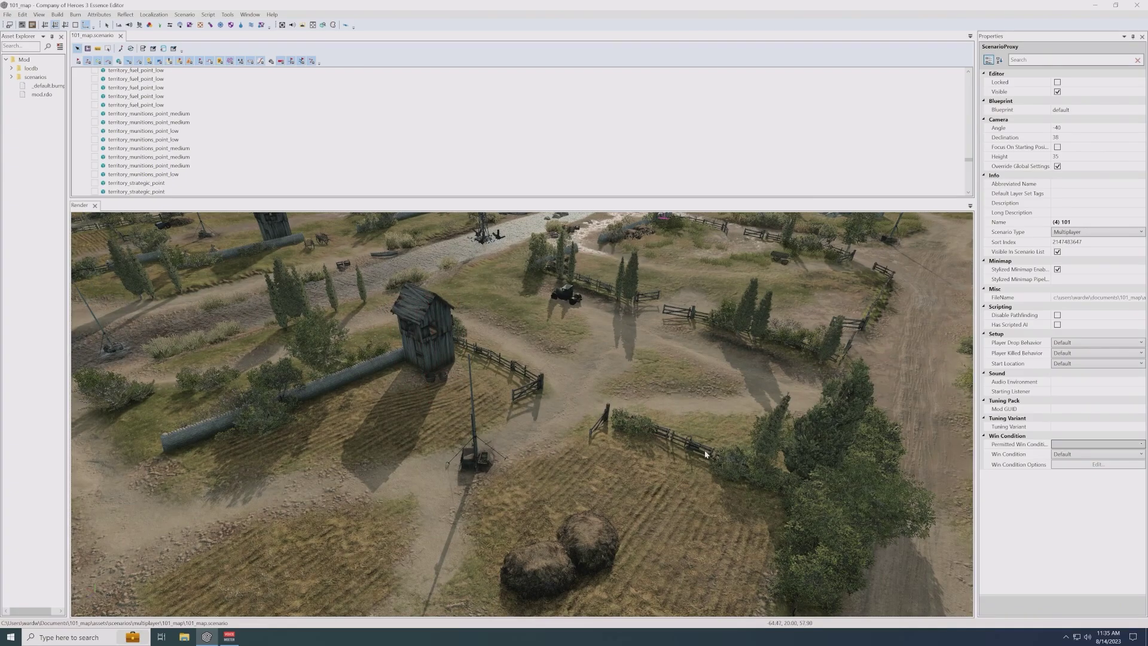
pyautogui.scroll(-5, 705, 454)
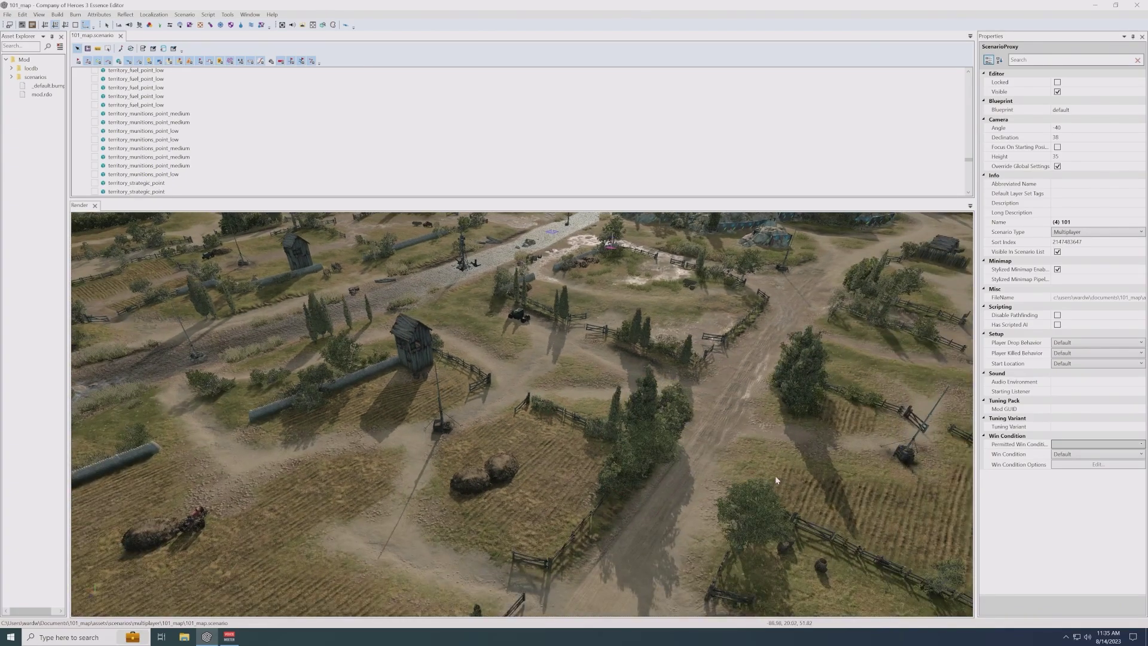
pyautogui.scroll(-5, 777, 472)
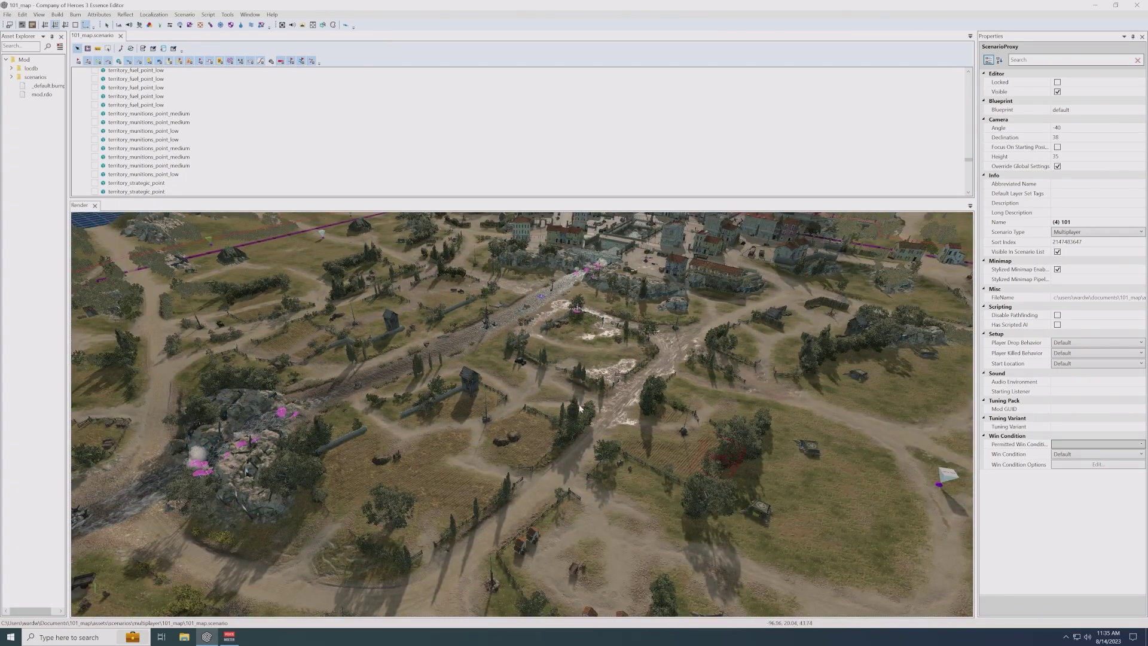
pyautogui.scroll(2, 463, 383)
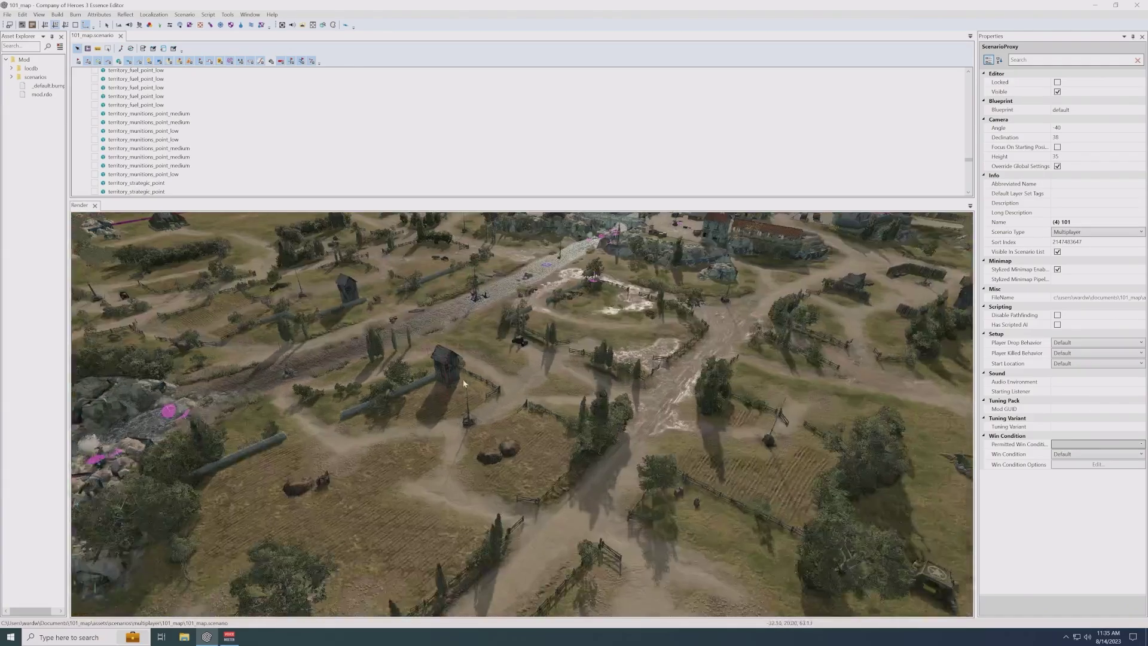
pyautogui.scroll(4, 464, 382)
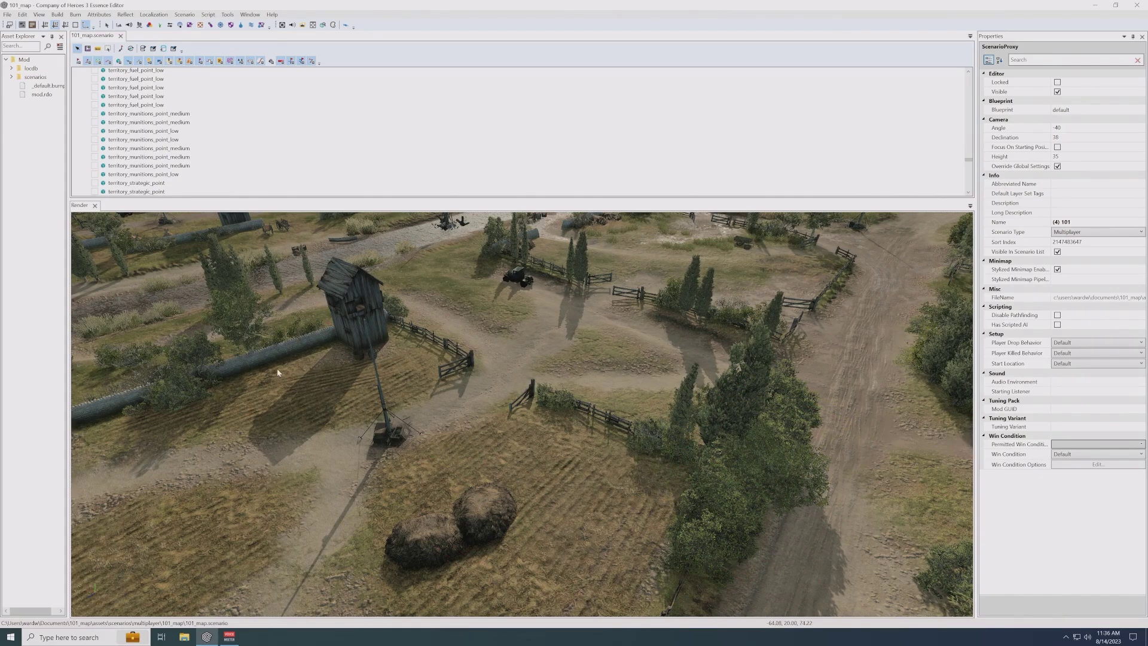
pyautogui.scroll(-2, 443, 464)
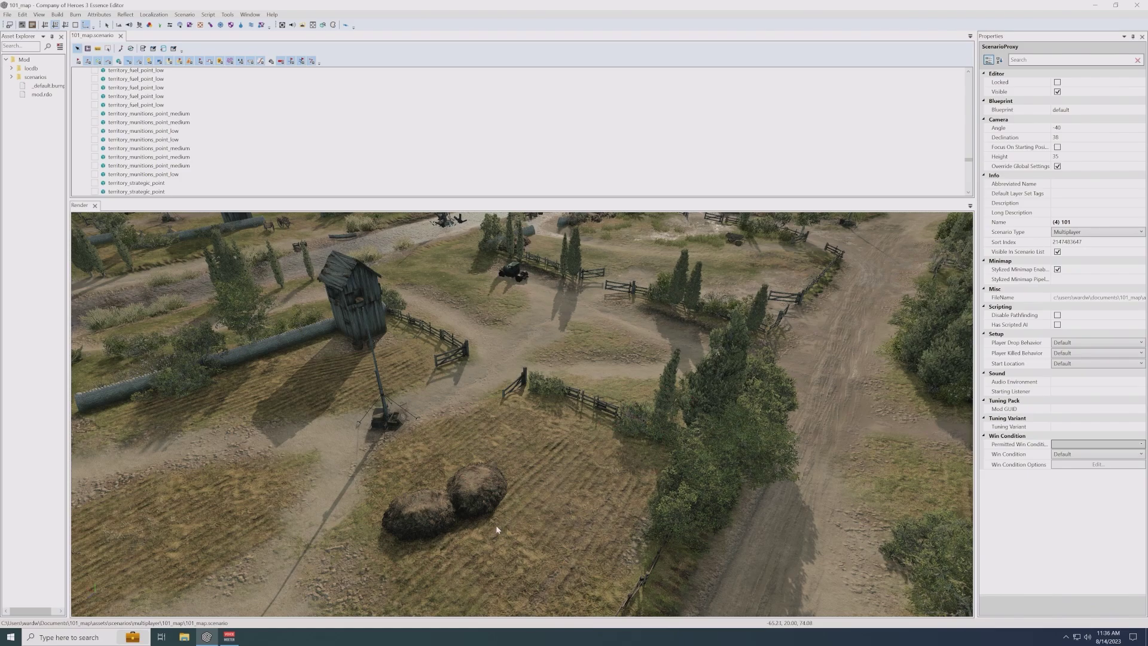
pyautogui.moveTo(492, 525); pyautogui.dragTo(441, 489, button='middle')
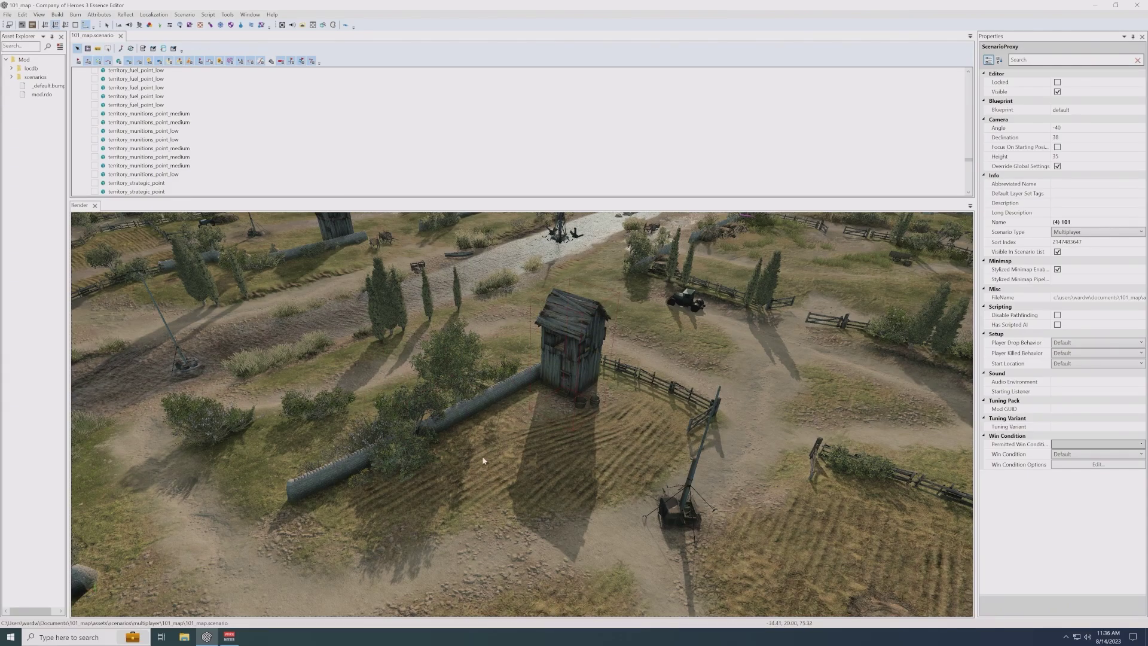
pyautogui.scroll(-5, 598, 365)
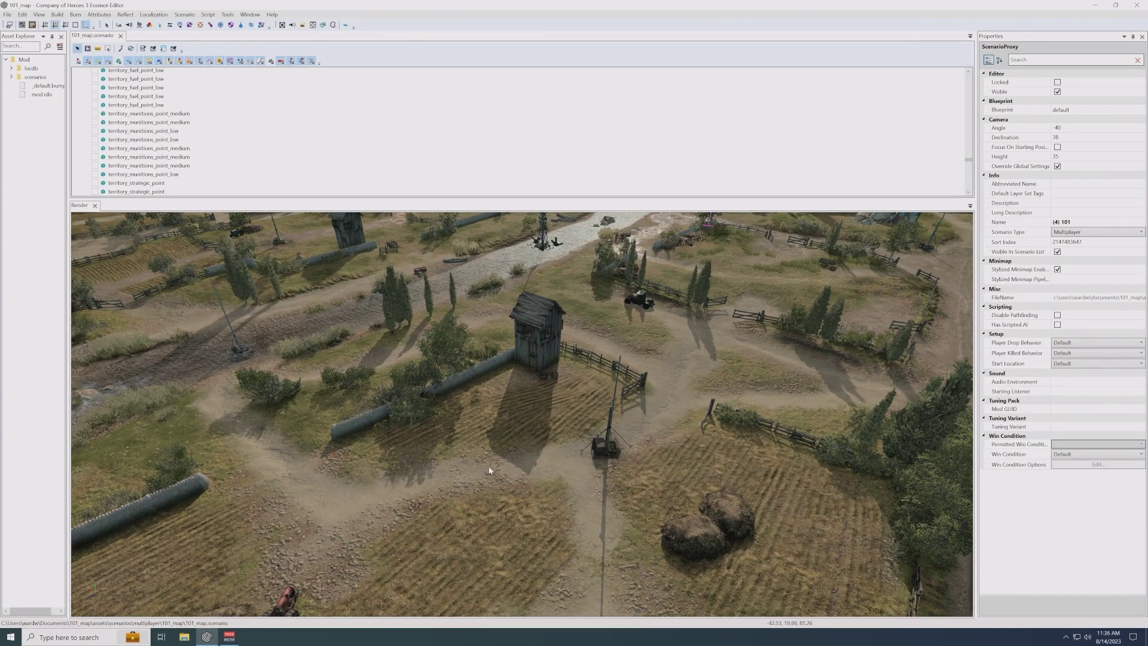
pyautogui.moveTo(489, 467); pyautogui.dragTo(493, 468, button='middle')
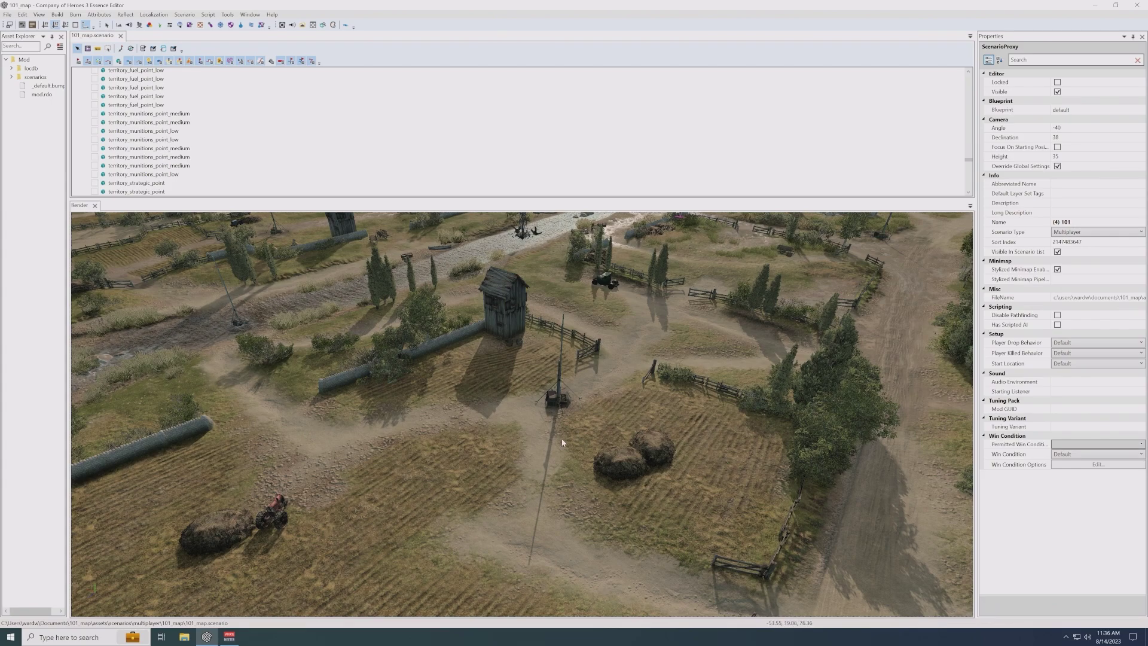
pyautogui.scroll(3, 572, 392)
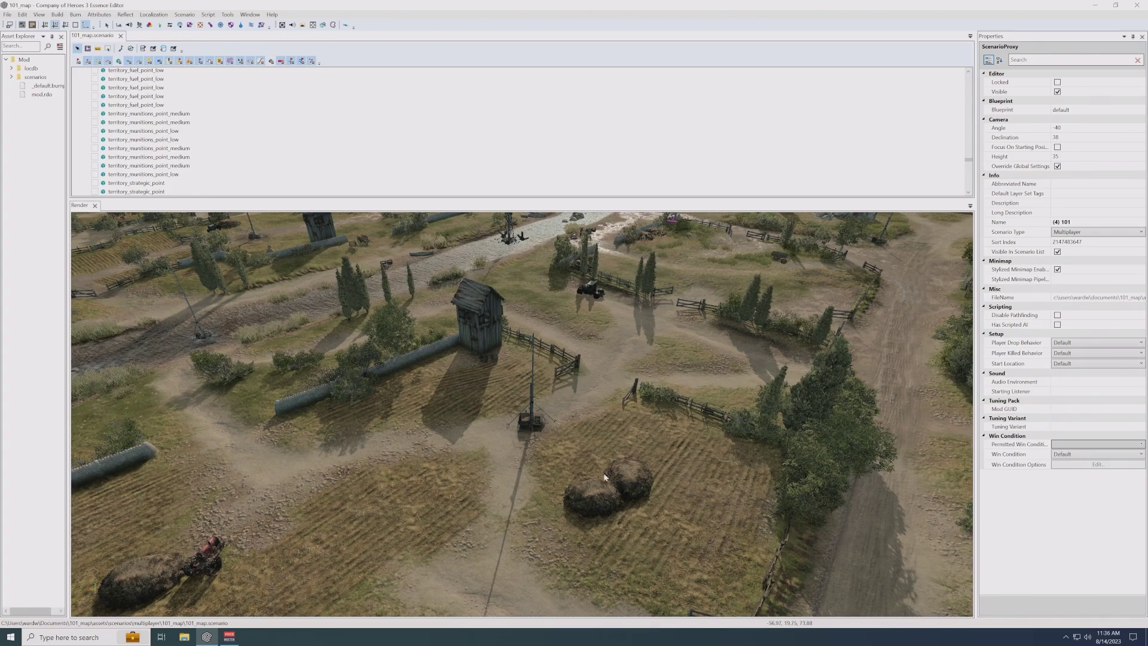
pyautogui.moveTo(681, 522); pyautogui.dragTo(614, 513, button='middle')
pyautogui.scroll(3, 614, 513)
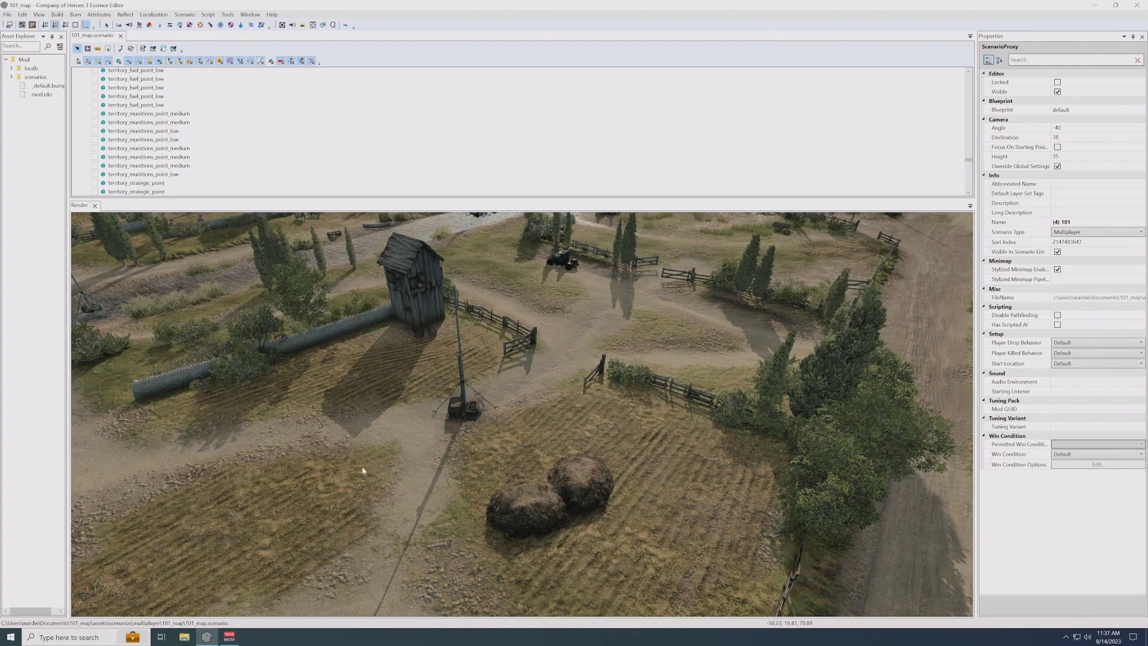
pyautogui.scroll(-5, 392, 453)
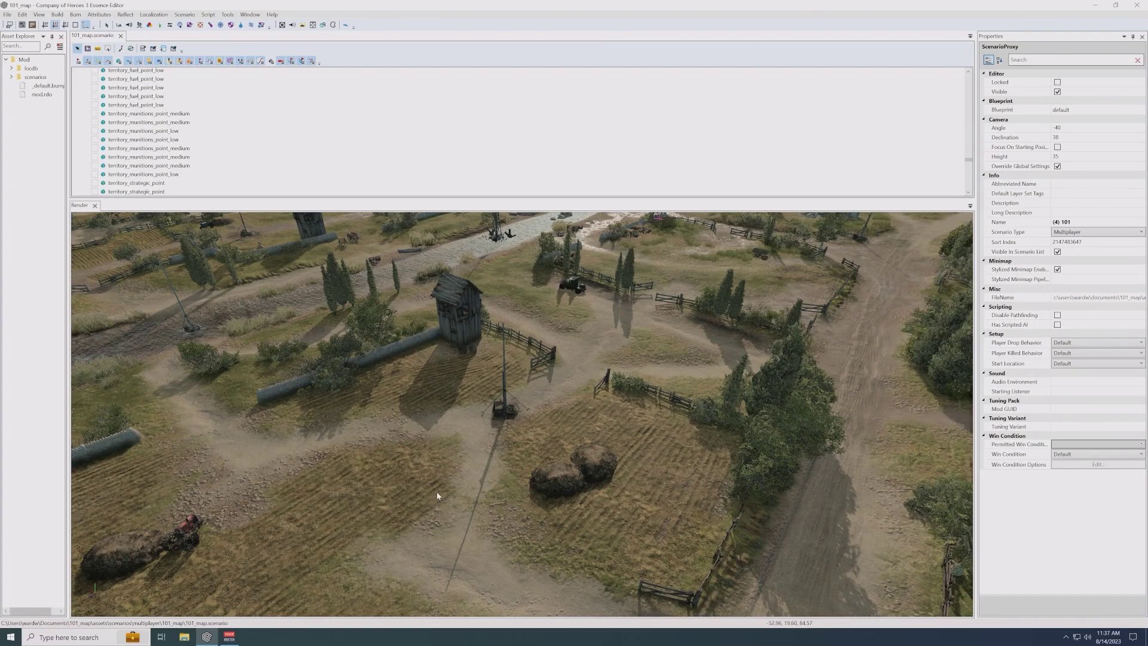
# - Inspect the stony riverbed north of the farm, from the wrecked tower to the rowing boats and the rocks in the water
pyautogui.scroll(10, 383, 459)
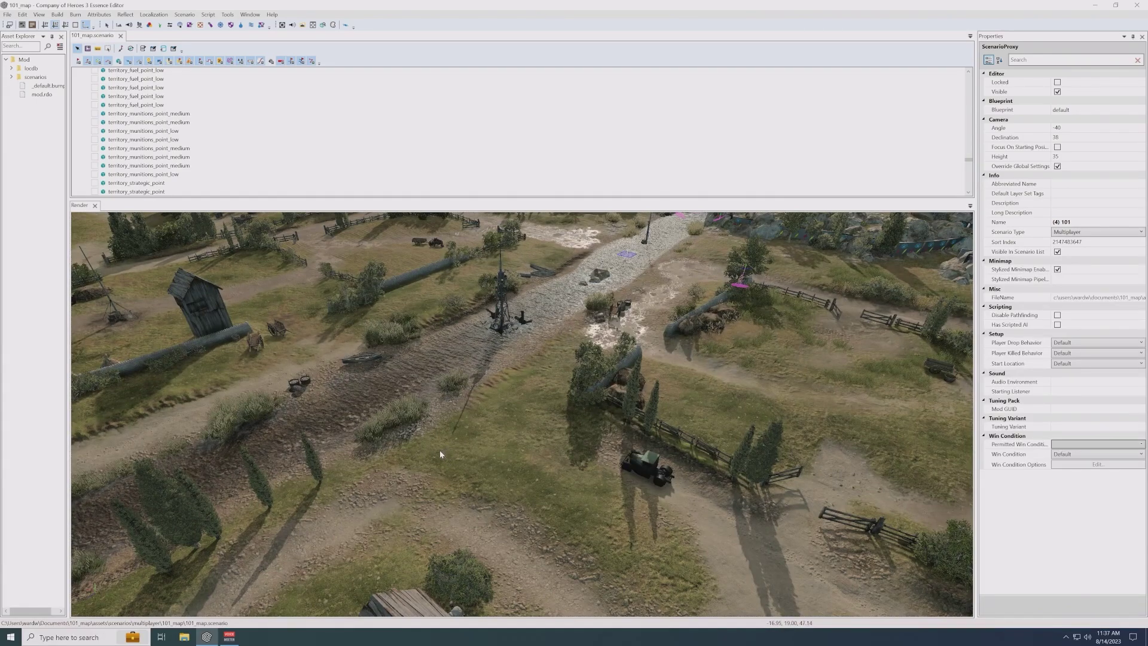
pyautogui.moveTo(457, 451); pyautogui.dragTo(502, 537, button='middle')
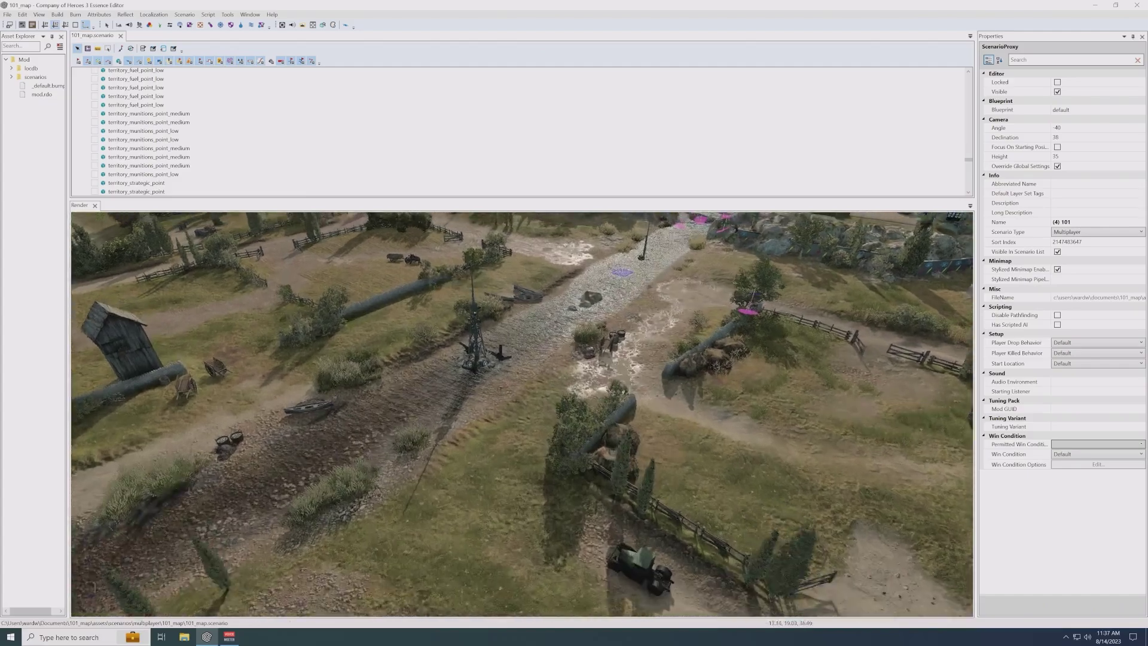
pyautogui.moveTo(464, 438); pyautogui.dragTo(445, 555, button='middle')
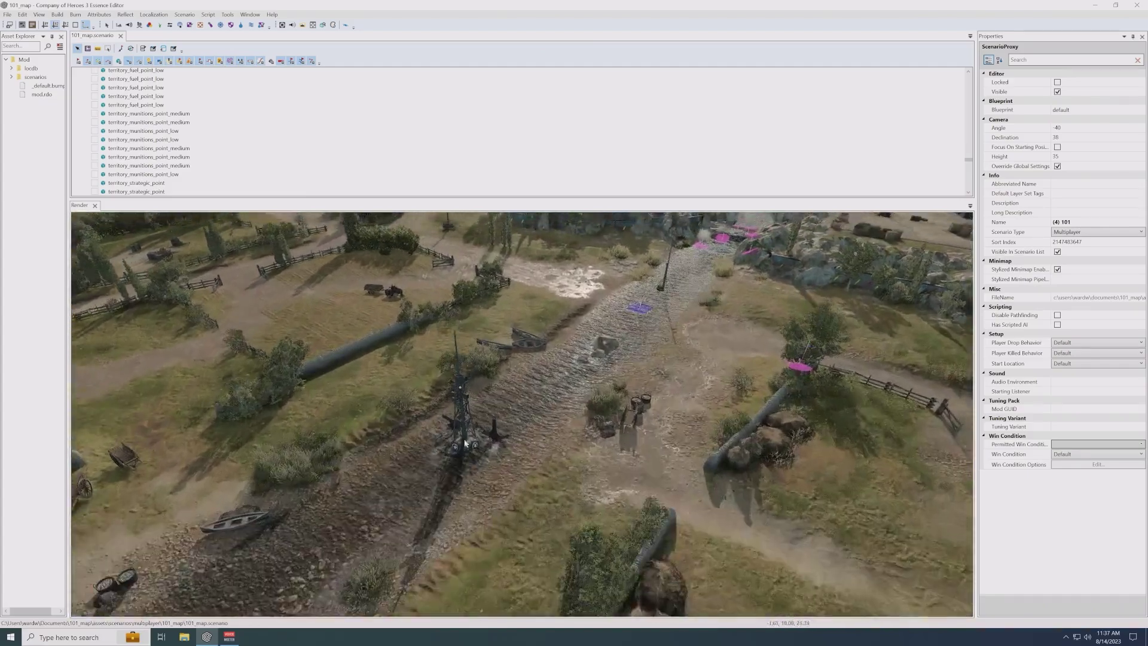
pyautogui.scroll(2, 565, 428)
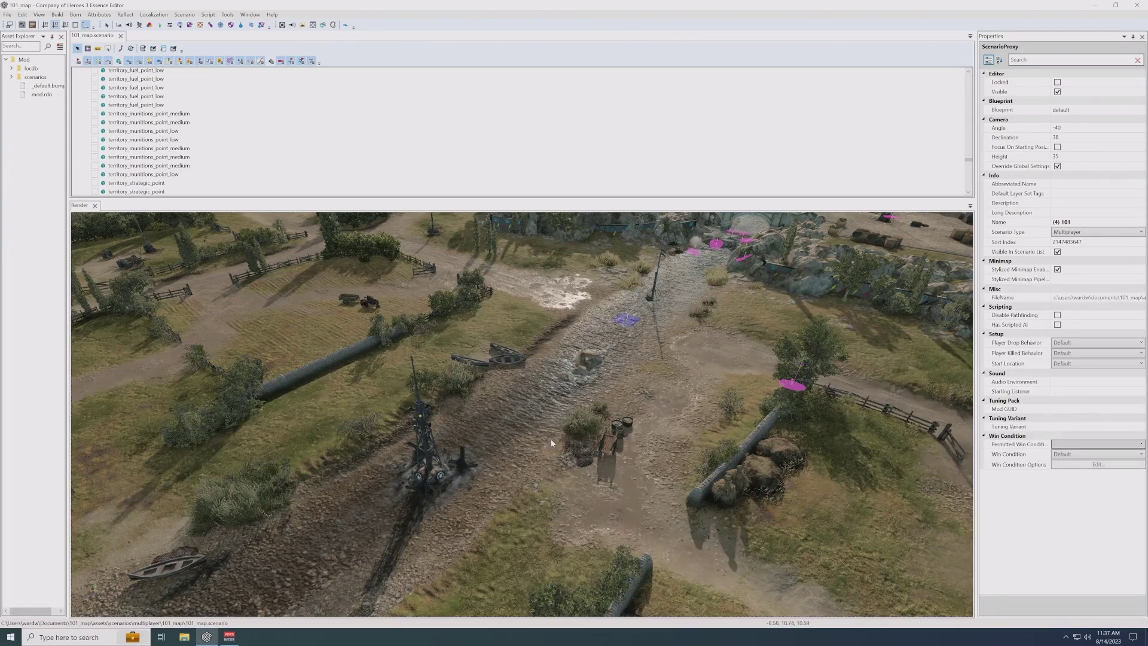
pyautogui.scroll(5, 547, 413)
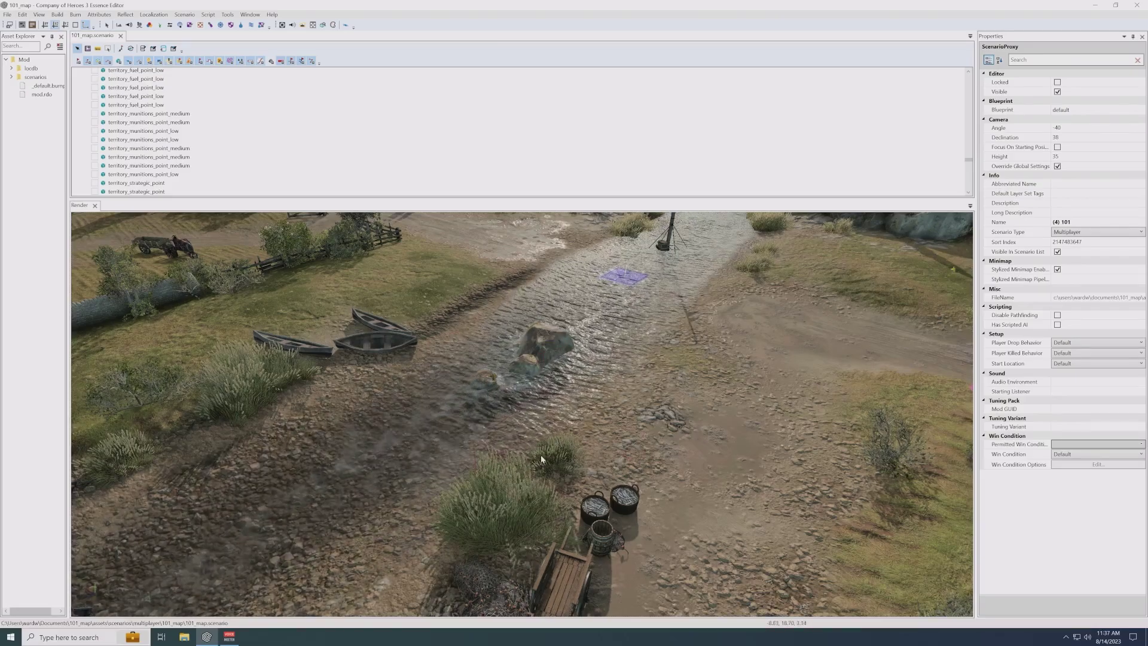
pyautogui.moveTo(542, 454); pyautogui.dragTo(586, 491, button='middle')
pyautogui.scroll(2, 542, 448)
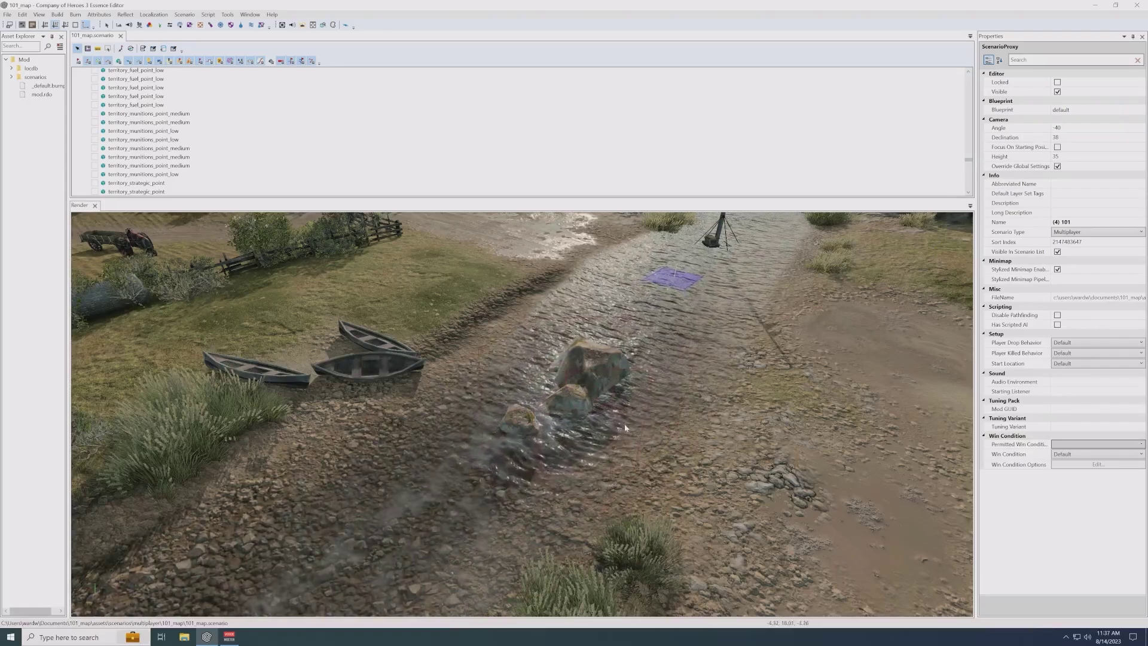
# - Swap the largest river rock's blueprint for african_rock_sm_04_cover from the african_set and lower it to a Y position of about 16.86
pyautogui.click(600, 379)
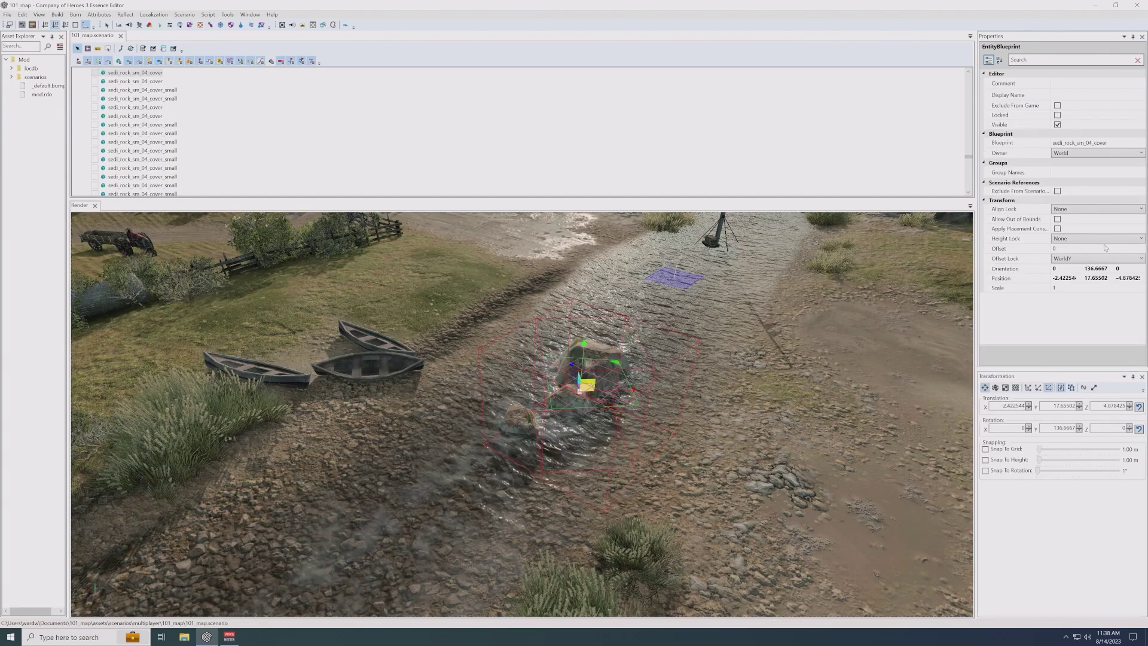
pyautogui.click(1140, 145)
pyautogui.click(1140, 145)
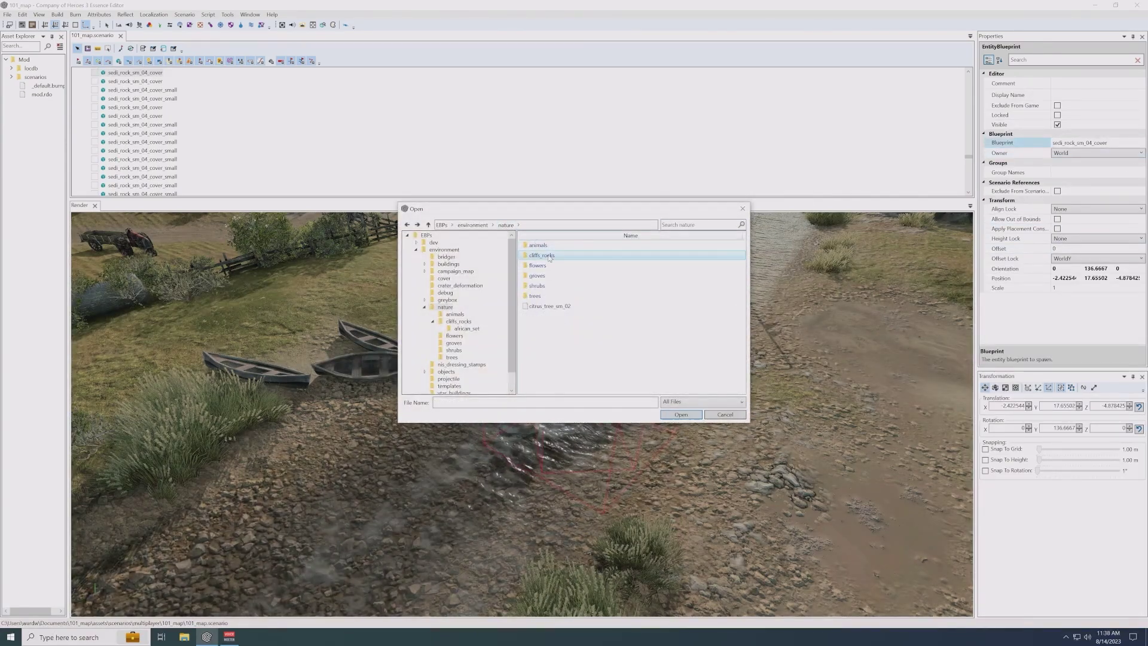
pyautogui.doubleClick(542, 256)
pyautogui.doubleClick(551, 245)
pyautogui.scroll(-10, 598, 311)
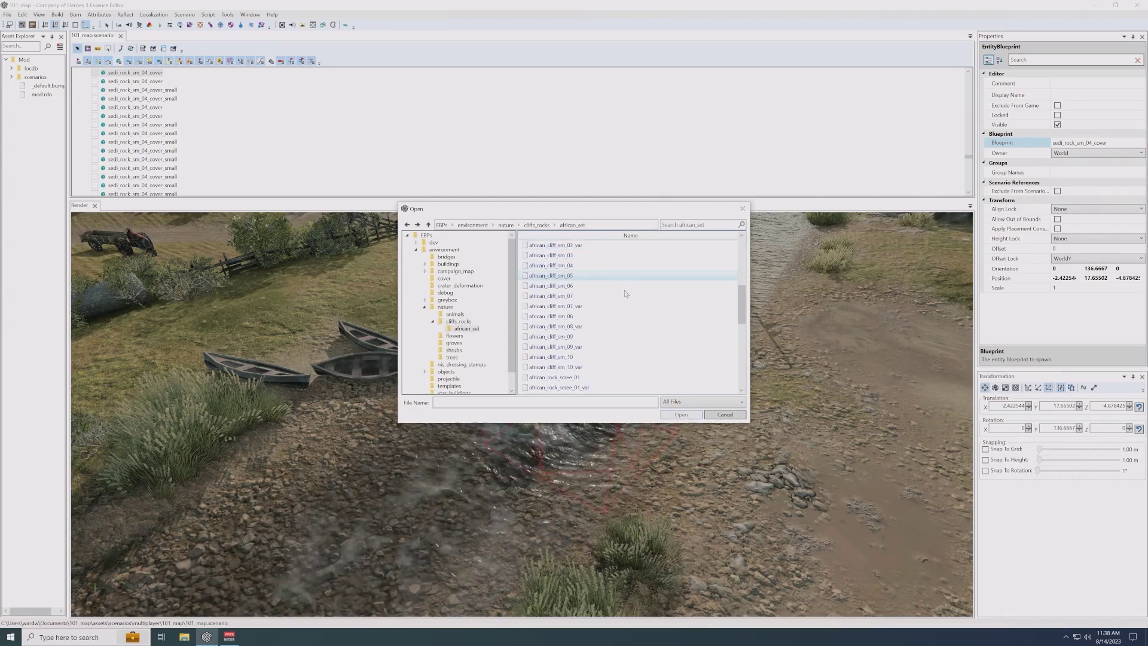
pyautogui.doubleClick(576, 357)
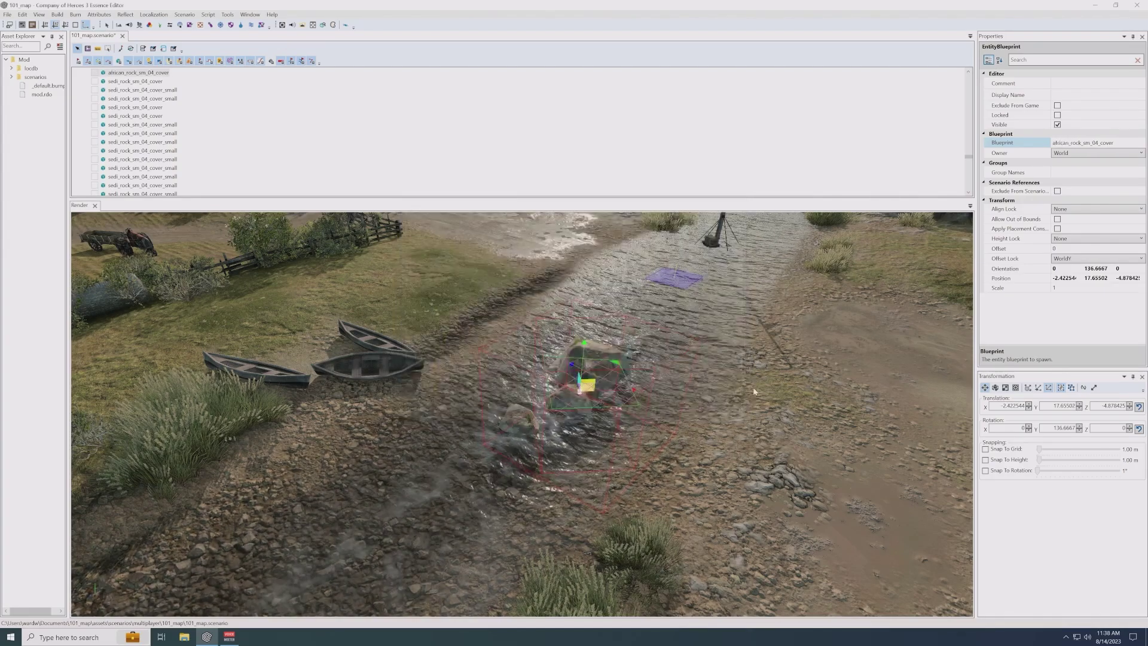
pyautogui.moveTo(586, 356); pyautogui.dragTo(587, 359)
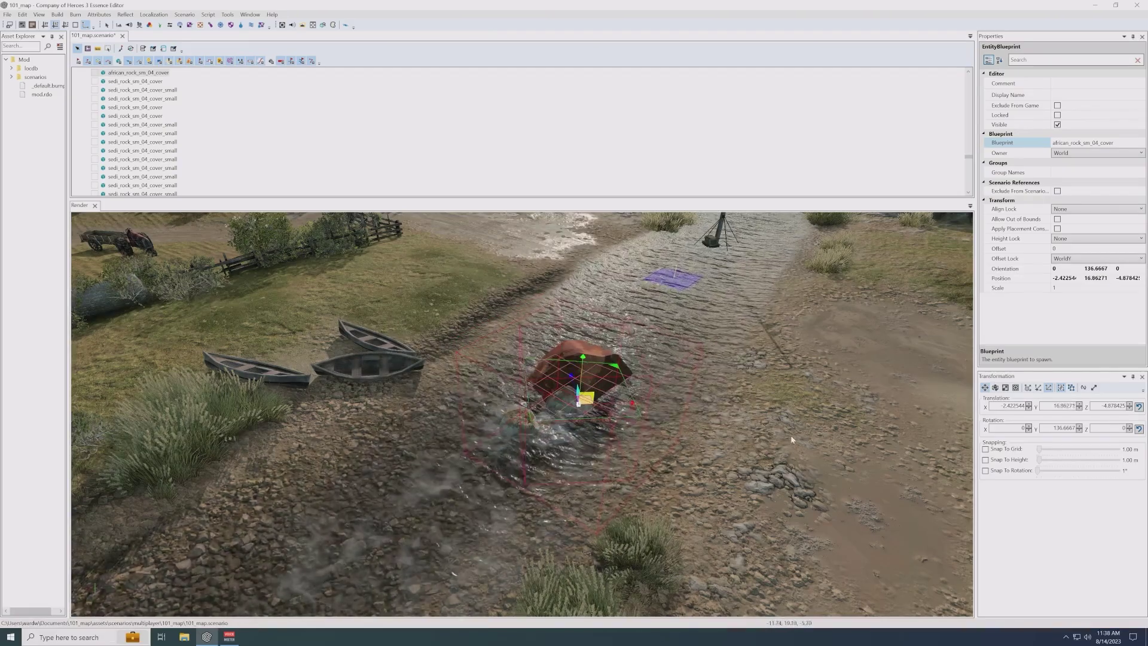
# - Undo the river rock's lowering and blueprint swap, and clear the selection
pyautogui.hotkey('ctrl', 'z')
pyautogui.hotkey('ctrl', 'z')
pyautogui.hotkey('ctrl', 'z')
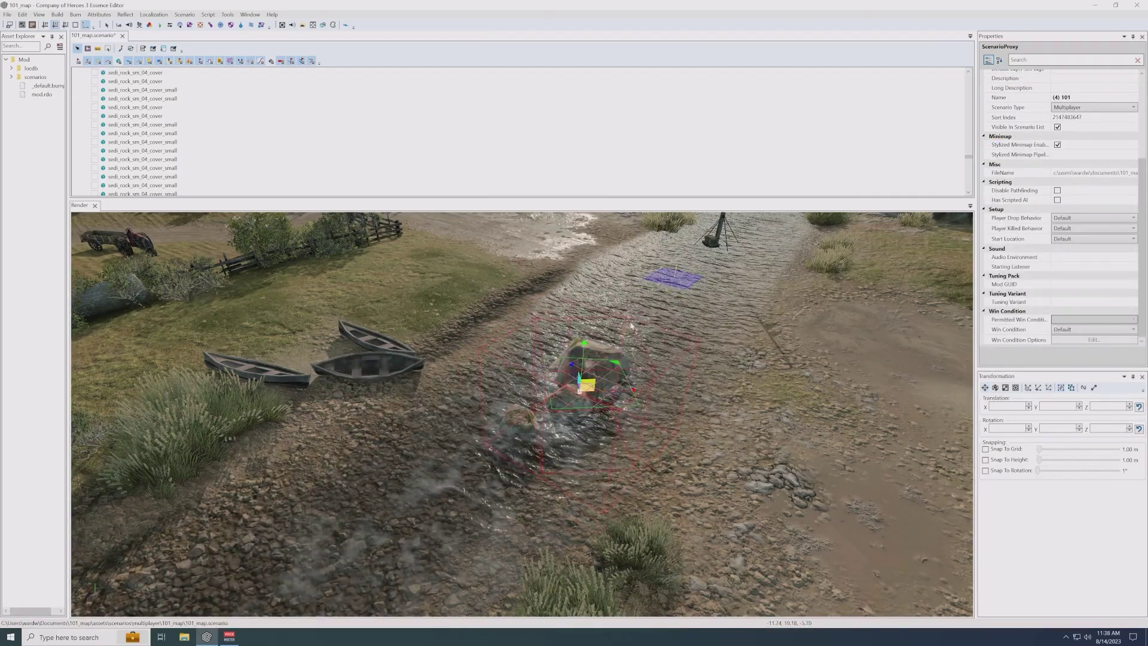
pyautogui.click(633, 325)
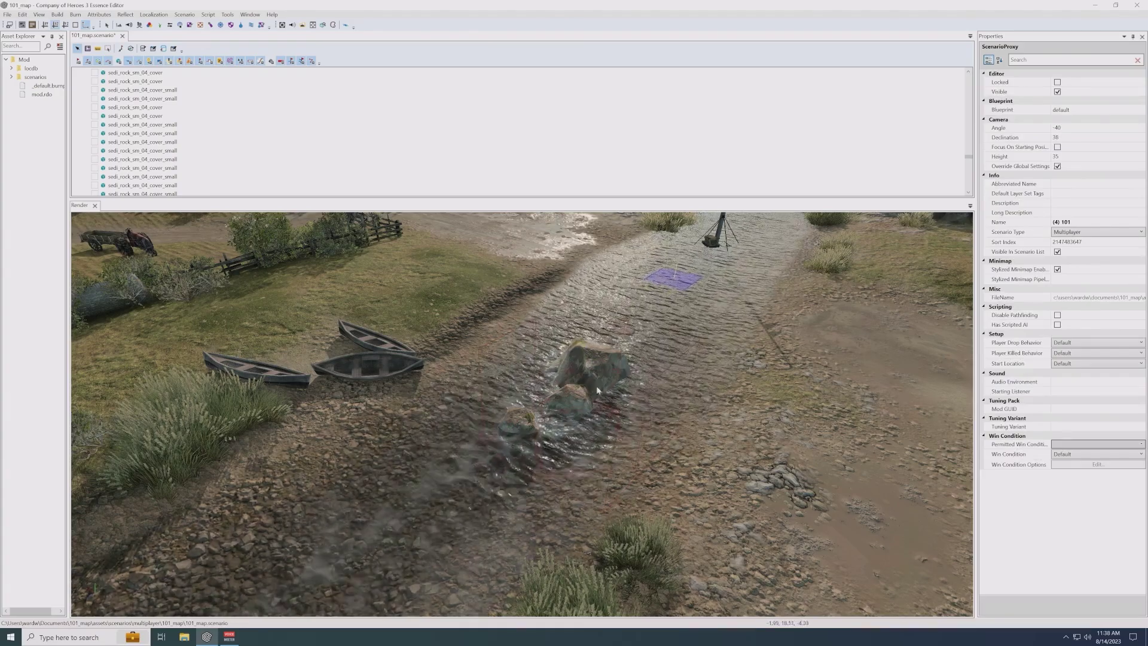
# - Examine the river rocks relative to the boats, baskets and wrecked tower, and inspect the medium munitions point upstream
pyautogui.scroll(-3, 635, 421)
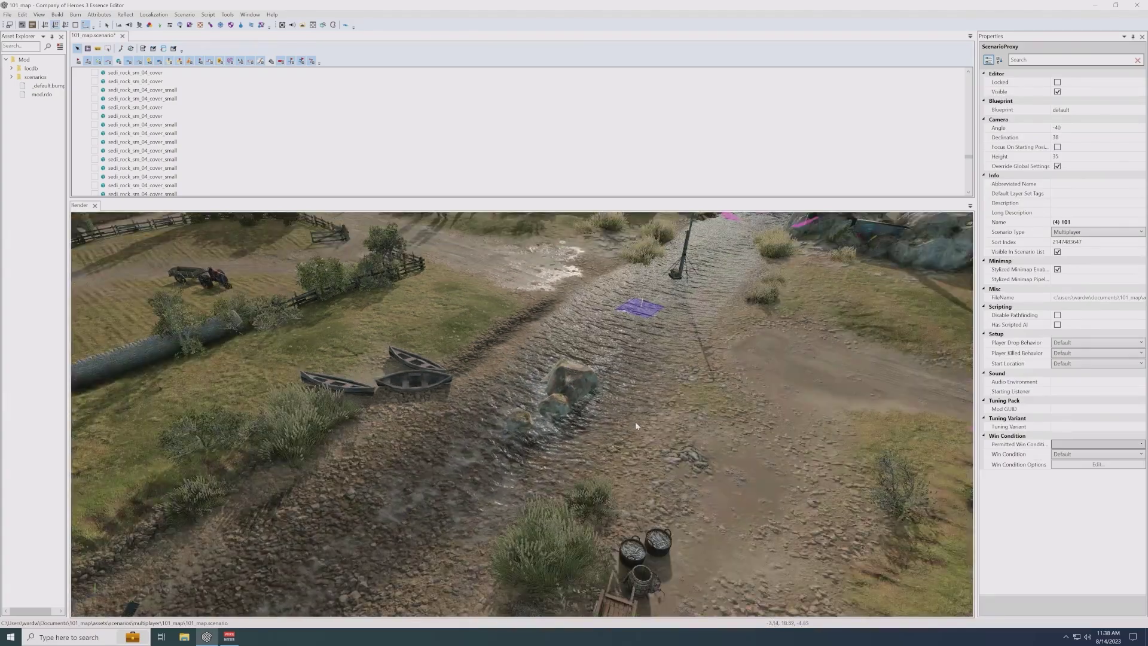
pyautogui.moveTo(635, 422); pyautogui.dragTo(611, 409, button='middle')
pyautogui.scroll(1, 610, 409)
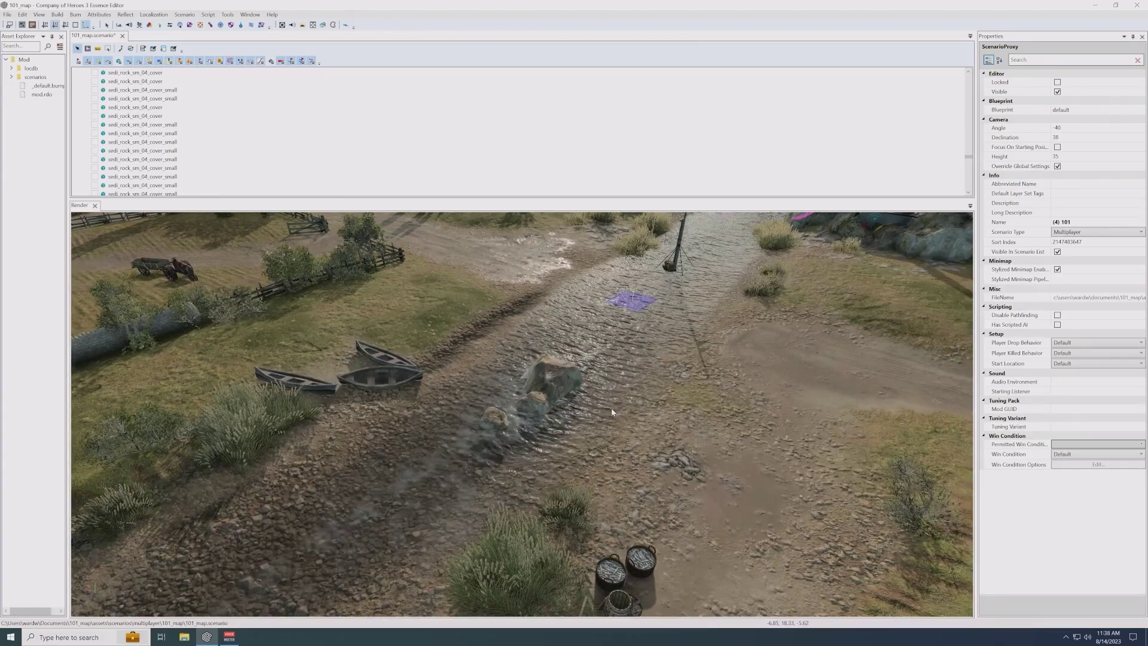
pyautogui.scroll(-2, 611, 413)
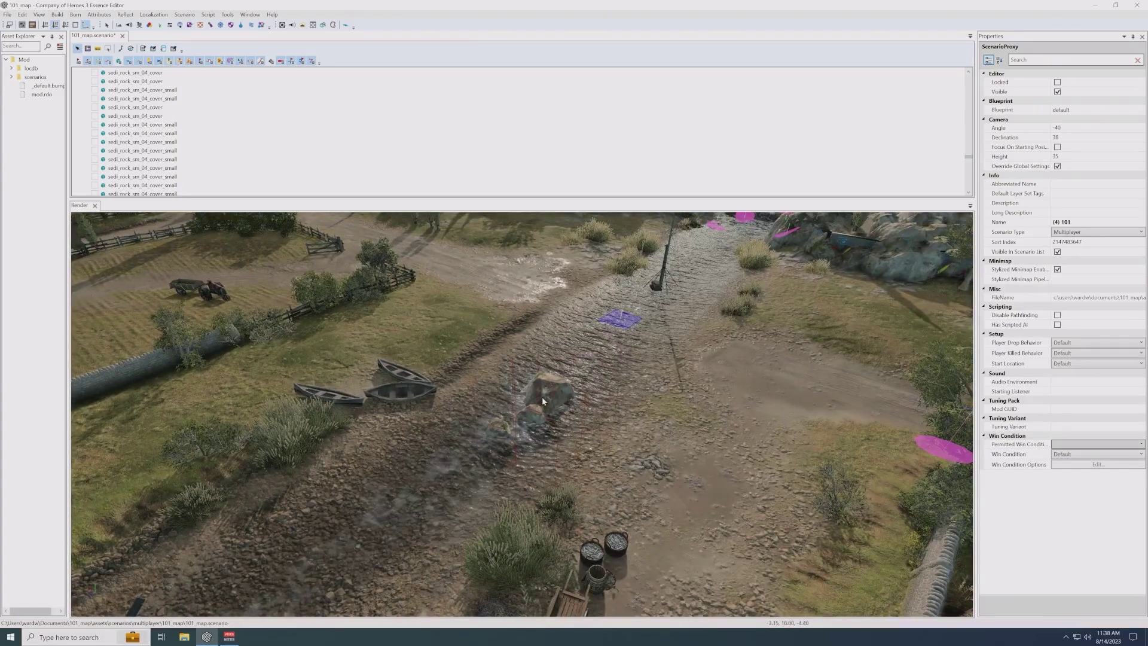
pyautogui.scroll(-1, 538, 430)
pyautogui.scroll(-2, 530, 421)
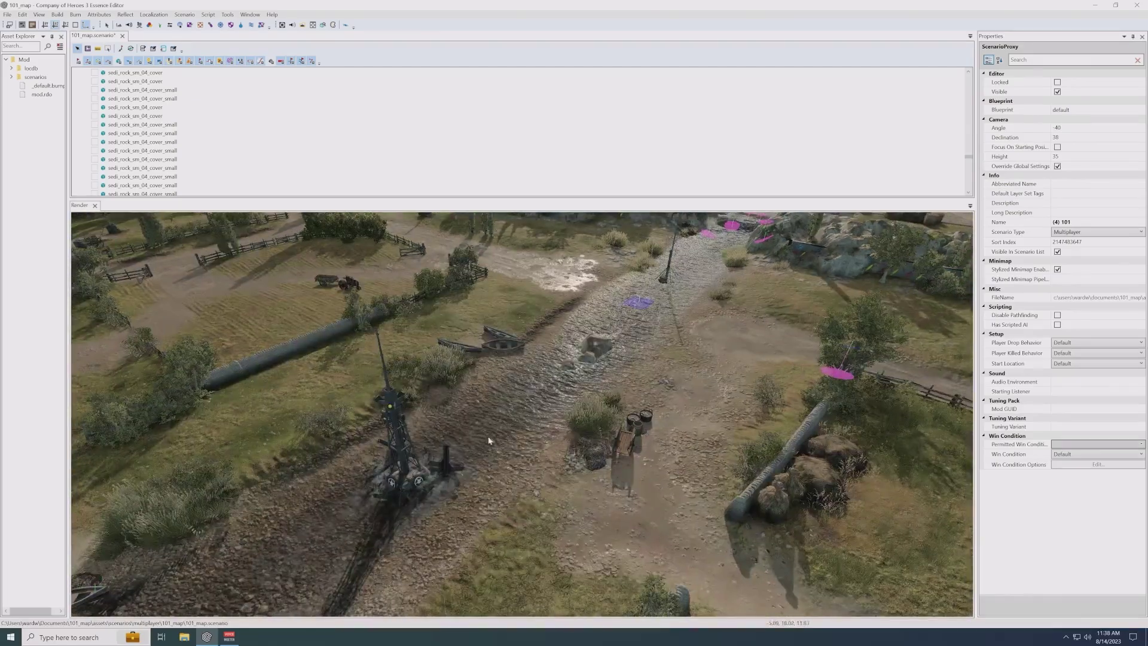
pyautogui.scroll(1, 412, 487)
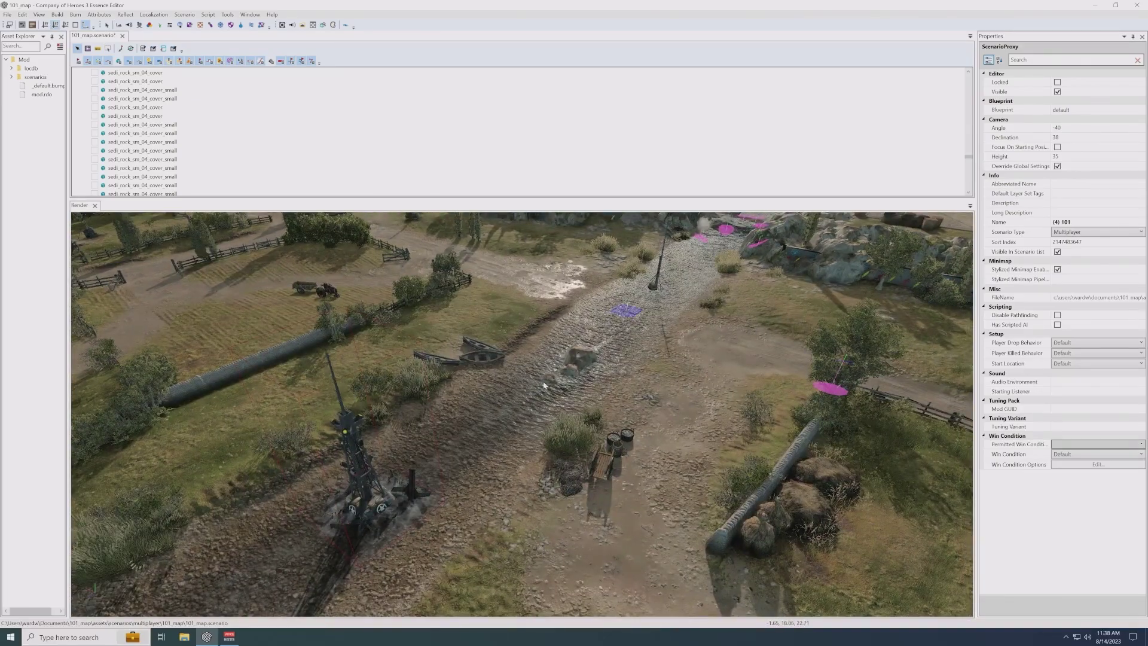
pyautogui.click(652, 294)
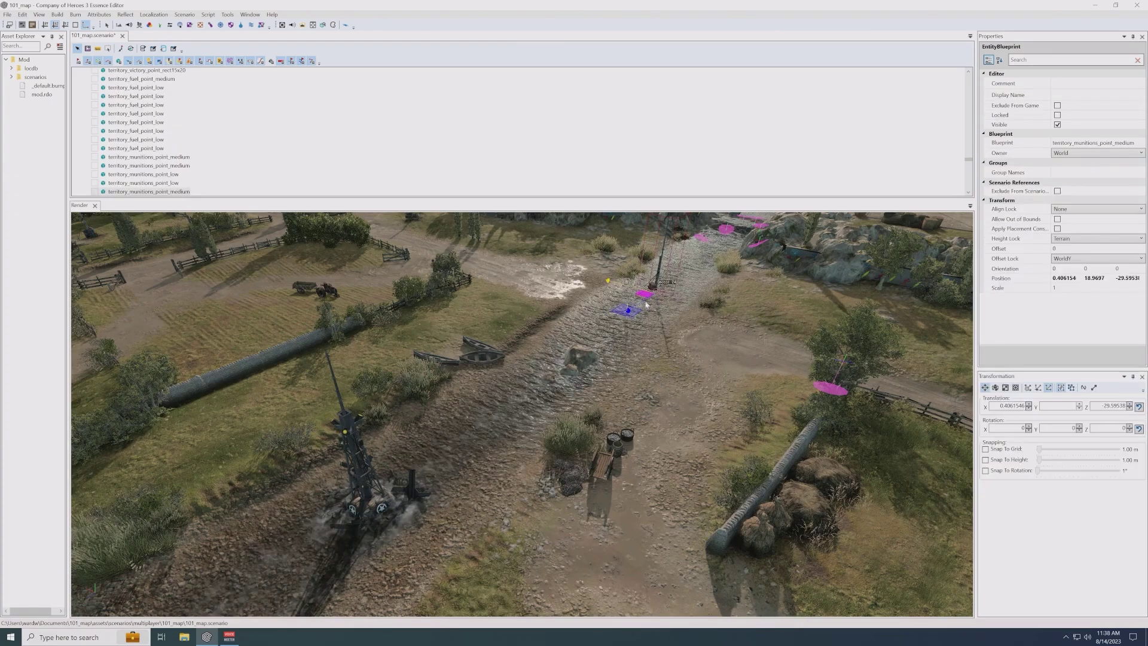
pyautogui.click(591, 380)
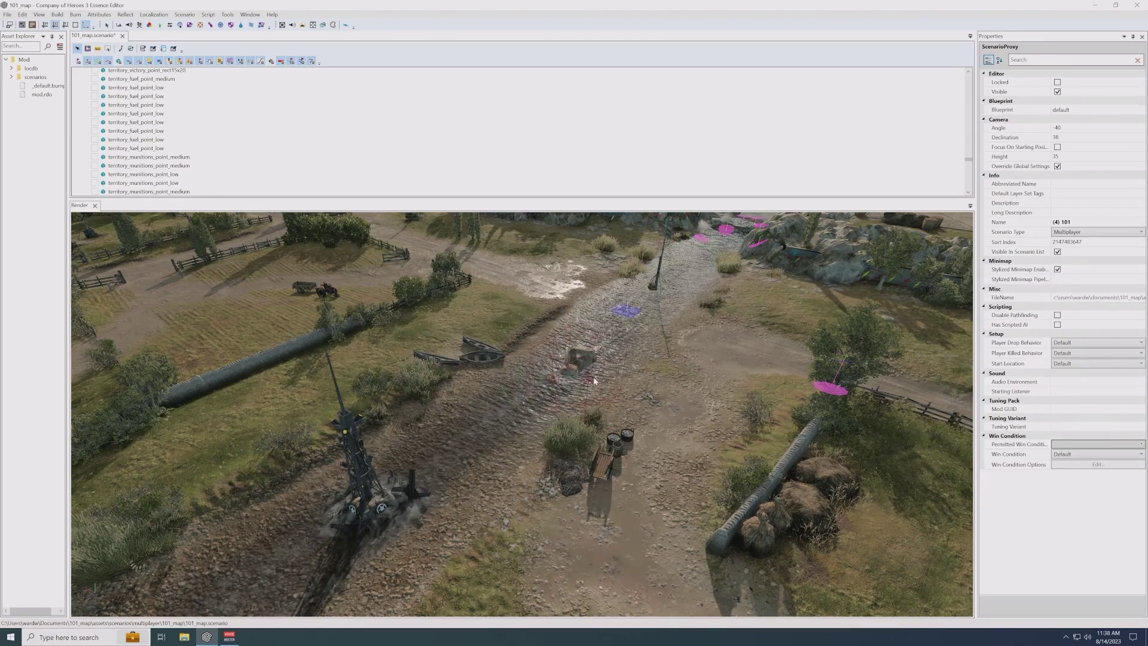
pyautogui.scroll(2, 598, 379)
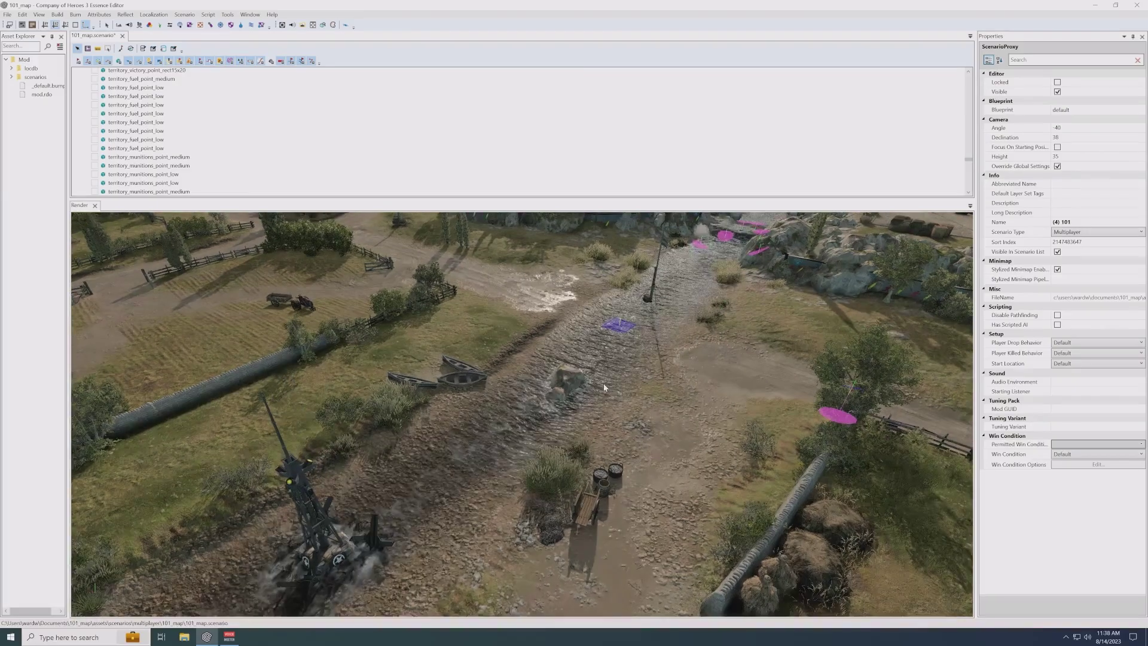
# - Examine the spacing of cover along the riverbed, from the rowing boats, rock and wrecked tower to the hut, pipes and hay bales
pyautogui.scroll(2, 604, 388)
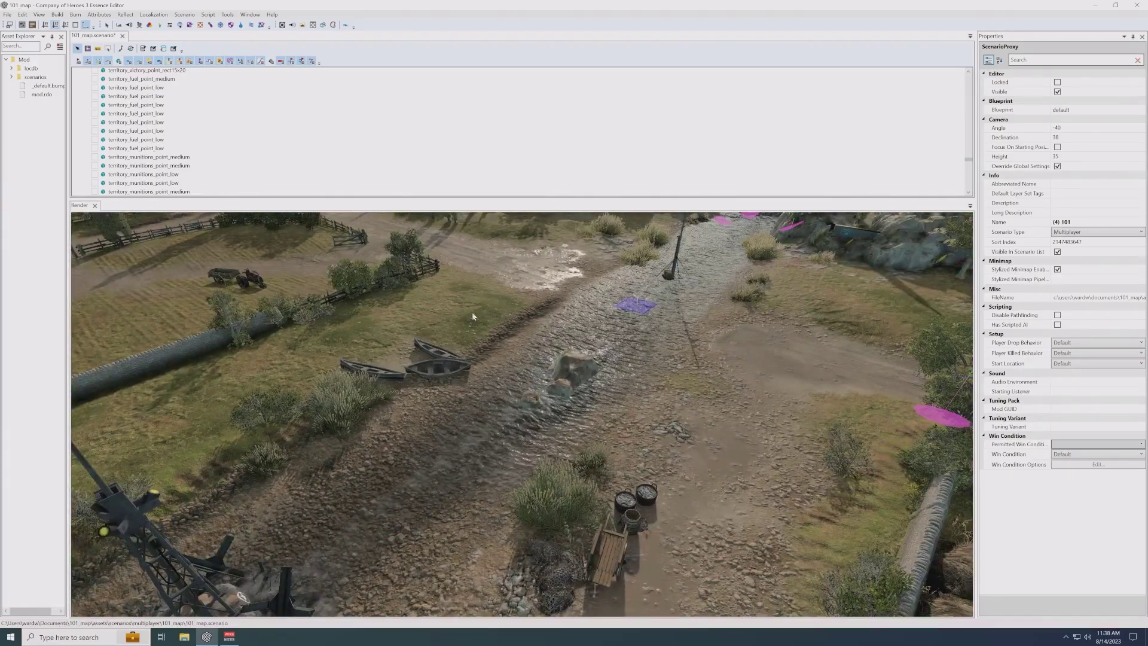
pyautogui.scroll(-2, 513, 368)
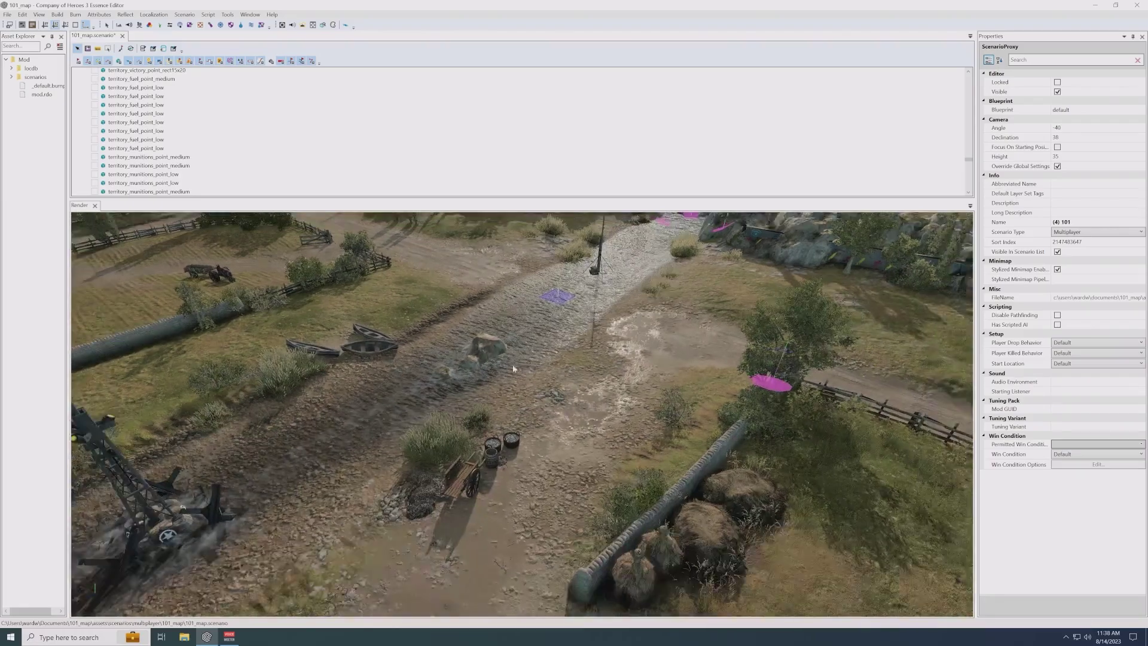
pyautogui.scroll(-1, 513, 368)
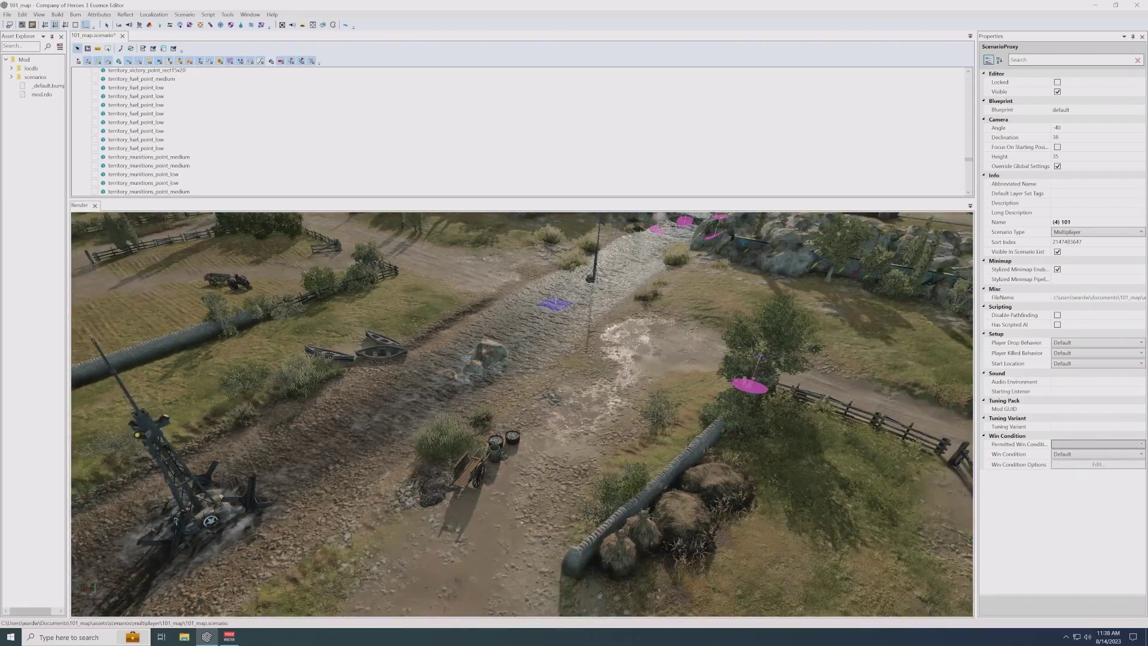
pyautogui.moveTo(518, 484); pyautogui.dragTo(543, 481, button='middle')
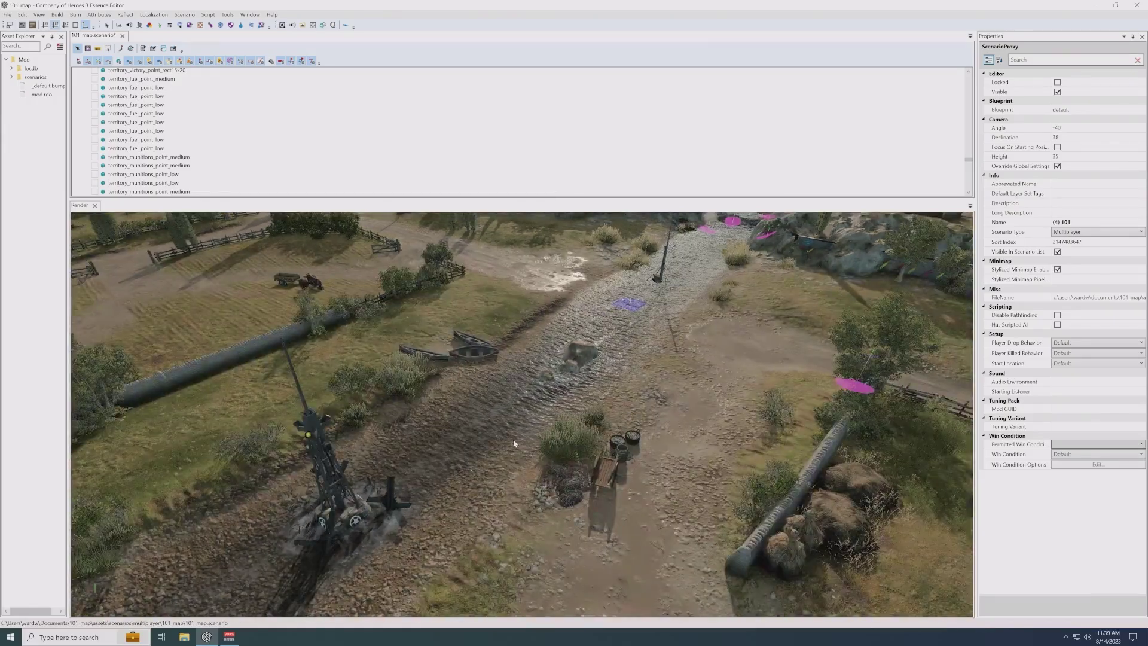
pyautogui.moveTo(450, 426); pyautogui.dragTo(658, 293, button='middle')
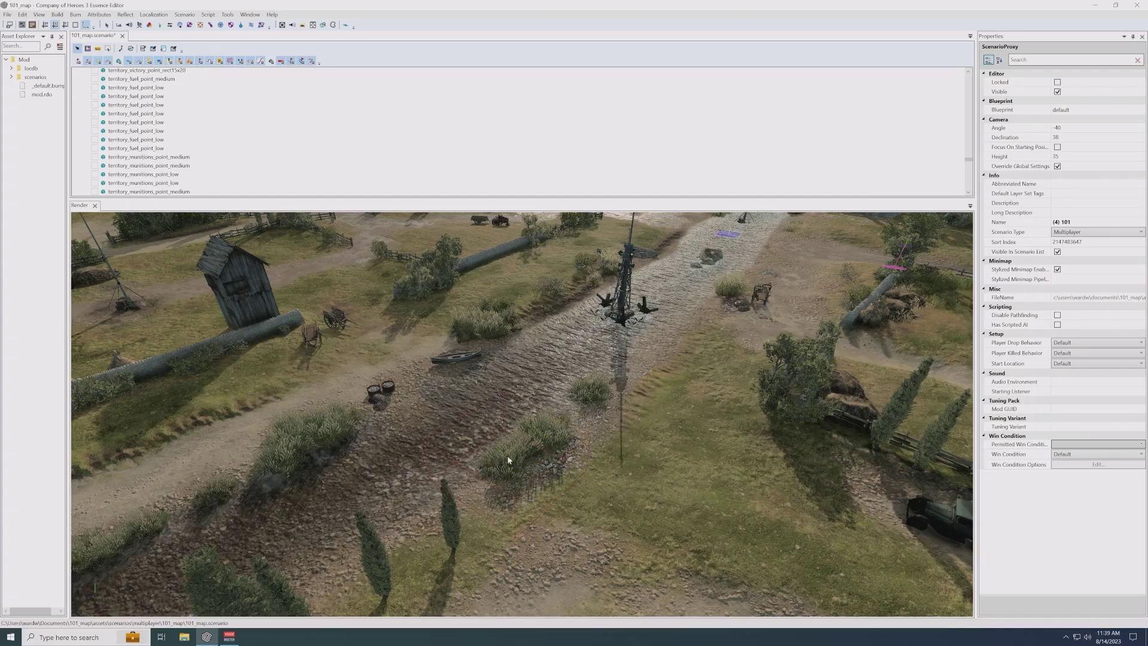
pyautogui.moveTo(540, 438); pyautogui.dragTo(585, 410, button='middle')
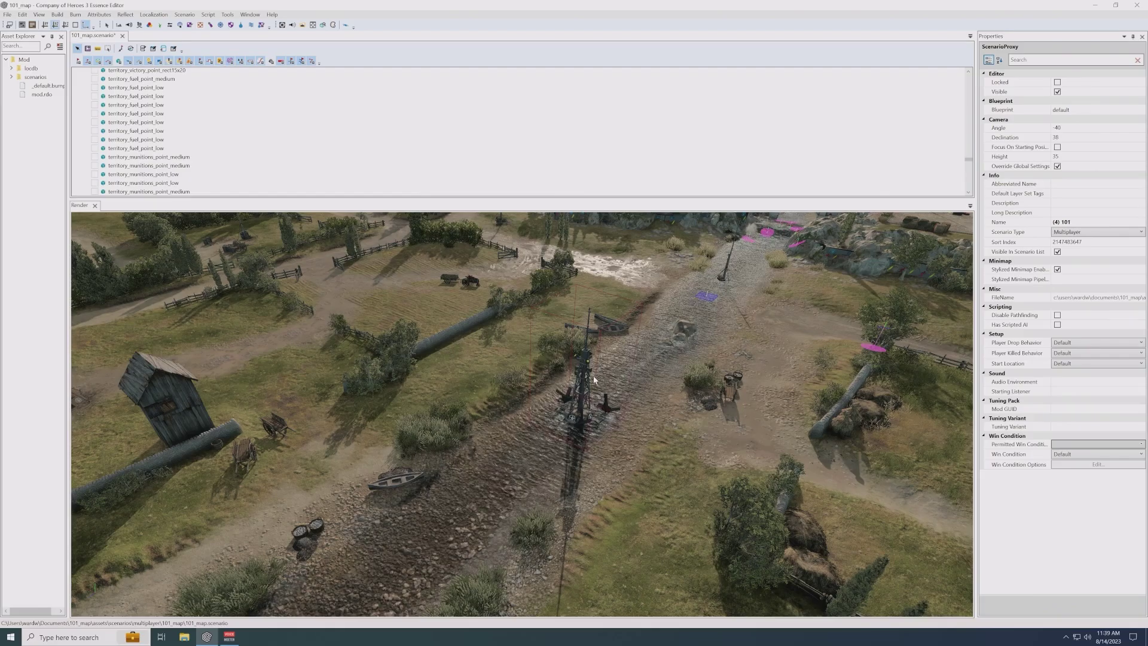
pyautogui.scroll(-2, 603, 397)
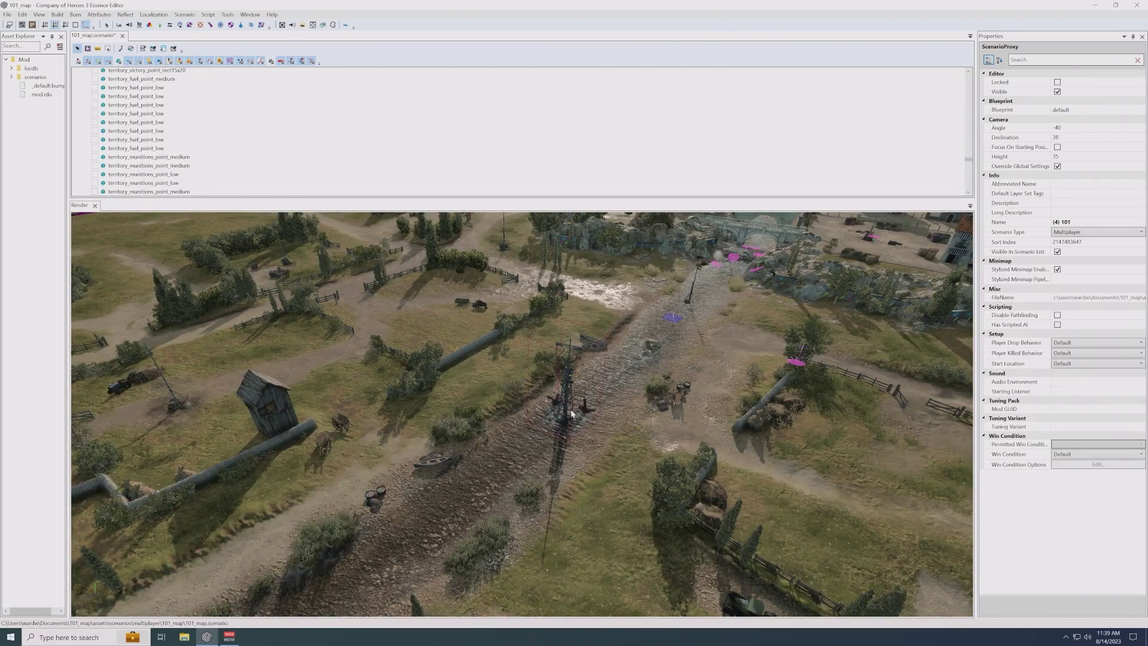
pyautogui.moveTo(667, 411); pyautogui.dragTo(659, 406, button='middle')
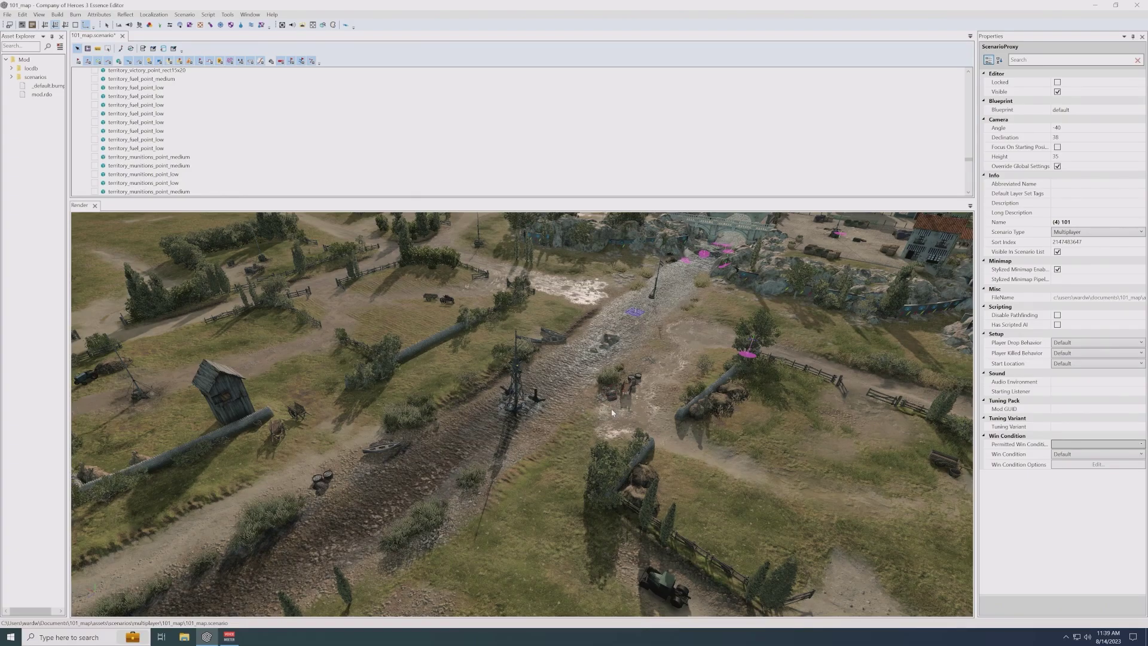
pyautogui.scroll(2, 612, 411)
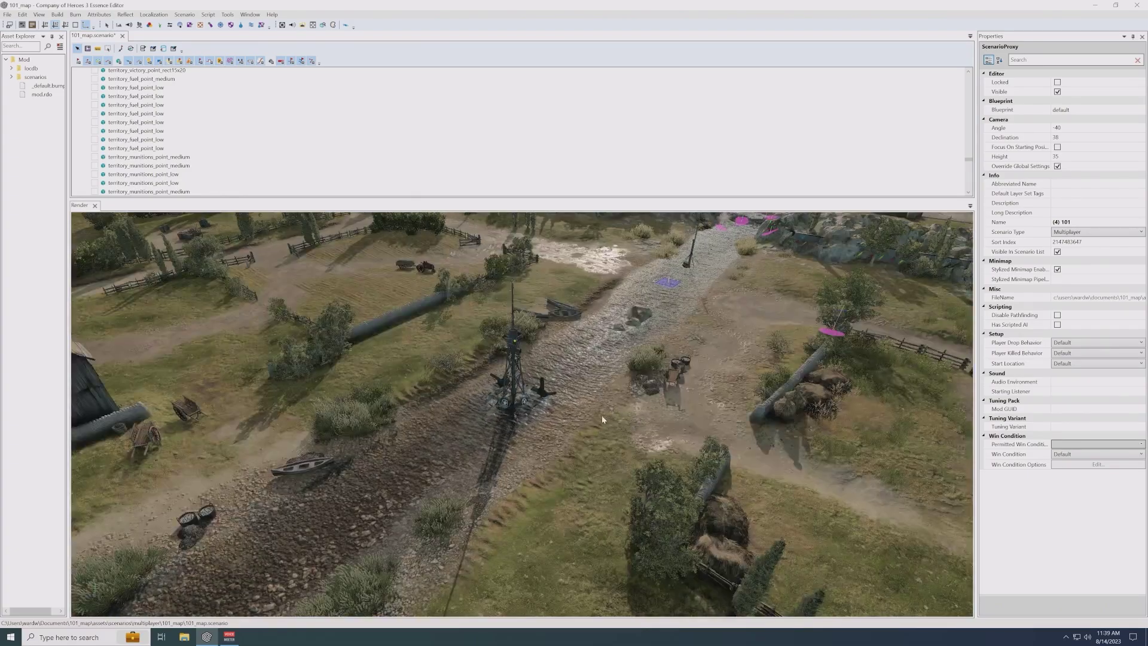
pyautogui.scroll(-2, 602, 417)
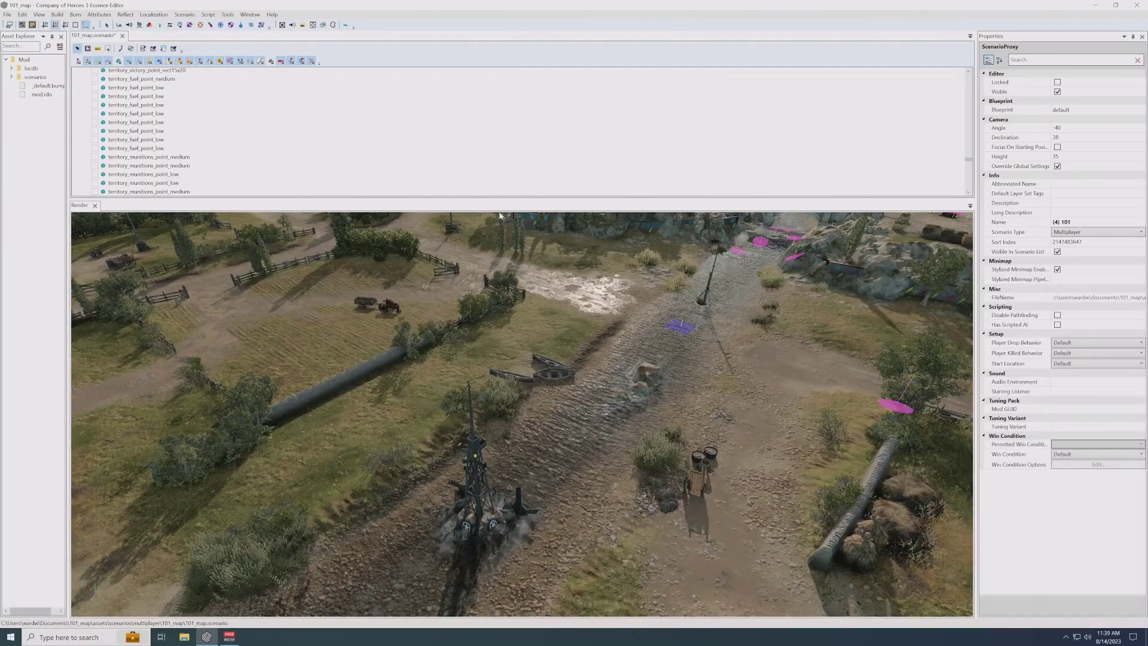
# - Survey the territory points and cover at the dirt crossroads, grassy meadows, parked trucks and farm fields, and return to the riverbed tower
pyautogui.moveTo(496, 347); pyautogui.dragTo(455, 347, button='middle')
pyautogui.moveTo(239, 371); pyautogui.dragTo(414, 475, button='middle')
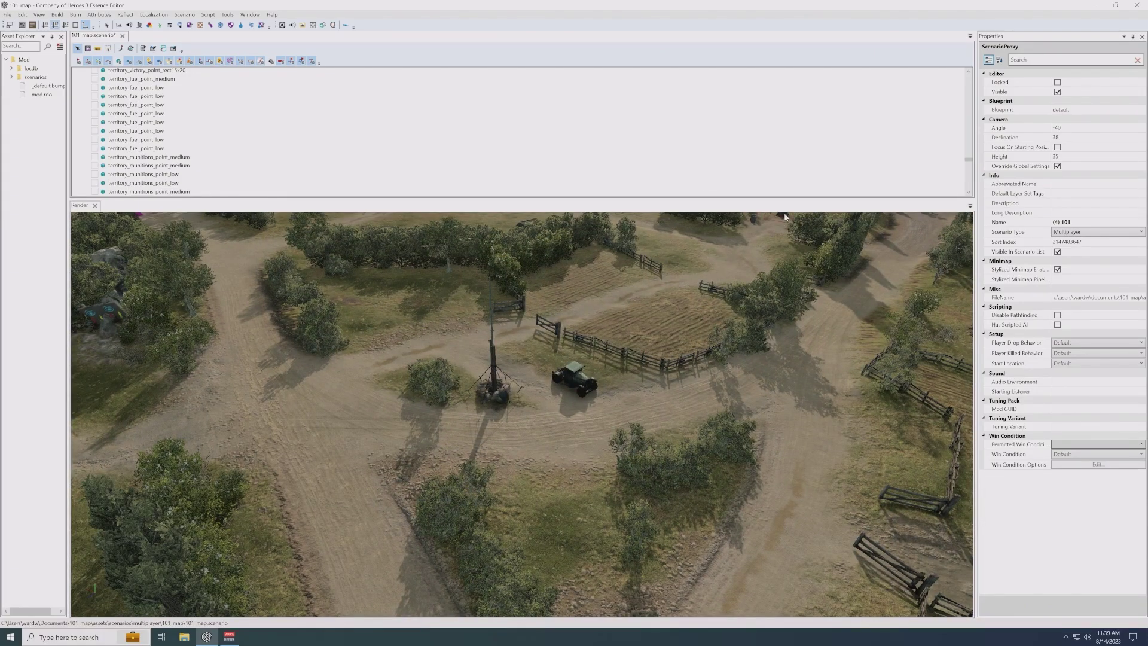
pyautogui.moveTo(662, 399); pyautogui.dragTo(527, 418, button='middle')
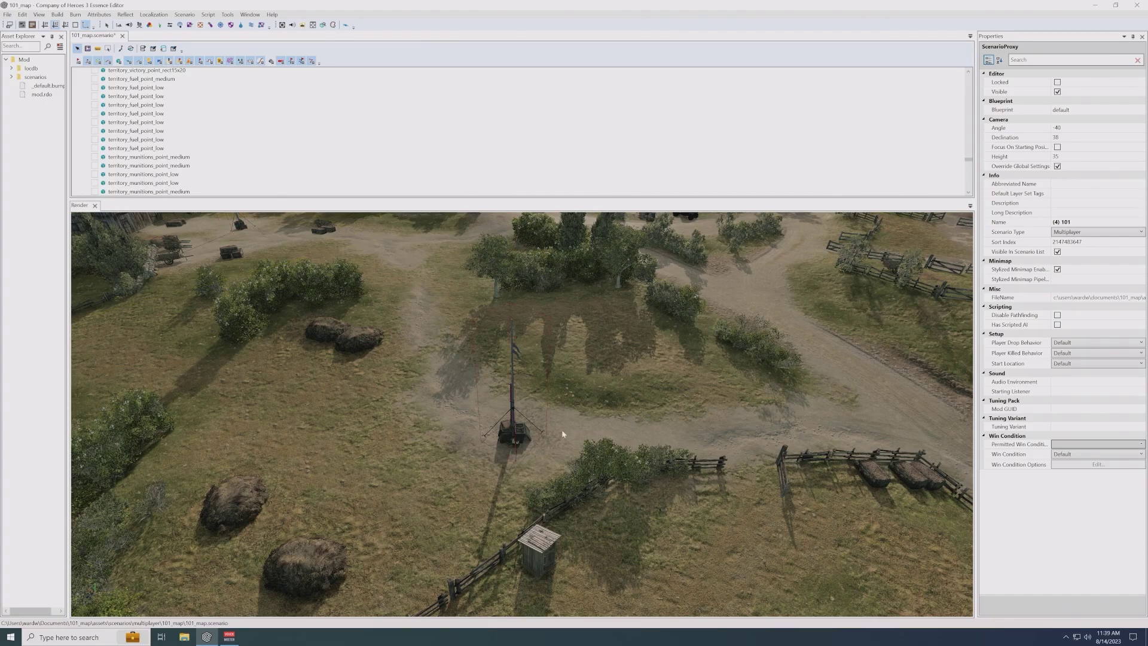
pyautogui.moveTo(565, 474); pyautogui.dragTo(556, 532, button='middle')
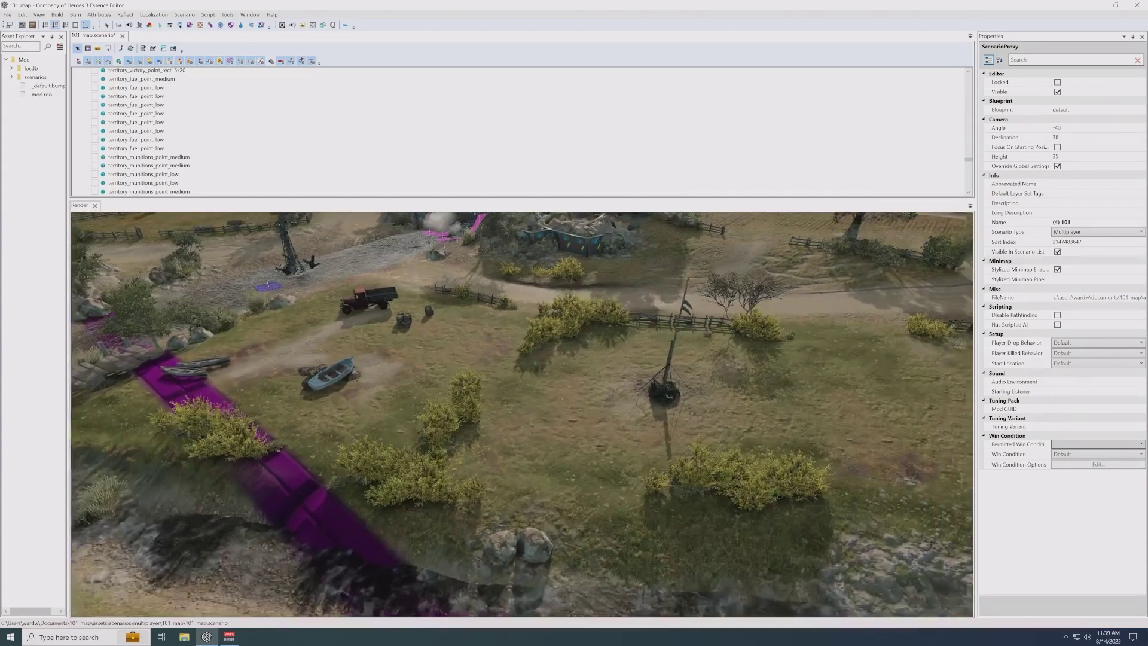
pyautogui.moveTo(636, 472); pyautogui.dragTo(549, 568, button='middle')
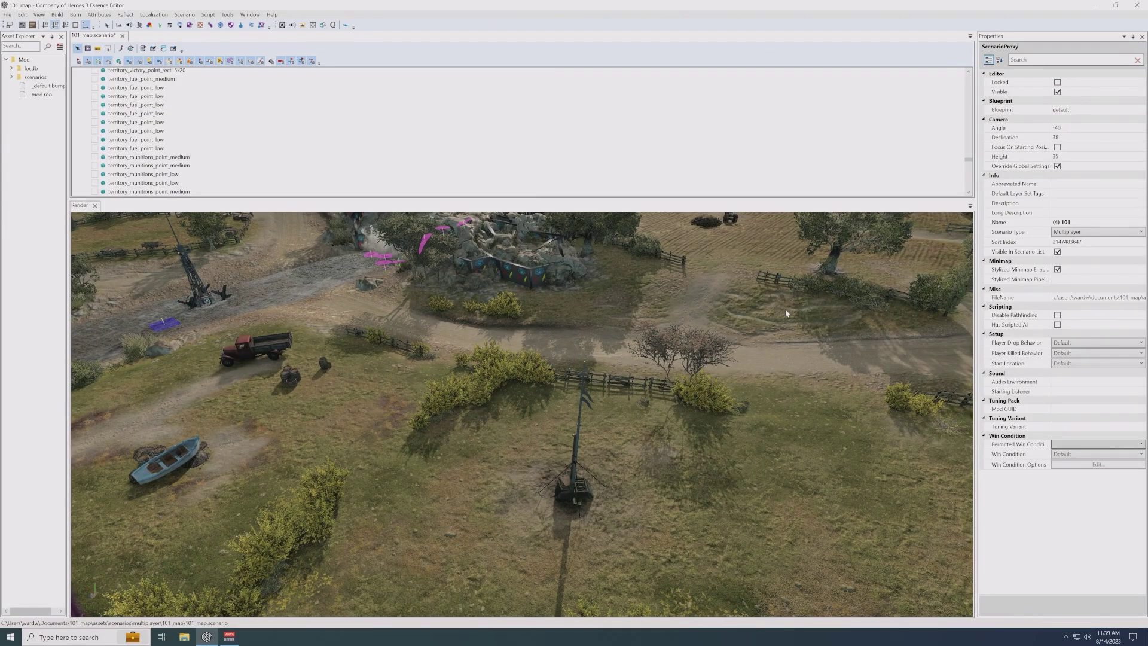
pyautogui.moveTo(610, 380); pyautogui.dragTo(565, 499, button='middle')
pyautogui.moveTo(809, 215); pyautogui.dragTo(751, 314, button='middle')
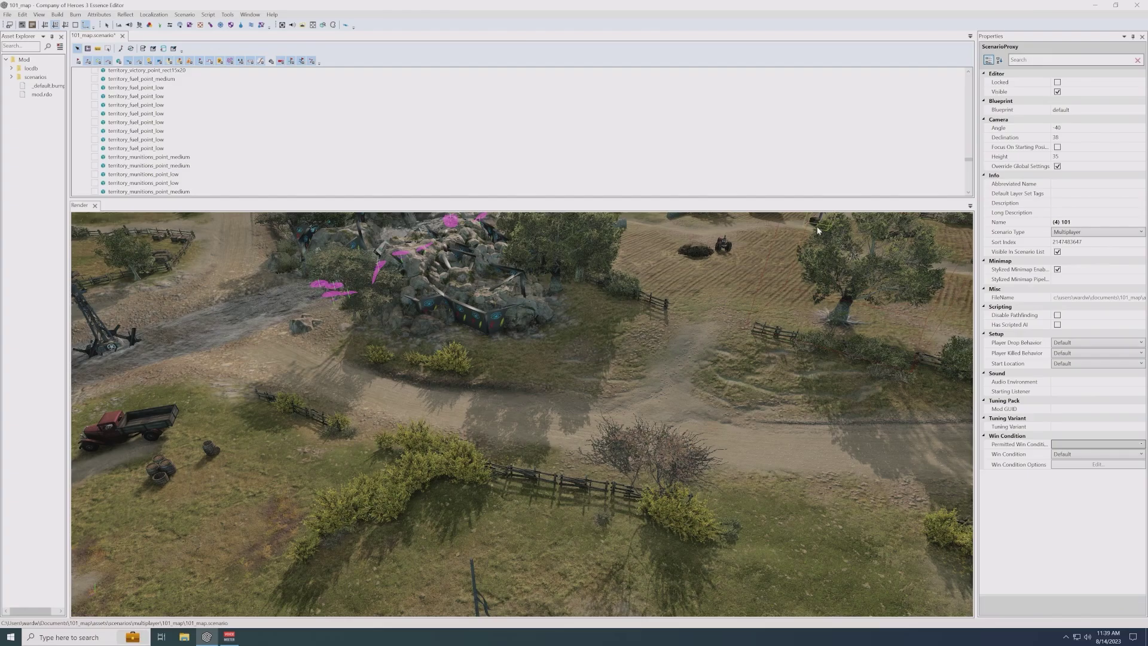
pyautogui.scroll(-3, 814, 231)
pyautogui.moveTo(567, 316); pyautogui.dragTo(563, 430, button='middle')
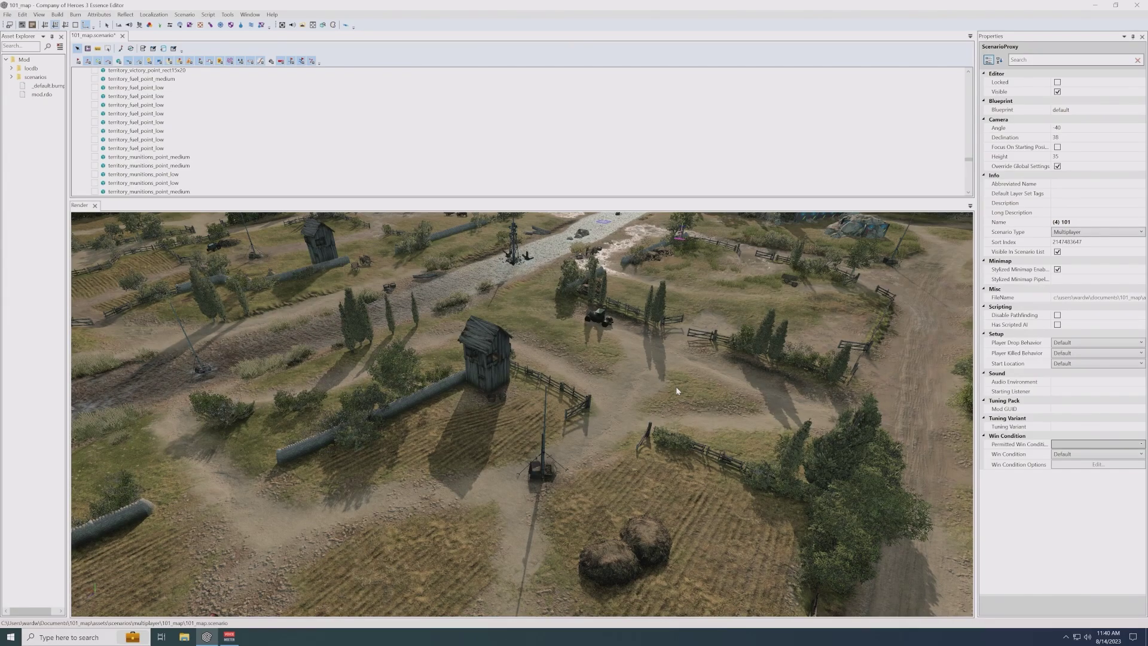
pyautogui.moveTo(574, 247); pyautogui.dragTo(582, 371, button='middle')
pyautogui.scroll(5, 623, 352)
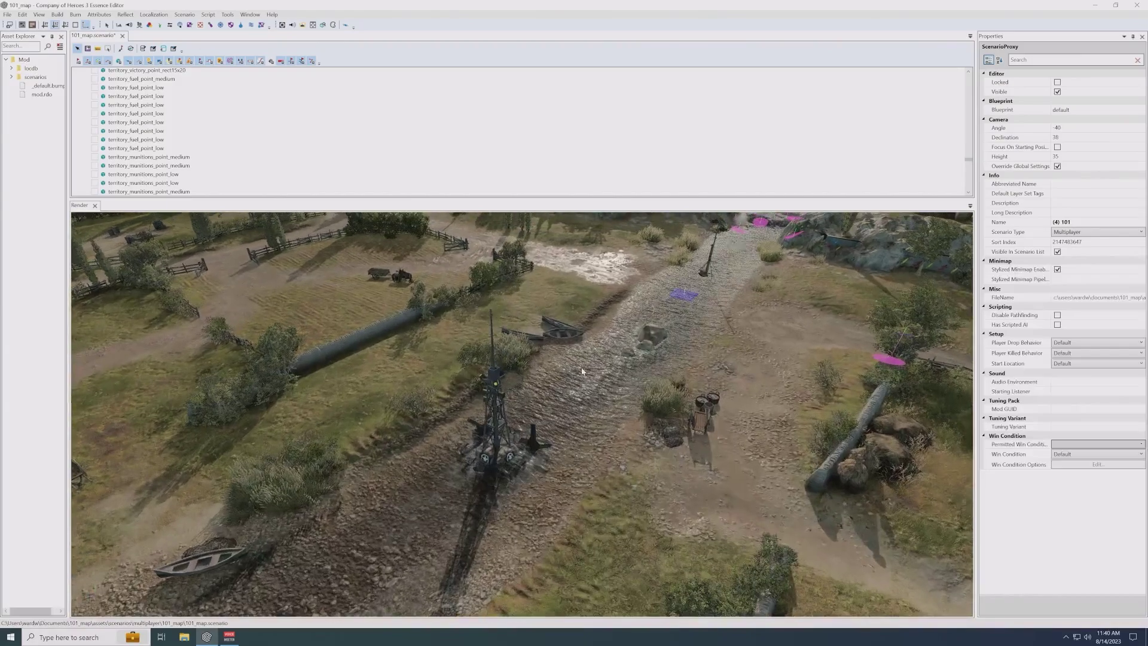
# - Select the victory point in the paved town square and examine the cover and buildings around it
pyautogui.click(525, 438)
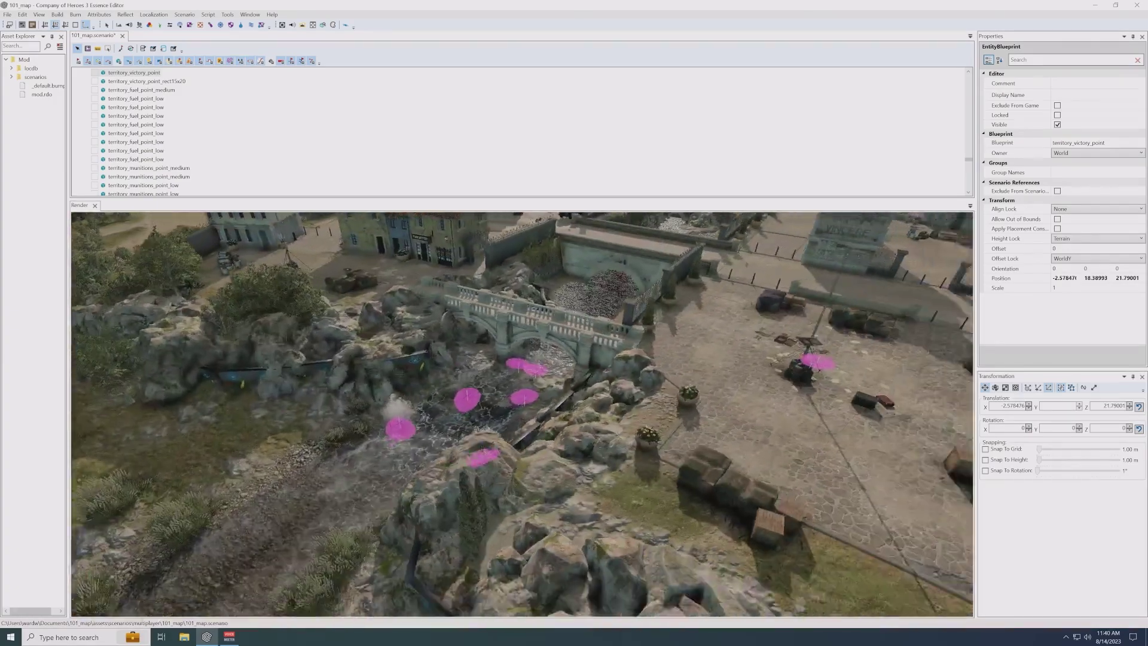
pyautogui.moveTo(830, 433); pyautogui.dragTo(663, 442, button='middle')
pyautogui.scroll(-2, 659, 446)
pyautogui.scroll(1, 659, 447)
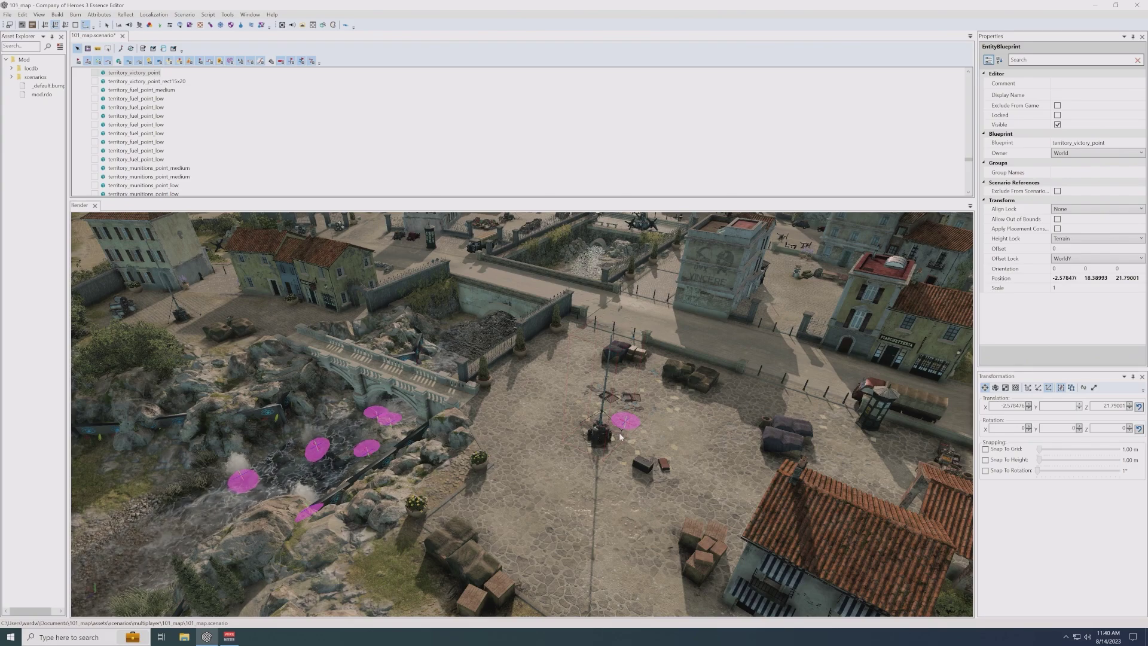
pyautogui.moveTo(597, 446); pyautogui.dragTo(583, 500, button='middle')
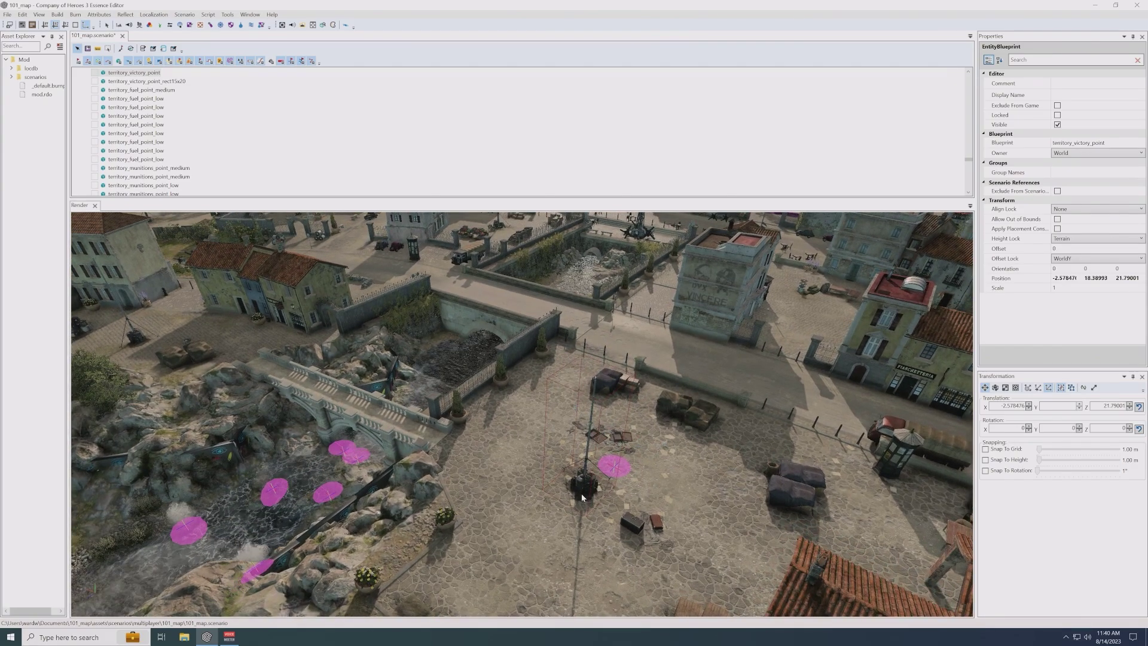
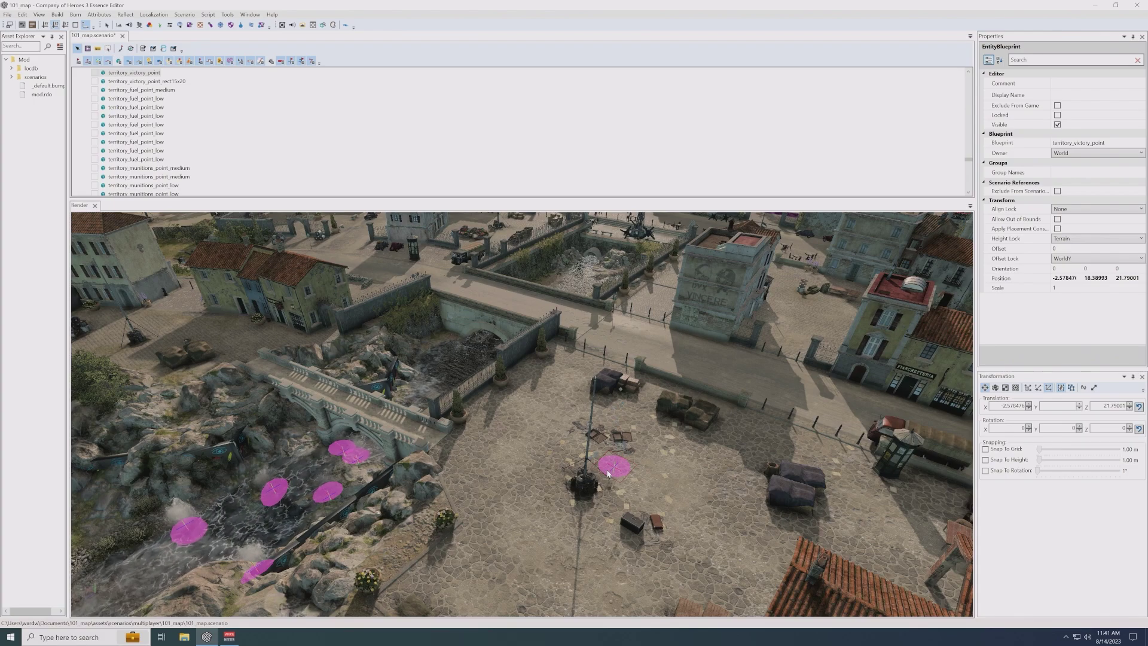
# - View the mod build commands, dismiss them without building, and clear the victory point selection
pyautogui.click(57, 14)
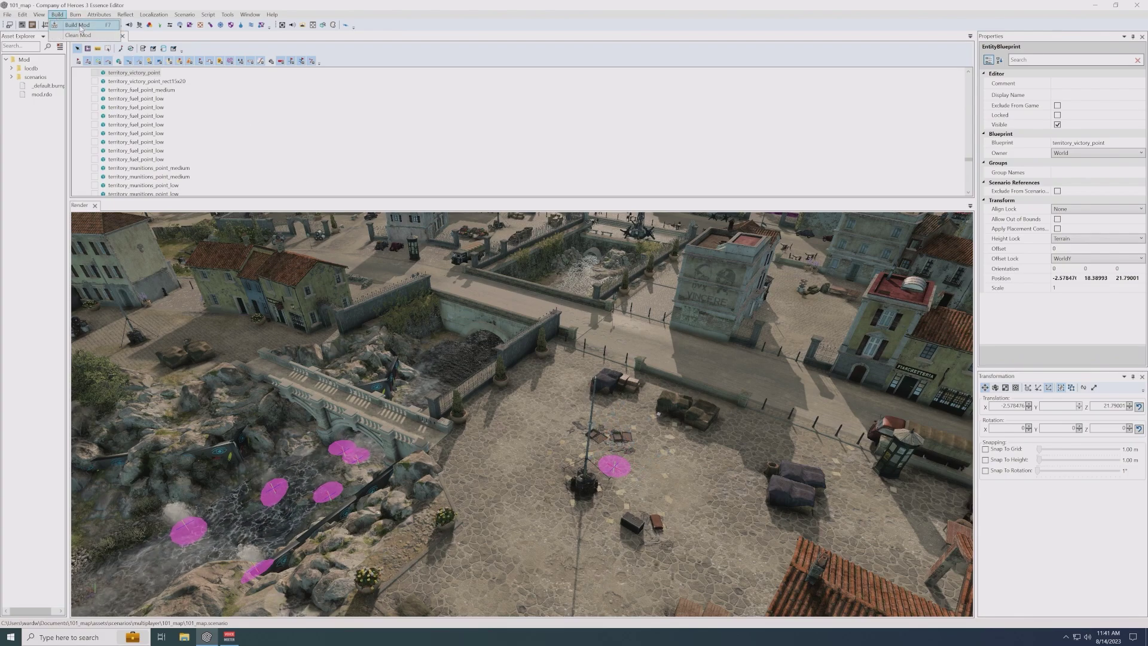
pyautogui.click(529, 400)
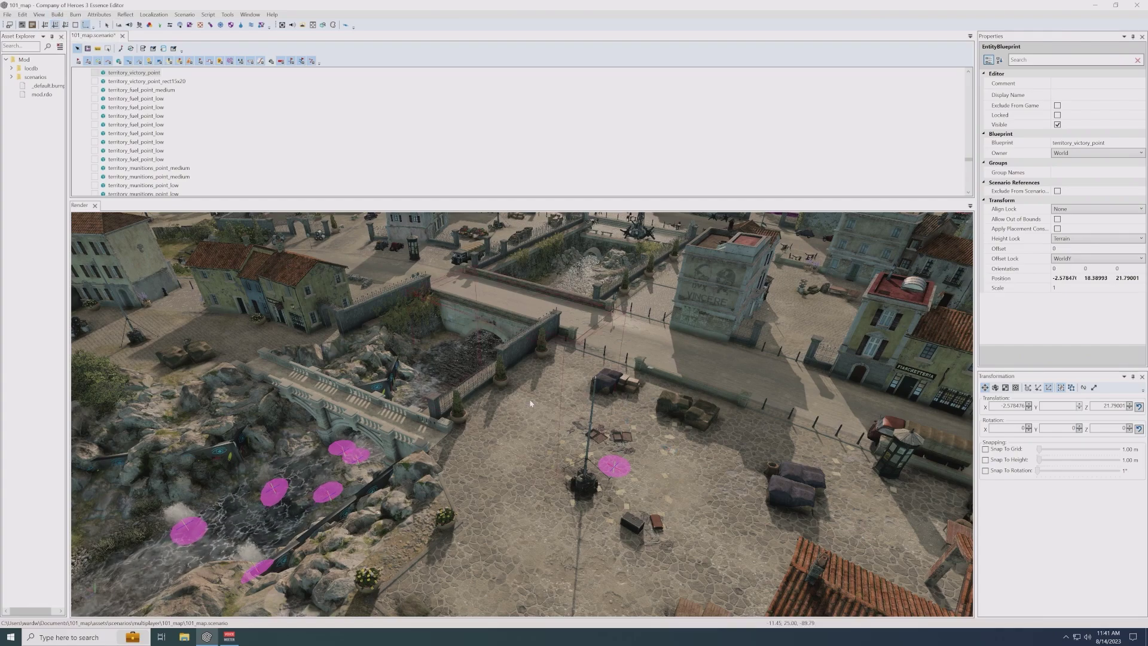
pyautogui.click(527, 401)
pyautogui.click(518, 453)
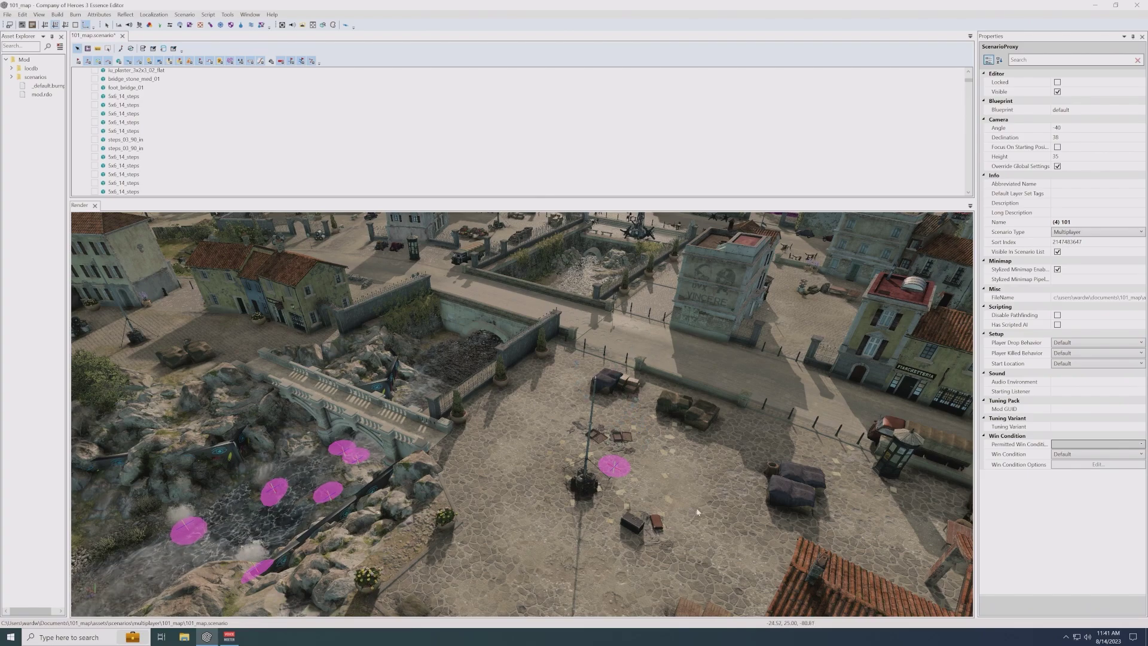
# - Examine the terrain from the town square over the rock cliffs to the open grass between the dirt tracks and riverbed
pyautogui.scroll(-2, 644, 531)
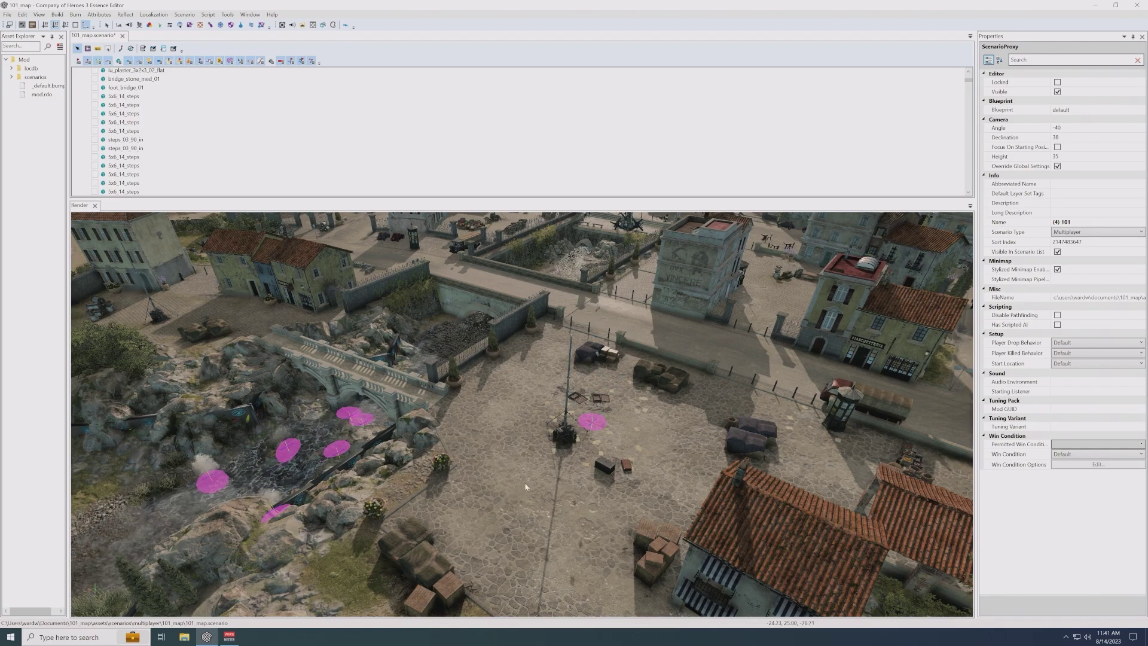
pyautogui.scroll(-5, 527, 485)
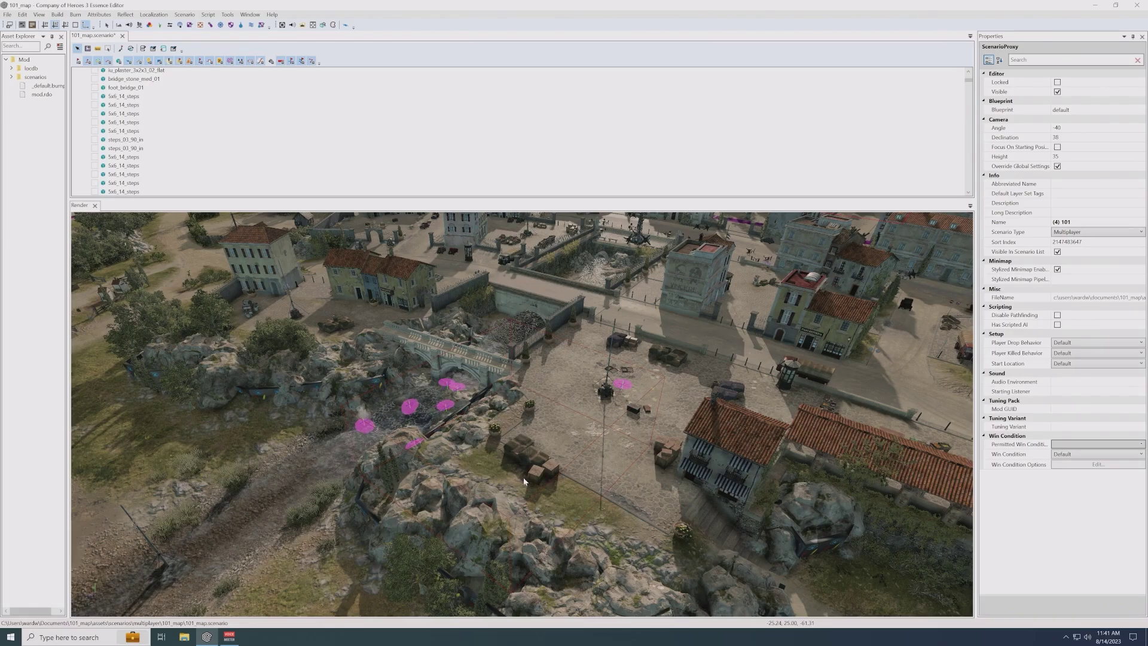
pyautogui.moveTo(575, 493); pyautogui.dragTo(508, 376, button='middle')
pyautogui.scroll(-5, 573, 489)
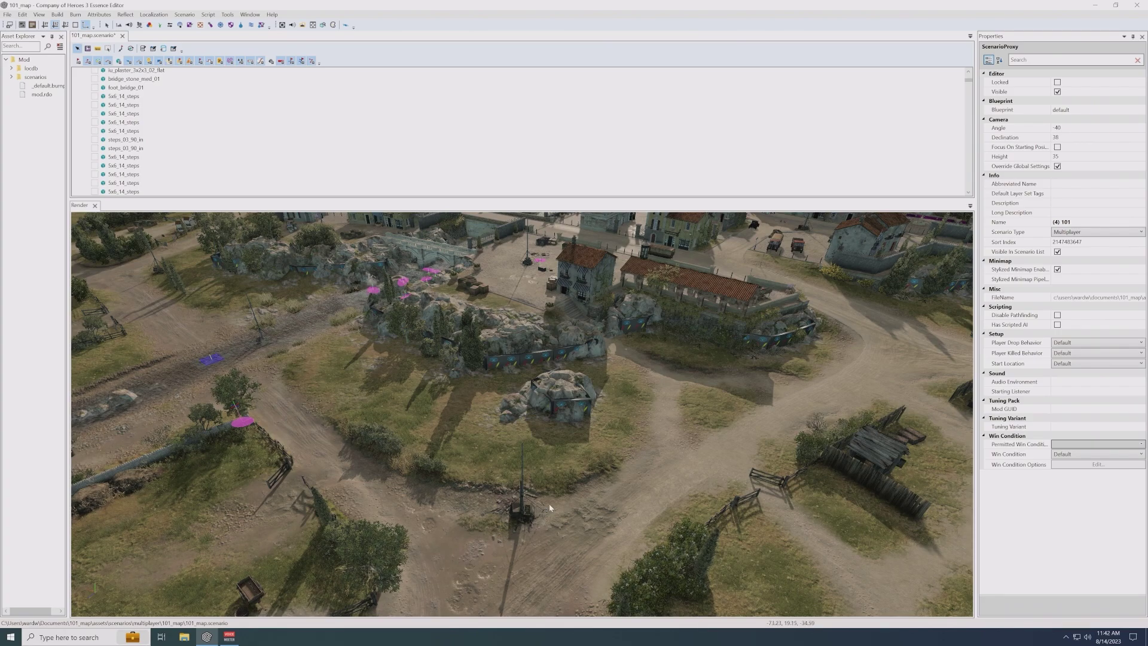
pyautogui.scroll(3, 486, 486)
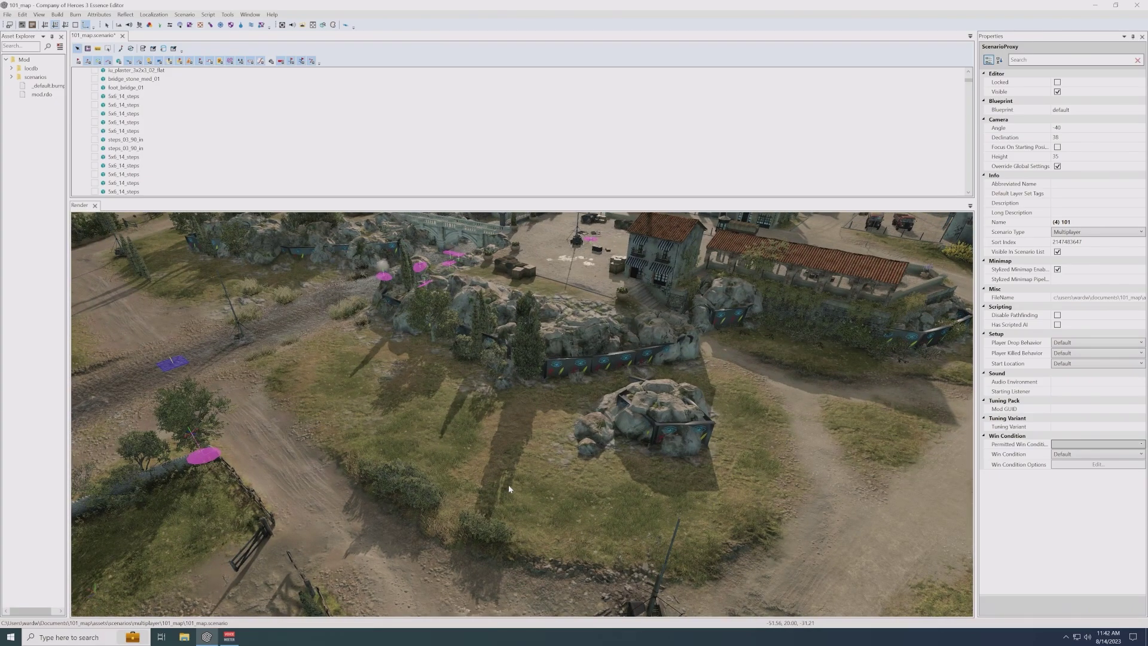
pyautogui.scroll(1, 509, 489)
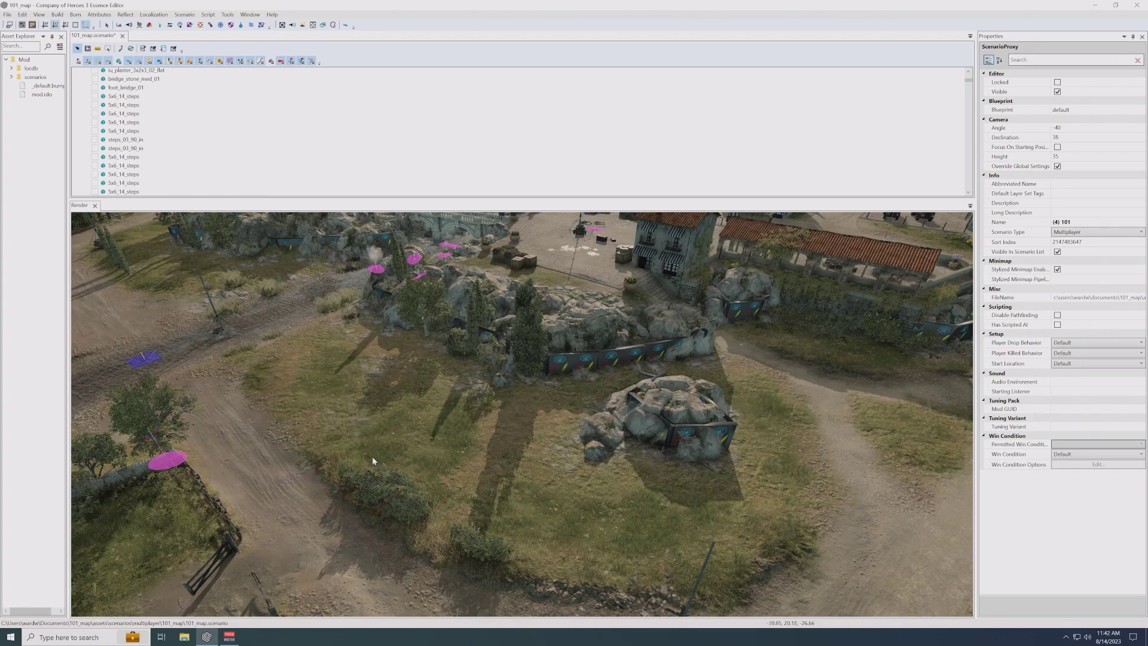
pyautogui.moveTo(371, 458); pyautogui.dragTo(423, 484, button='middle')
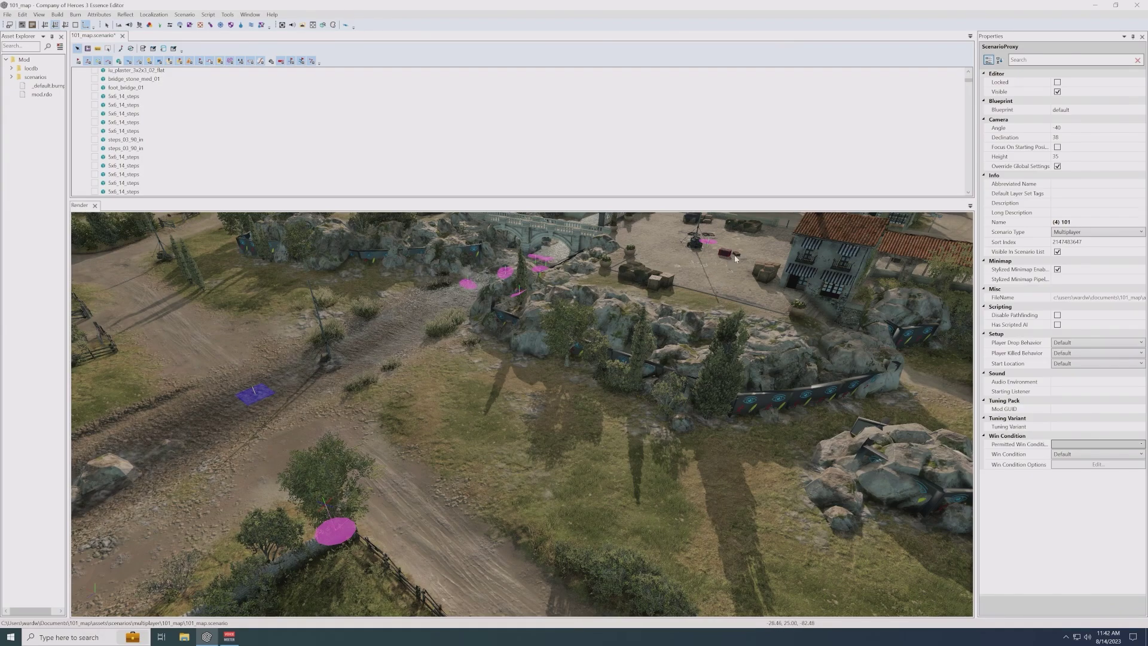
# - Move a suitcase_04 from the town square to the grass beside the dirt track, about X -29.98, Z -23.73, and delete it
pyautogui.moveTo(740, 257); pyautogui.dragTo(643, 431)
pyautogui.moveTo(642, 431); pyautogui.dragTo(563, 476, button='middle')
pyautogui.scroll(4, 598, 490)
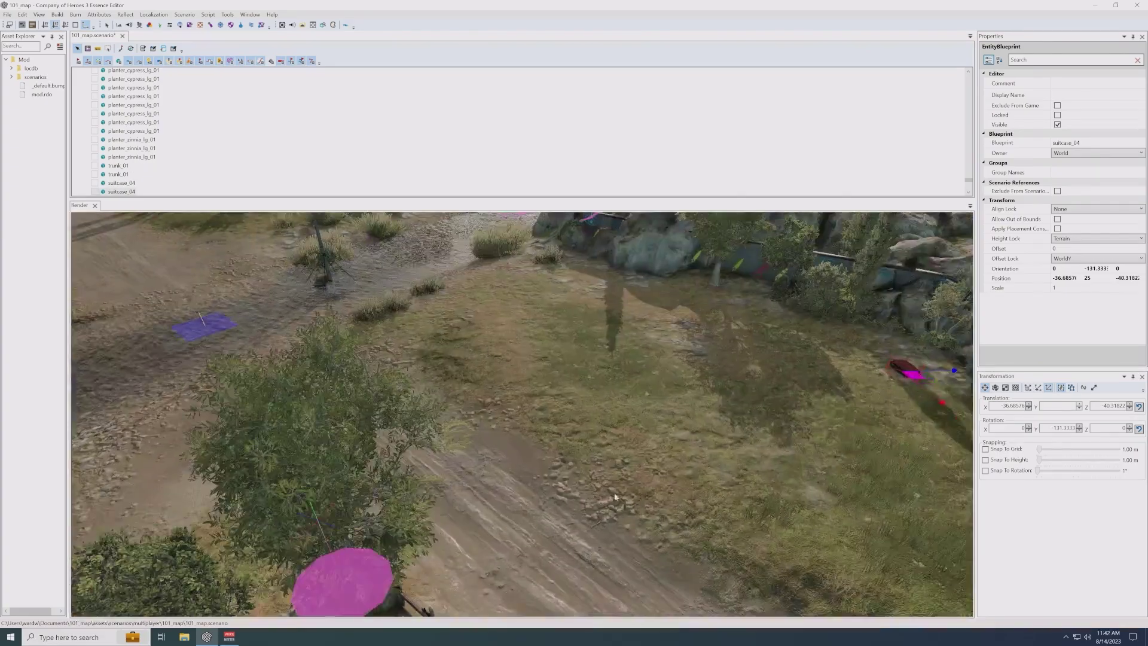
pyautogui.click(632, 508)
pyautogui.moveTo(648, 514); pyautogui.dragTo(656, 514, button='middle')
pyautogui.scroll(3, 655, 513)
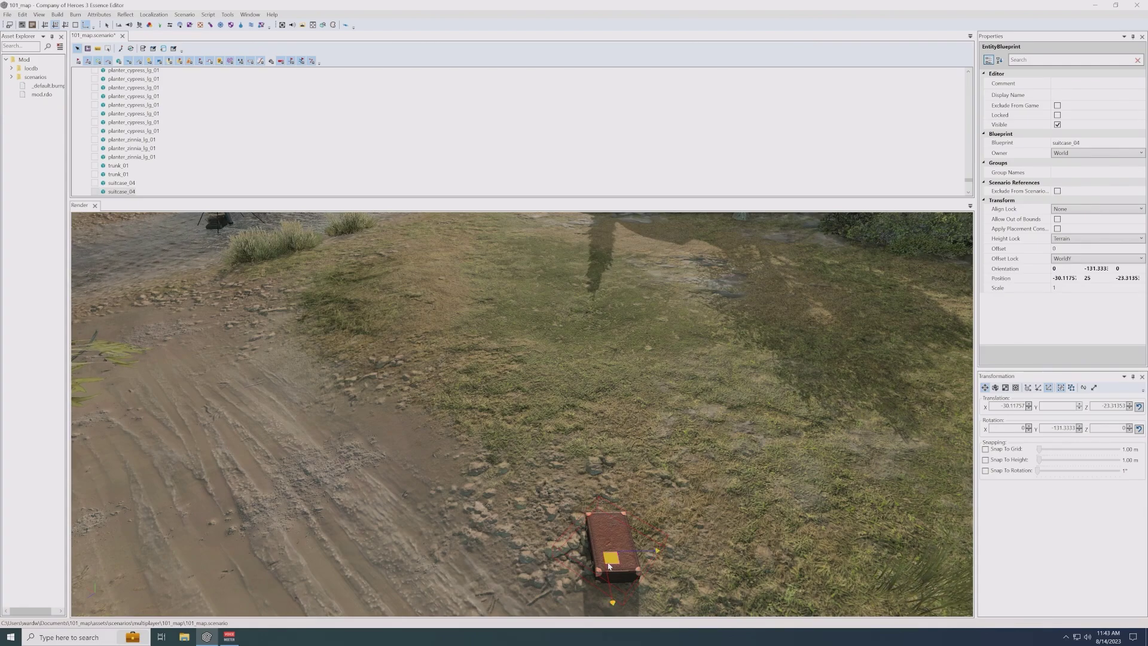
pyautogui.moveTo(612, 563); pyautogui.dragTo(617, 545)
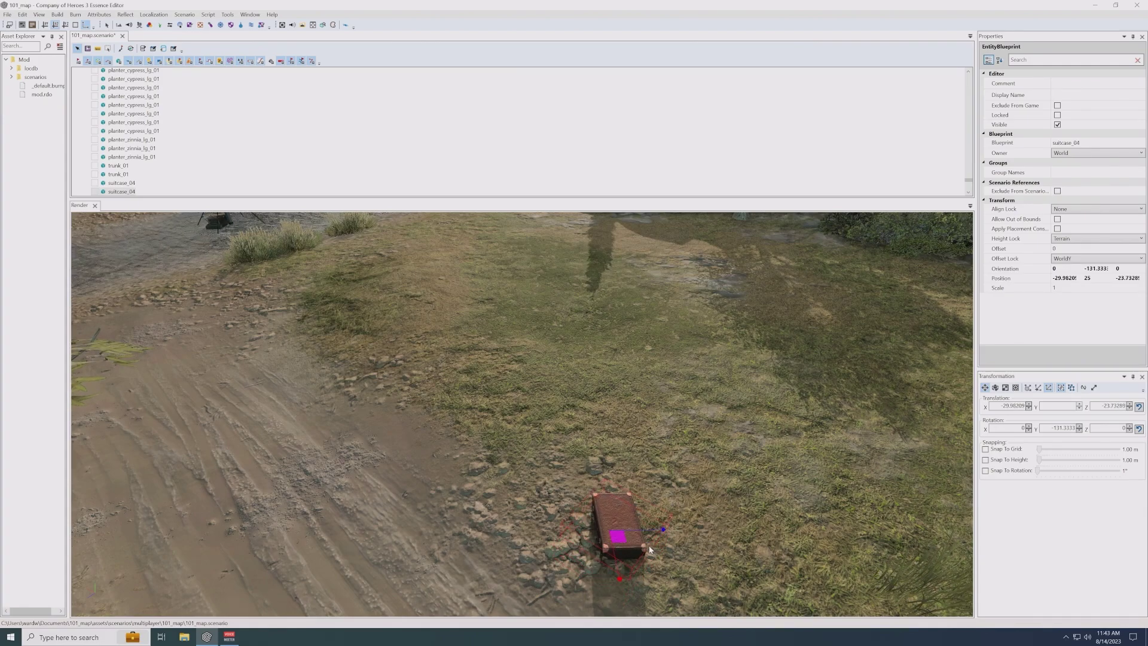
pyautogui.press('Delete')
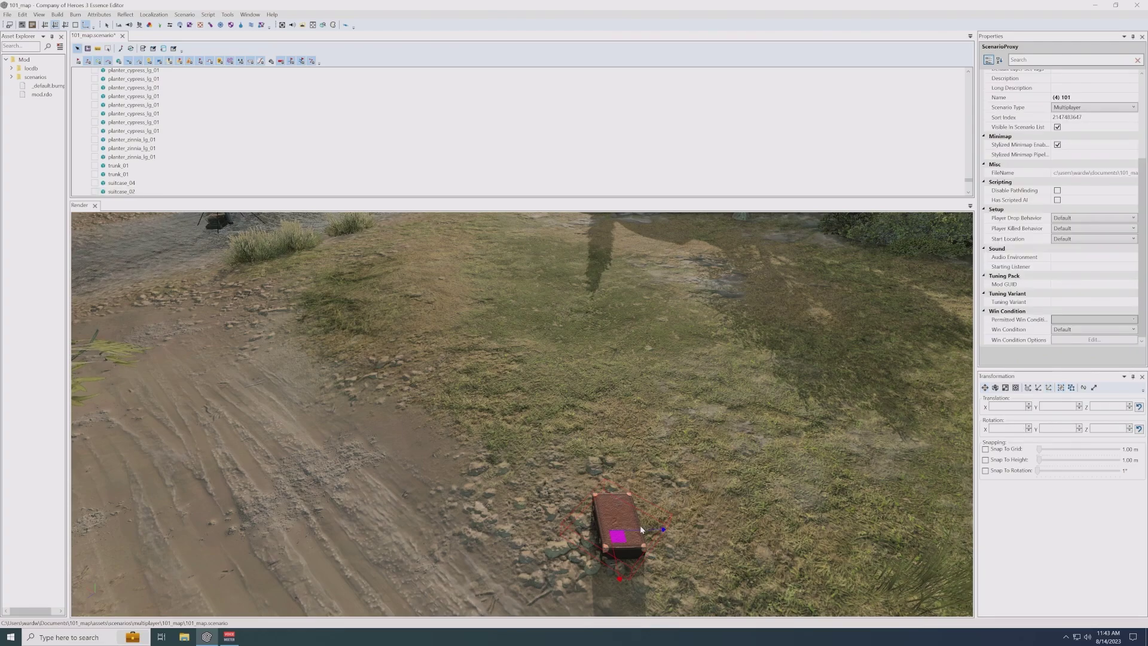
pyautogui.scroll(-5, 642, 529)
pyautogui.moveTo(587, 458)
pyautogui.mouseDown(button='middle')
pyautogui.moveTo(584, 445)
pyautogui.moveTo(601, 448)
pyautogui.moveTo(589, 452)
pyautogui.mouseUp(button='middle')
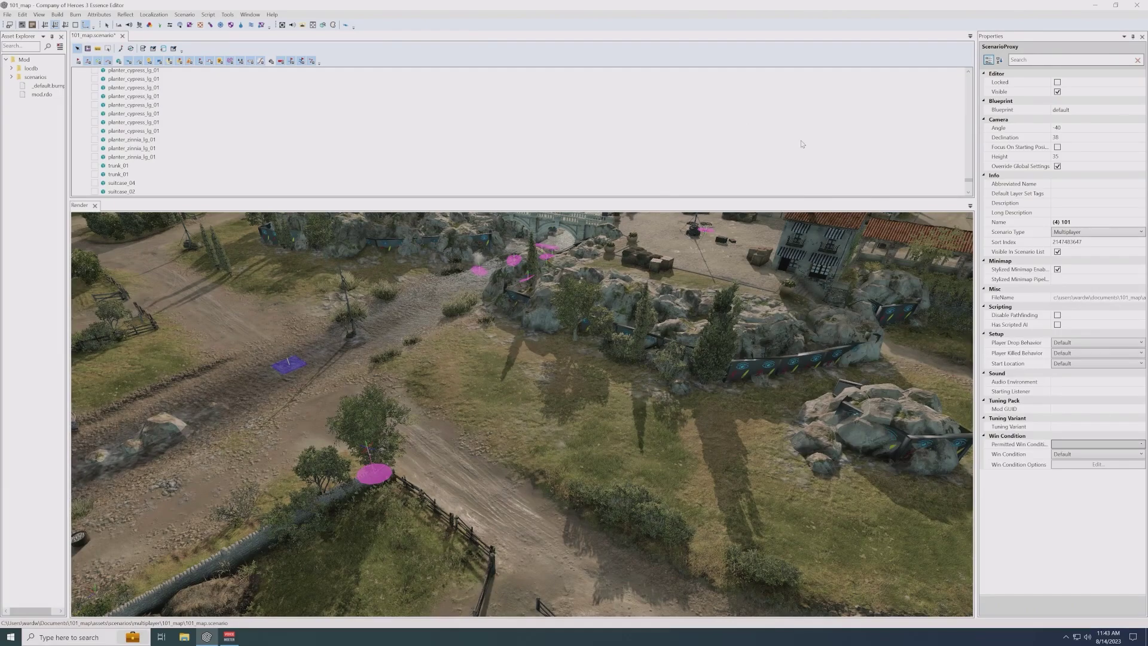
# - Expand the terrain Tiles group in the scenario tree and select the dirt_pile_large_01 tile
pyautogui.moveTo(968, 193); pyautogui.dragTo(969, 199)
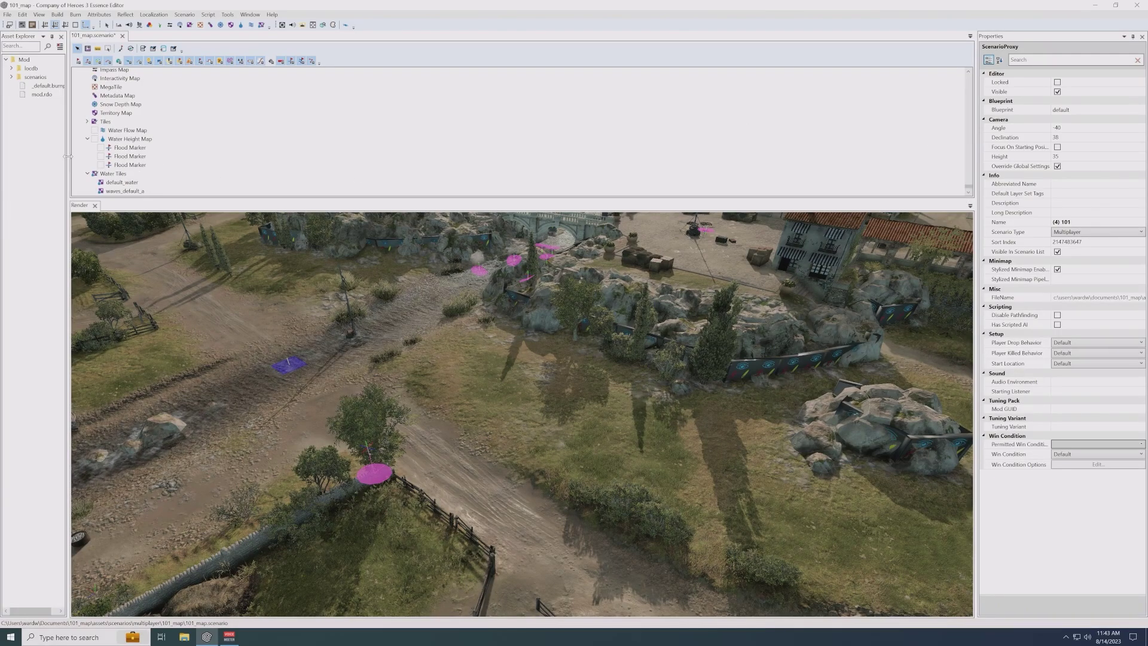
pyautogui.click(88, 122)
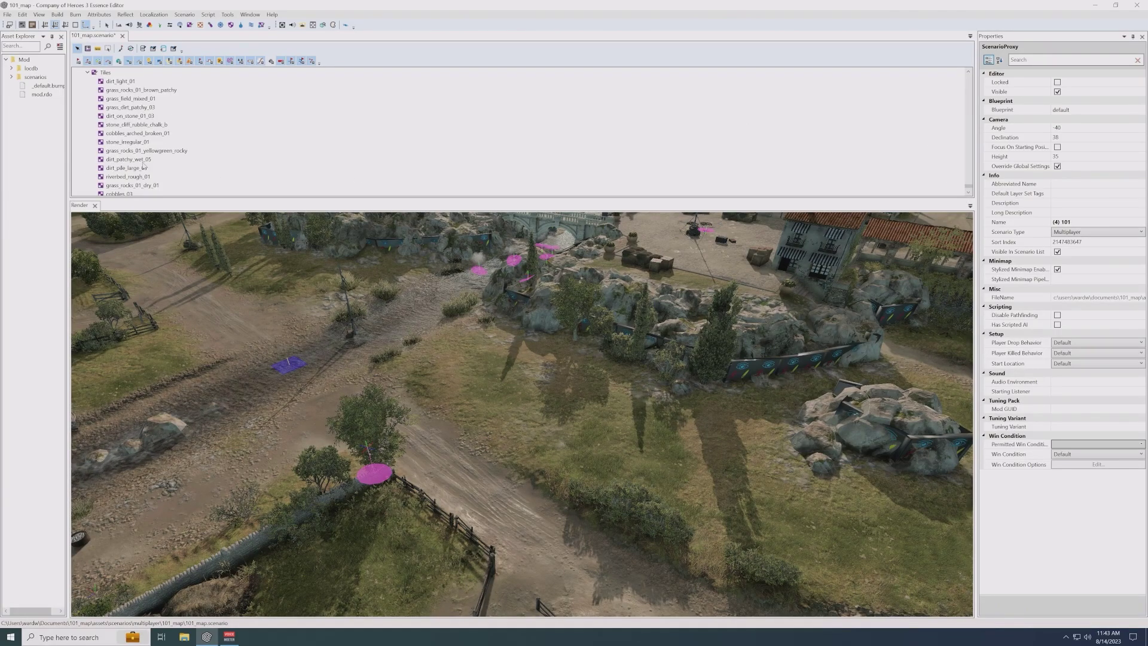
pyautogui.scroll(-1, 149, 179)
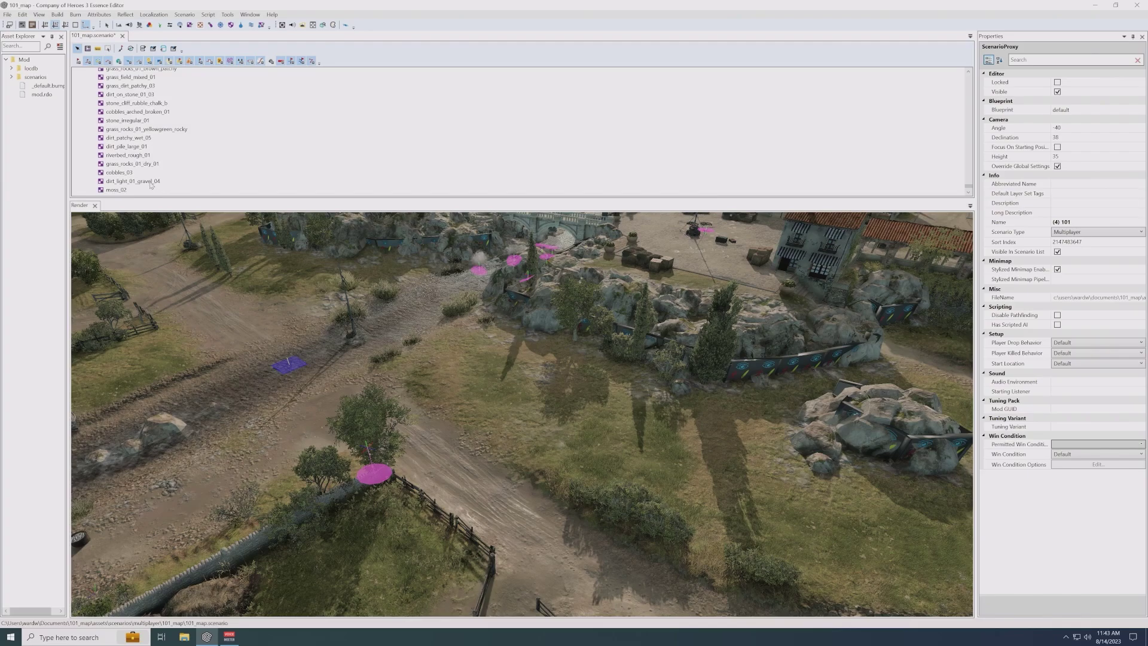
pyautogui.click(129, 146)
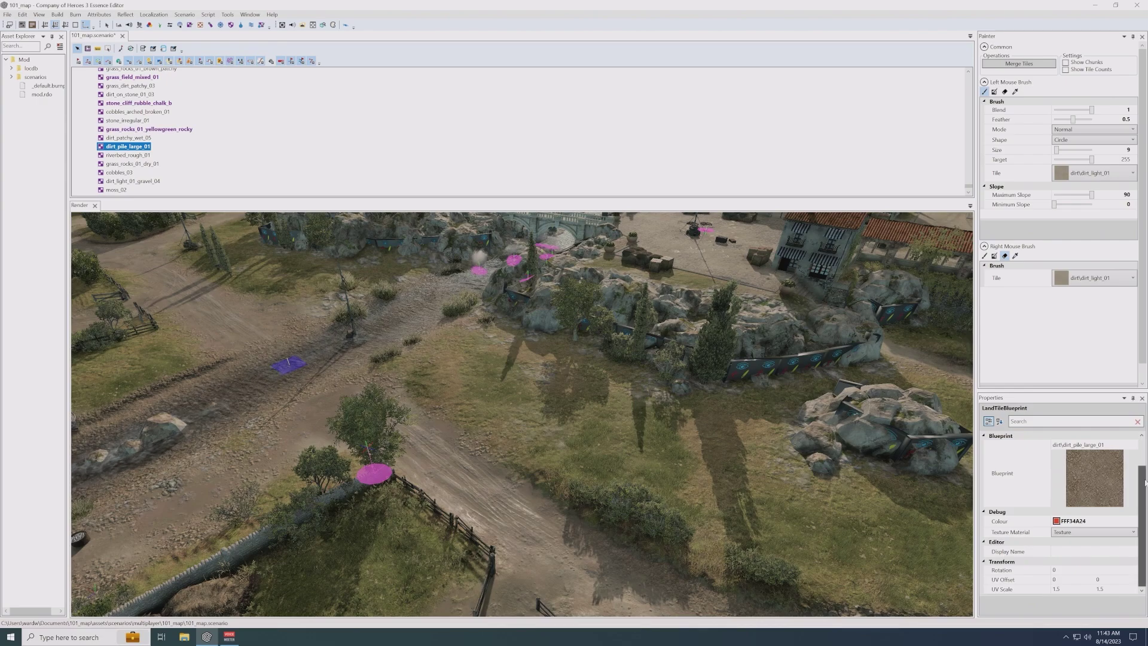
# - Set both UV Scale values of the dirt_pile_large_01 tile to 2
pyautogui.click(1027, 591)
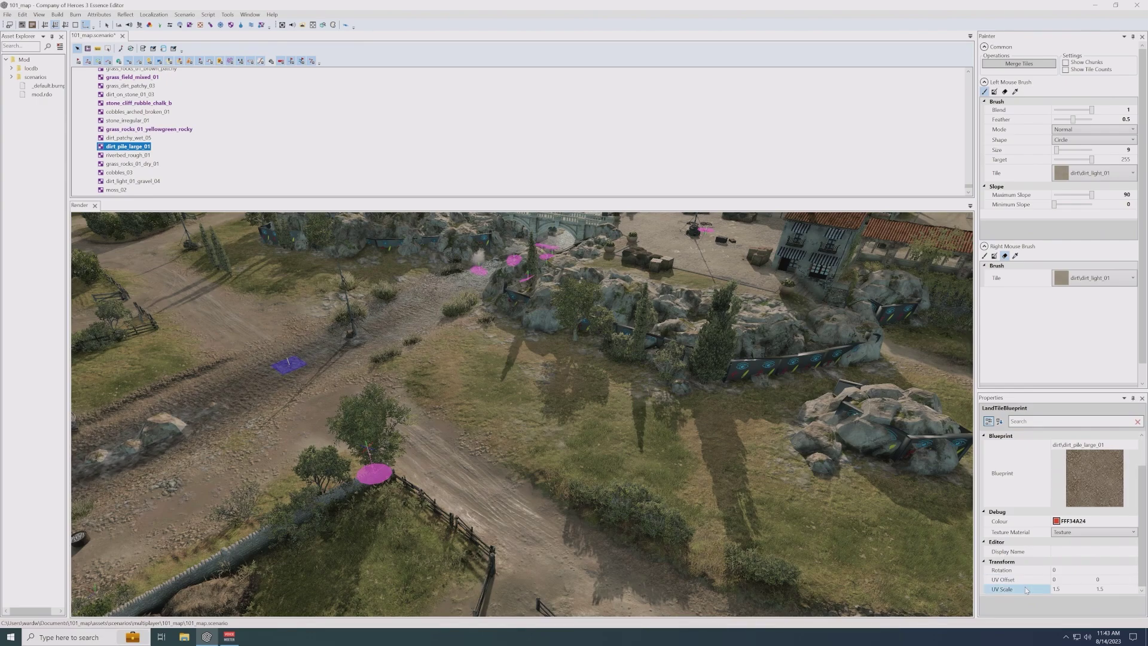
pyautogui.click(1055, 590)
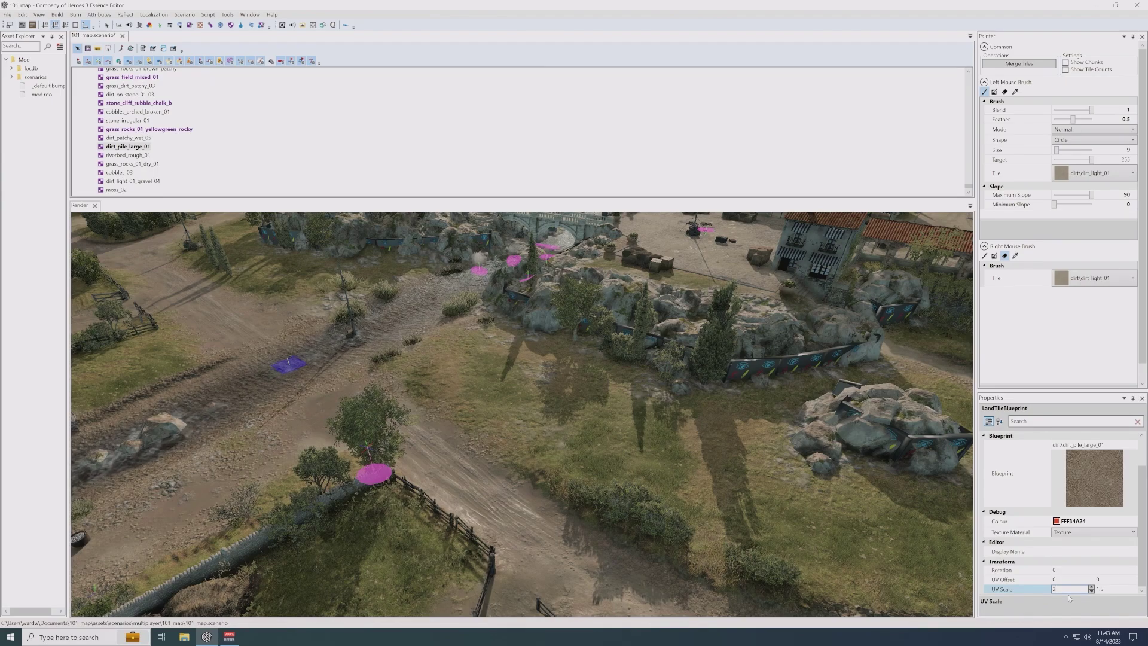
pyautogui.click(1116, 589)
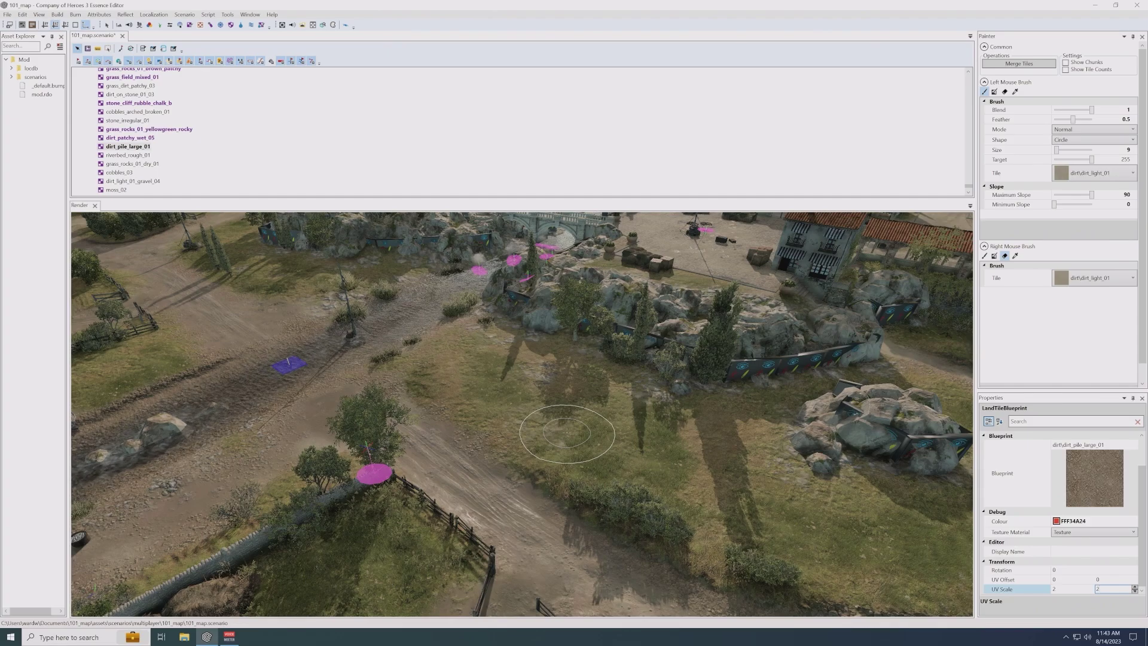
# - Set both UV Scale values of dirt_pile_large_01 to 0.5 and compare the texture on the dirt tracks and grass
pyautogui.click(1064, 590)
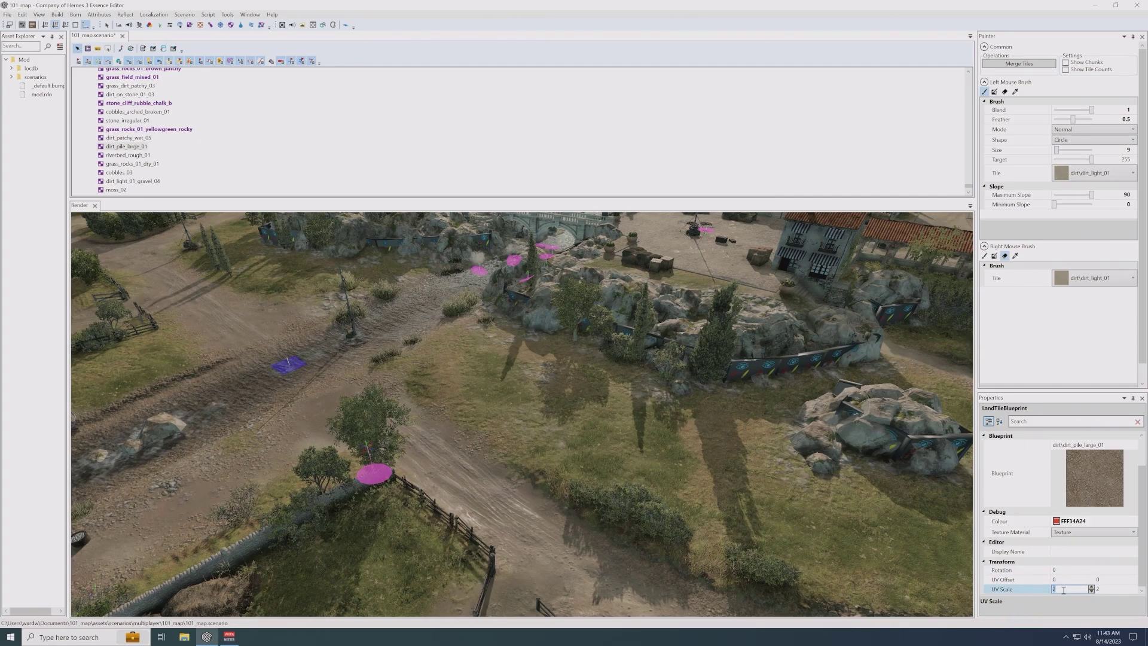
pyautogui.write('0.5')
pyautogui.click(1119, 589)
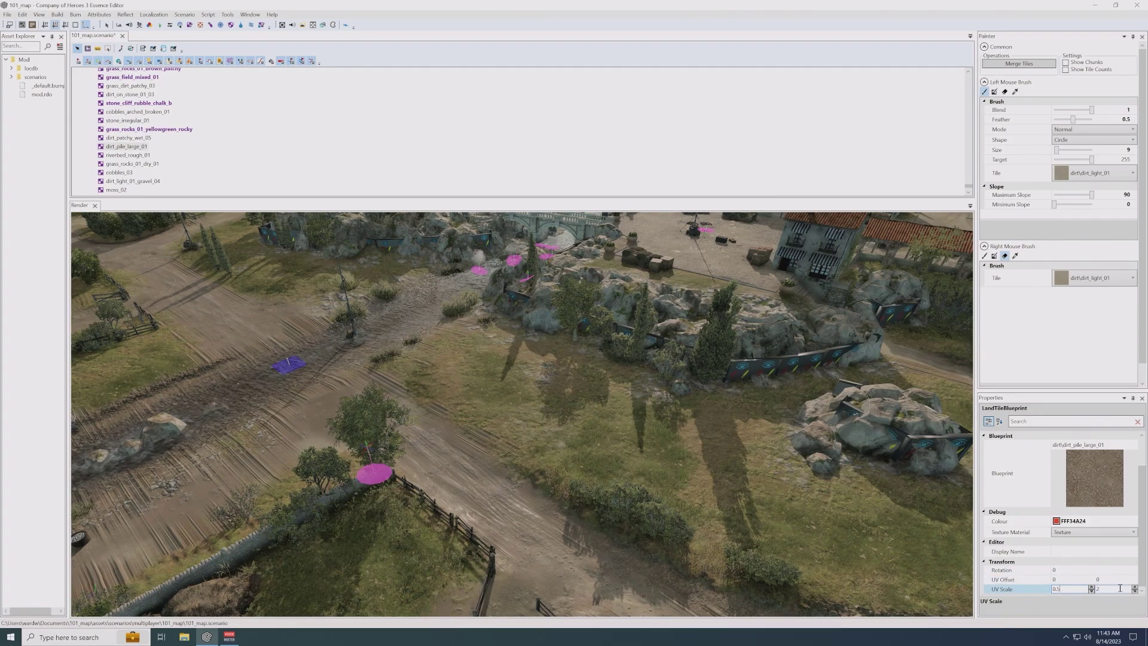
pyautogui.write('0.5')
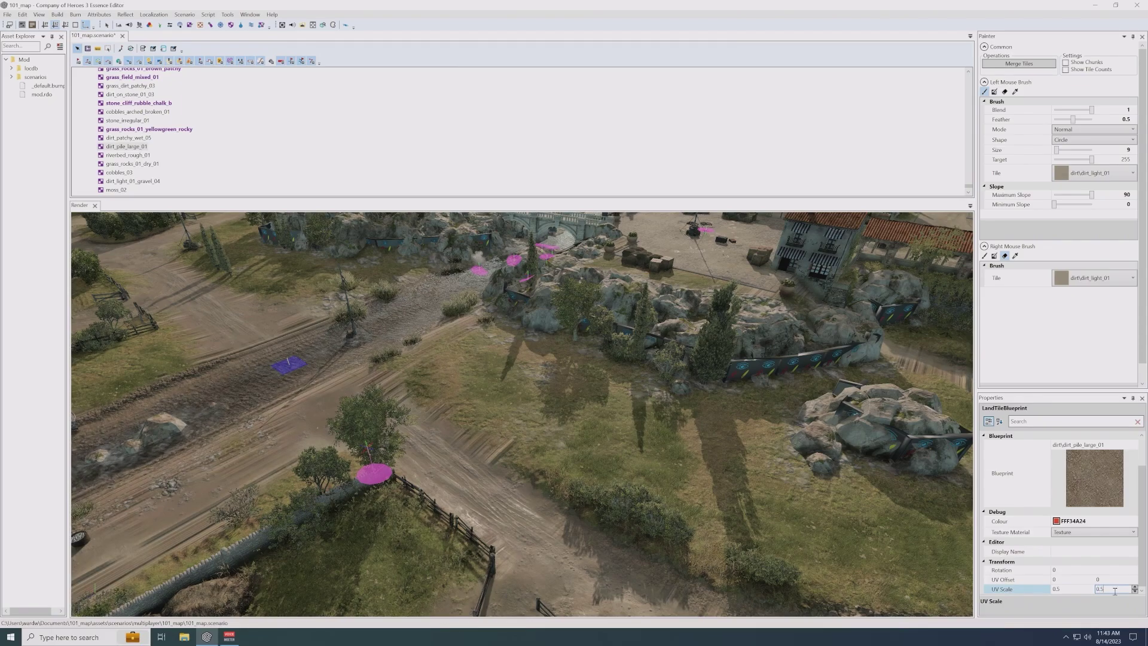
pyautogui.scroll(2, 588, 462)
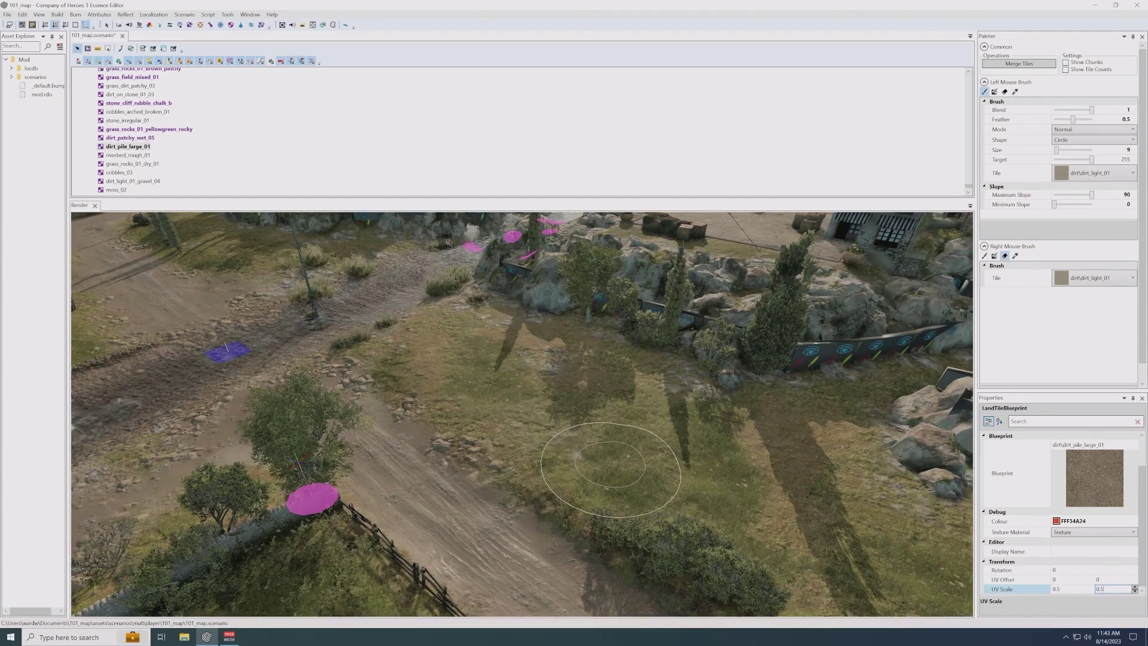
pyautogui.press('BackSpace')
pyautogui.press('BackSpace')
pyautogui.click(1067, 551)
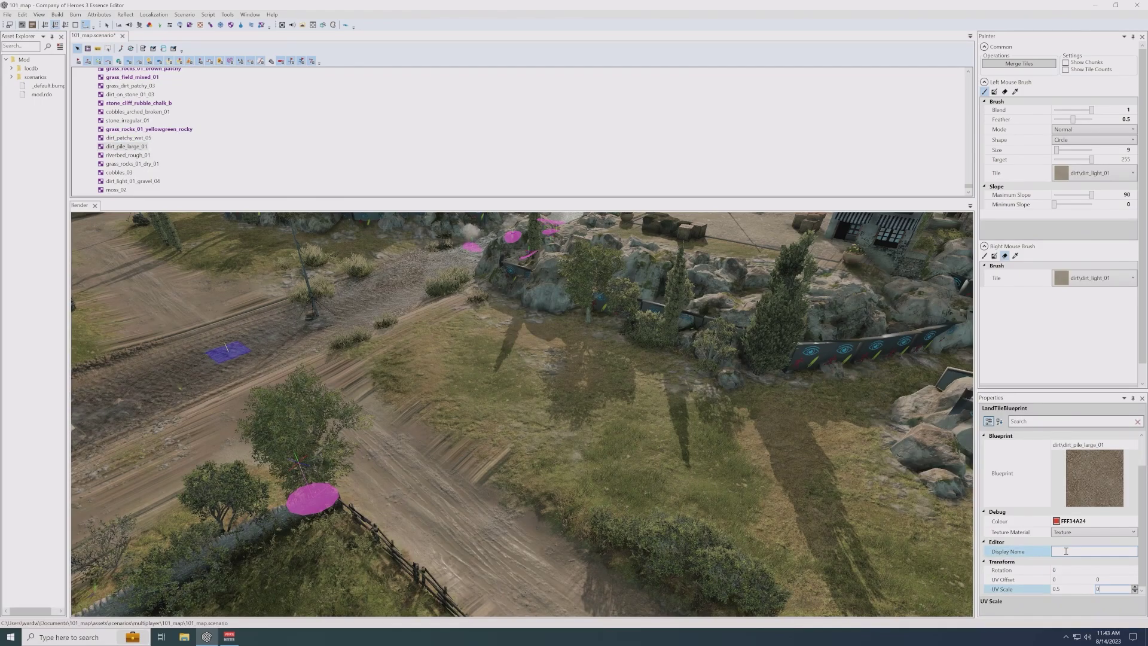
pyautogui.press('Return')
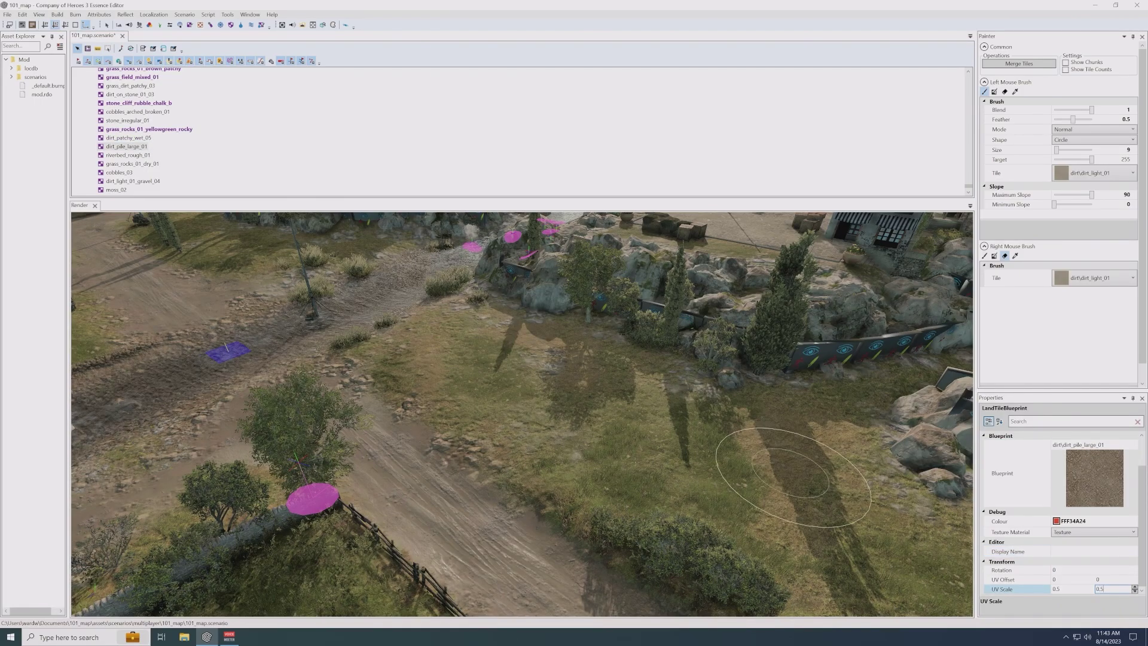
pyautogui.moveTo(632, 470); pyautogui.dragTo(659, 463, button='middle')
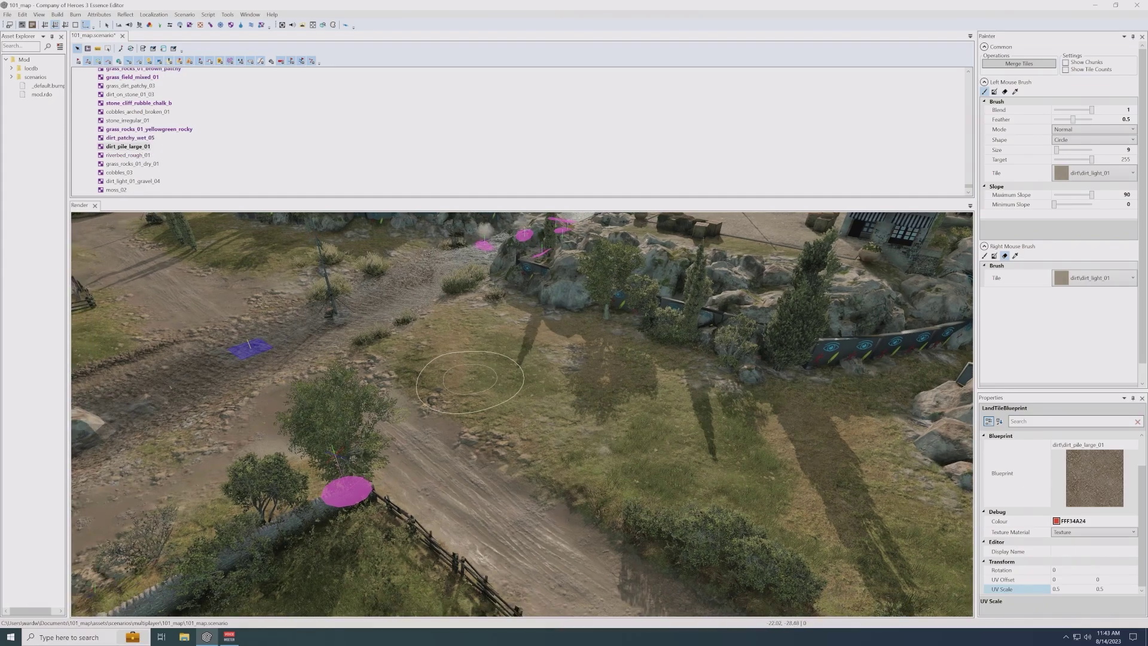
pyautogui.scroll(-2, 478, 380)
pyautogui.moveTo(478, 380)
pyautogui.mouseDown(button='middle')
pyautogui.moveTo(529, 383)
pyautogui.moveTo(489, 387)
pyautogui.mouseUp(button='middle')
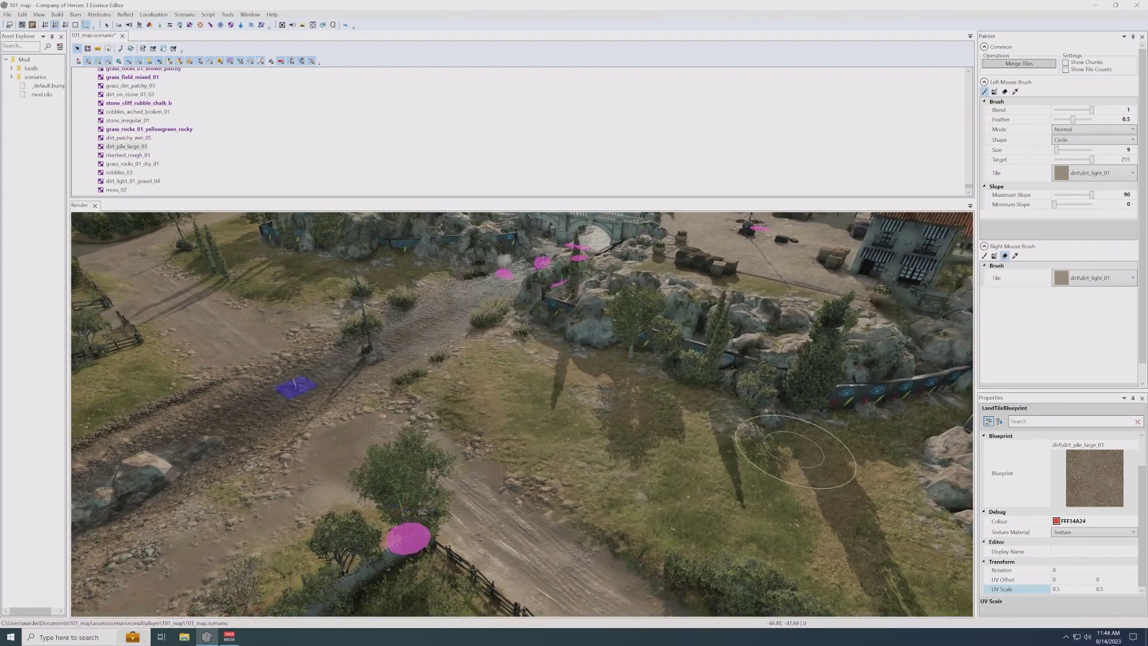
# - Set both UV Scale values of dirt_pile_large_01 to 1
pyautogui.write('1')
pyautogui.press('Tab')
pyautogui.write('1')
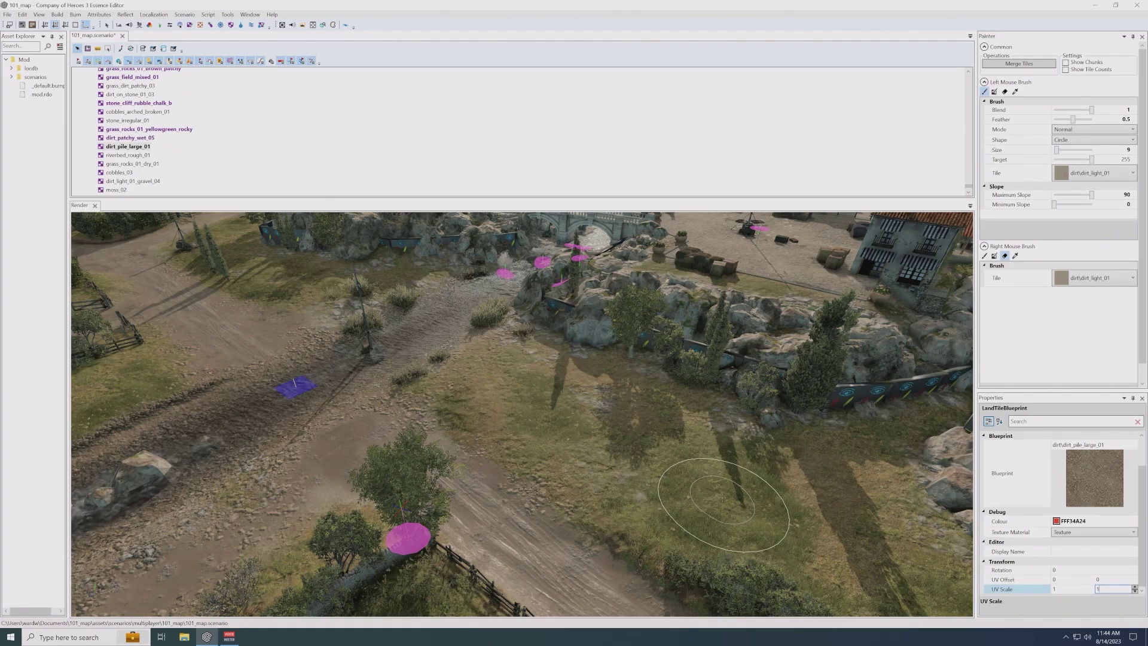
# - Set both UV Scale values of dirt_pile_large_01 to 1.5 and check the ground texture around the tracks
pyautogui.click(1065, 590)
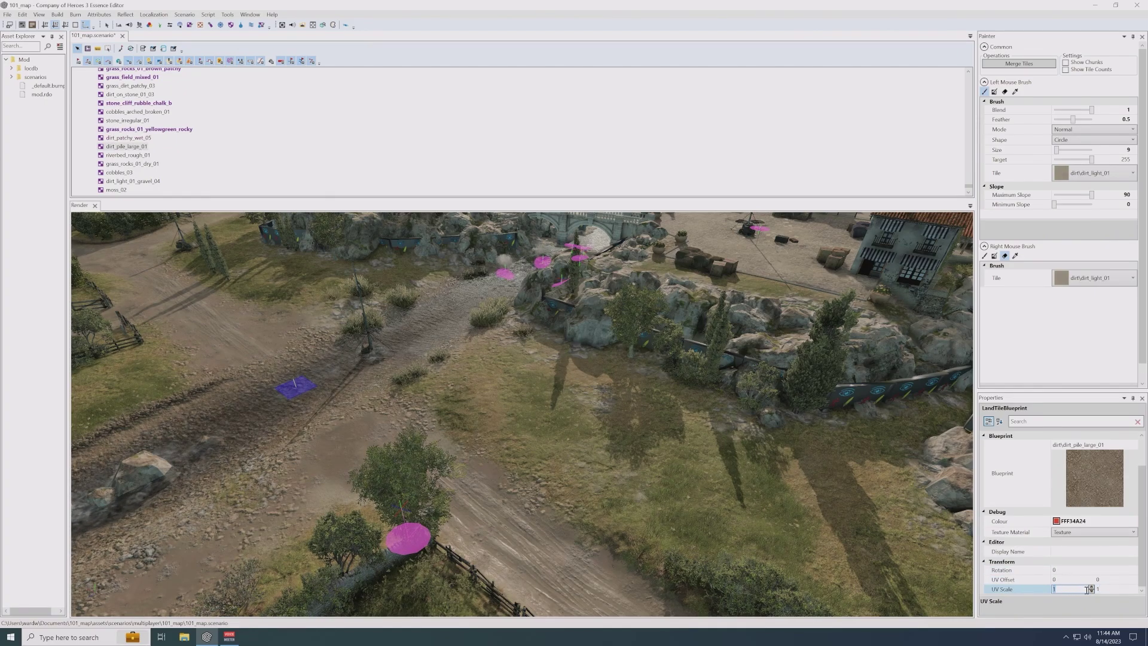
pyautogui.write('.5')
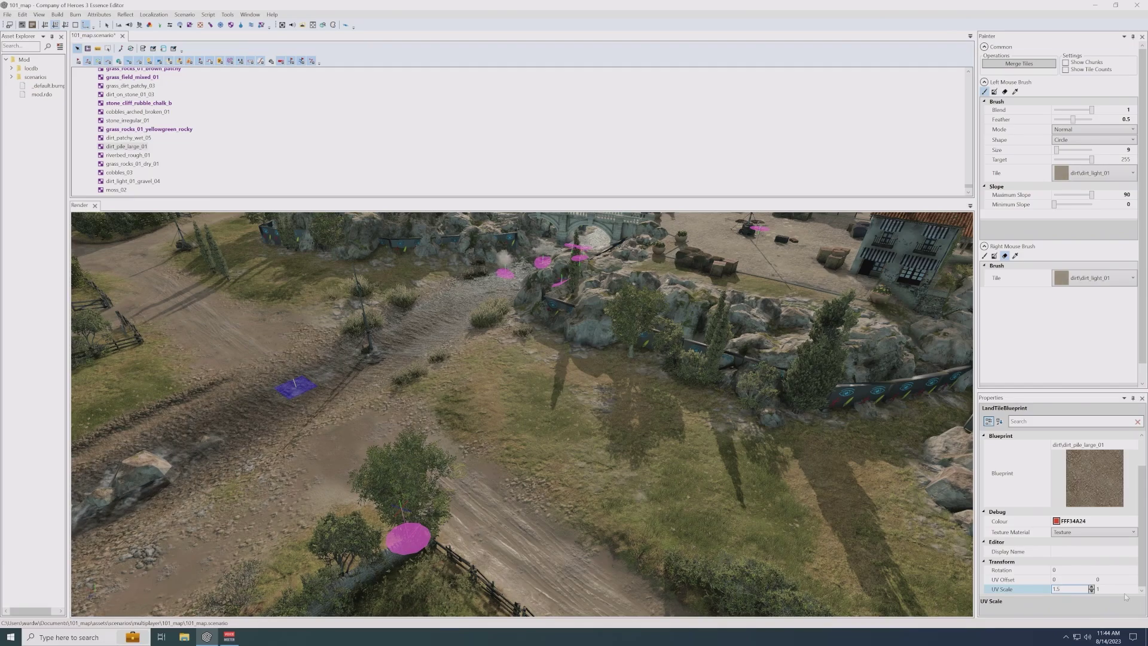
pyautogui.click(1115, 588)
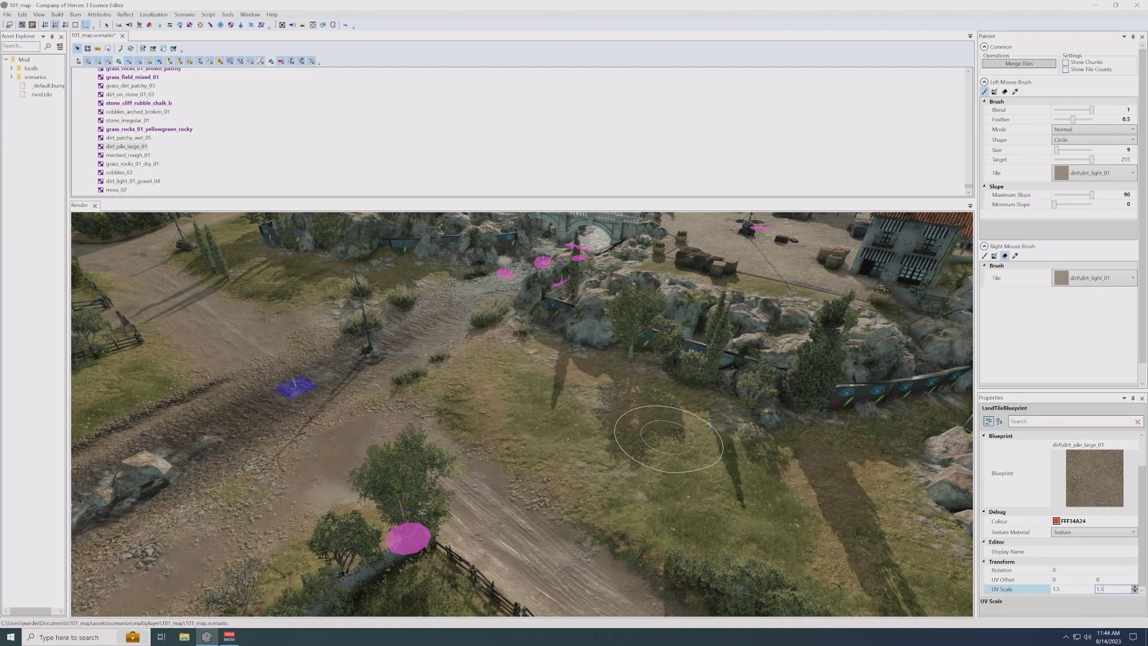
pyautogui.keyDown('alt'); pyautogui.moveTo(667, 438); pyautogui.dragTo(634, 436); pyautogui.keyUp('alt')
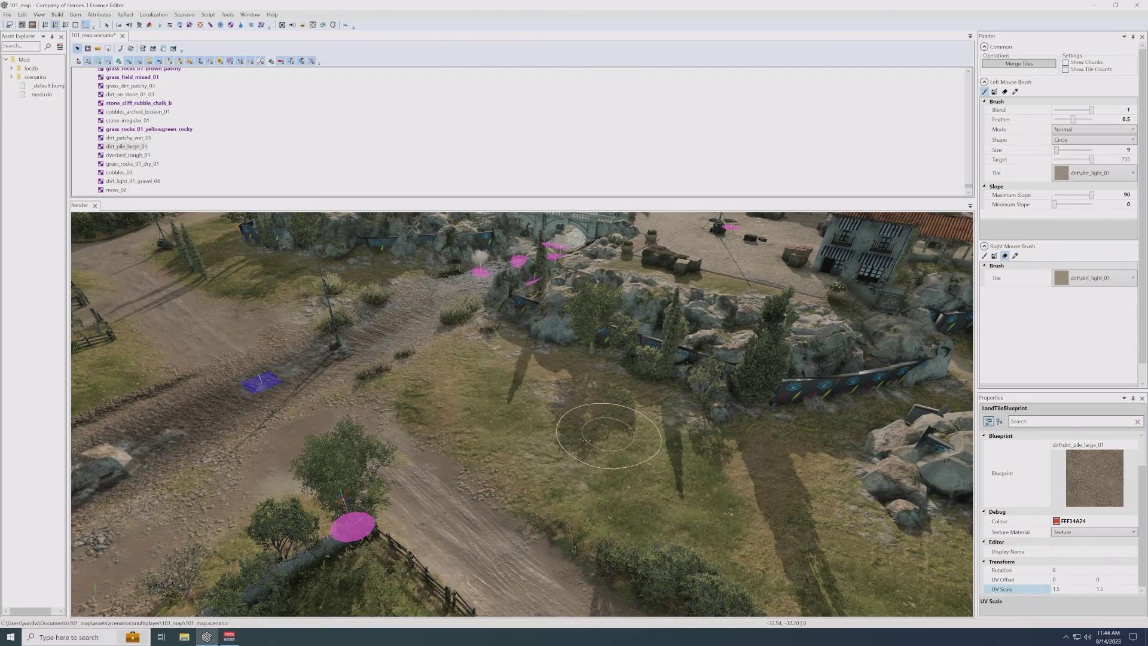
pyautogui.press('Down')
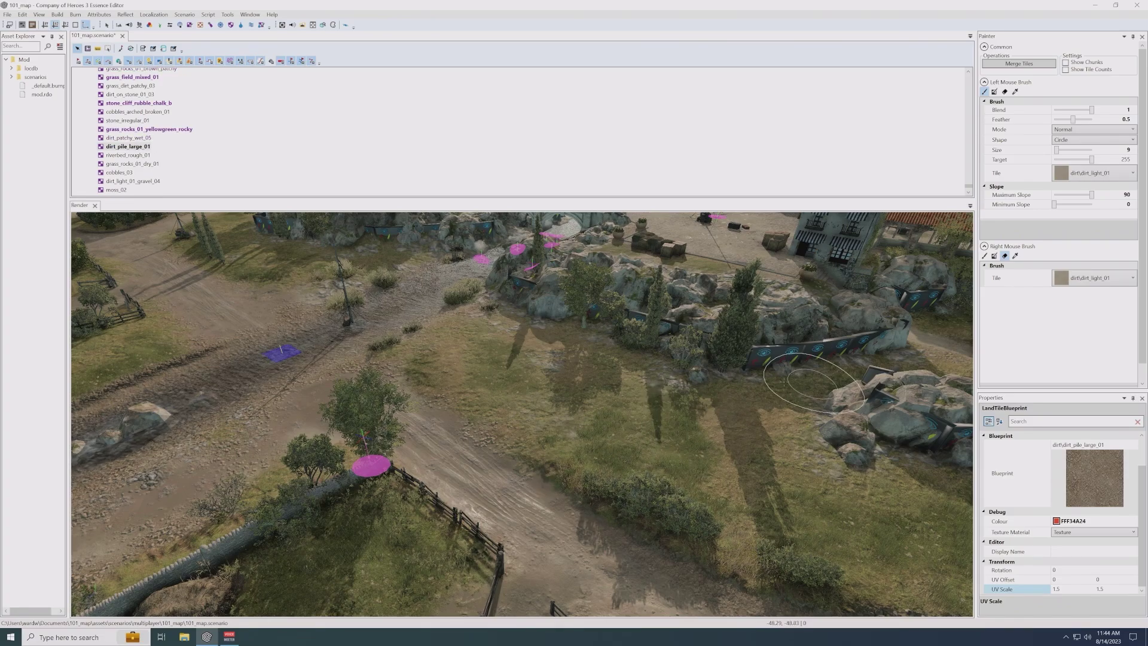
# - Set the left mouse brush's blend to 0.2 and size to 5, and try a short stroke on the grass
pyautogui.click(1122, 110)
pyautogui.moveTo(1121, 110); pyautogui.dragTo(1134, 113)
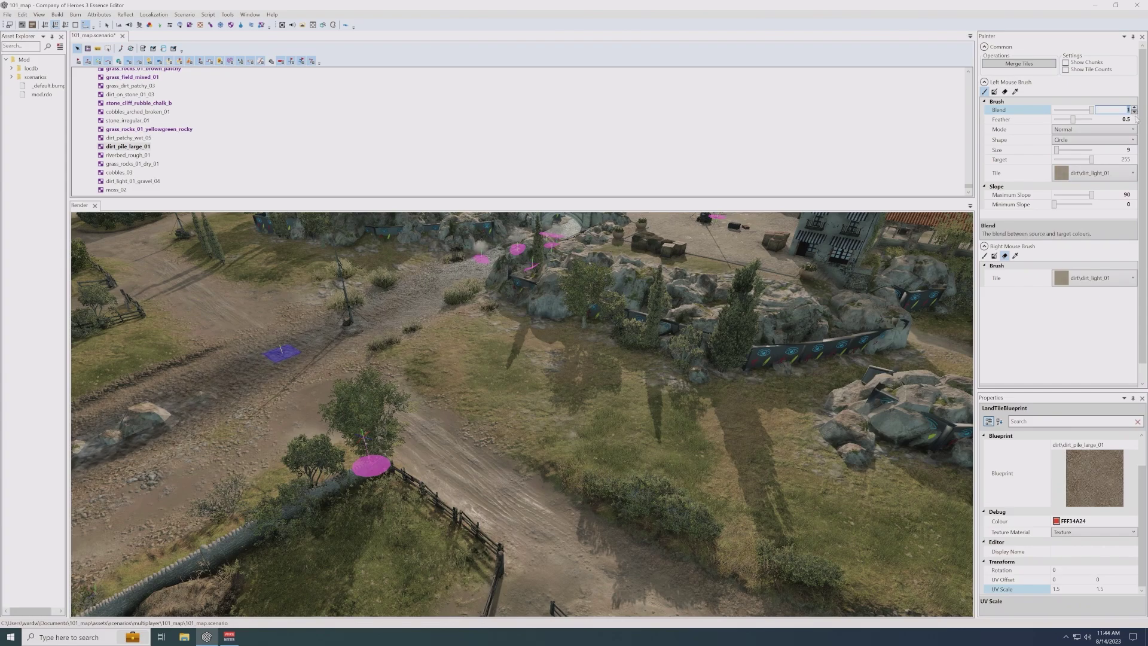
pyautogui.write('0.2')
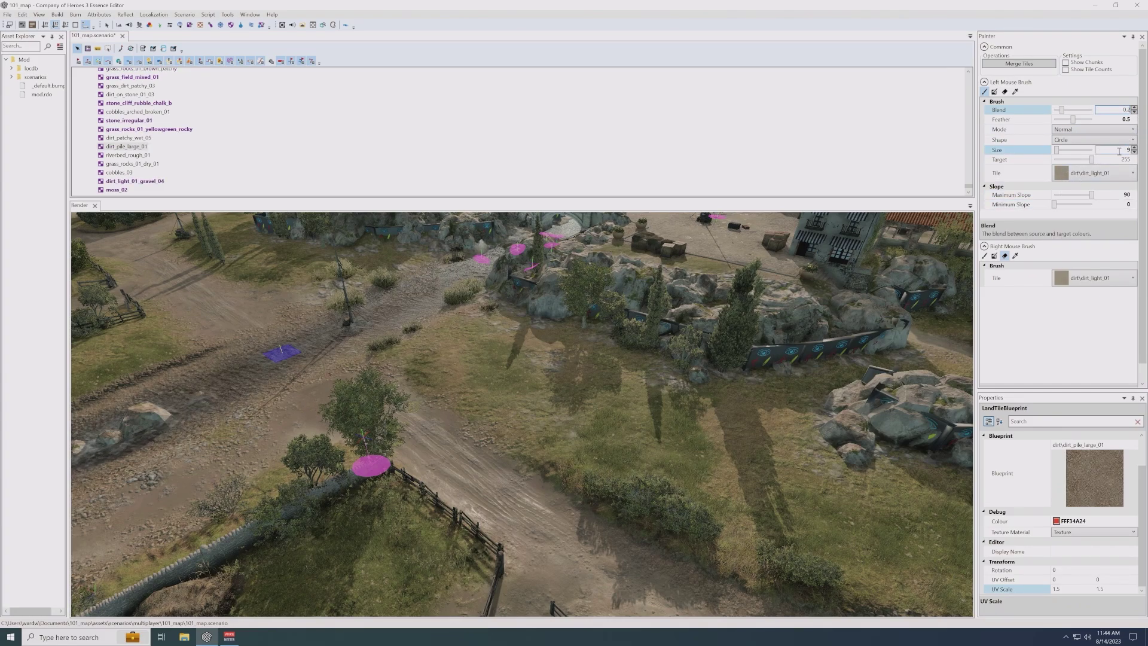
pyautogui.moveTo(1123, 150); pyautogui.dragTo(1141, 152)
pyautogui.write('5')
pyautogui.scroll(4, 591, 367)
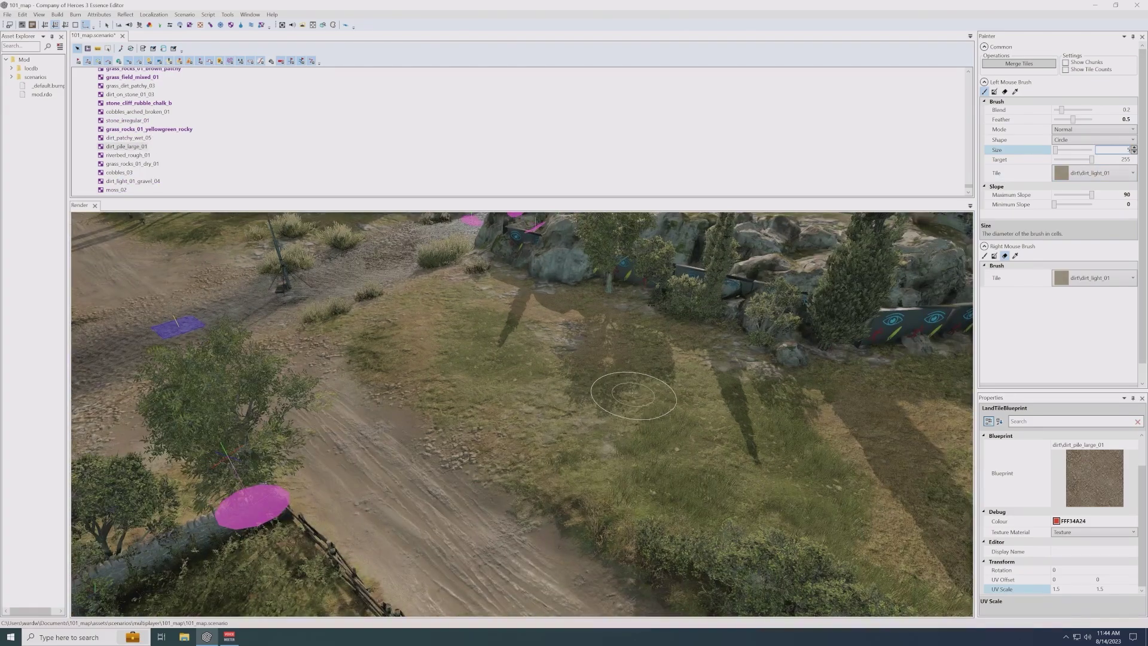
pyautogui.moveTo(628, 401)
pyautogui.mouseDown()
pyautogui.moveTo(632, 393)
pyautogui.moveTo(619, 406)
pyautogui.mouseUp()
# - Choose dirt_pile_large_01 as the left mouse brush tile and paint a short stroke on the grass beside the dirt track
pyautogui.click(1094, 173)
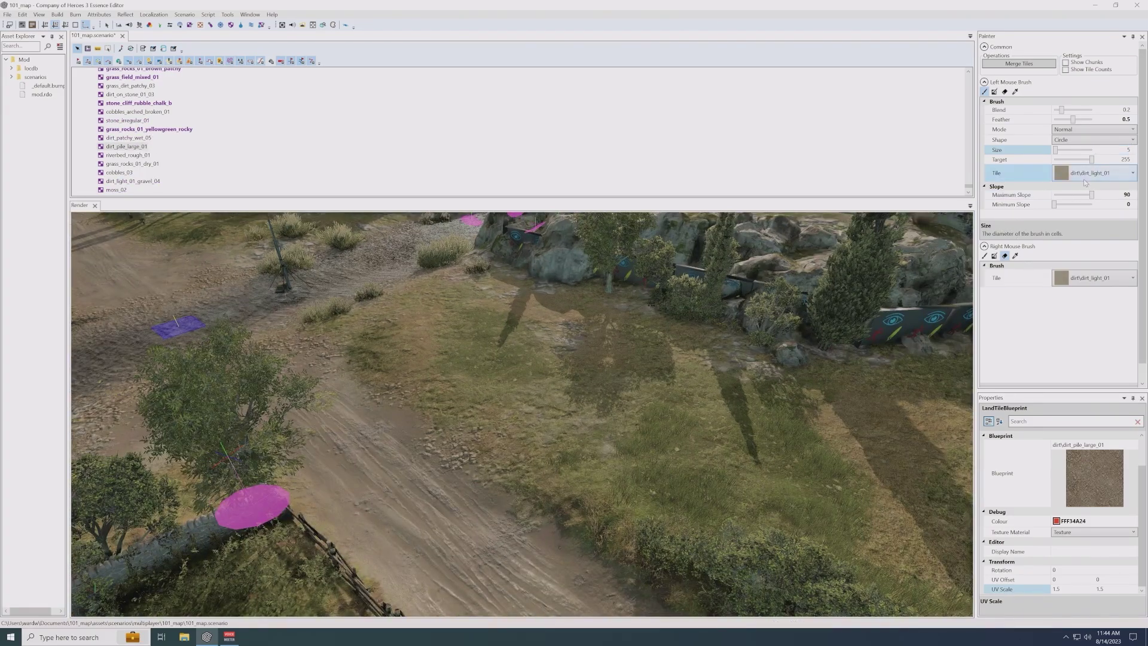
pyautogui.click(1076, 353)
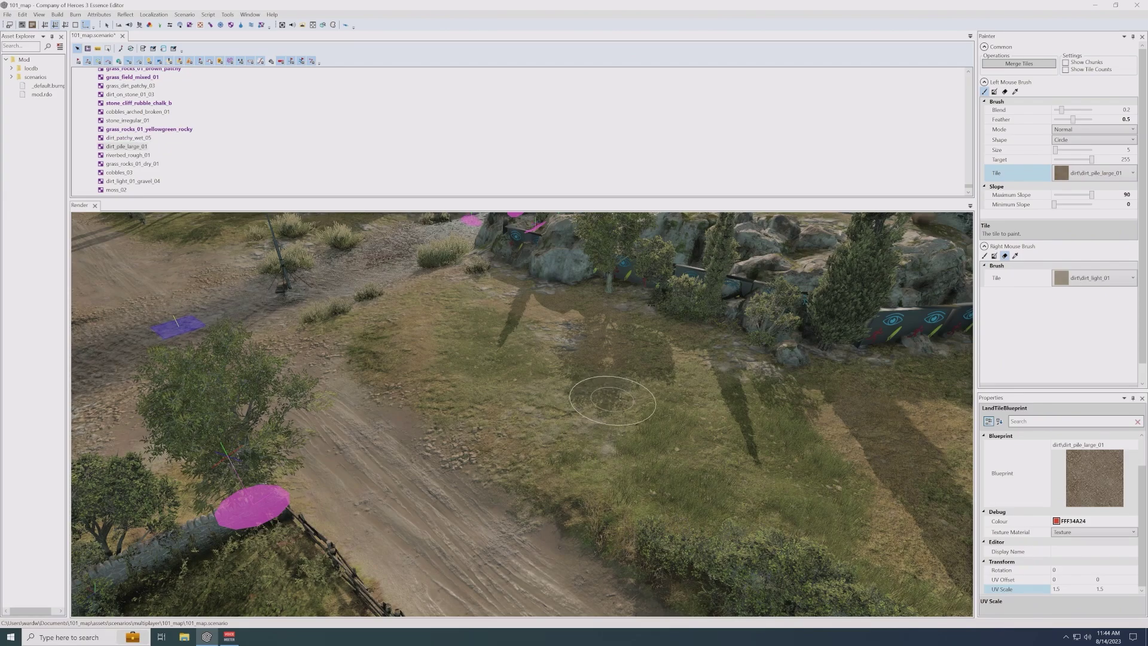
pyautogui.moveTo(611, 400); pyautogui.dragTo(602, 419)
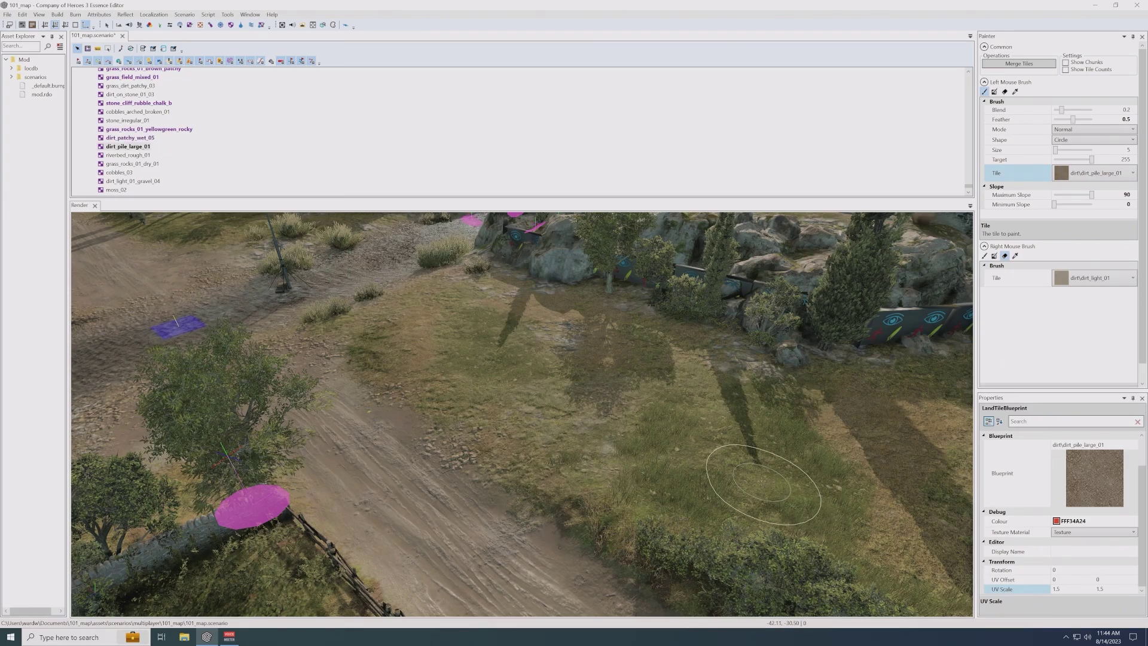
pyautogui.scroll(-3, 762, 483)
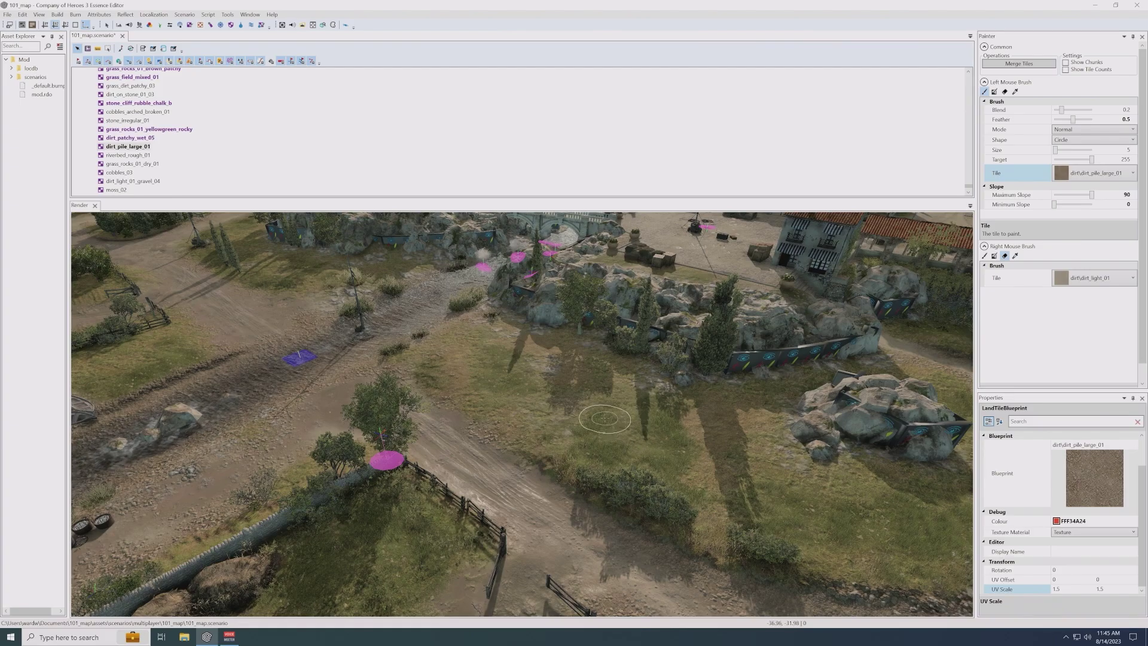
# - Choose dirt_light_01 as the left mouse brush tile and examine the paving around the town square's victory point
pyautogui.moveTo(629, 432); pyautogui.dragTo(604, 418, button='middle')
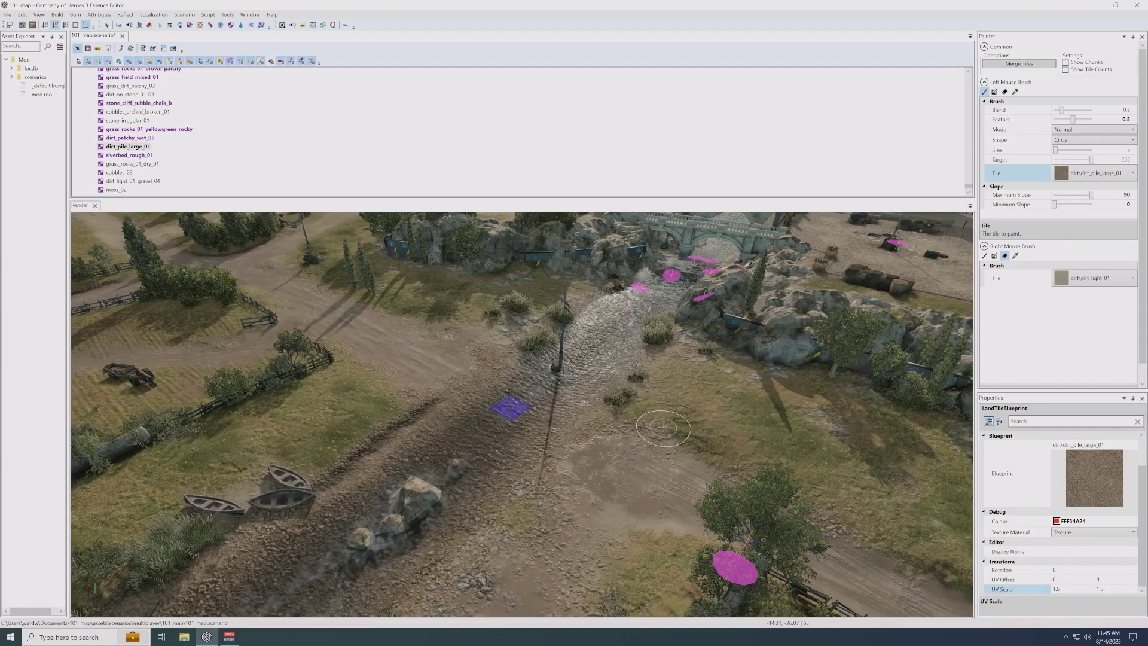
pyautogui.press('Up')
pyautogui.press('Right')
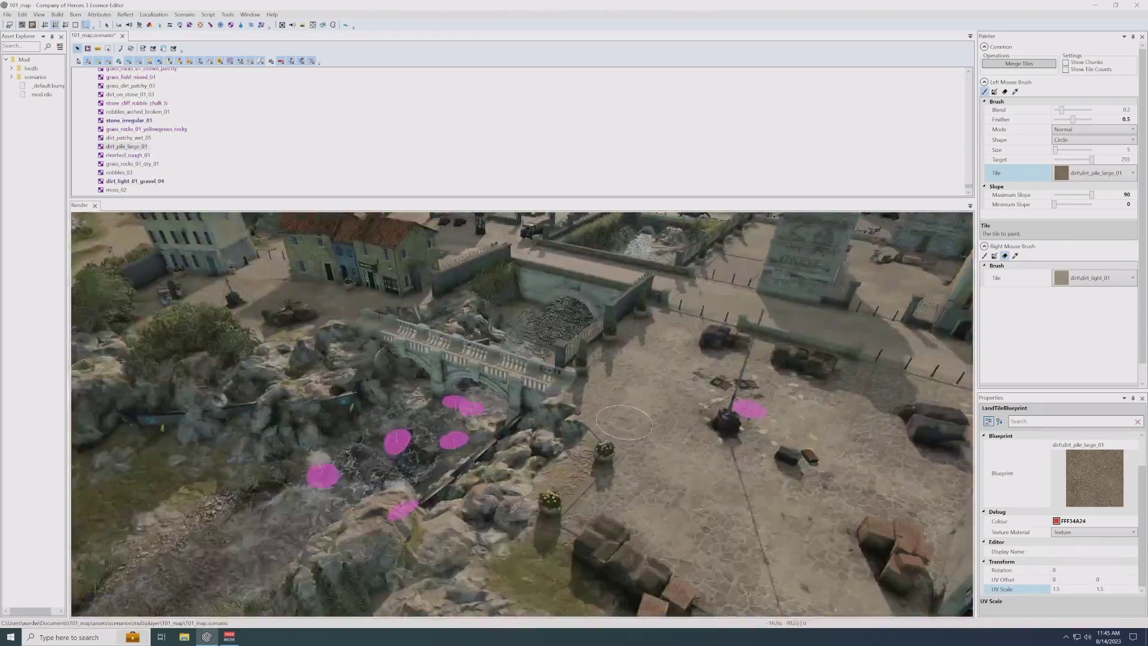
pyautogui.press('Down')
pyautogui.press('Right')
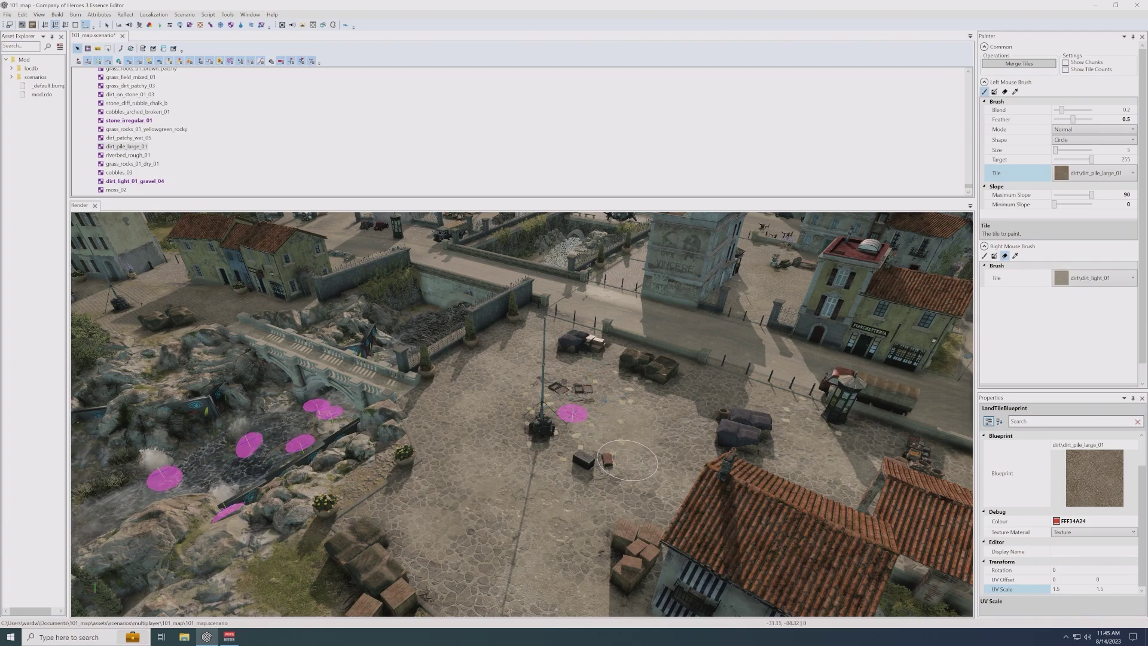
pyautogui.click(1060, 175)
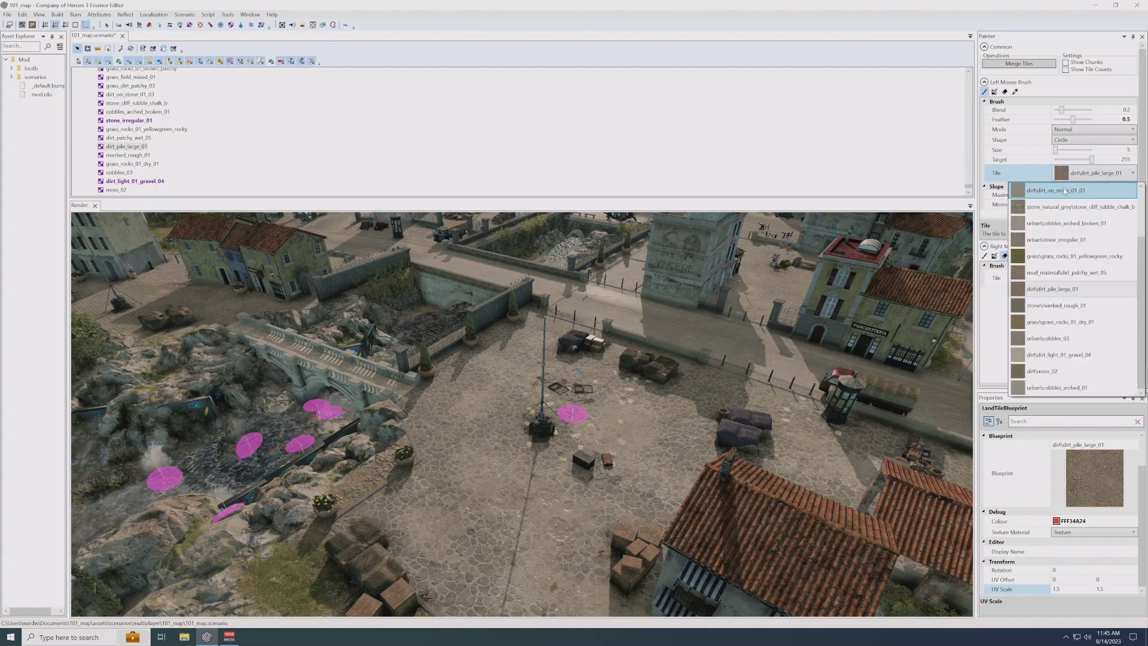
pyautogui.scroll(2, 1065, 198)
pyautogui.click(1065, 191)
pyautogui.scroll(2, 753, 367)
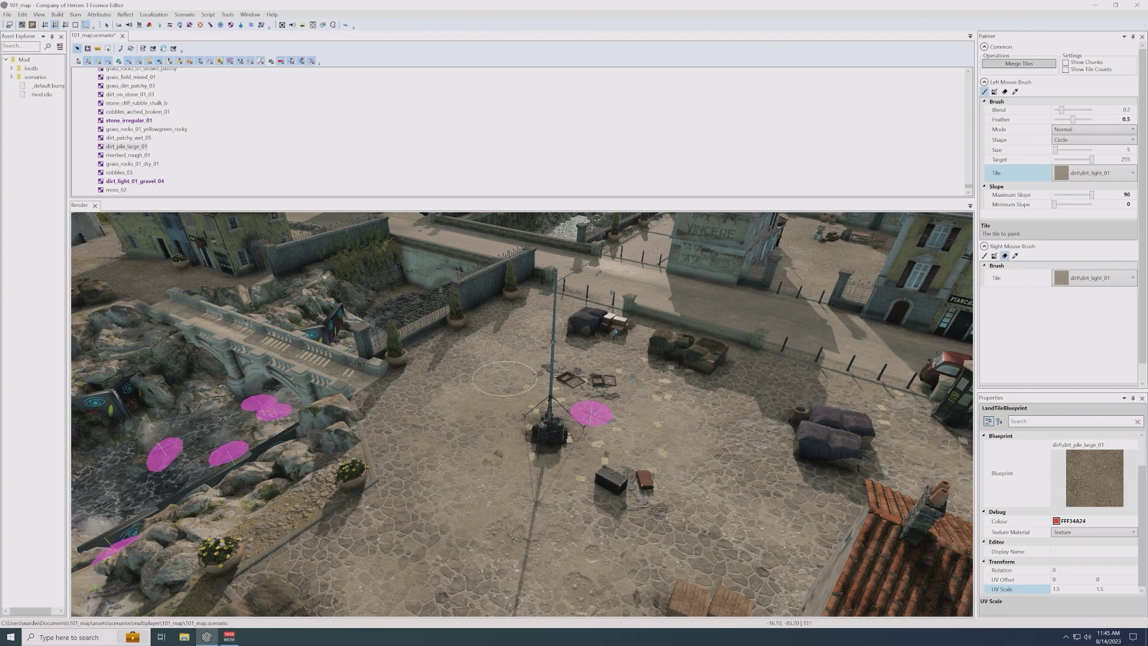
pyautogui.scroll(-5, 517, 439)
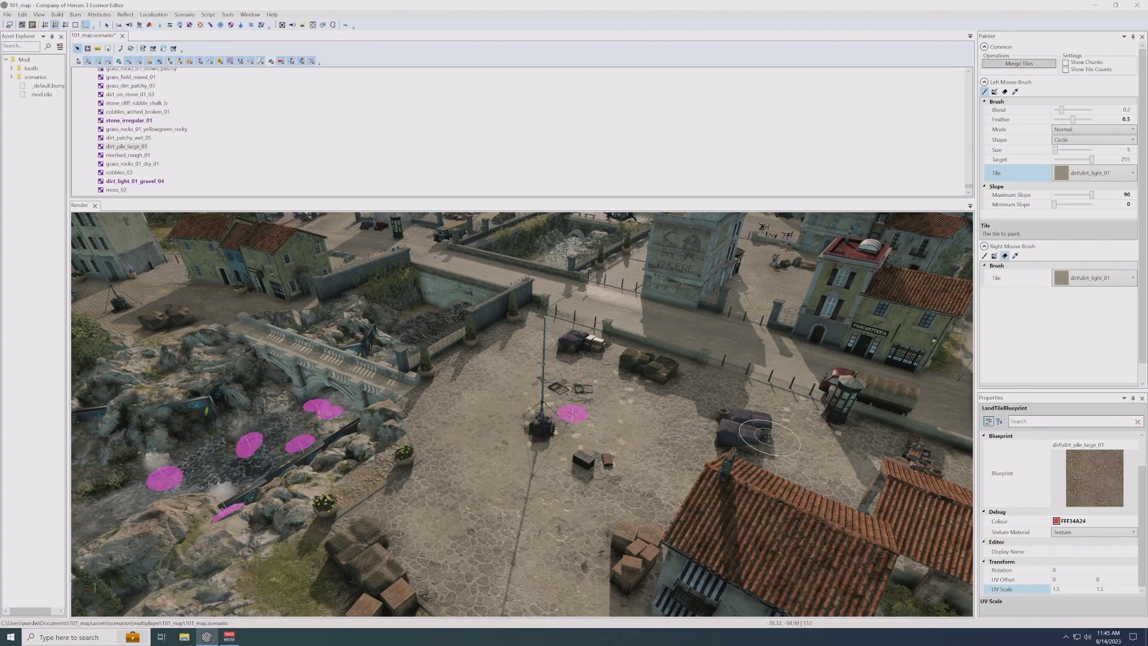
pyautogui.scroll(4, 747, 430)
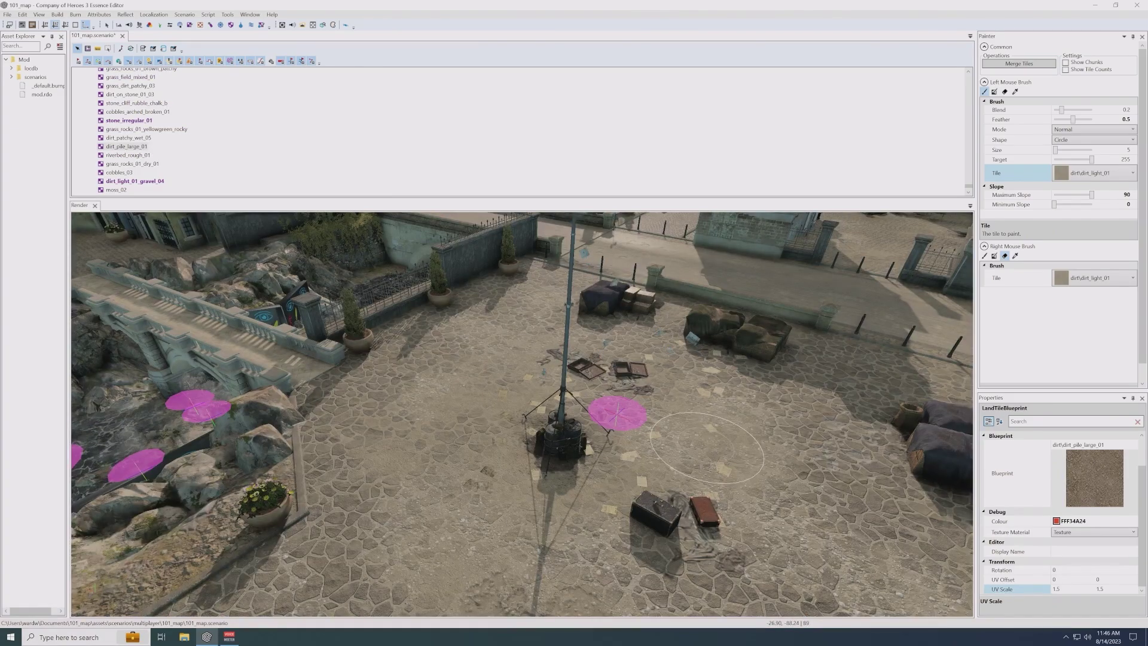
# - Shift the grime_01 splat beneath the town square's victory point slightly to about -22.9, -81.5 and rotate it
pyautogui.scroll(-10, 192, 162)
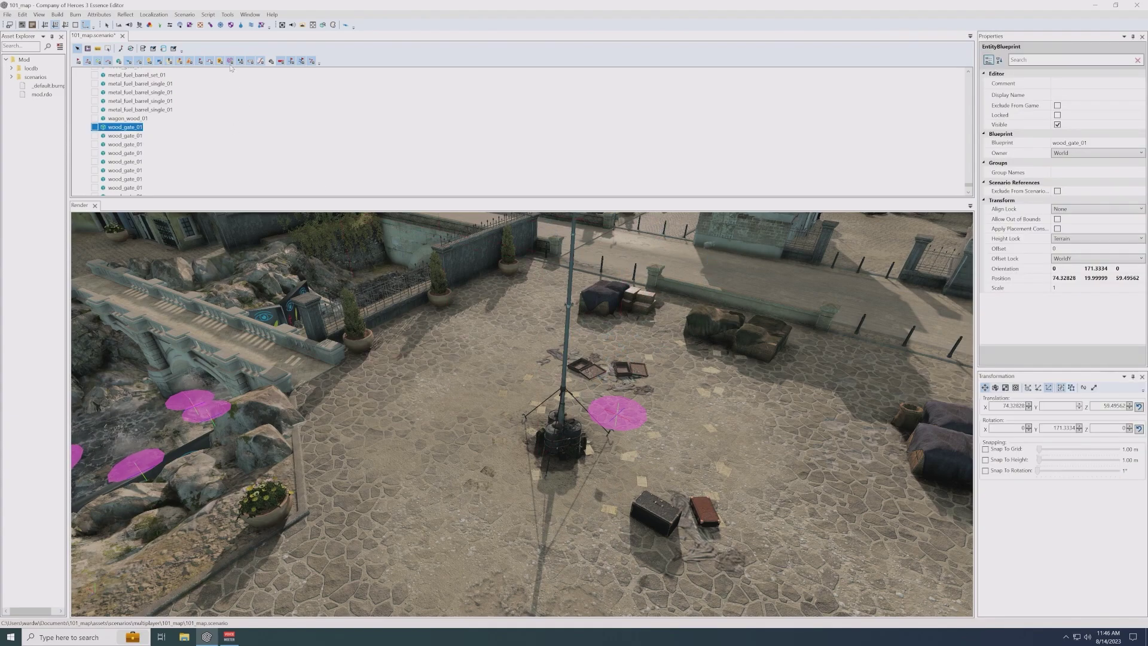
pyautogui.click(520, 453)
pyautogui.click(515, 451)
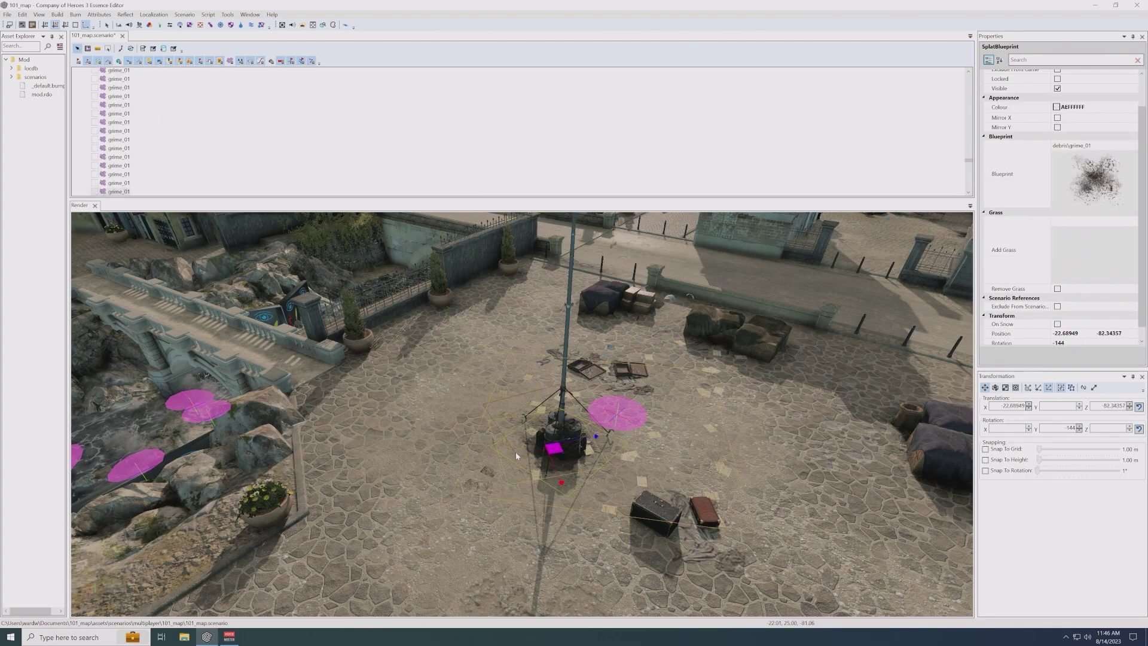
pyautogui.moveTo(551, 456); pyautogui.dragTo(445, 497)
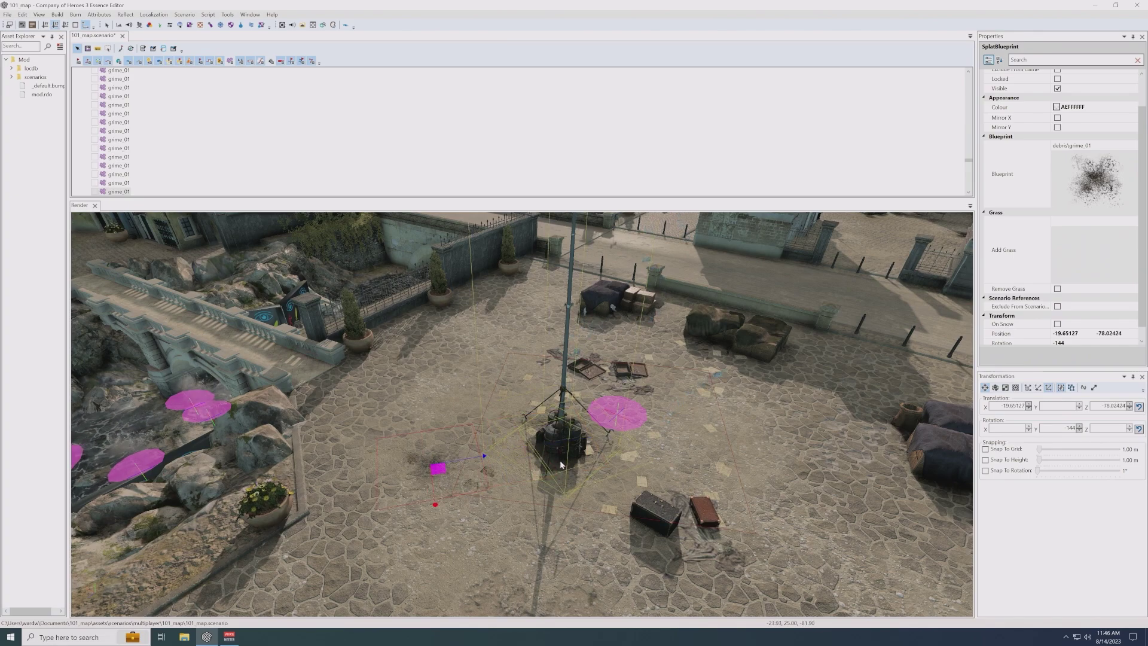
pyautogui.hotkey('ctrl', 'z')
pyautogui.moveTo(567, 465); pyautogui.dragTo(521, 470)
pyautogui.press('e')
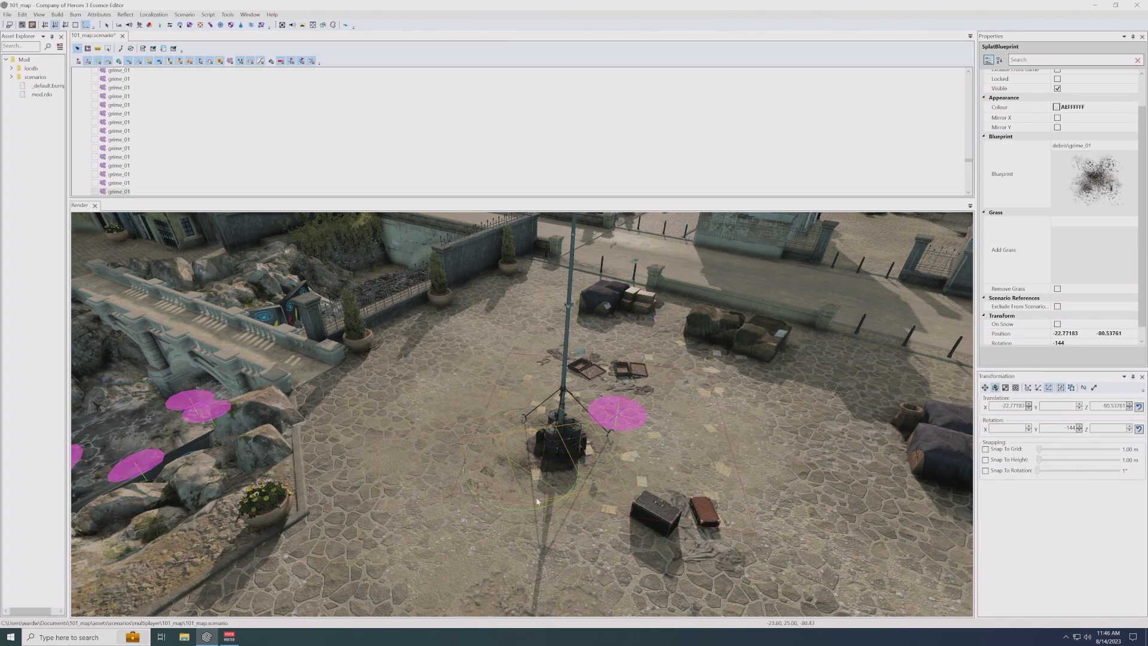
pyautogui.moveTo(536, 508); pyautogui.dragTo(544, 511)
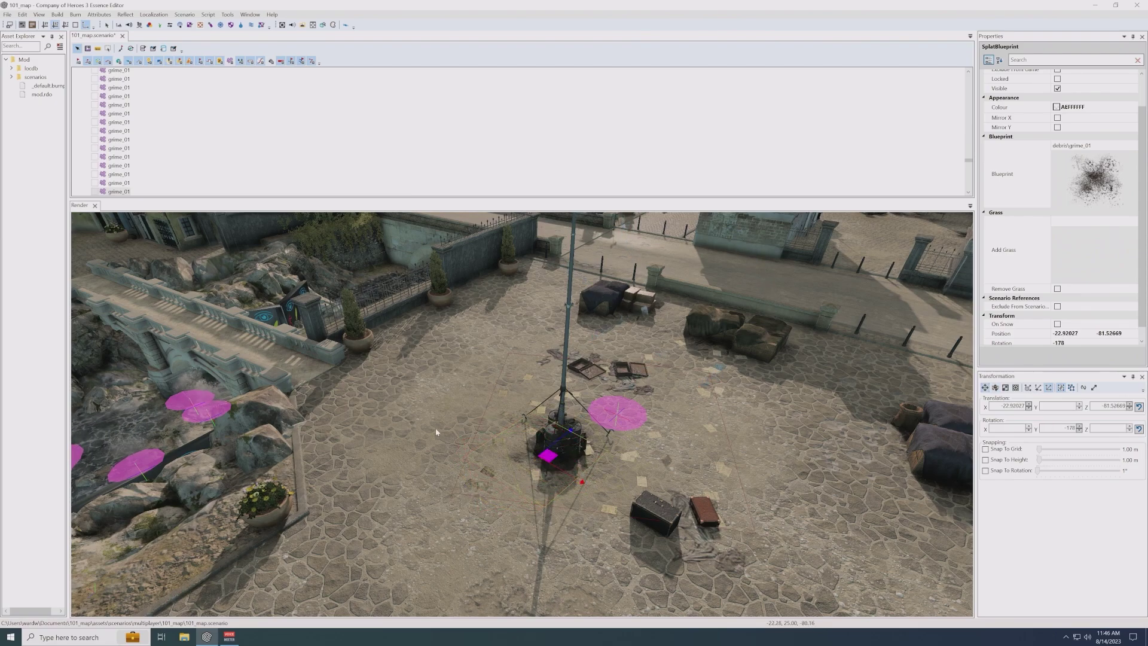
pyautogui.click(619, 449)
# - Examine the cobblestone tiling and shading in the enclosed square with the overturned tables and barrels
pyautogui.scroll(-5, 611, 447)
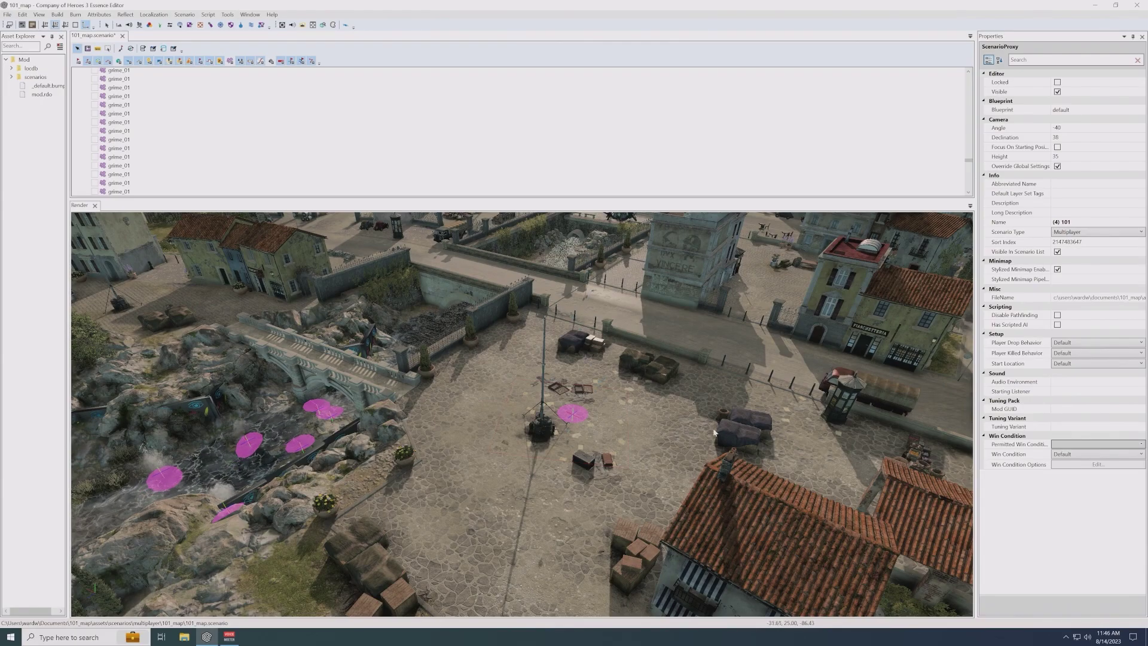
pyautogui.moveTo(777, 382); pyautogui.dragTo(583, 439, button='middle')
pyautogui.moveTo(885, 323); pyautogui.dragTo(618, 490, button='middle')
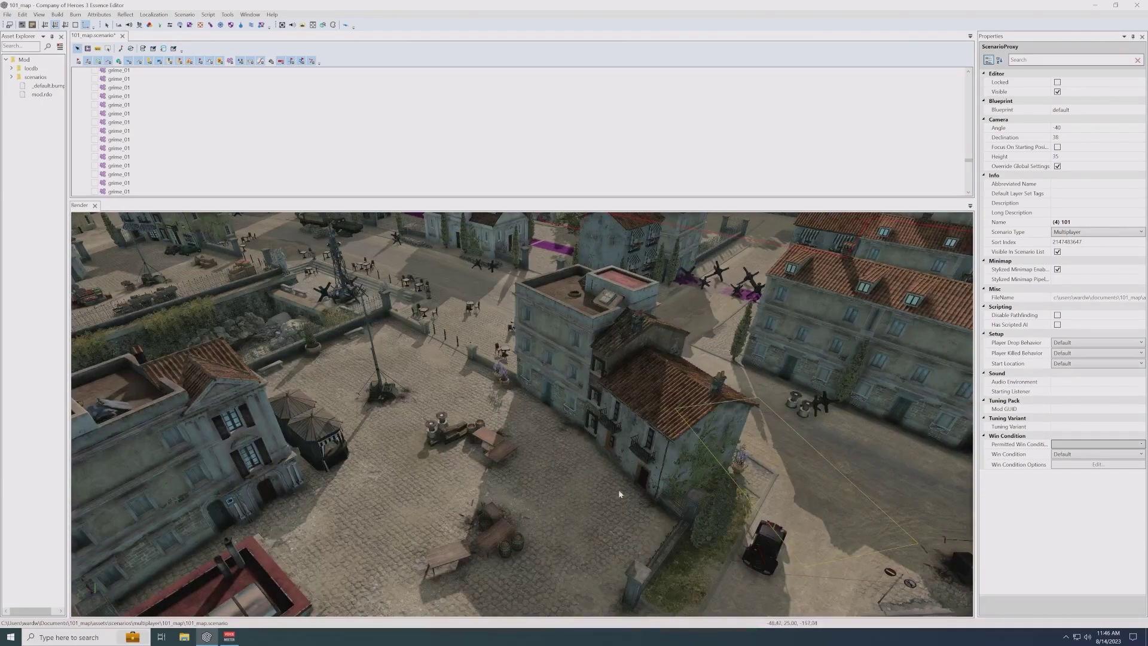
pyautogui.scroll(3, 518, 506)
pyautogui.scroll(-2, 489, 508)
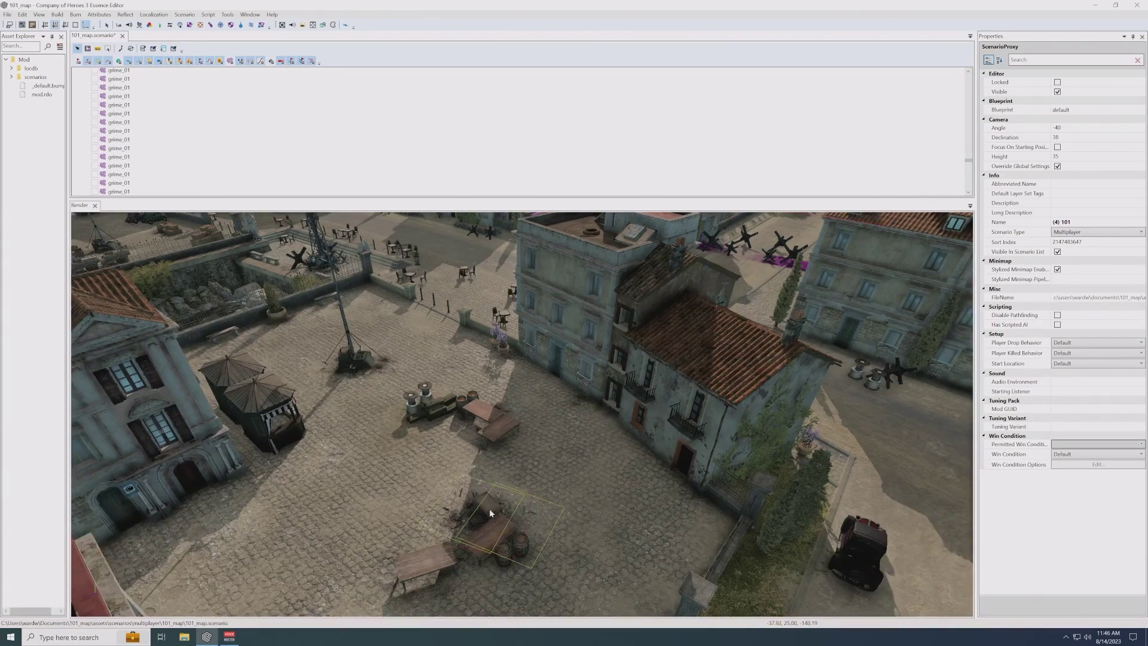
pyautogui.scroll(3, 597, 474)
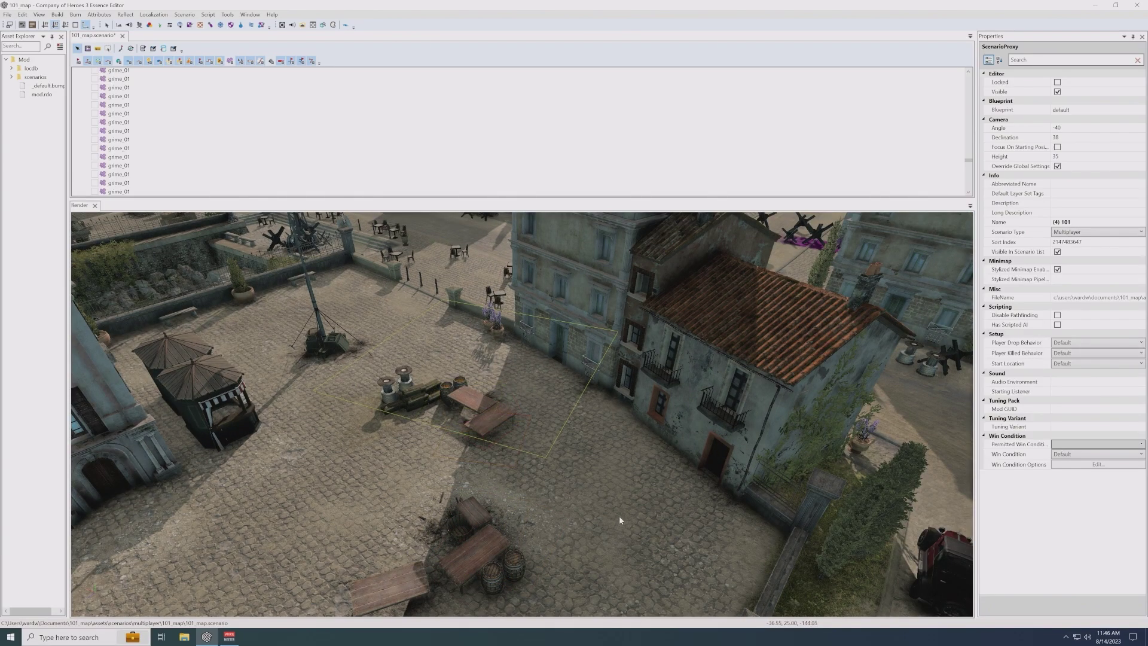
pyautogui.scroll(2, 601, 515)
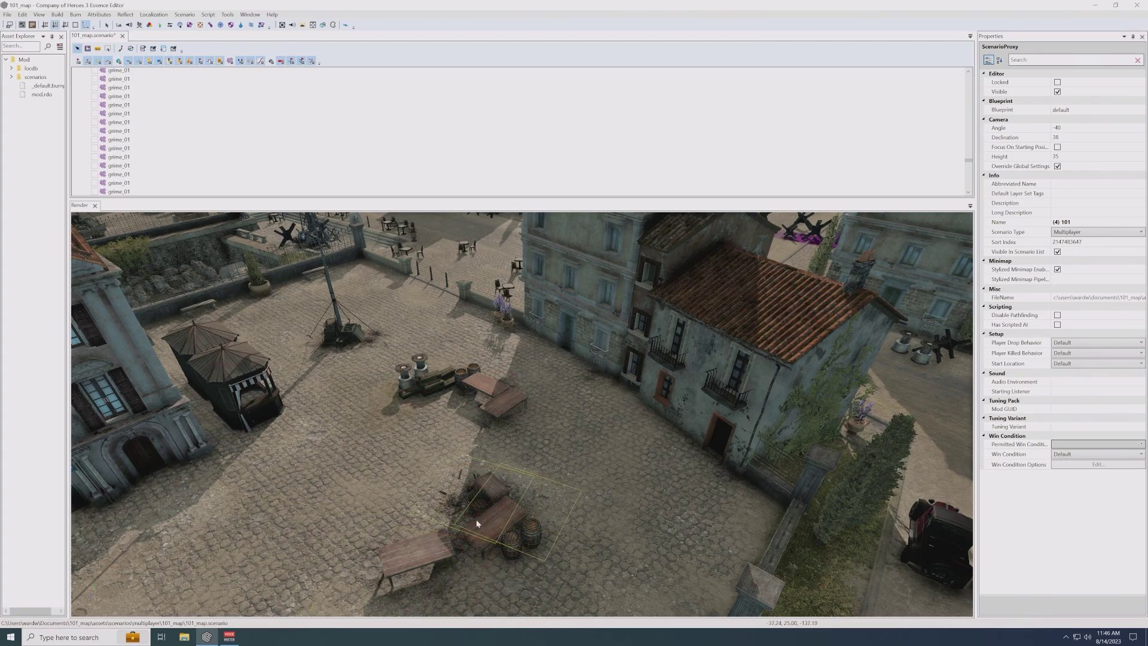
pyautogui.scroll(-3, 442, 483)
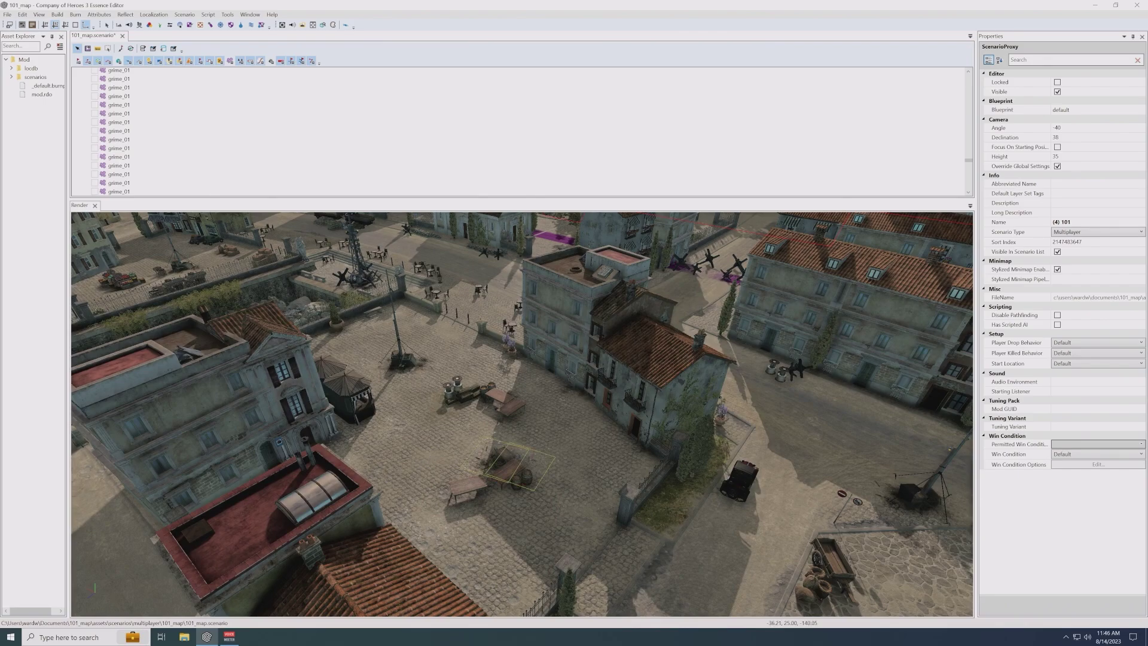
# - Examine how the ground tiles blend at the road junction by the parked trucks and along the dirt tracks outside town
pyautogui.moveTo(511, 447)
pyautogui.mouseDown(button='middle')
pyautogui.moveTo(454, 347)
pyautogui.moveTo(478, 287)
pyautogui.moveTo(511, 447)
pyautogui.mouseUp(button='middle')
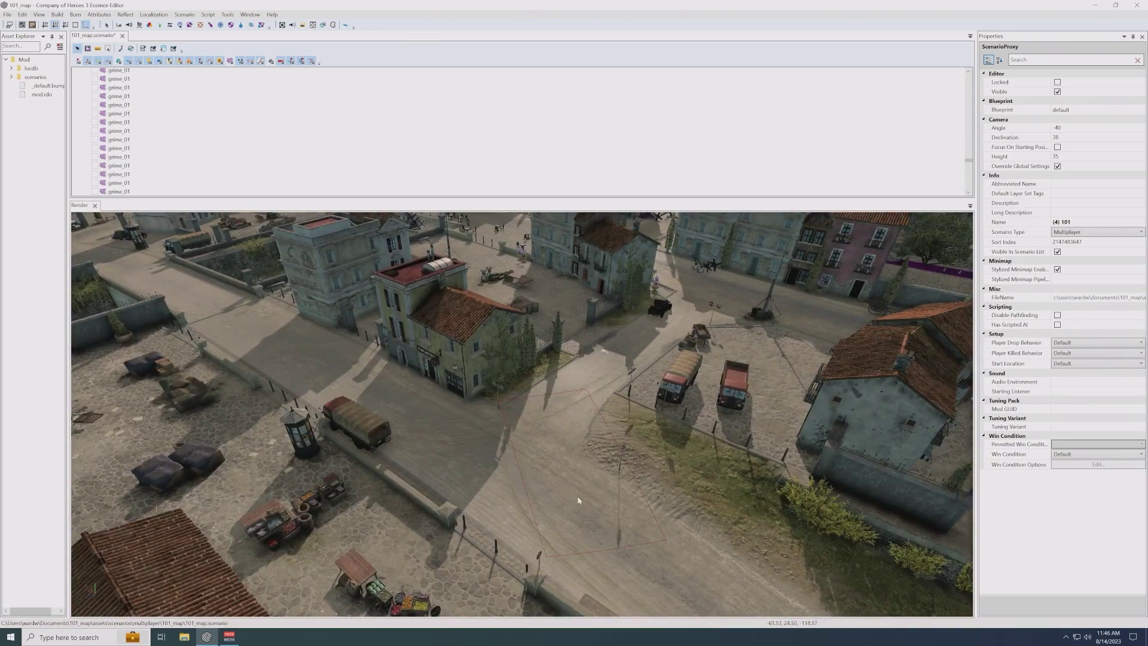
pyautogui.scroll(2, 578, 499)
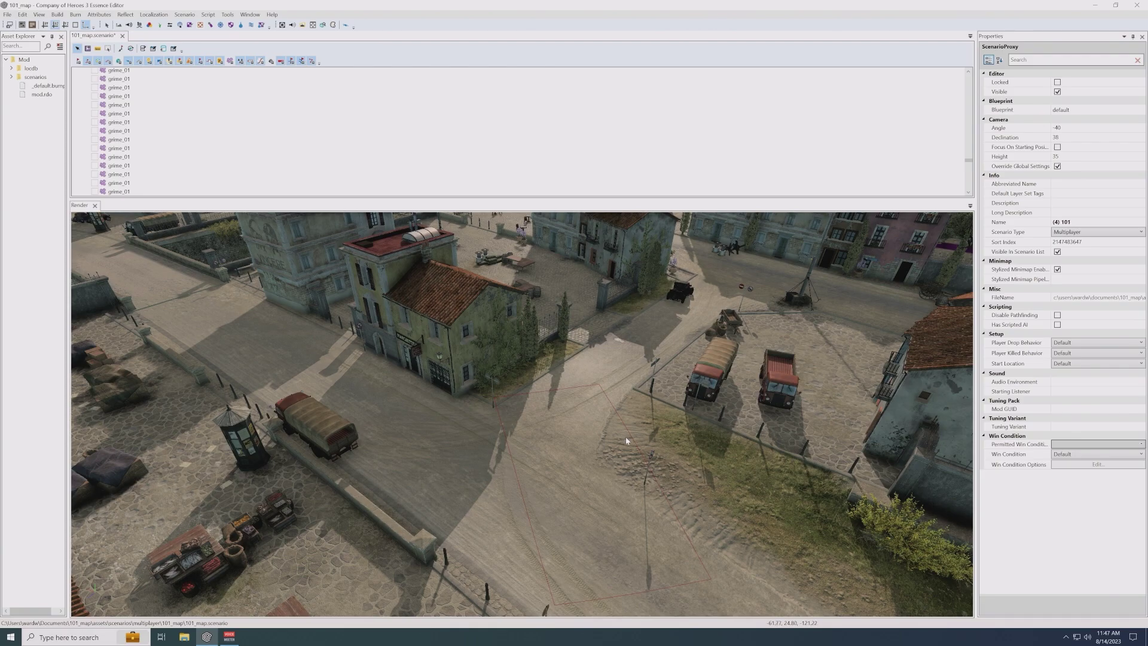
pyautogui.moveTo(626, 444); pyautogui.dragTo(679, 323, button='middle')
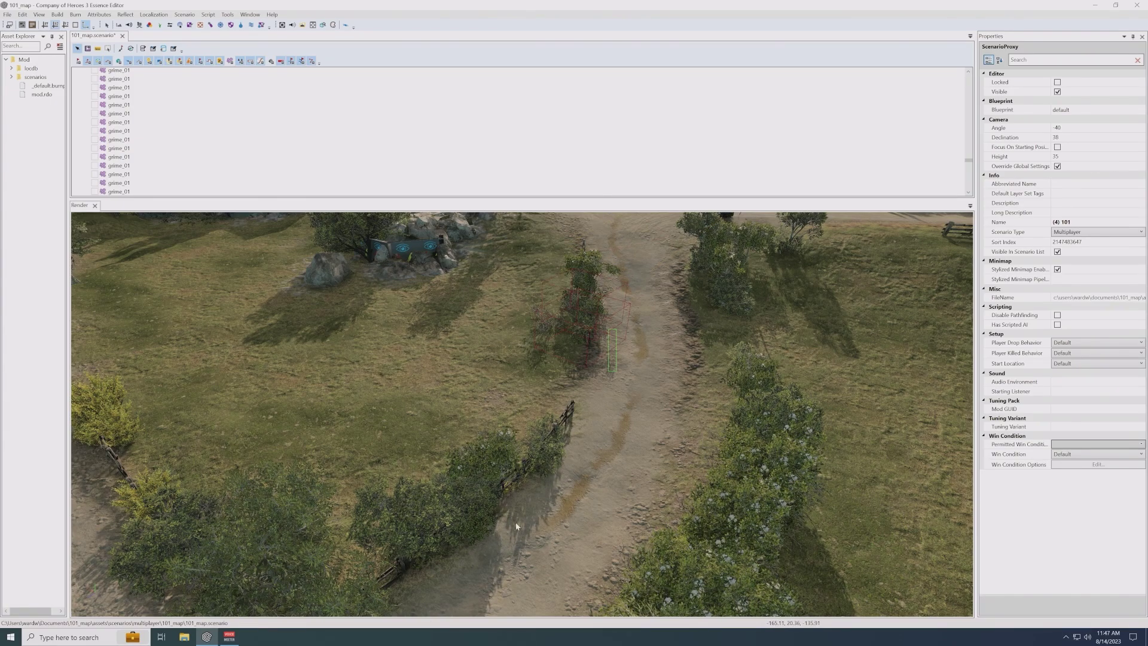
pyautogui.click(576, 317)
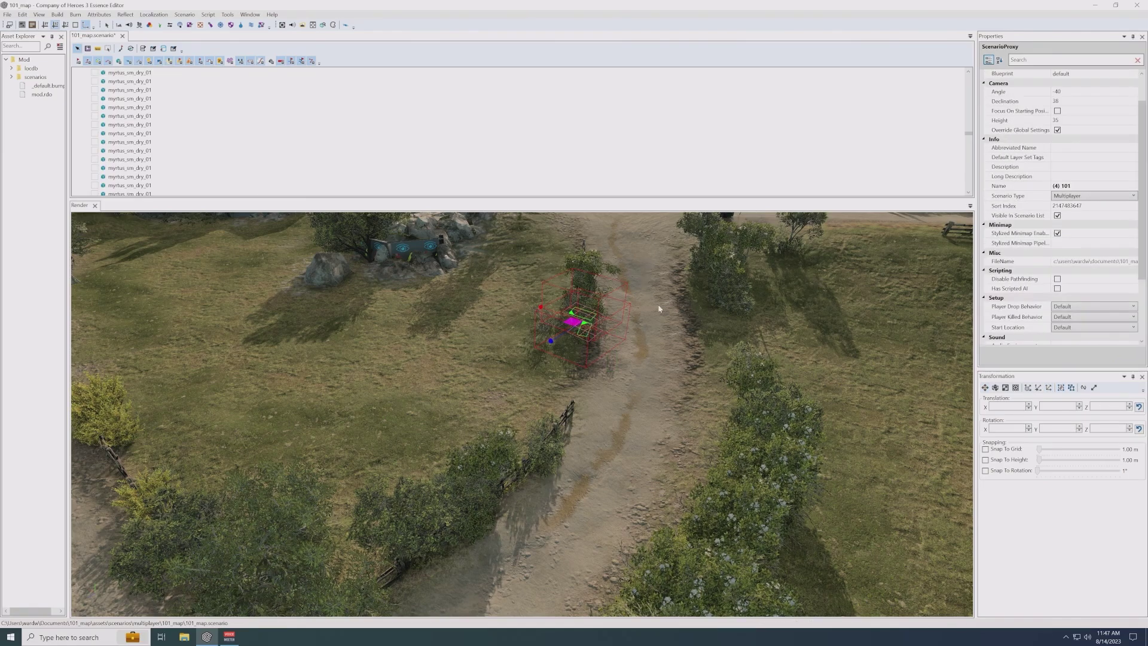
pyautogui.click(612, 460)
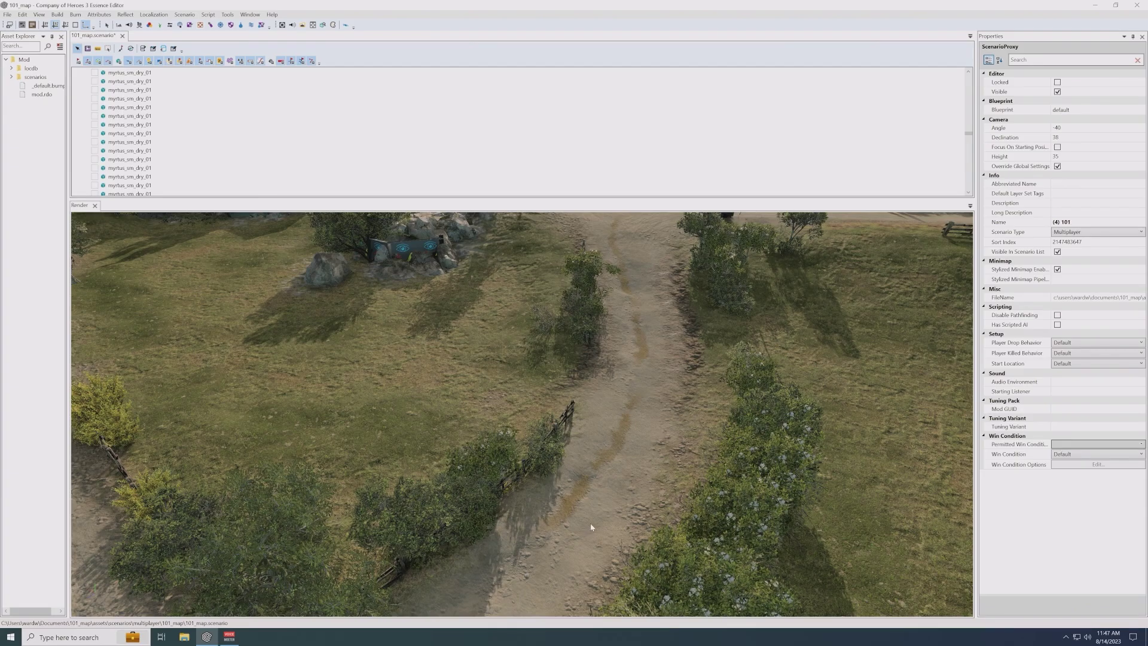
pyautogui.scroll(-5, 591, 527)
pyautogui.moveTo(591, 527); pyautogui.dragTo(481, 513, button='middle')
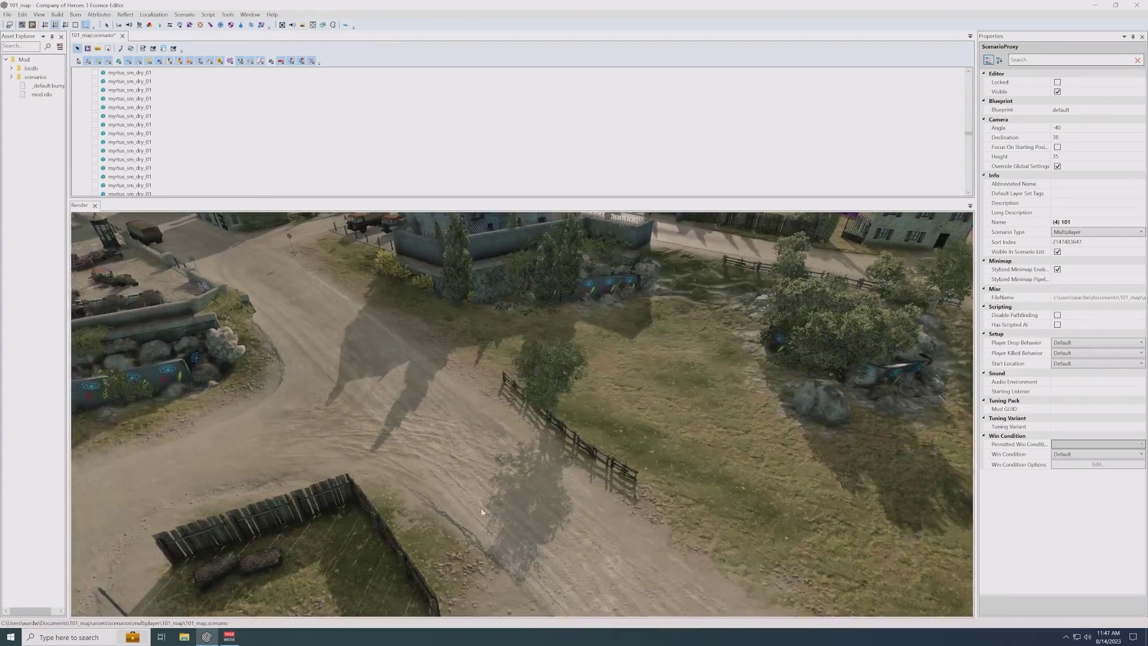
pyautogui.scroll(3, 418, 396)
pyautogui.scroll(2, 391, 332)
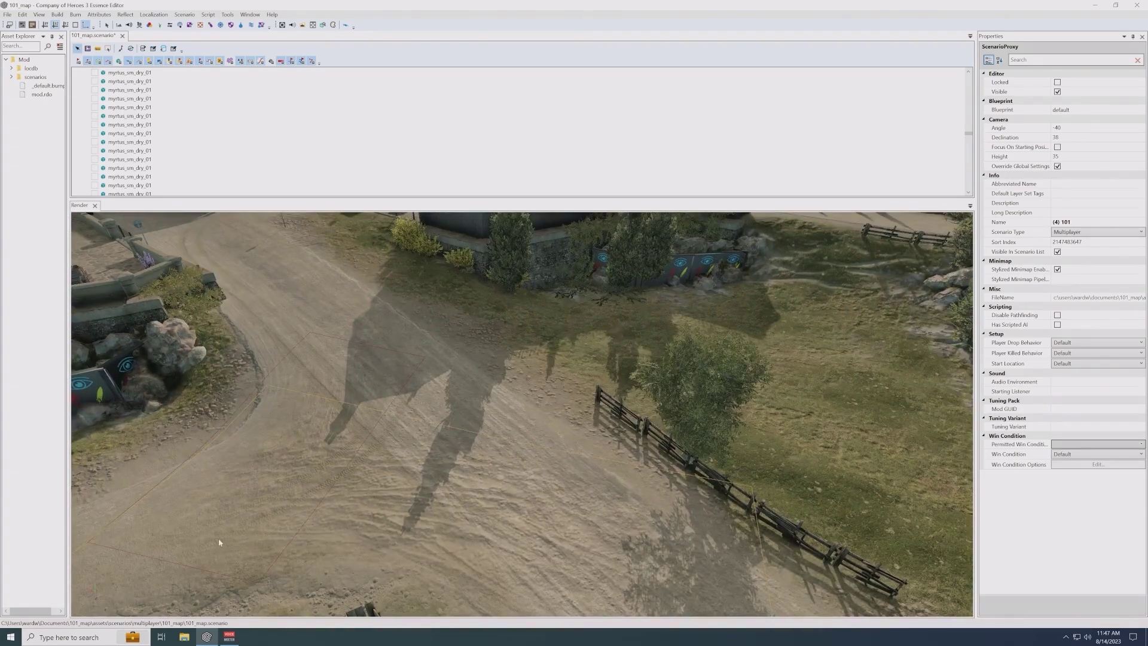
pyautogui.moveTo(470, 446); pyautogui.dragTo(615, 473, button='middle')
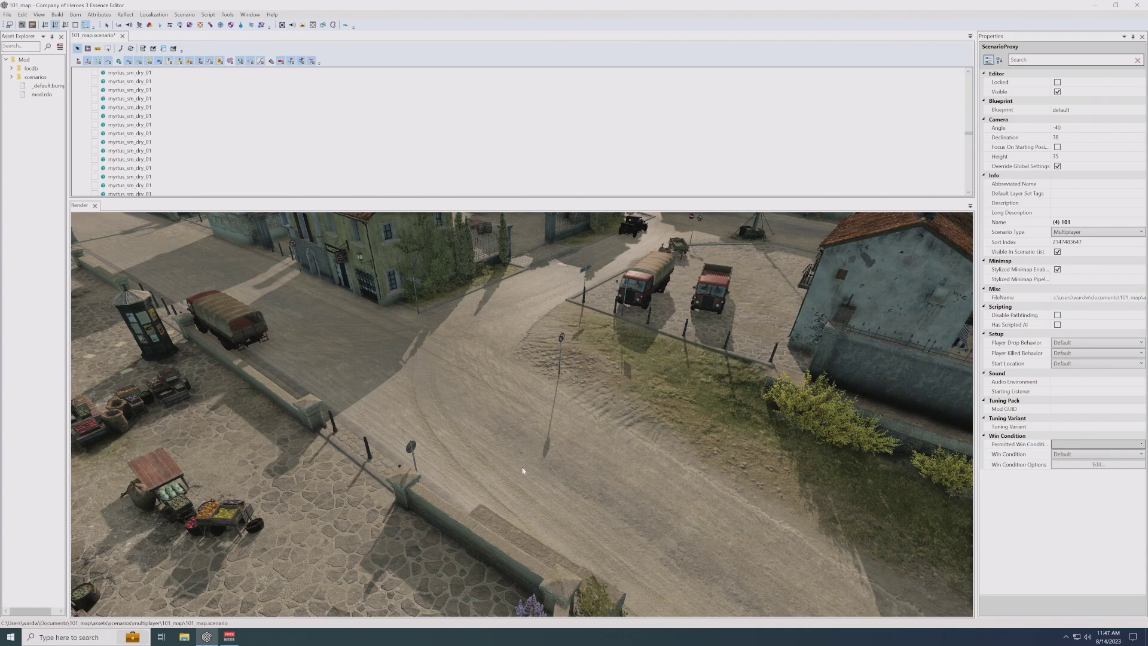
pyautogui.moveTo(512, 457); pyautogui.dragTo(692, 475, button='middle')
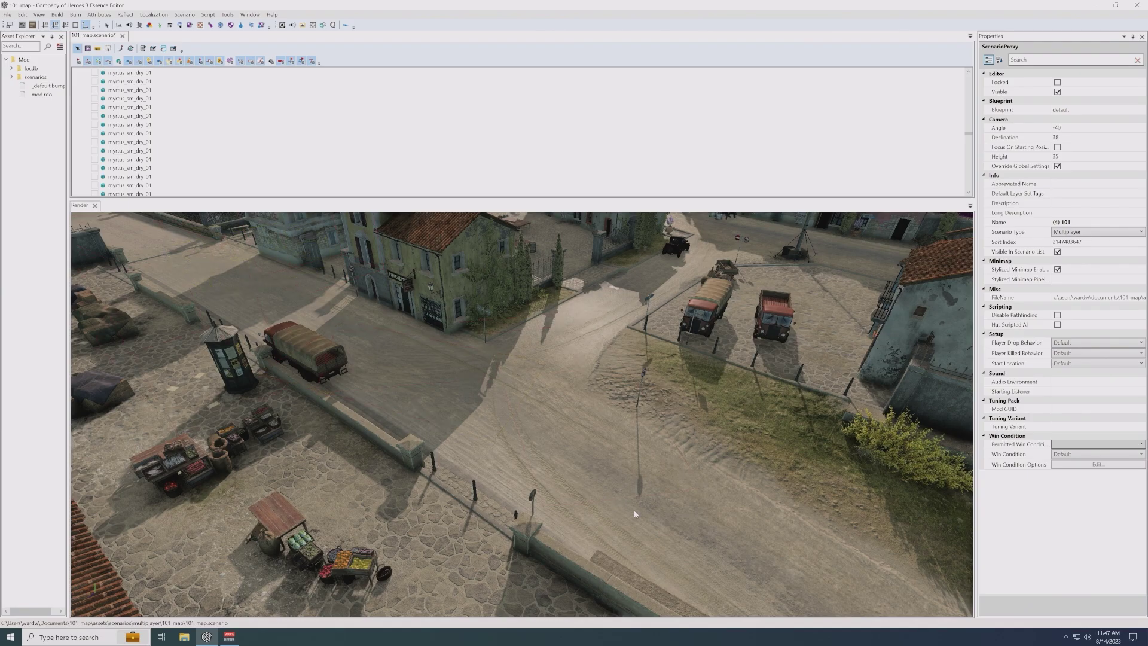
# - Examine the ground texture and sun reflections on the muddy fenced crossroads in the fields
pyautogui.scroll(-2, 634, 510)
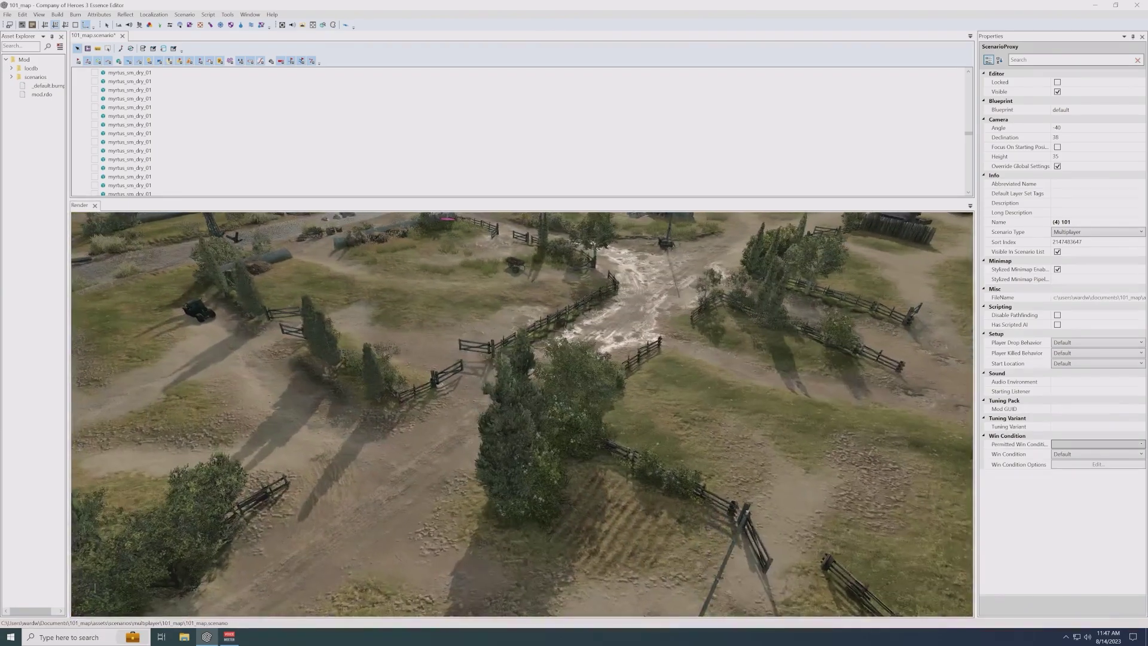
pyautogui.scroll(1, 541, 532)
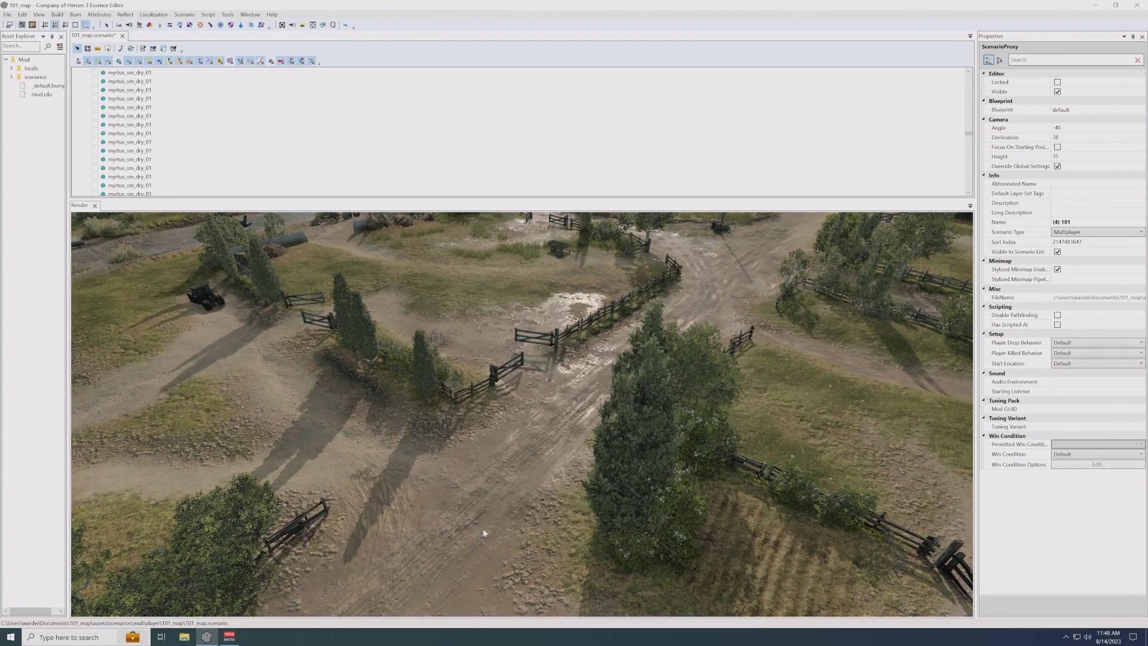
pyautogui.moveTo(492, 522); pyautogui.dragTo(352, 589, button='middle')
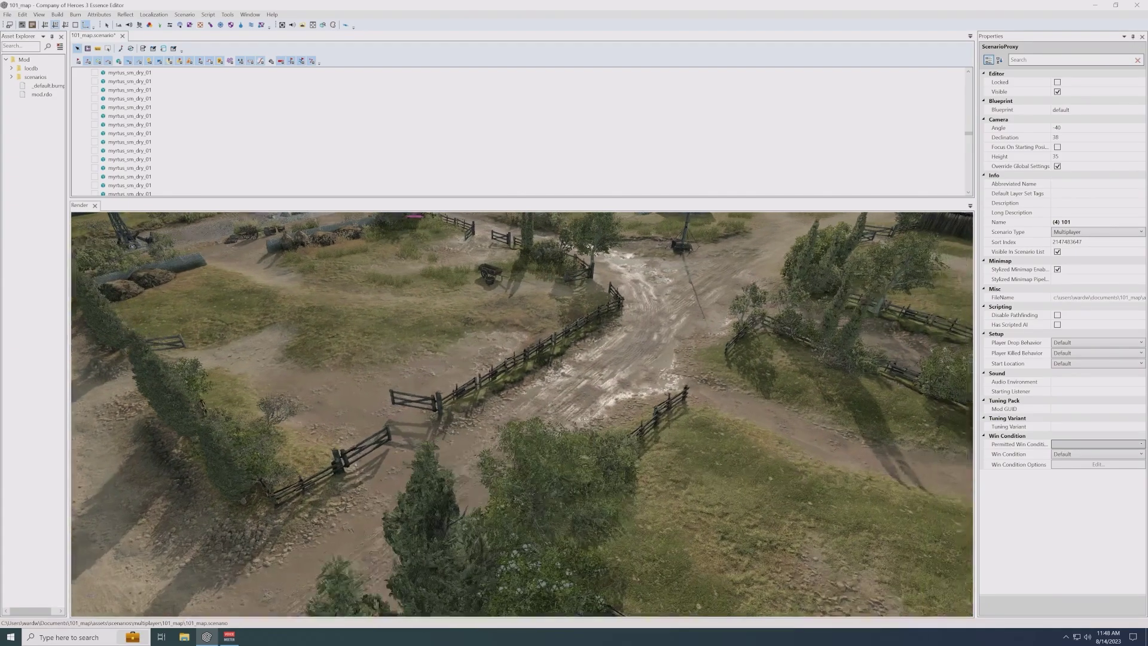
pyautogui.moveTo(478, 578); pyautogui.dragTo(422, 596, button='middle')
pyautogui.moveTo(565, 447); pyautogui.dragTo(569, 517, button='middle')
pyautogui.moveTo(663, 523); pyautogui.dragTo(664, 524, button='middle')
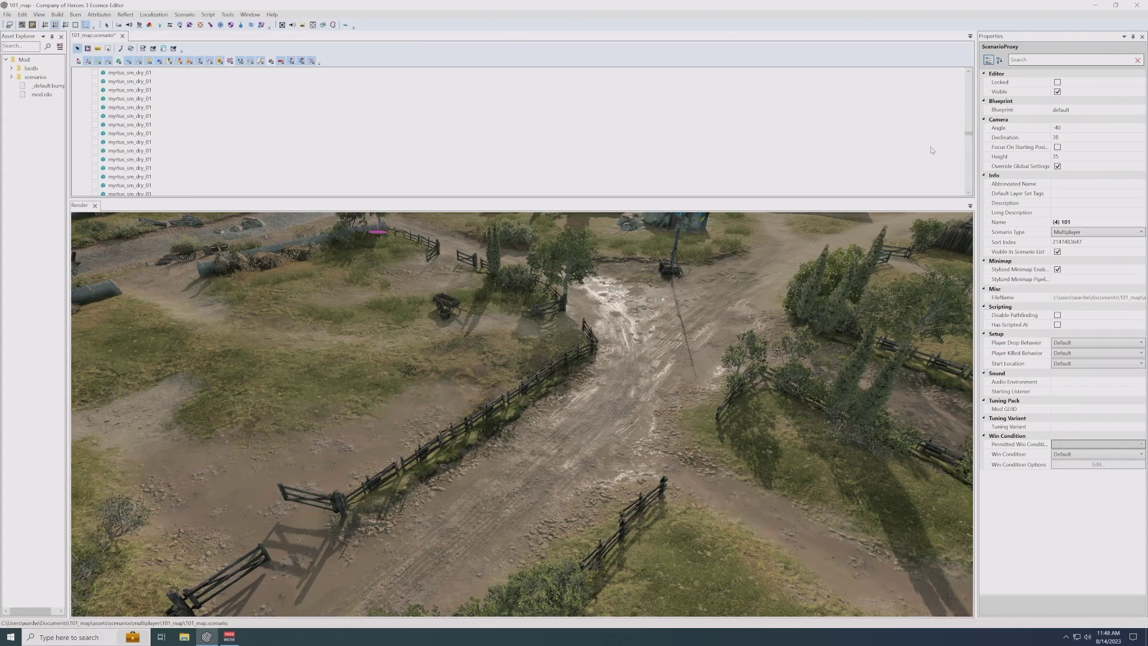
# - Collapse the terrain's Tiles group in the scenario tree and open the default atmosphere's properties
pyautogui.scroll(-15, 572, 168)
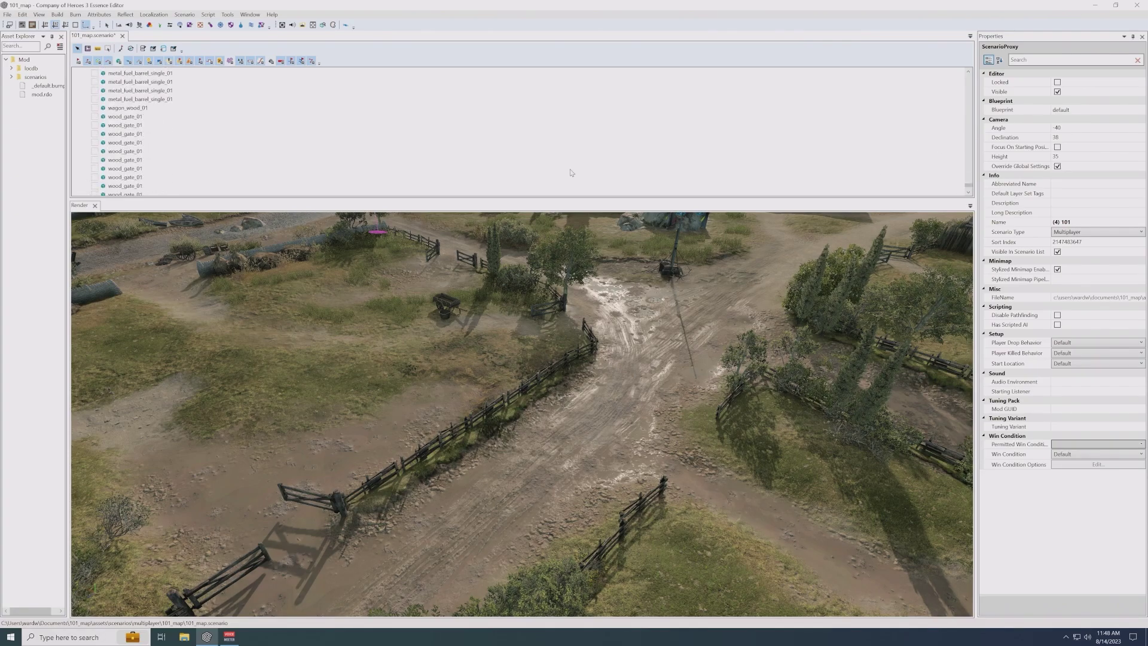
pyautogui.scroll(-2, 572, 168)
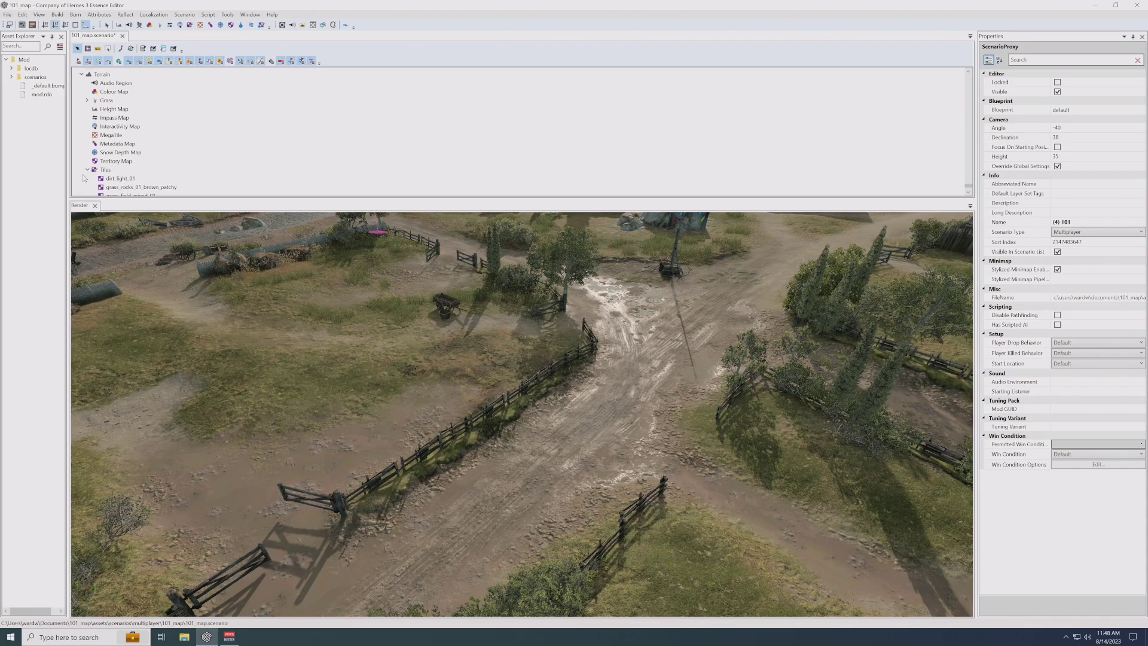
pyautogui.click(88, 169)
pyautogui.scroll(-2, 95, 164)
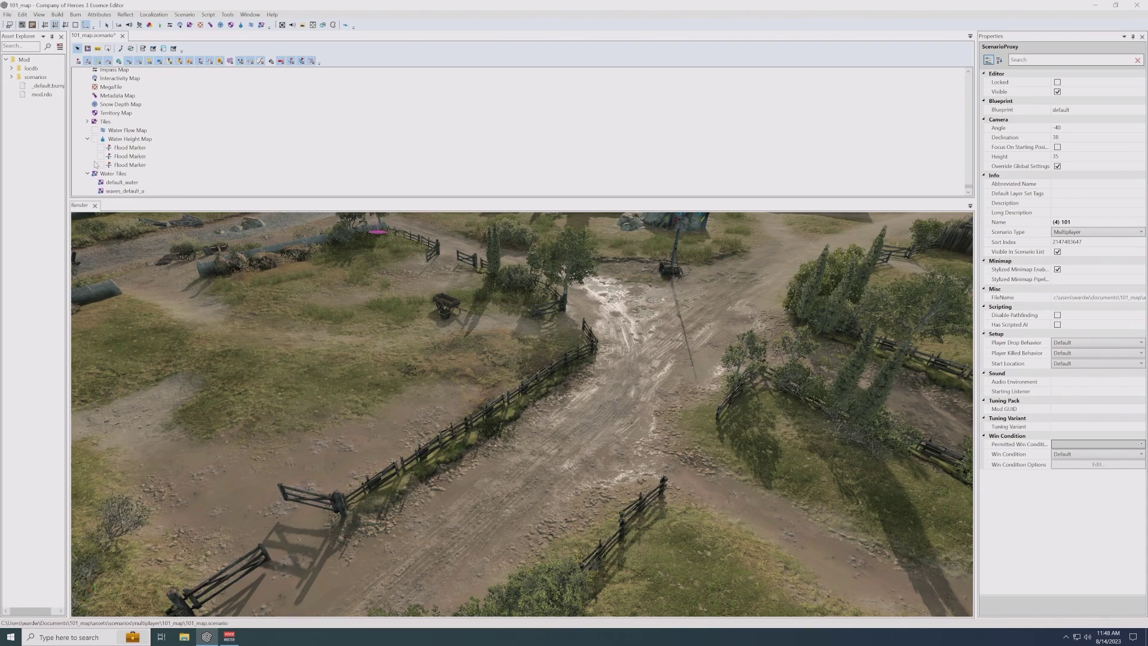
pyautogui.scroll(5, 102, 164)
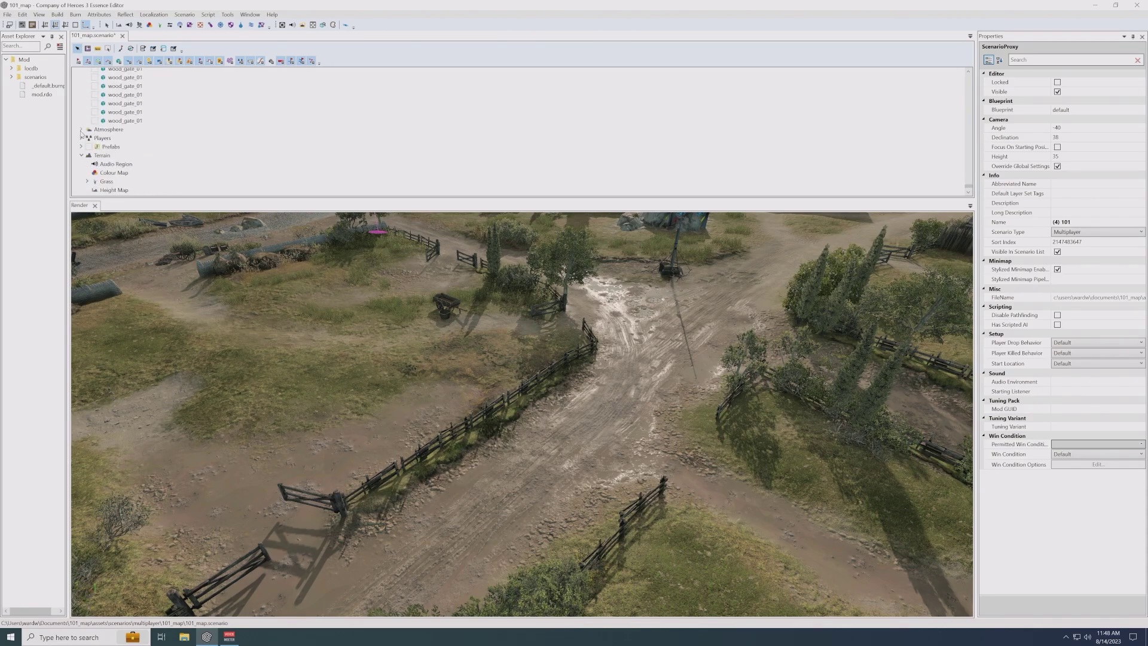
pyautogui.click(81, 129)
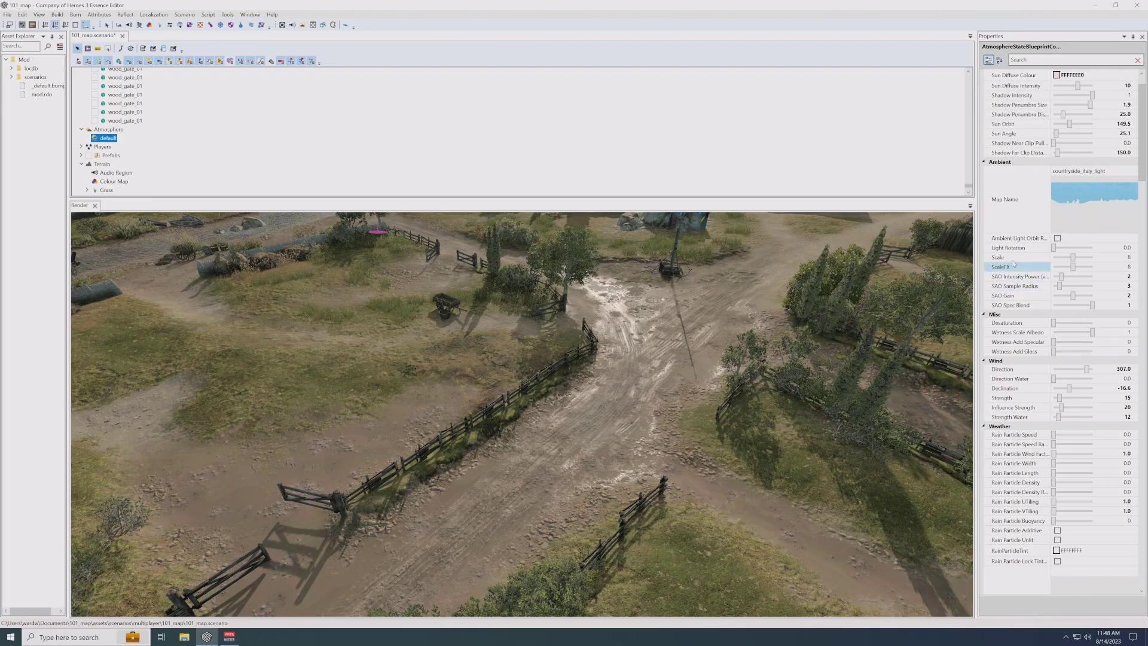
# - Raise the default atmosphere's Sun Orbit in steps to 174.5 and check the lighting on the muddy crossroads
pyautogui.click(1131, 123)
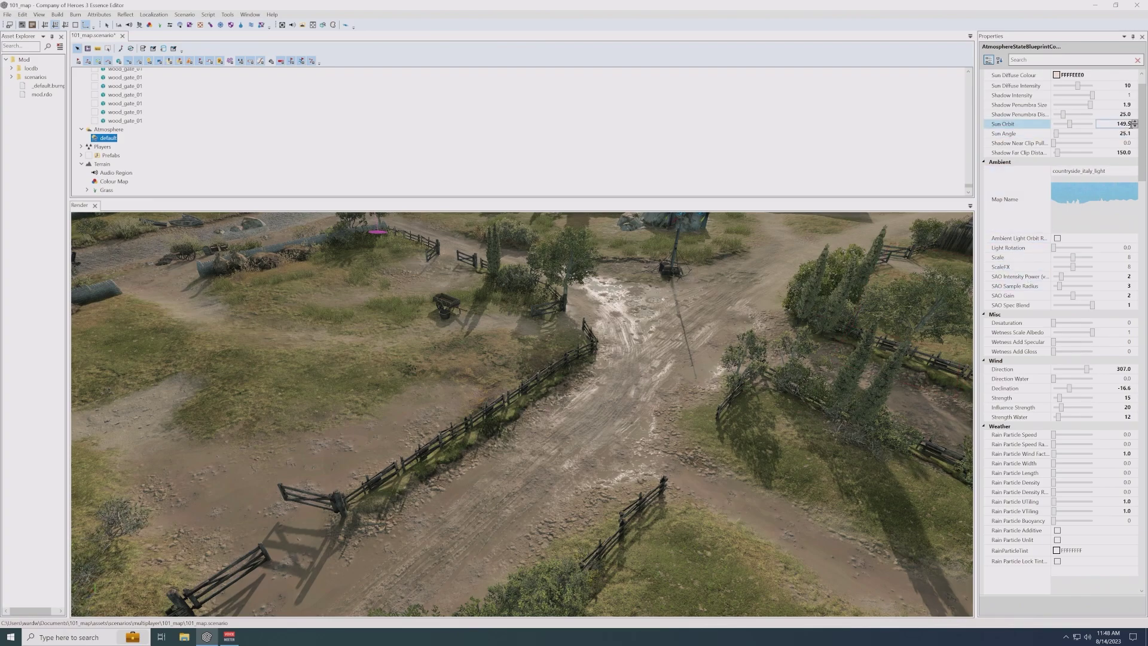
pyautogui.click(1134, 122)
pyautogui.click(1135, 122)
pyautogui.click(1135, 122)
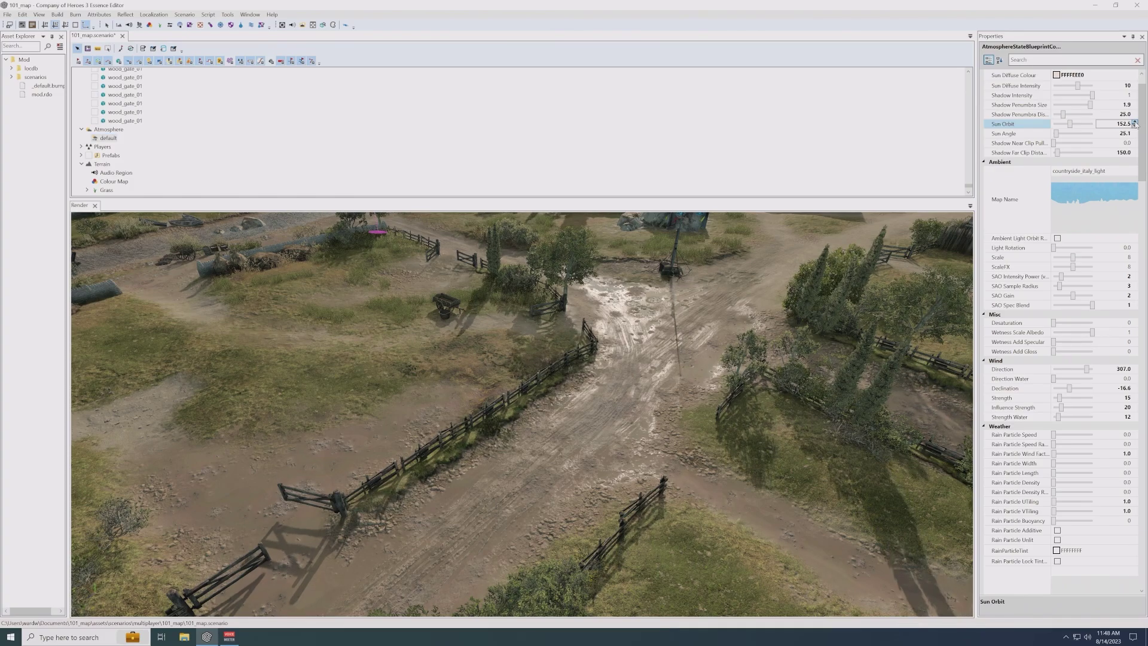
pyautogui.click(1135, 122)
pyautogui.click(1135, 122)
pyautogui.click(1134, 122)
pyautogui.click(1135, 122)
pyautogui.click(1134, 122)
pyautogui.click(1135, 122)
pyautogui.click(1134, 122)
pyautogui.click(1135, 122)
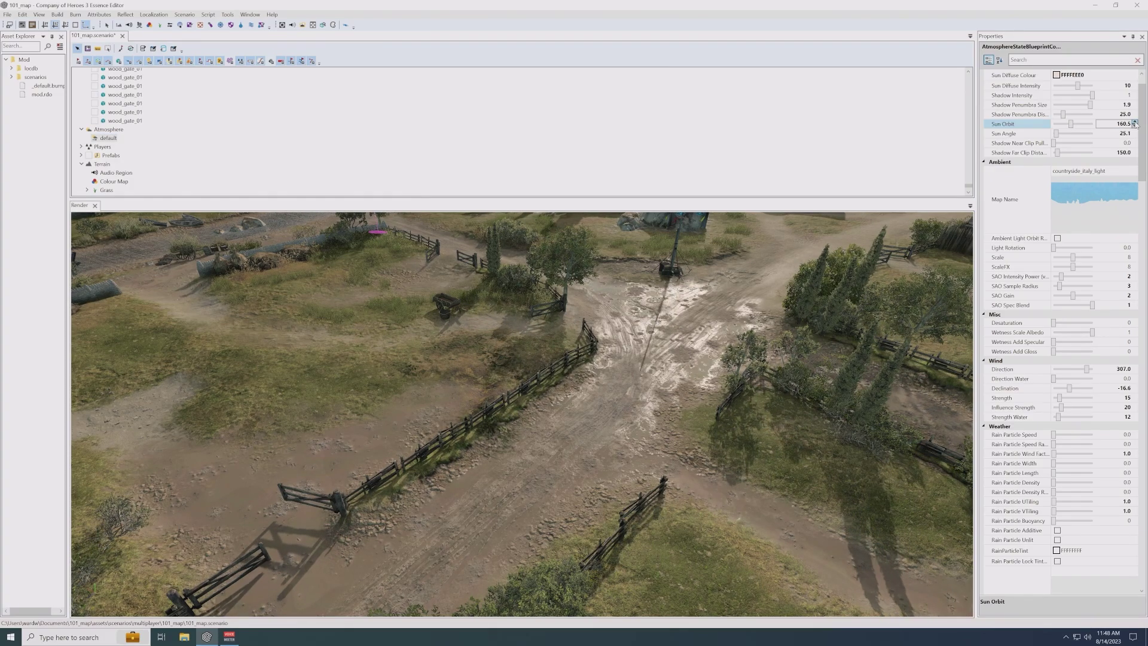
pyautogui.click(1134, 121)
pyautogui.click(1134, 122)
pyautogui.click(1134, 122)
pyautogui.click(1135, 122)
pyautogui.click(1135, 122)
pyautogui.click(1135, 122)
pyautogui.click(1134, 122)
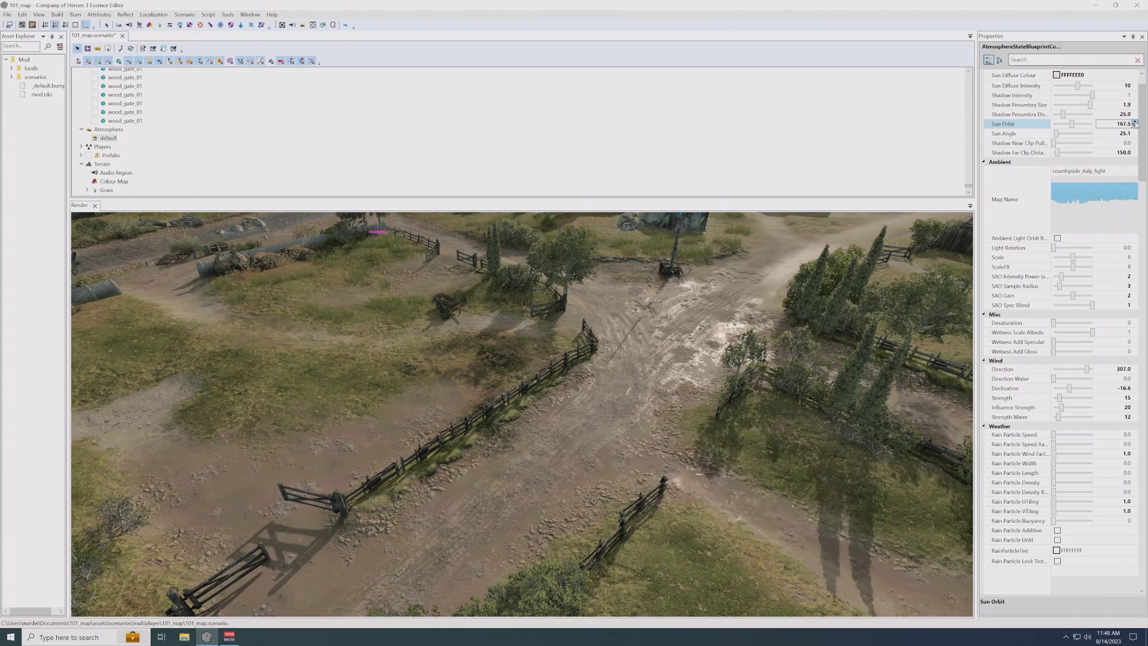
pyautogui.click(1134, 122)
pyautogui.click(1134, 122)
pyautogui.click(1134, 122)
pyautogui.click(1135, 122)
pyautogui.click(1134, 122)
pyautogui.click(1135, 122)
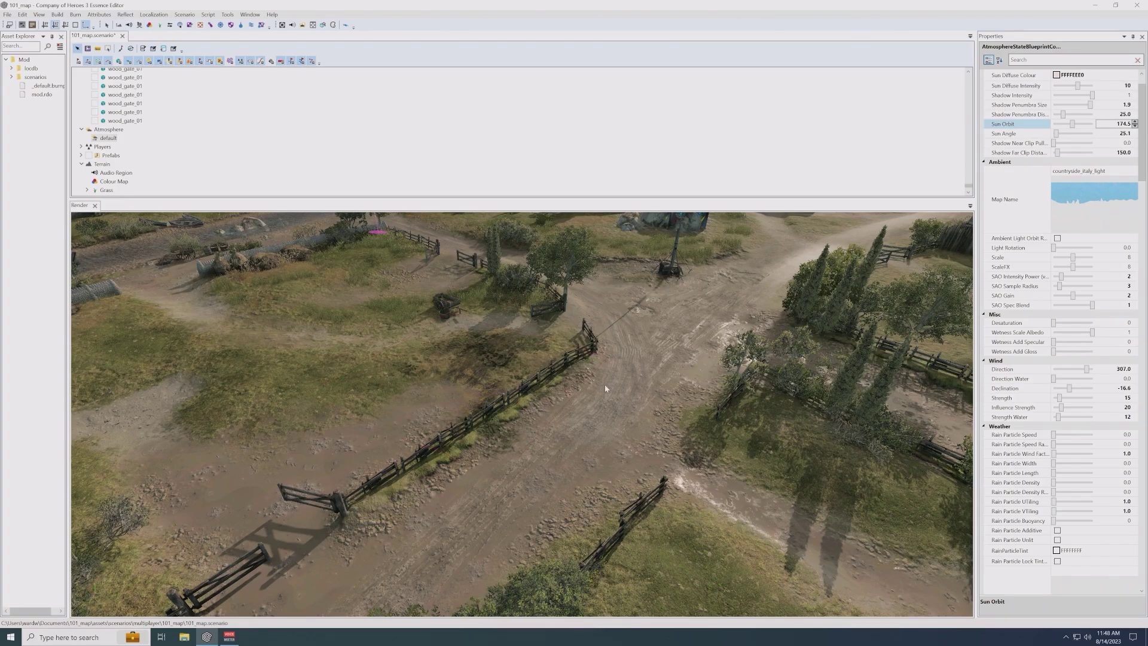
pyautogui.moveTo(605, 388); pyautogui.dragTo(532, 496, button='middle')
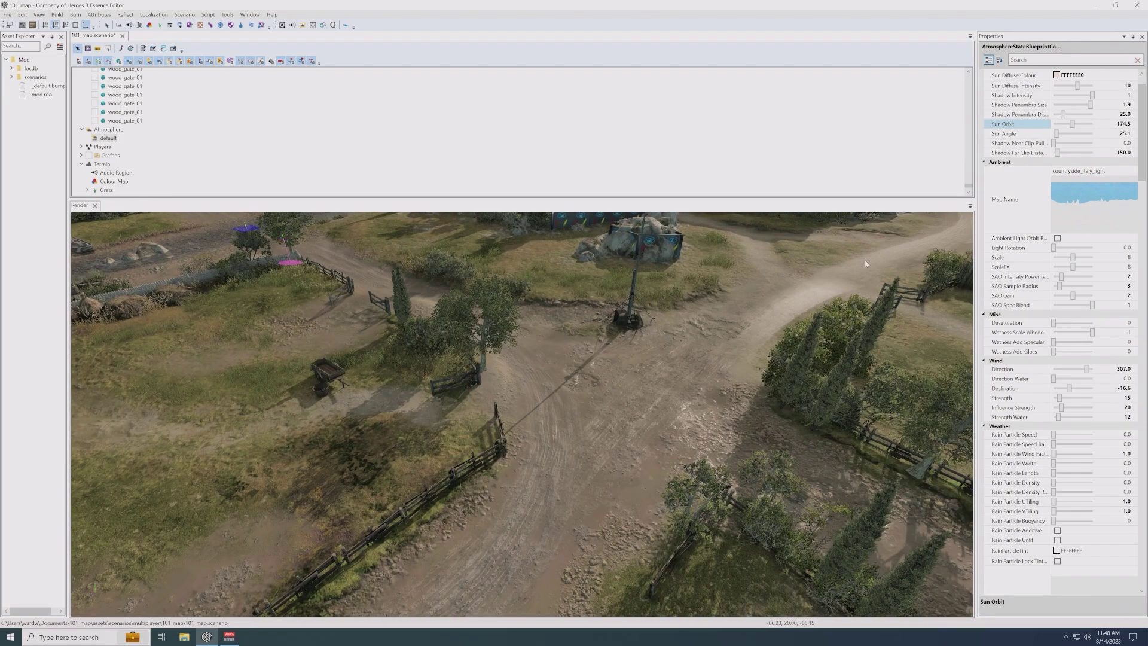
# - Lower the default atmosphere's Sun Orbit to 110.8 and examine the light on the riverbed and the muddy fields beyond it
pyautogui.moveTo(511, 560); pyautogui.dragTo(587, 505, button='middle')
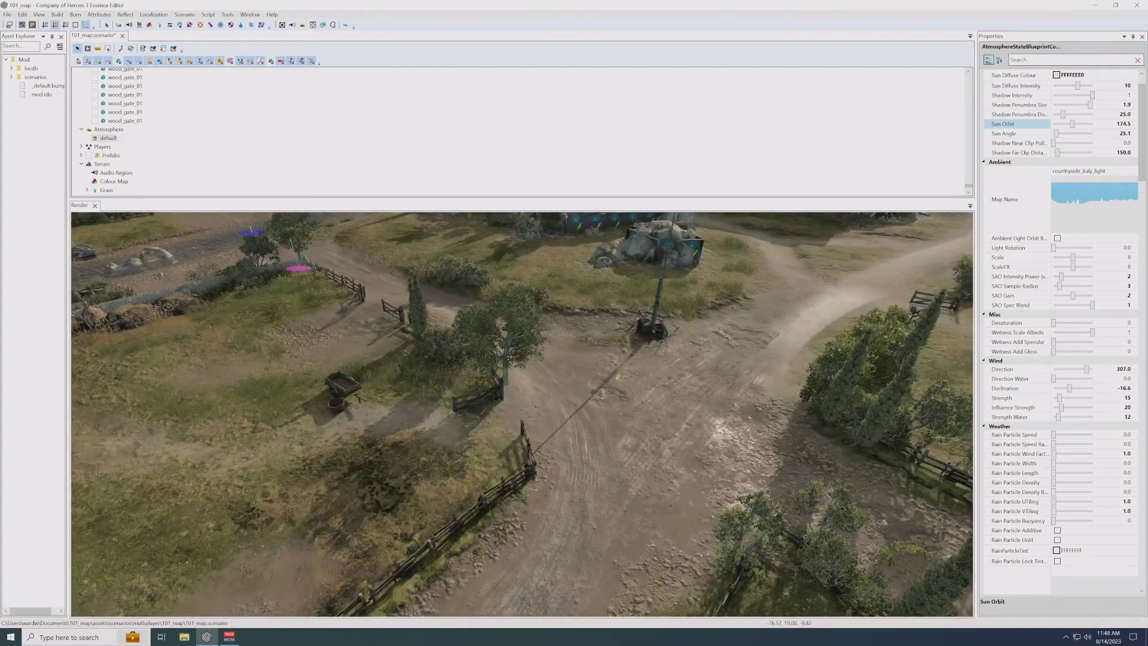
pyautogui.scroll(-2, 574, 505)
pyautogui.moveTo(754, 379); pyautogui.dragTo(603, 604, button='middle')
pyautogui.moveTo(682, 423); pyautogui.dragTo(538, 541, button='middle')
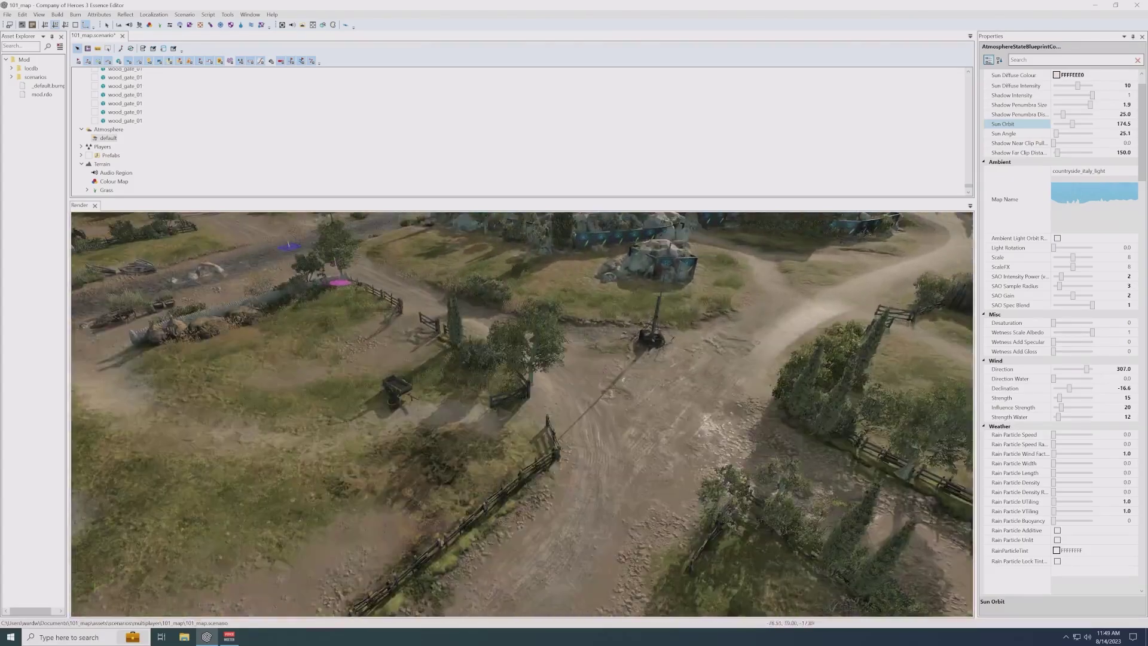
pyautogui.click(1072, 125)
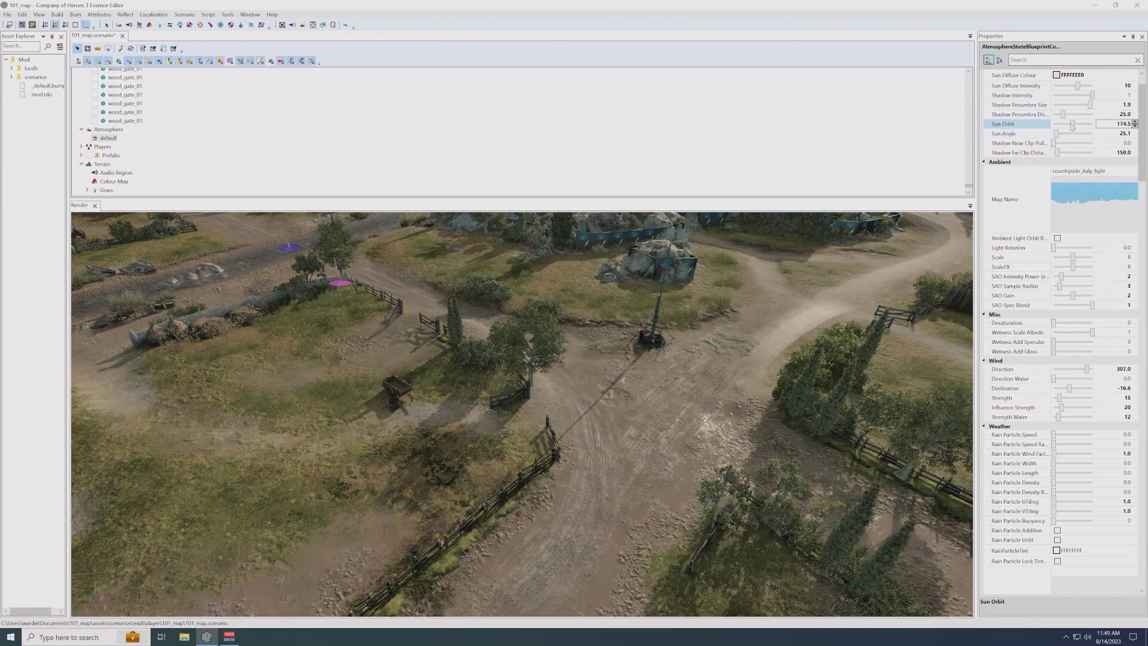
pyautogui.moveTo(1072, 125); pyautogui.dragTo(1066, 126)
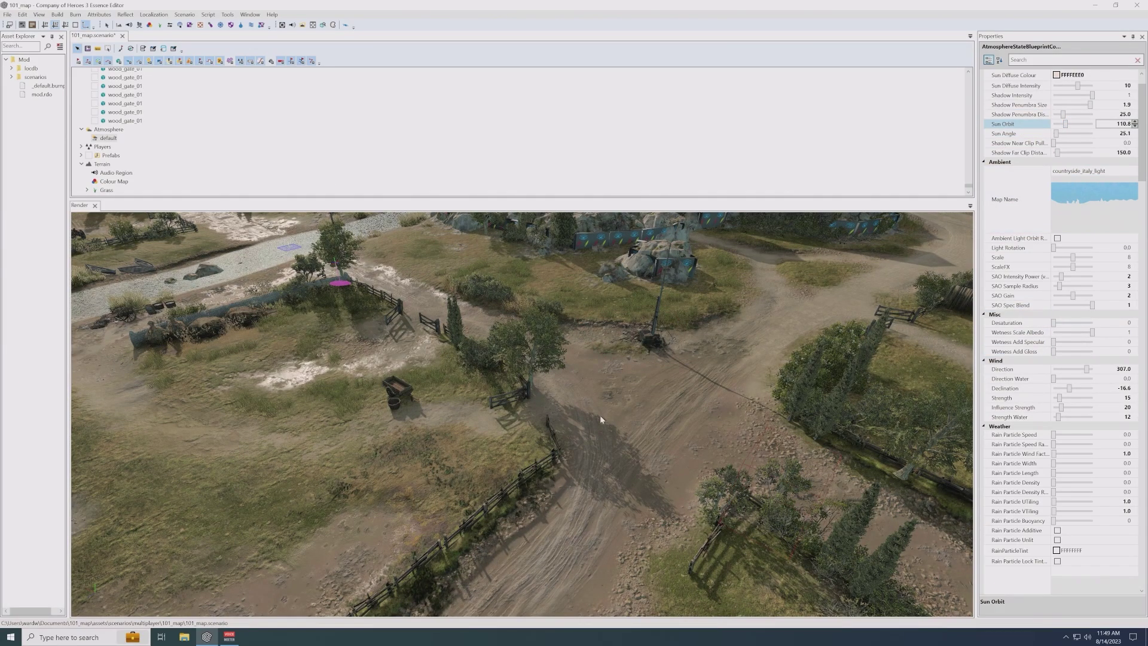
pyautogui.moveTo(580, 444); pyautogui.dragTo(801, 574, button='middle')
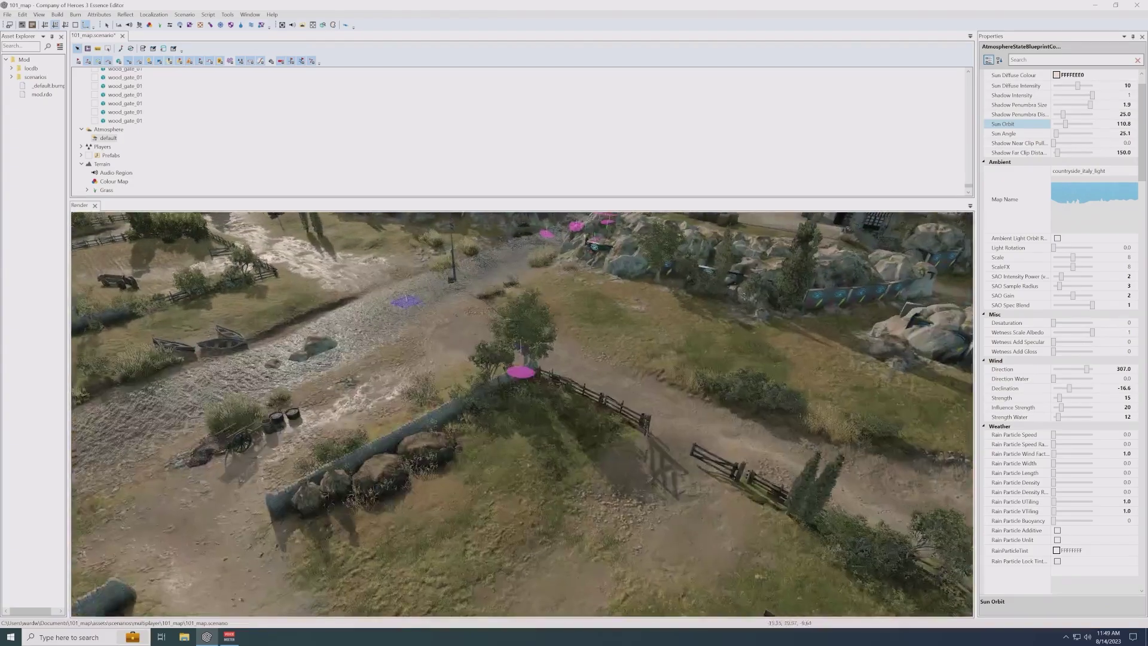
pyautogui.moveTo(414, 332); pyautogui.dragTo(513, 425, button='middle')
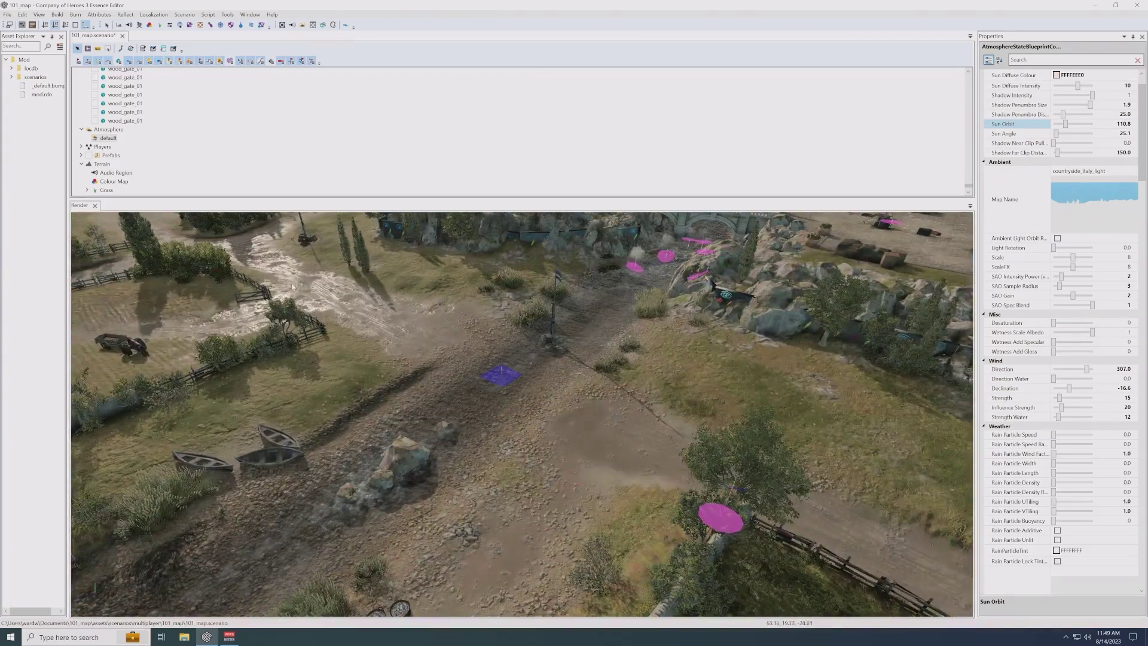
pyautogui.scroll(-2, 379, 346)
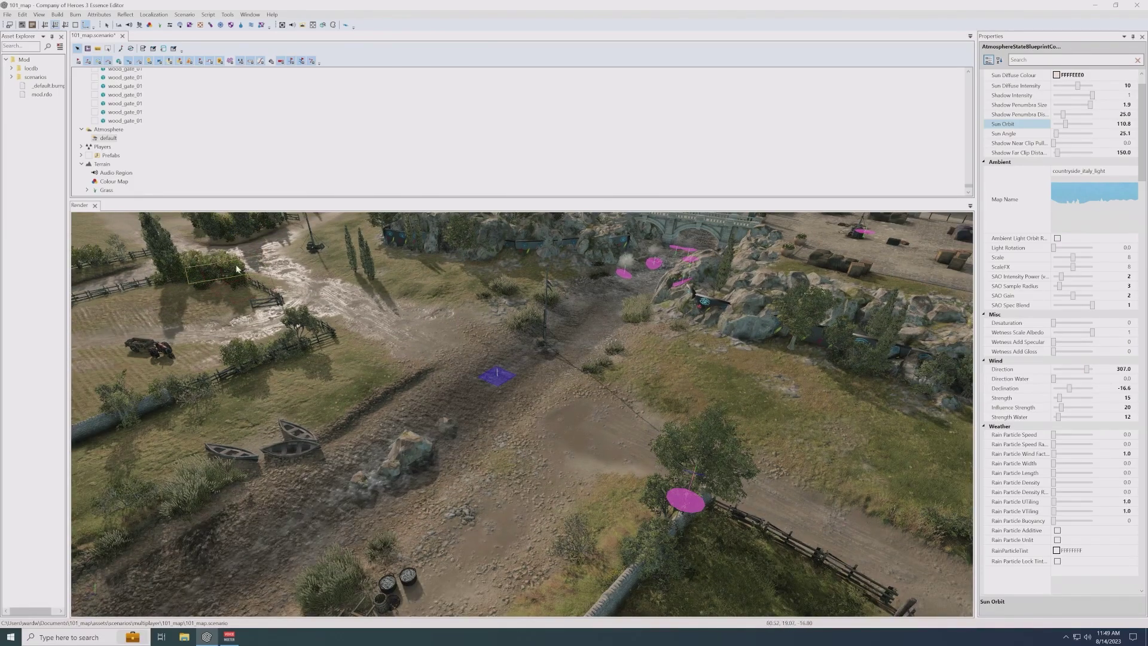
pyautogui.moveTo(235, 268); pyautogui.dragTo(415, 334, button='middle')
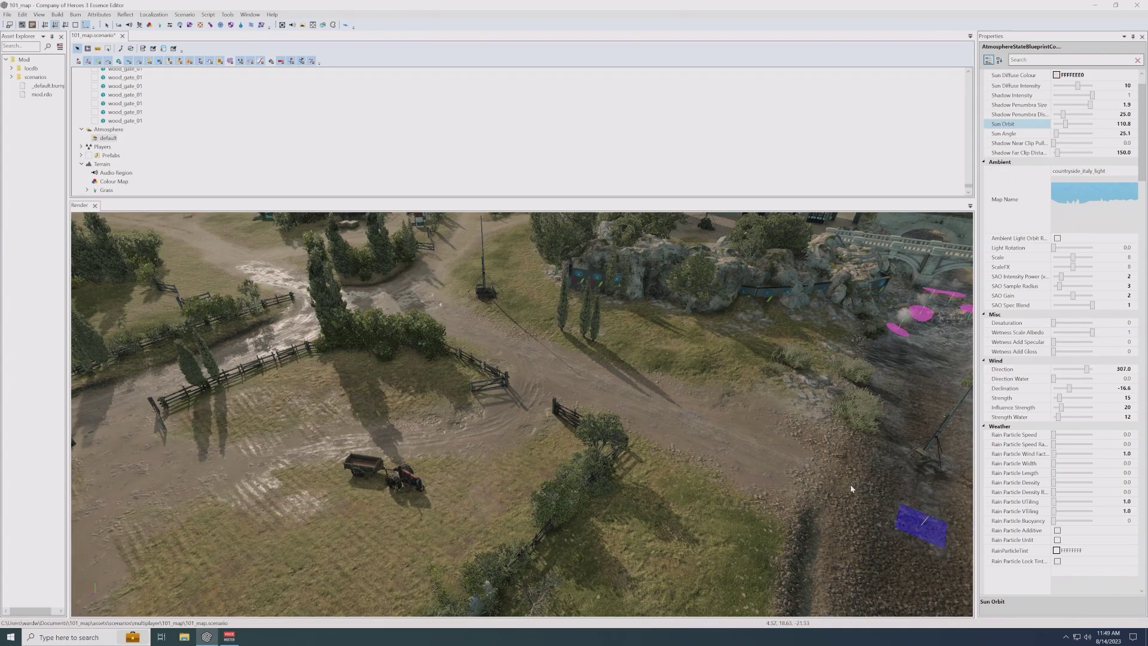
pyautogui.moveTo(852, 488); pyautogui.dragTo(628, 359, button='middle')
pyautogui.moveTo(839, 469); pyautogui.dragTo(852, 360, button='middle')
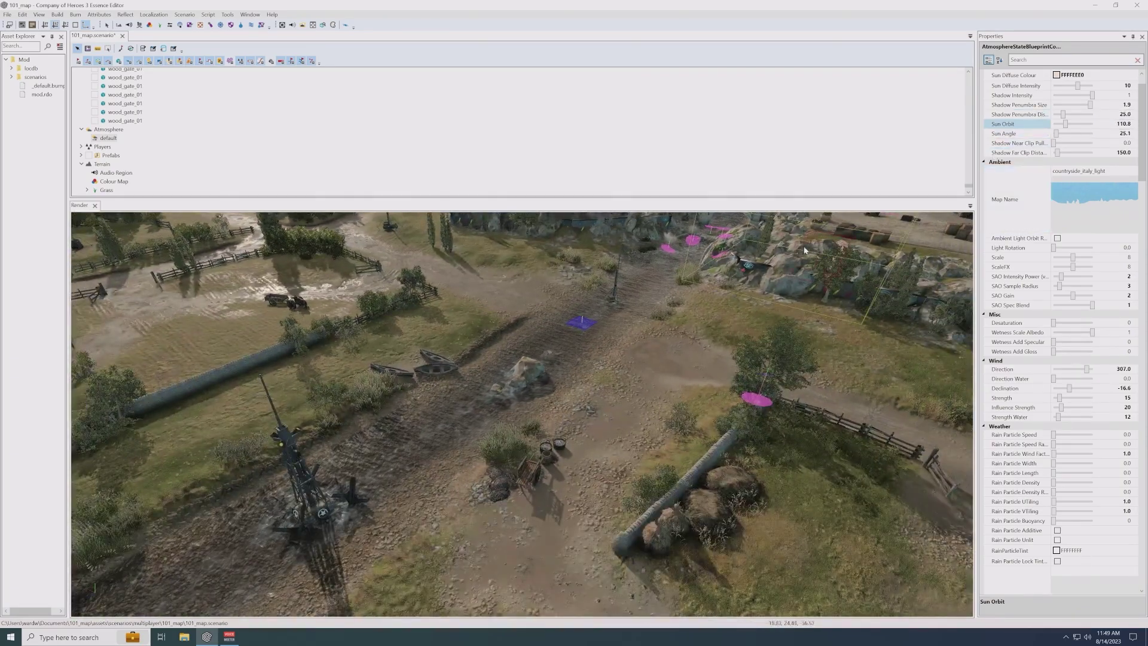
# - Undo the last four Sun Orbit changes
pyautogui.hotkey('ctrl', 'z')
pyautogui.hotkey('ctrl', 'z')
pyautogui.hotkey('ctrl', 'z')
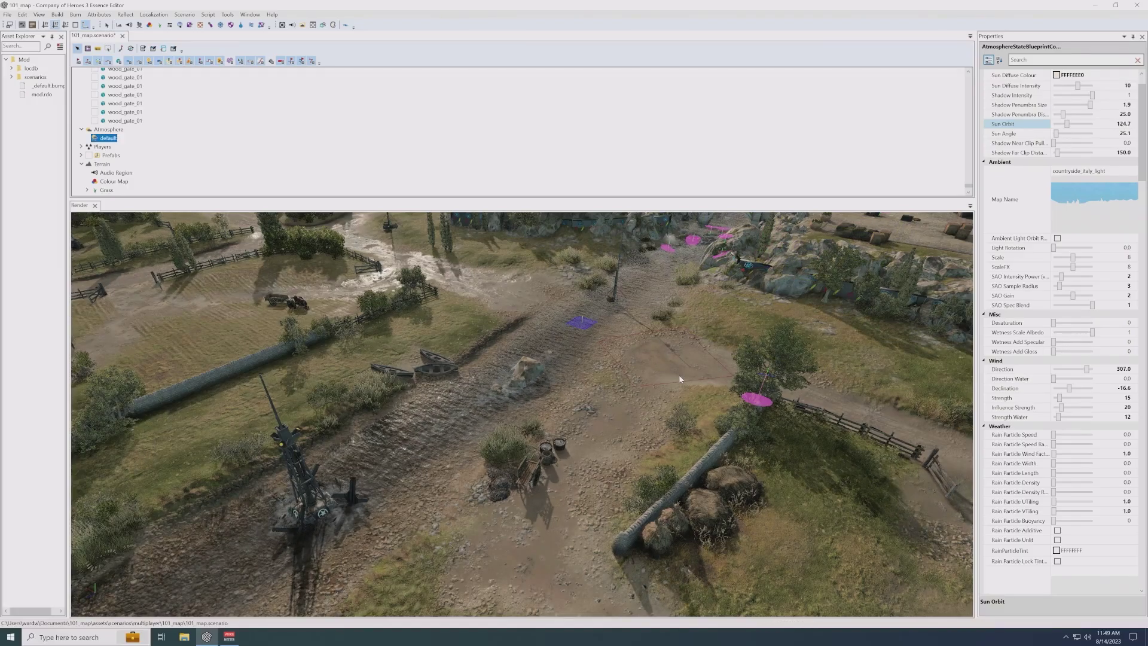
pyautogui.hotkey('ctrl', 'z')
# - Raise the default atmosphere's Sun Angle in steps to 33.1
pyautogui.moveTo(891, 418); pyautogui.dragTo(734, 407, button='middle')
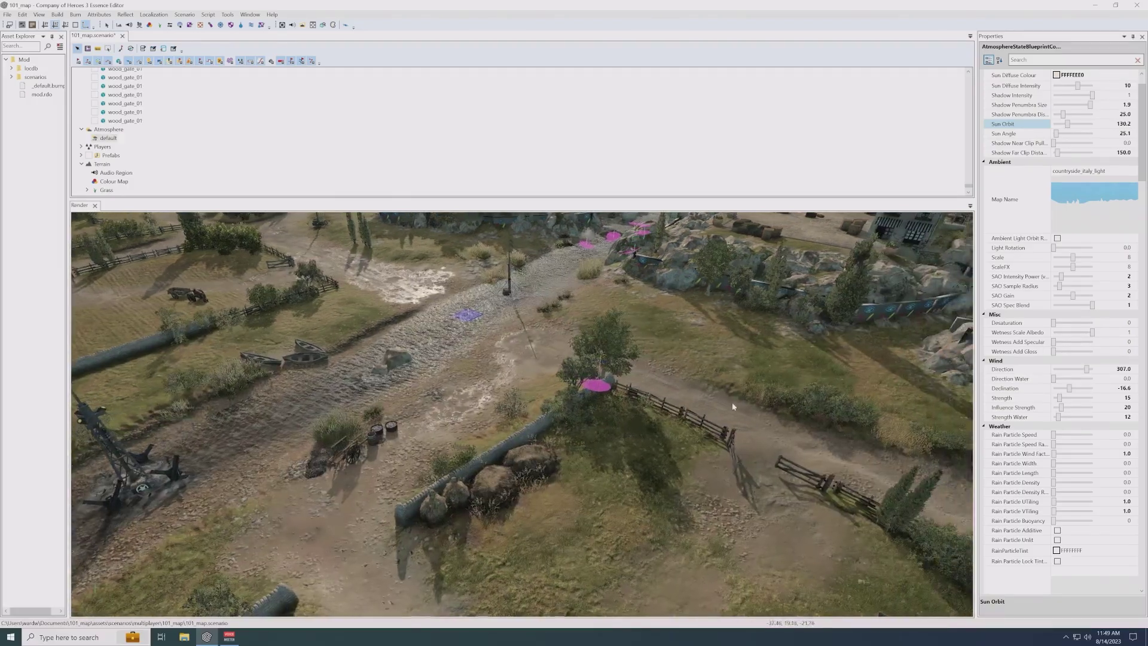
pyautogui.click(1091, 135)
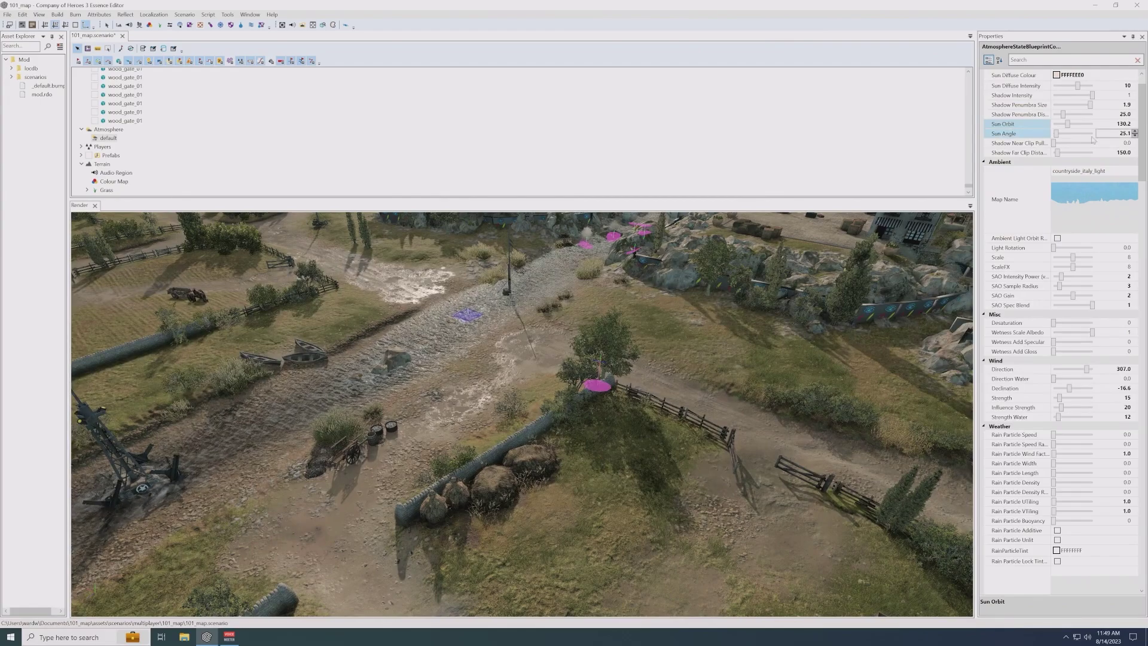
pyautogui.click(1134, 131)
pyautogui.click(1135, 132)
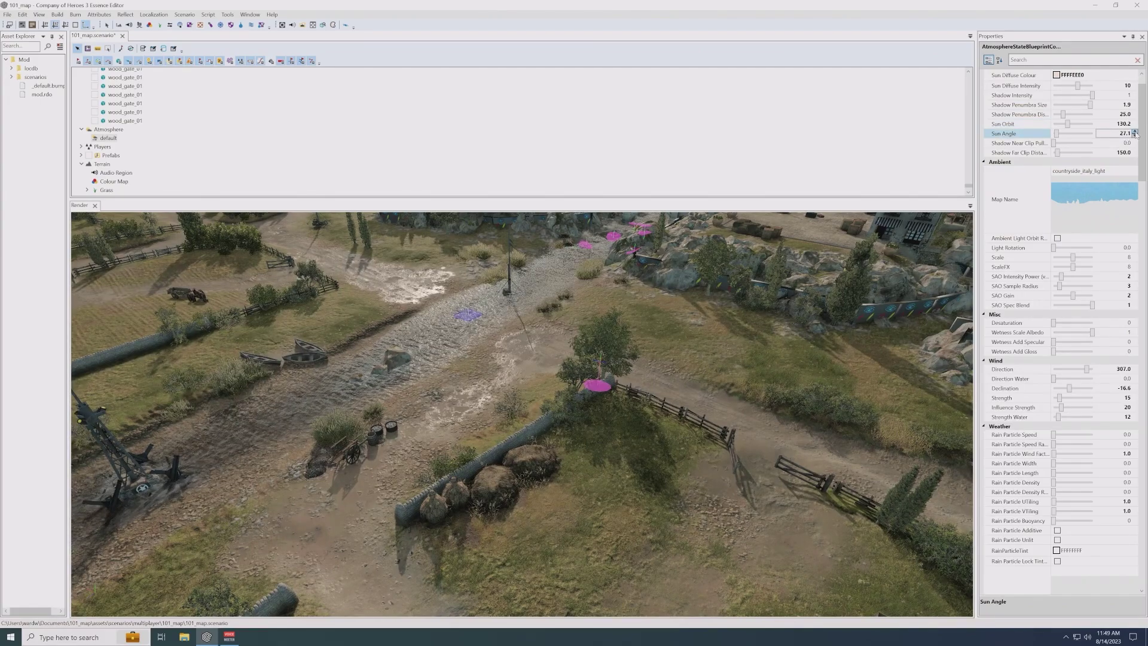
pyautogui.click(1135, 131)
pyautogui.click(1135, 131)
pyautogui.click(1135, 131)
pyautogui.click(1134, 131)
pyautogui.click(1134, 132)
pyautogui.click(1134, 131)
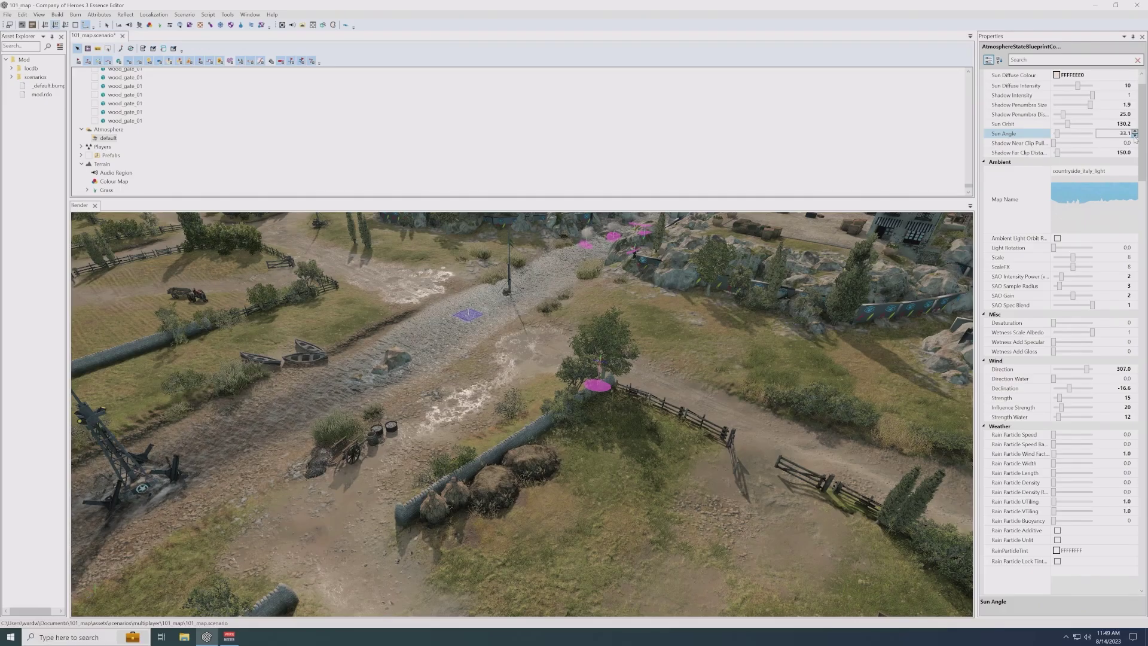
# - Lower the Sun Angle in steps to 13.1 while checking the shadows and ground lighting at the fenced crossroads
pyautogui.moveTo(807, 383); pyautogui.dragTo(514, 272, button='middle')
pyautogui.moveTo(708, 383); pyautogui.dragTo(682, 357, button='middle')
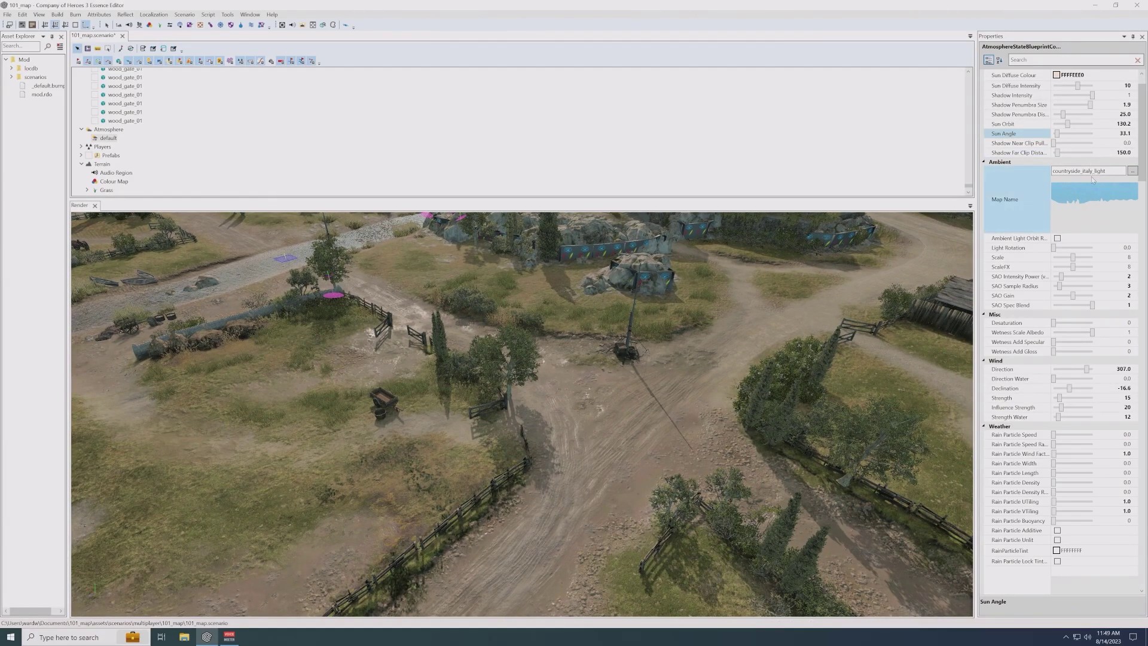
pyautogui.click(1122, 133)
pyautogui.click(1134, 136)
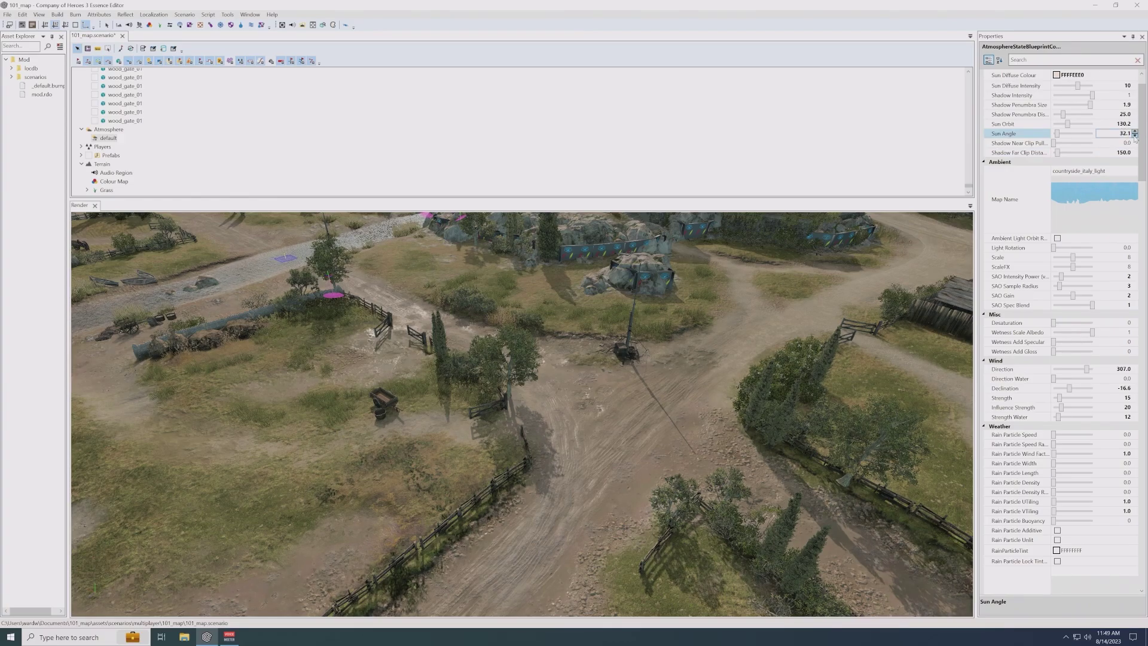
pyautogui.click(1134, 136)
pyautogui.click(1133, 136)
pyautogui.click(1134, 136)
pyautogui.click(1134, 136)
pyautogui.click(1134, 136)
pyautogui.click(1134, 136)
pyautogui.click(1134, 136)
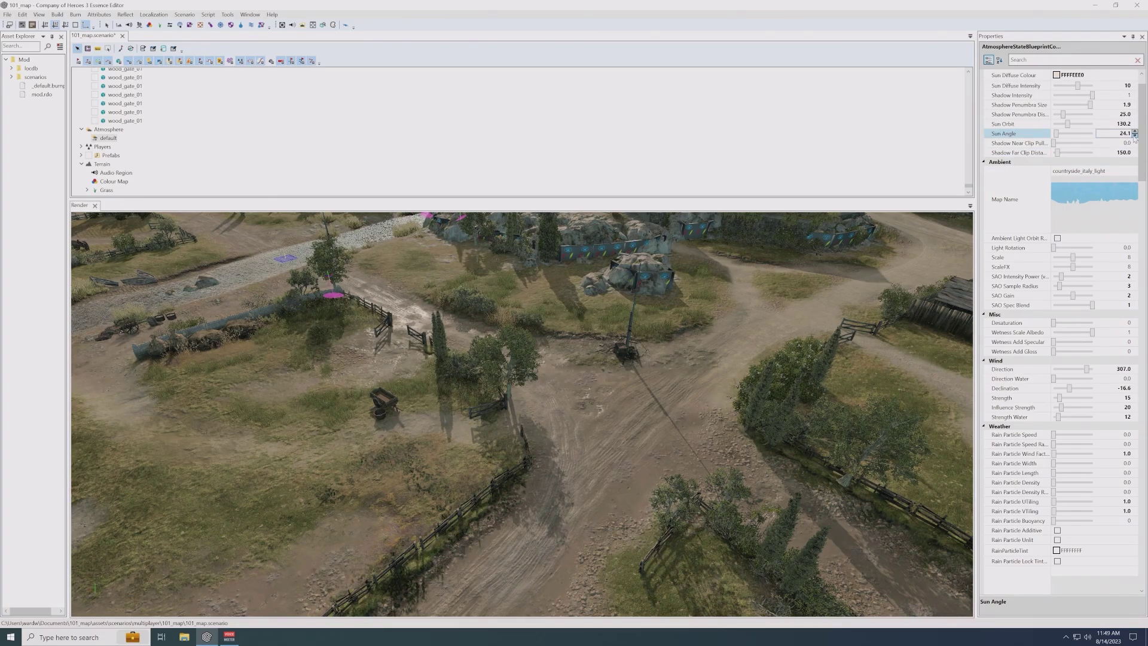
pyautogui.click(1134, 136)
pyautogui.click(1134, 135)
pyautogui.click(1134, 136)
pyautogui.click(1134, 135)
pyautogui.click(1134, 135)
pyautogui.click(1134, 136)
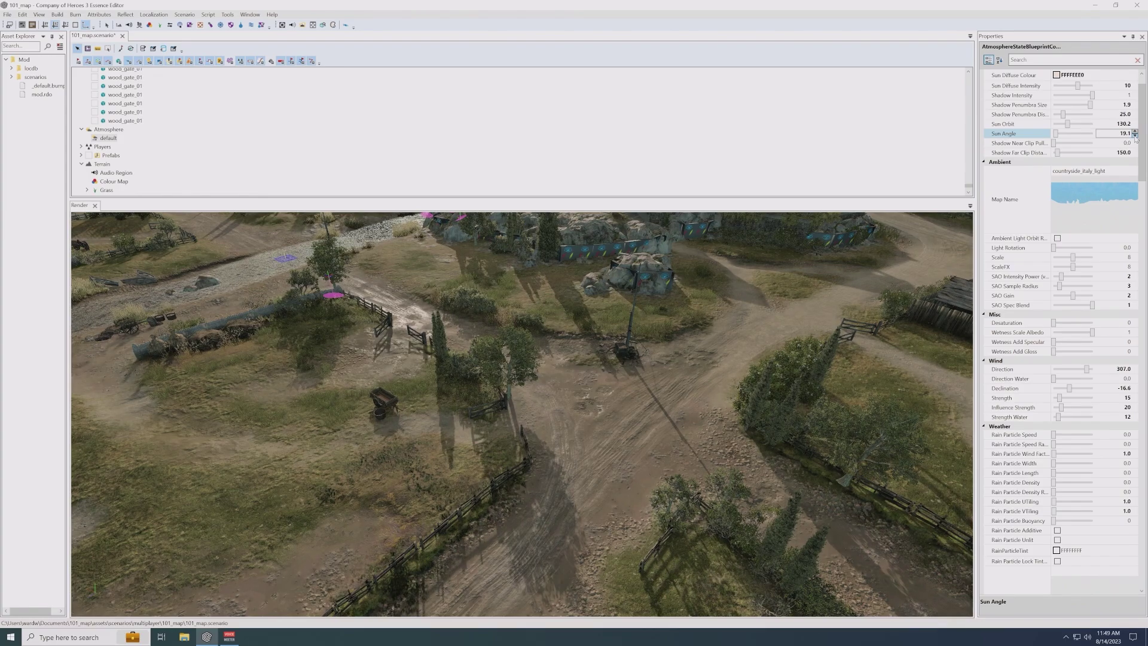
pyautogui.click(1134, 136)
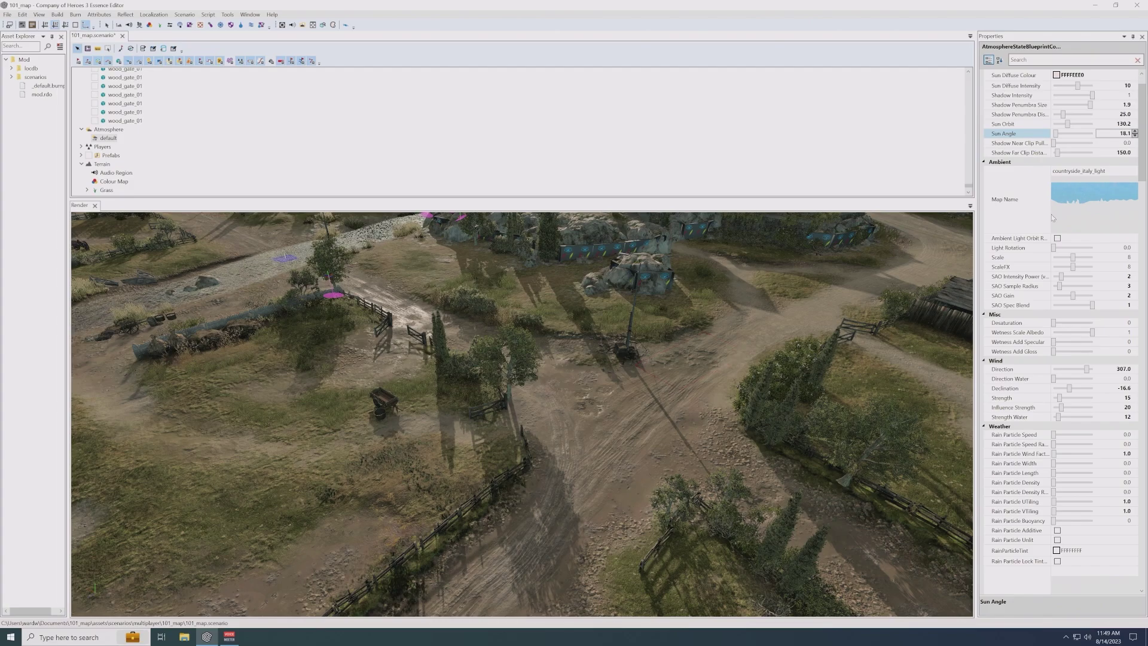
pyautogui.click(1135, 136)
pyautogui.click(1135, 135)
pyautogui.click(1134, 135)
pyautogui.click(1135, 137)
pyautogui.click(1134, 137)
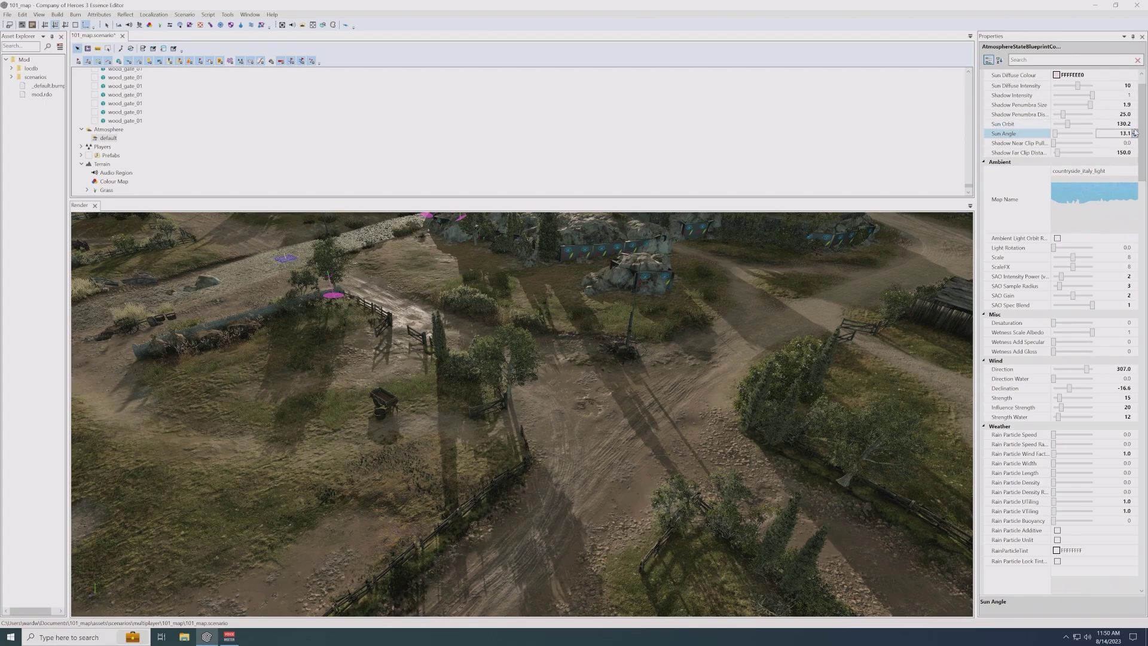
# - Raise the Sun Angle in steps to 20.1
pyautogui.click(1134, 132)
pyautogui.click(1135, 132)
pyautogui.click(1135, 133)
pyautogui.click(1134, 132)
pyautogui.click(1135, 132)
pyautogui.click(1135, 133)
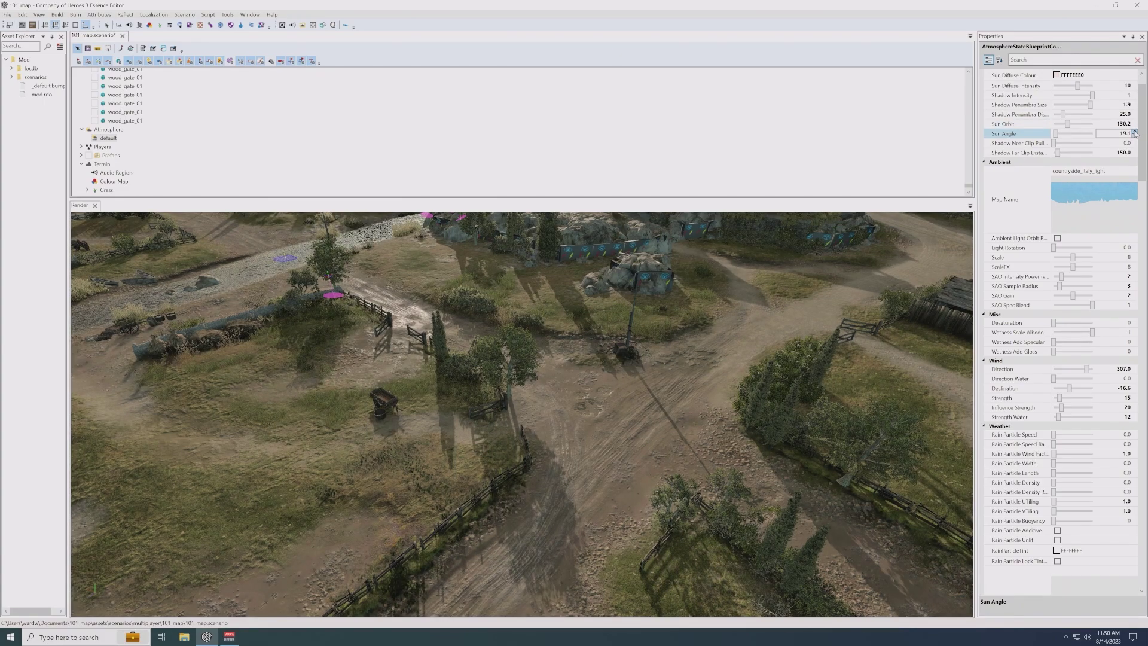
pyautogui.click(1134, 132)
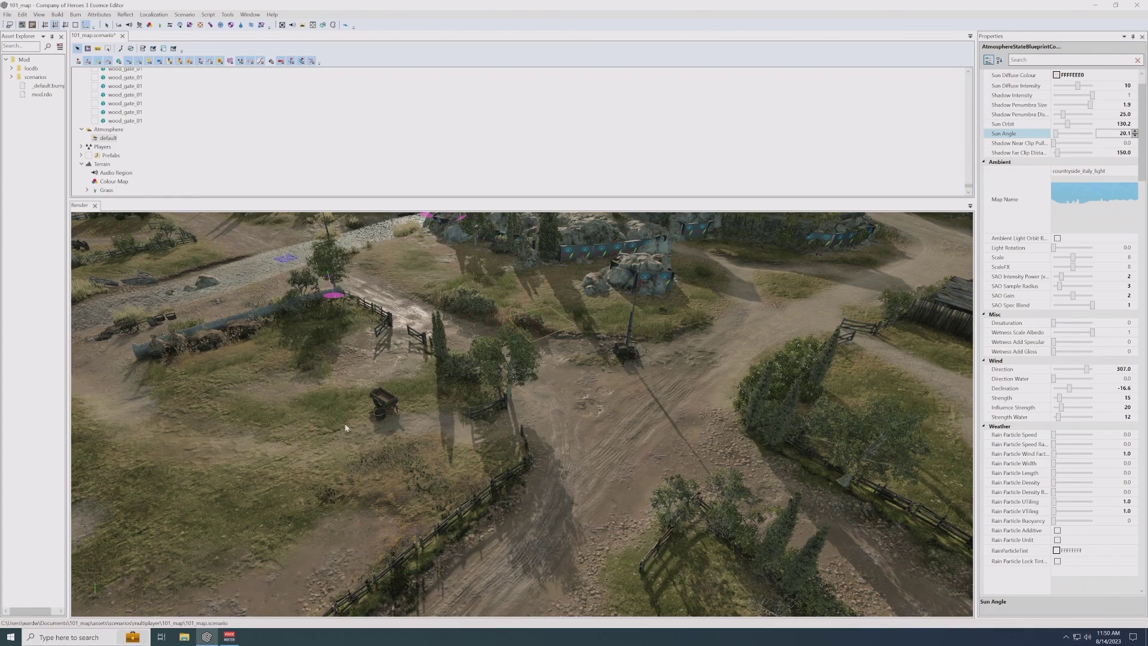
# - Set the Sun Diffuse Colour to the reddish tone FFFFC2A8
pyautogui.click(1076, 74)
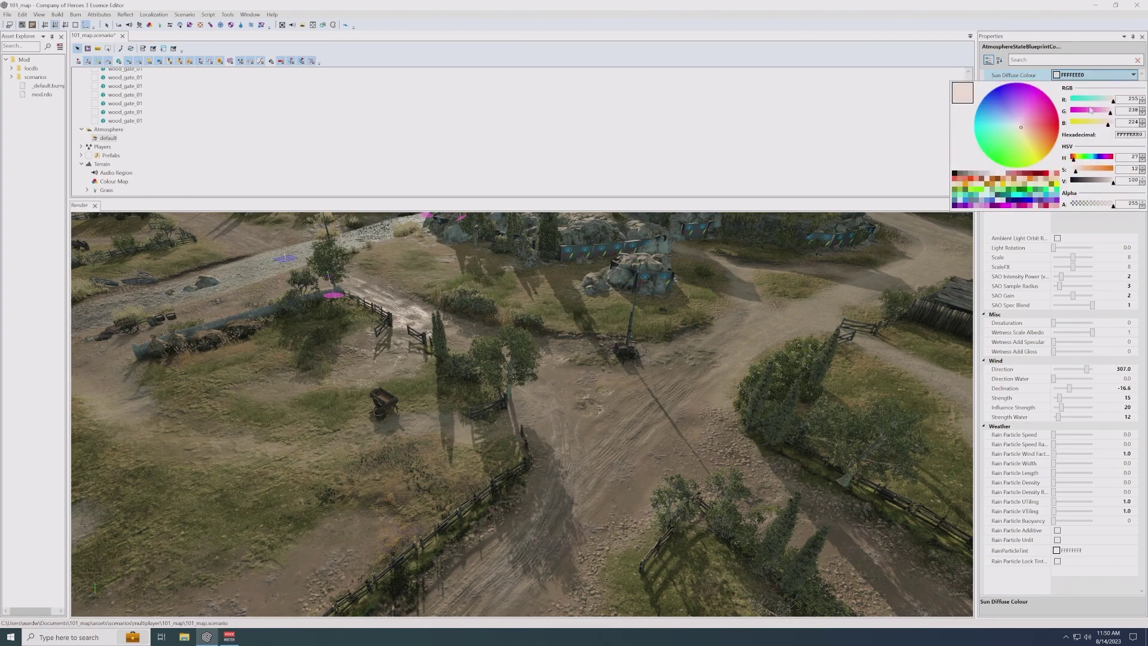
pyautogui.click(1030, 130)
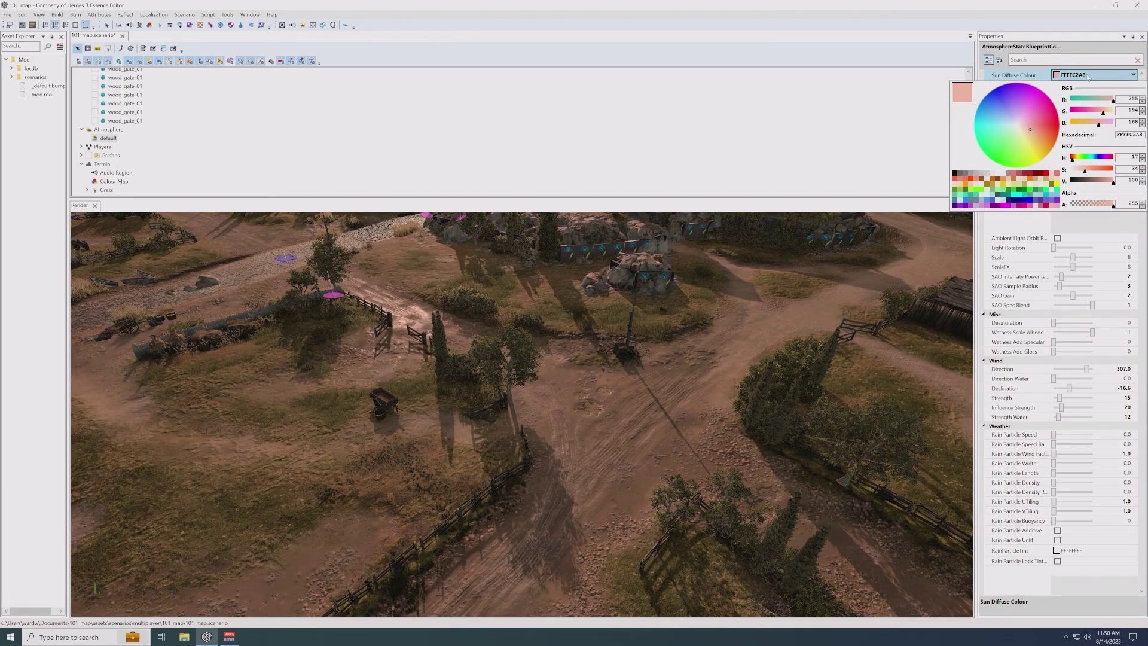
pyautogui.click(1088, 76)
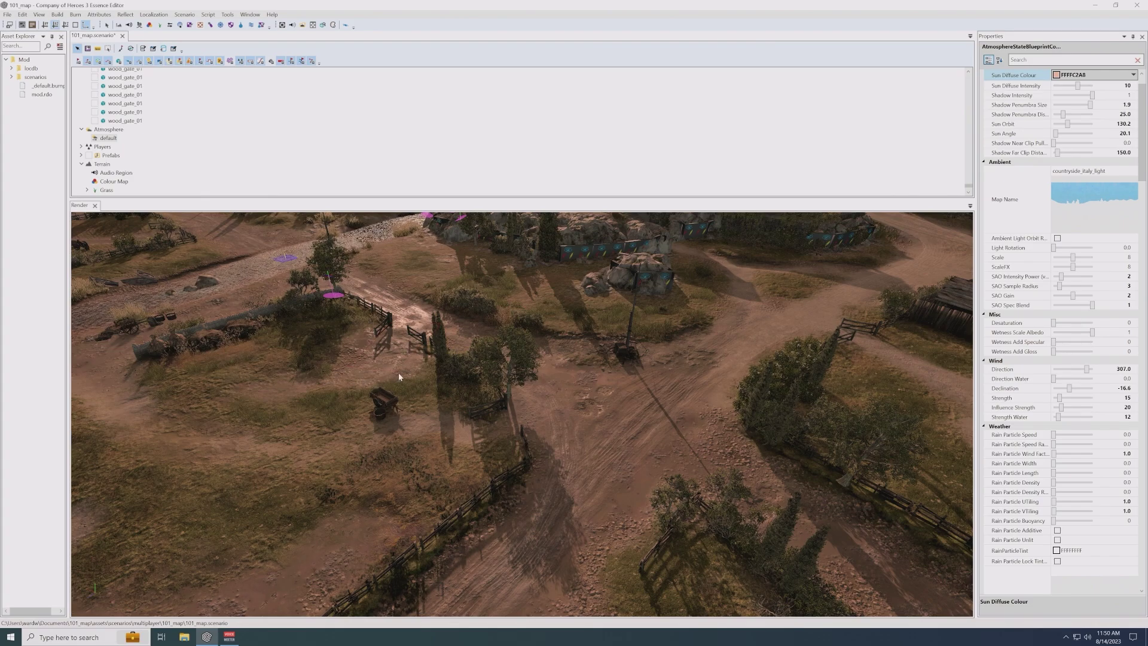
# - Change the Sun Diffuse Colour to the pale warm tone FFFFF2E0
pyautogui.moveTo(404, 312); pyautogui.dragTo(432, 374, button='middle')
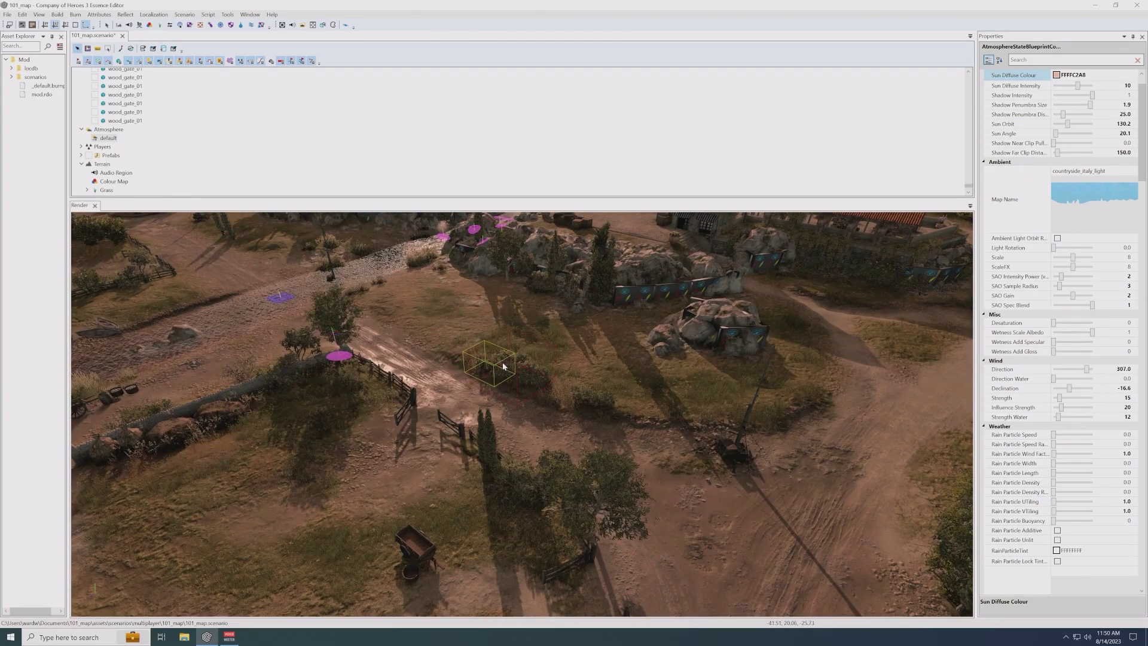
pyautogui.click(1122, 94)
pyautogui.click(1094, 75)
pyautogui.click(1133, 74)
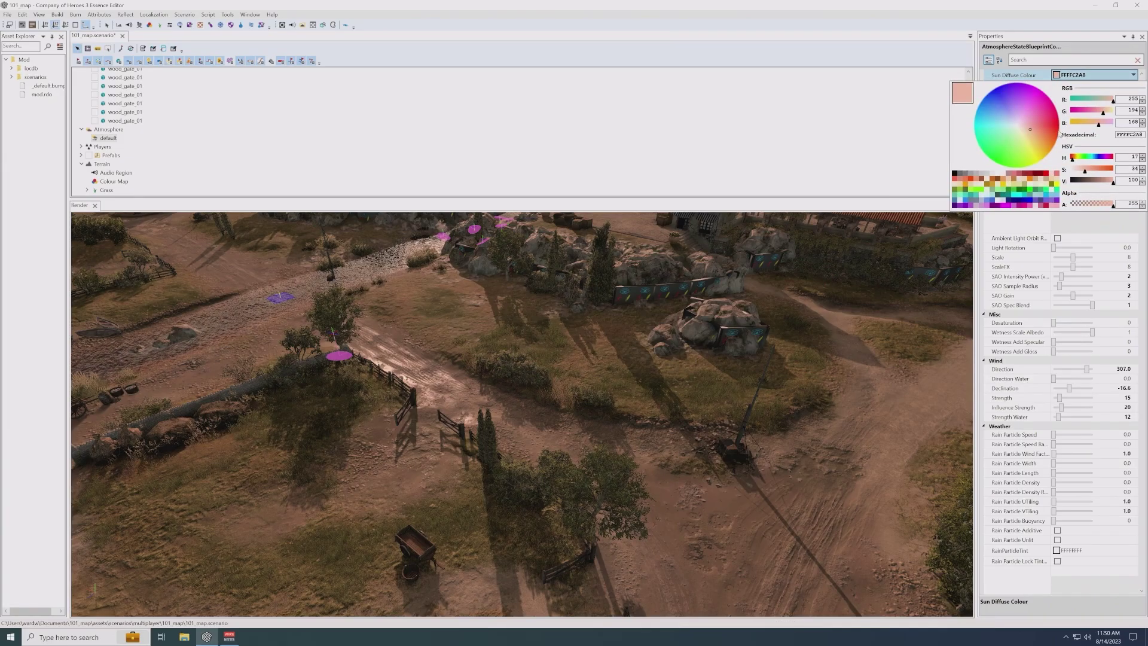
pyautogui.moveTo(1024, 128); pyautogui.dragTo(1020, 128)
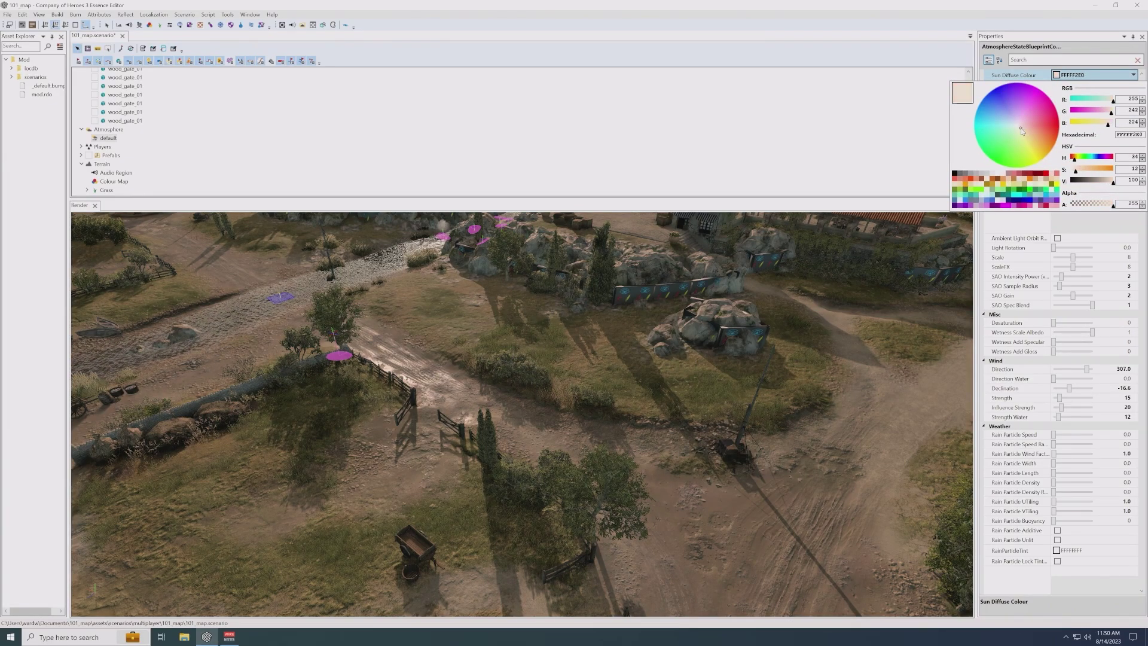
pyautogui.click(747, 356)
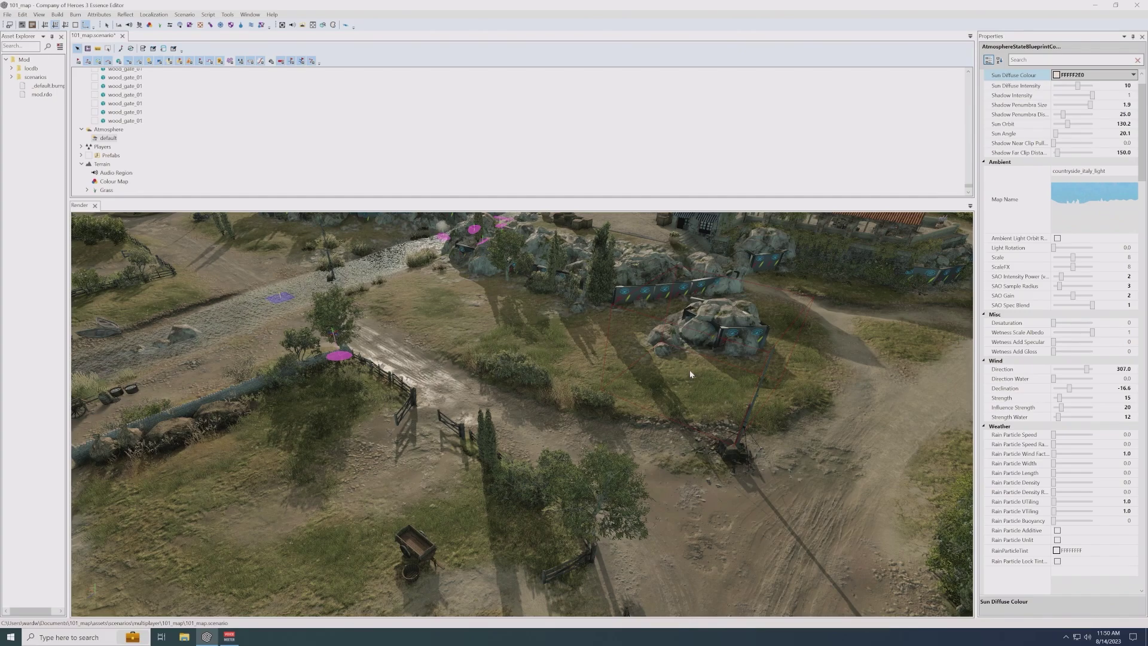
# - Examine the sun reflections on the muddy track, the fenced crossroads and the riverbed under the current atmosphere settings
pyautogui.moveTo(631, 490); pyautogui.dragTo(590, 444, button='middle')
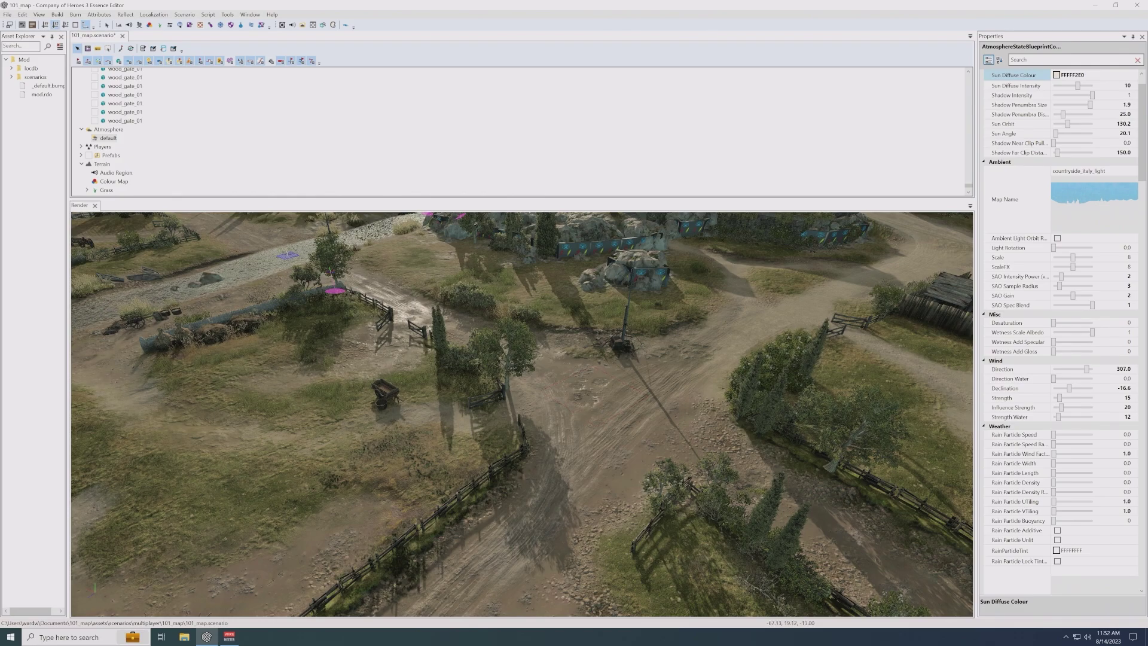
pyautogui.moveTo(454, 304); pyautogui.dragTo(530, 407, button='middle')
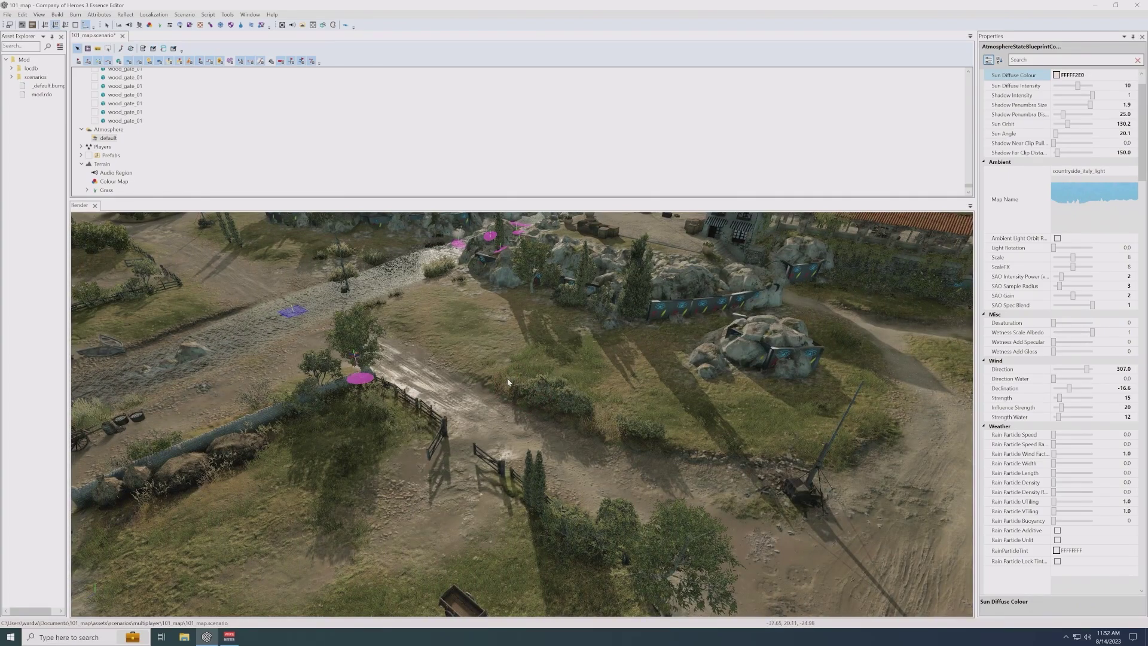
pyautogui.click(534, 390)
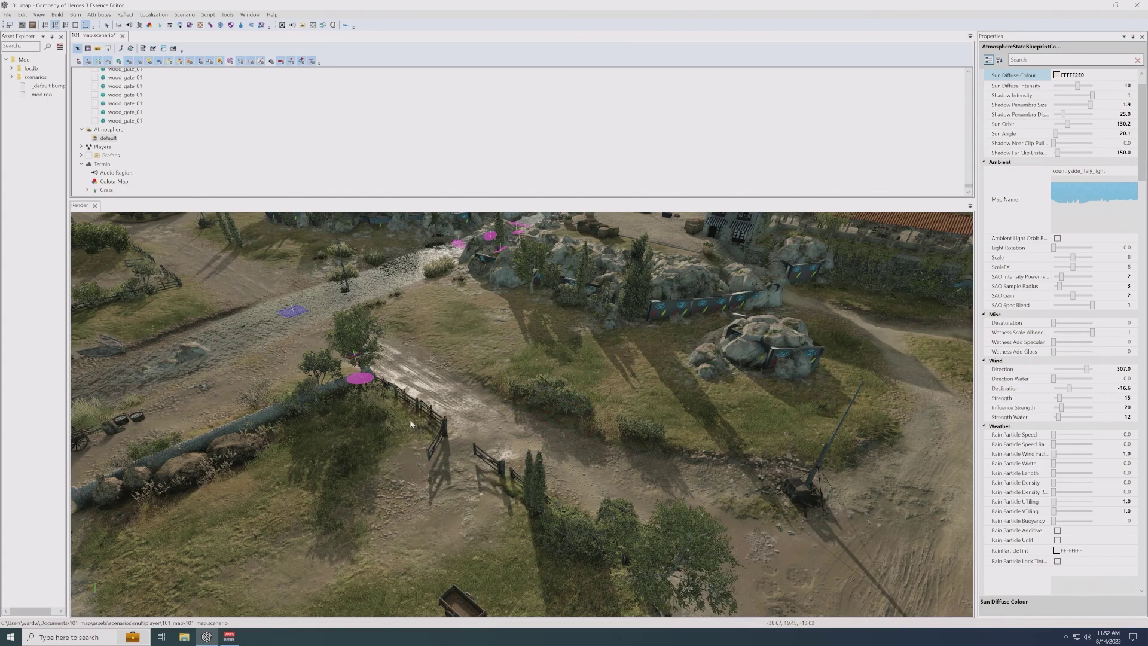
pyautogui.moveTo(477, 423); pyautogui.dragTo(480, 421, button='middle')
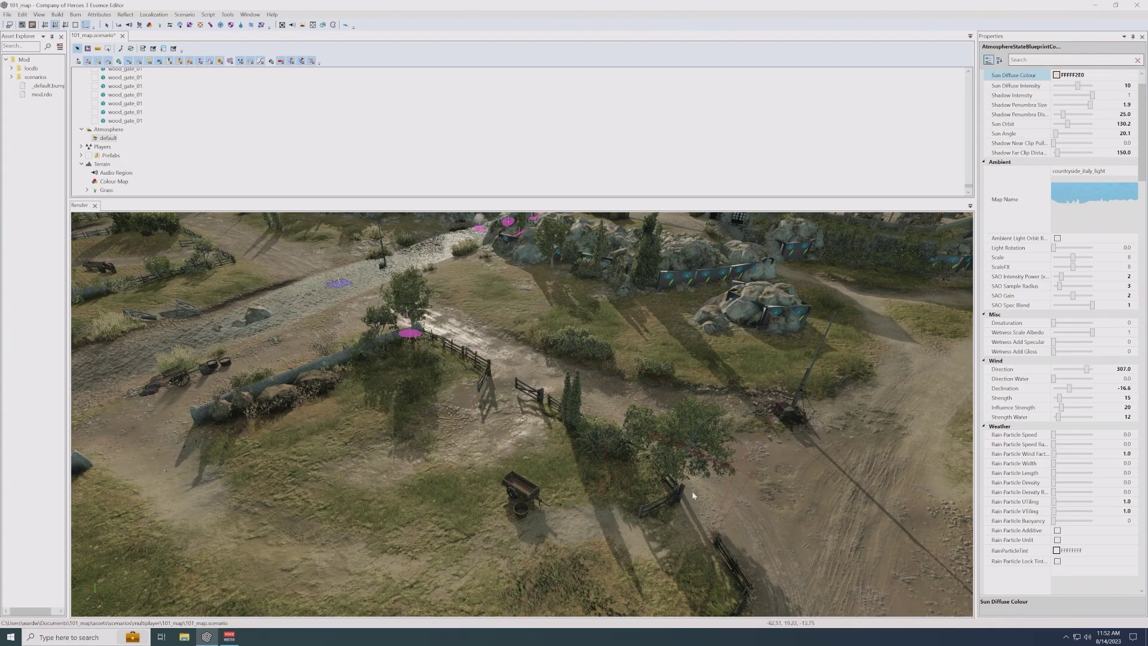
pyautogui.moveTo(614, 520); pyautogui.dragTo(593, 499, button='middle')
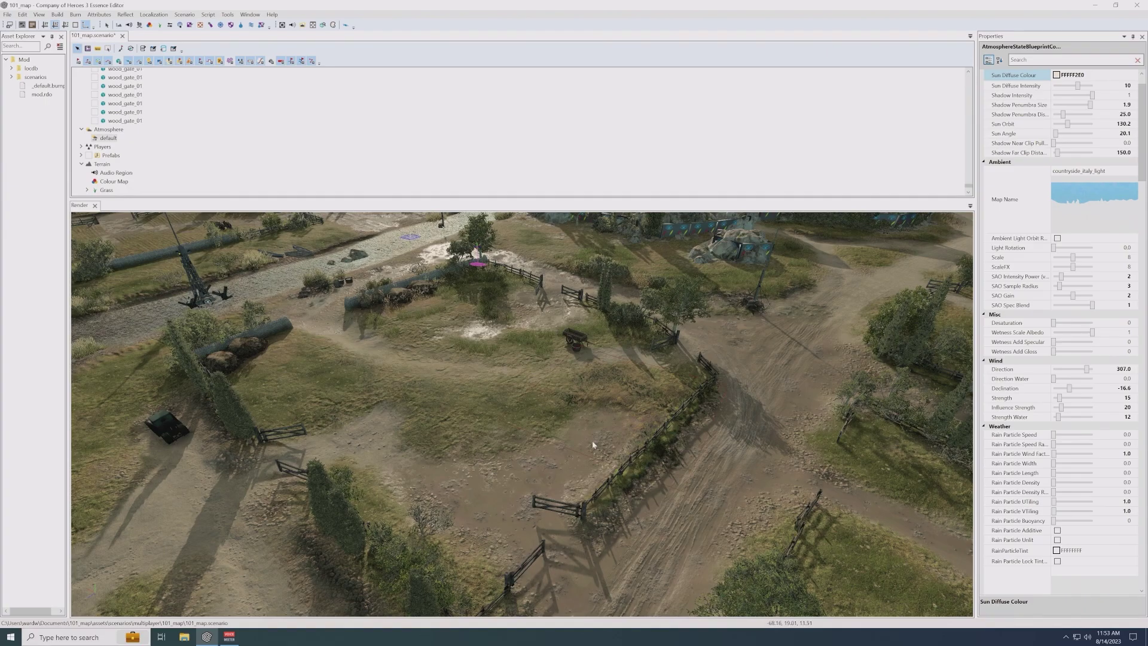
pyautogui.moveTo(499, 407); pyautogui.dragTo(638, 535, button='middle')
pyautogui.moveTo(441, 346); pyautogui.dragTo(480, 428, button='middle')
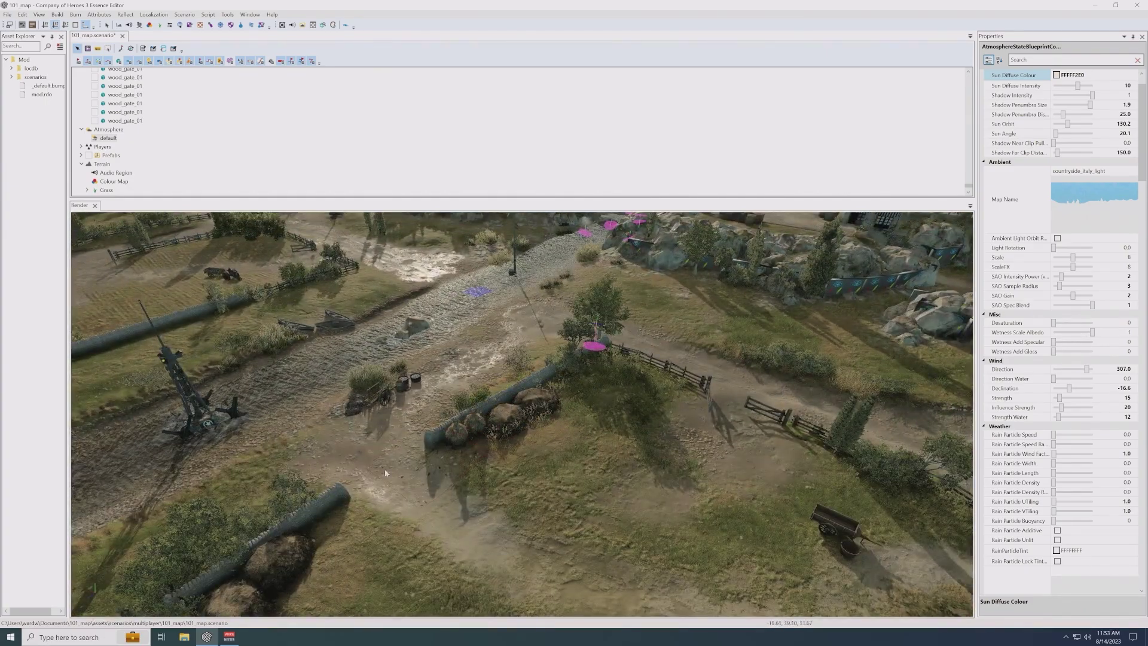
# - Select the terrain's Impass Map to overlay passability on the riverbed area
pyautogui.moveTo(231, 298); pyautogui.dragTo(258, 319, button='middle')
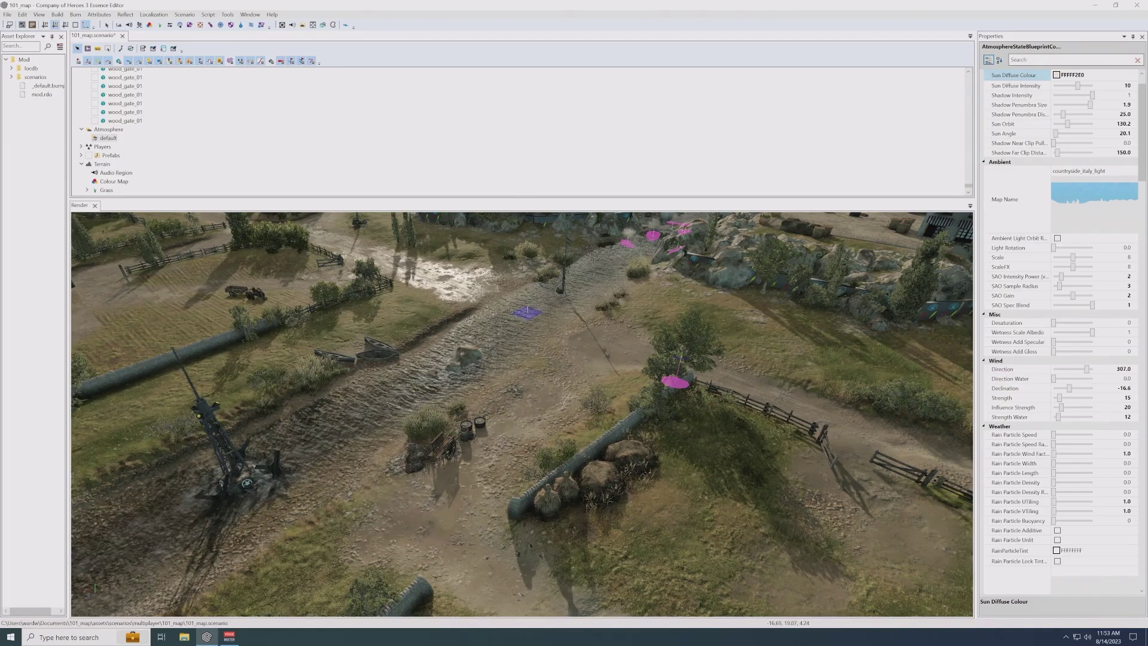
pyautogui.moveTo(498, 448); pyautogui.dragTo(529, 452, button='middle')
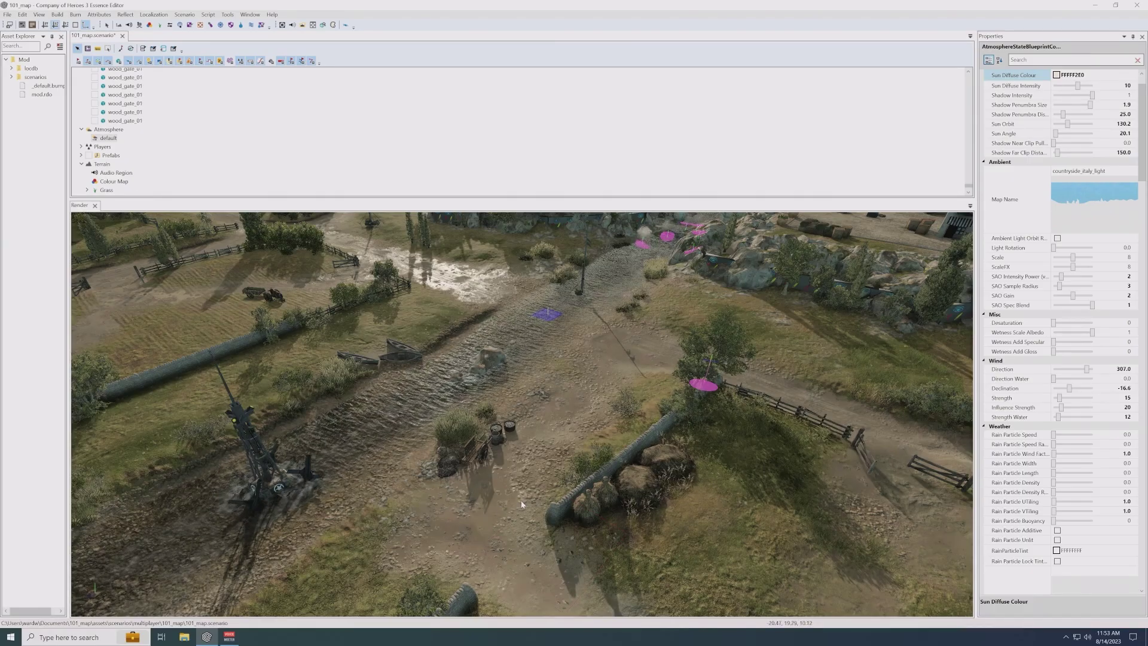
pyautogui.moveTo(534, 460); pyautogui.dragTo(578, 444, button='middle')
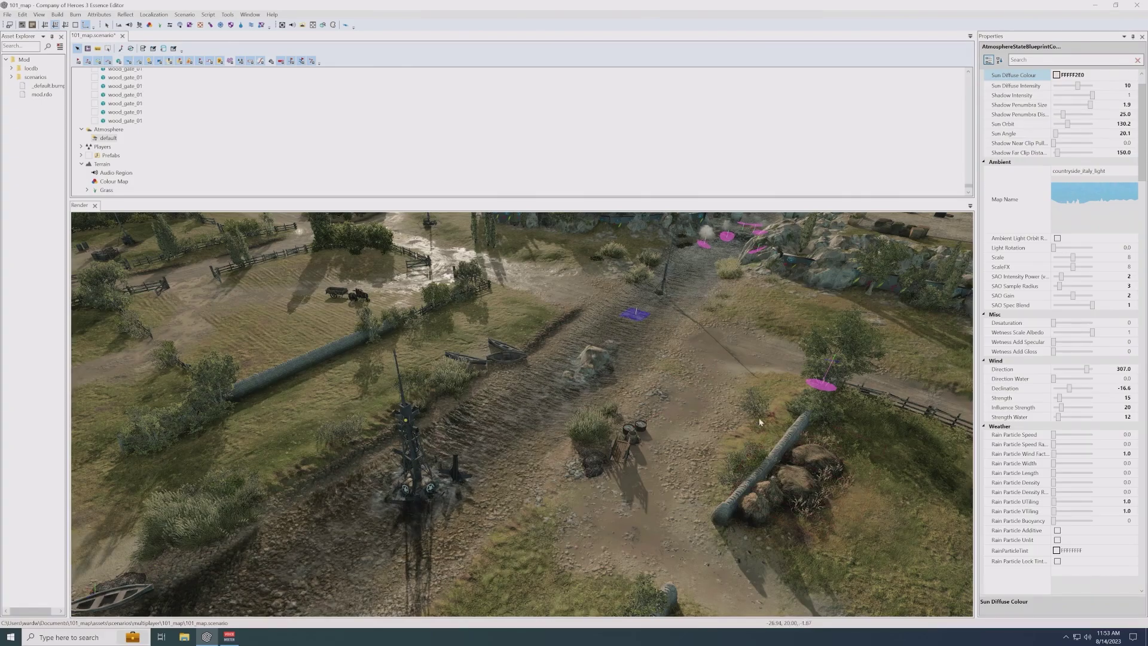
pyautogui.moveTo(758, 418); pyautogui.dragTo(626, 387, button='middle')
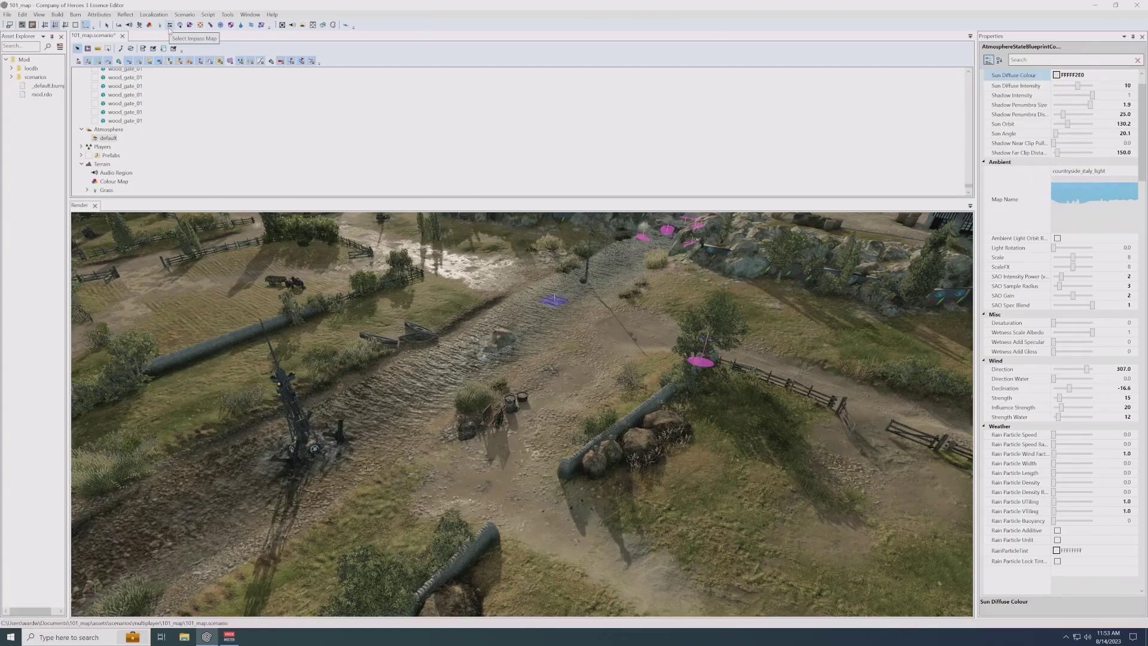
pyautogui.click(169, 25)
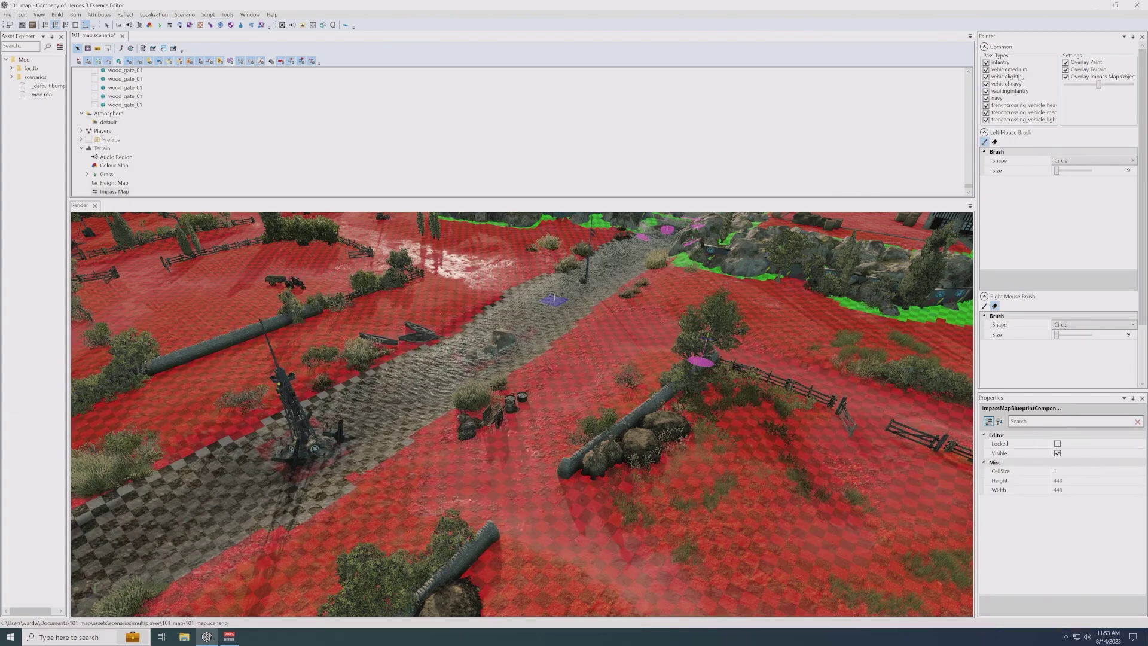
# - Disable every impass map pass type except vehiclelight and the light-vehicle trench crossing type
pyautogui.click(1000, 63)
pyautogui.click(1012, 70)
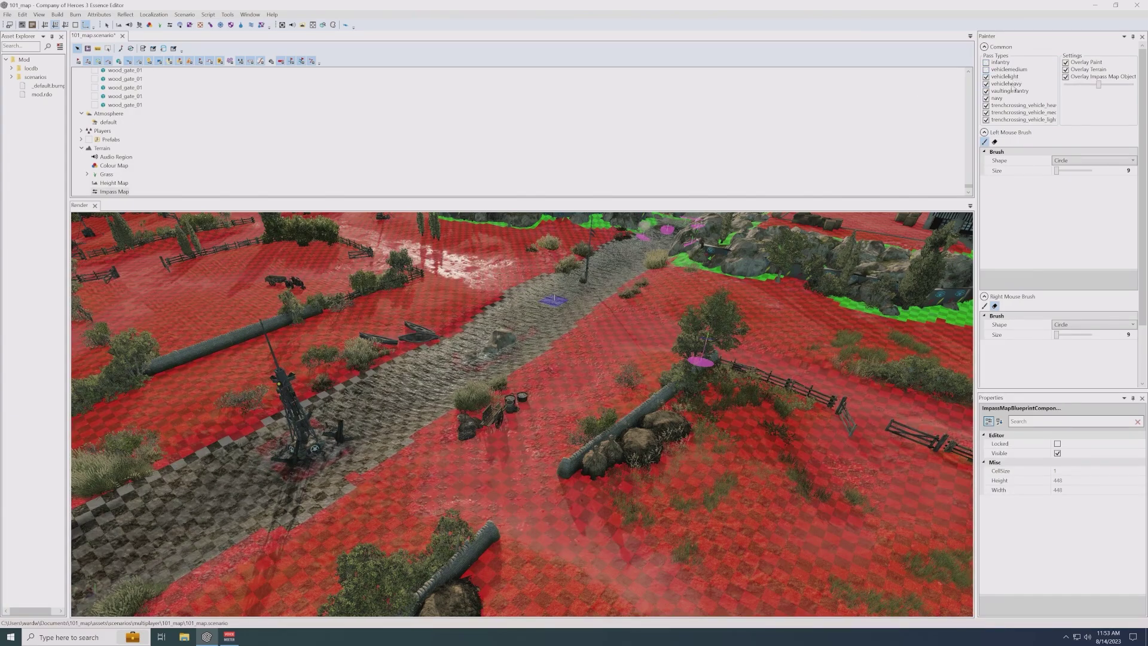
pyautogui.click(1007, 84)
pyautogui.click(1009, 90)
pyautogui.click(996, 98)
pyautogui.click(1006, 105)
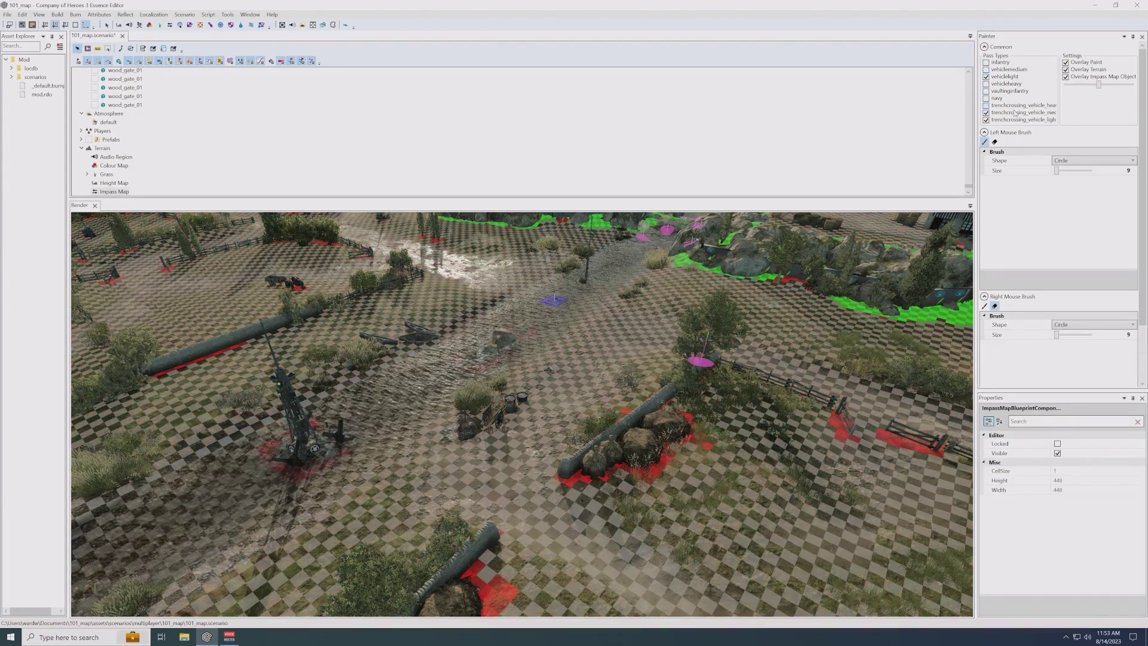
pyautogui.click(1007, 112)
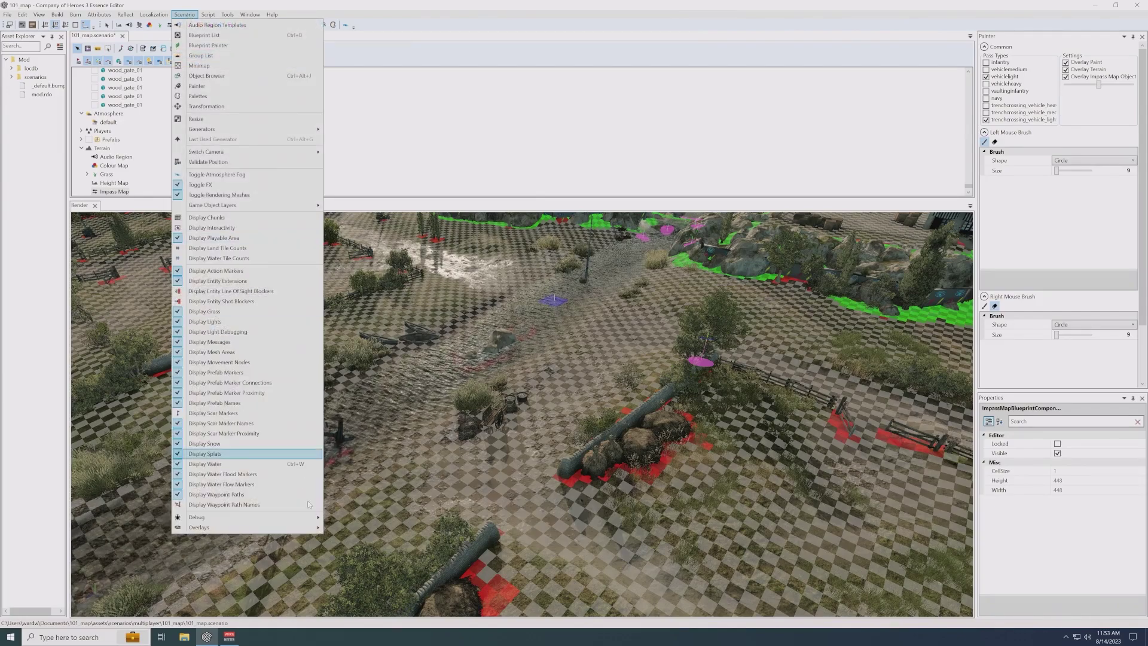
# - Turn on the Path Map overlay and return to the selection tool
pyautogui.moveTo(239, 526)
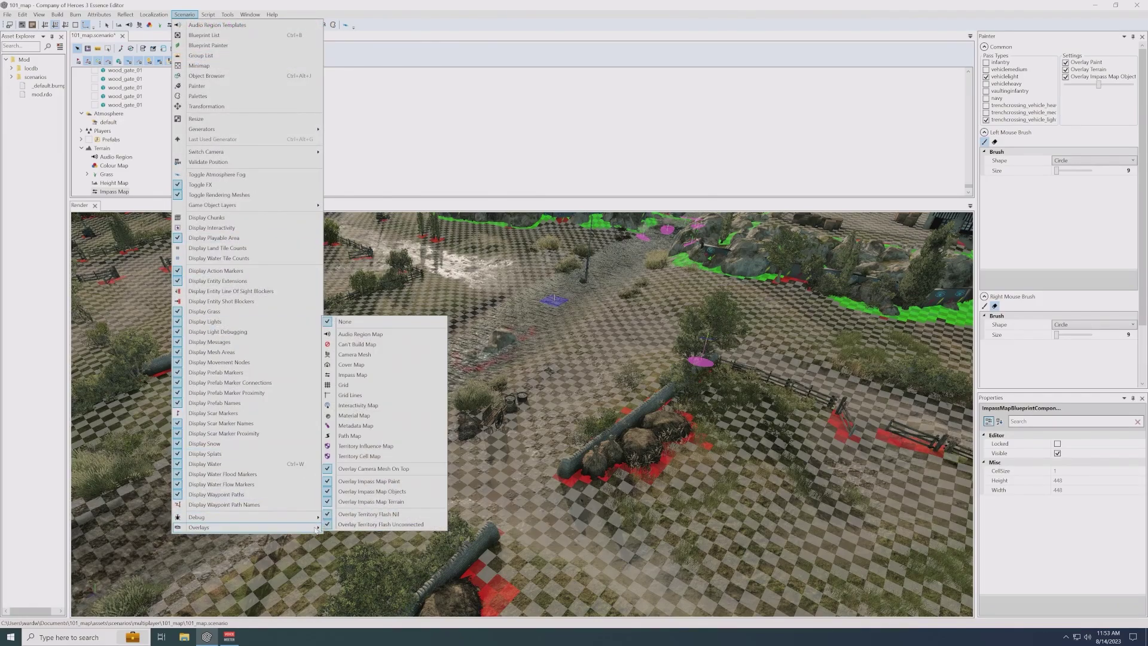
pyautogui.click(372, 436)
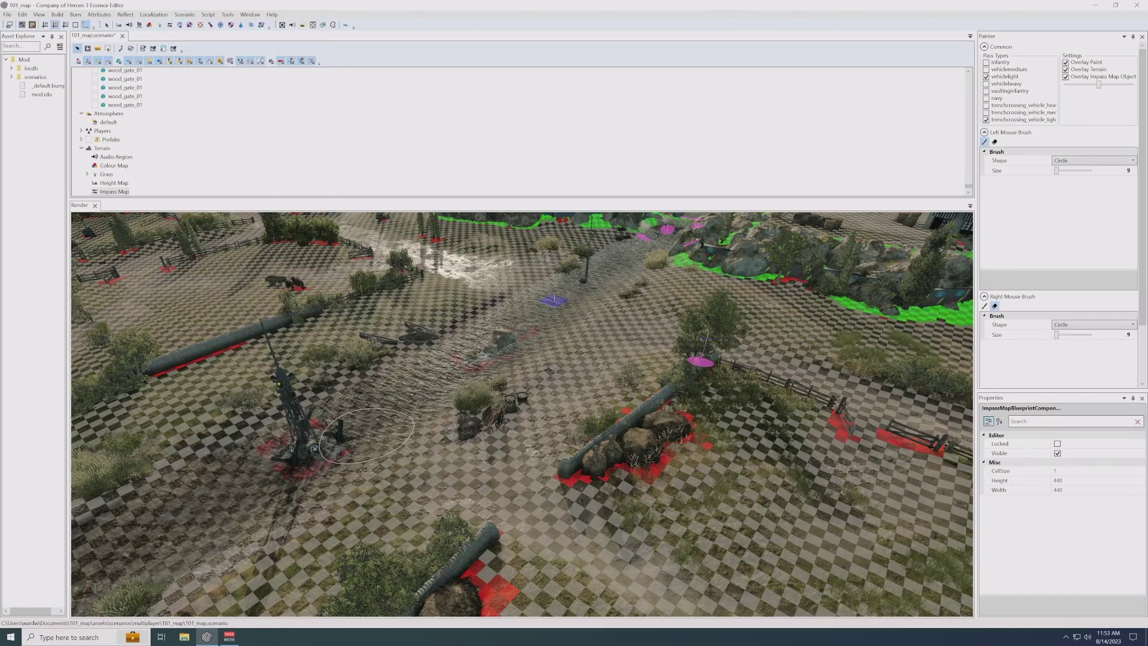
pyautogui.click(108, 26)
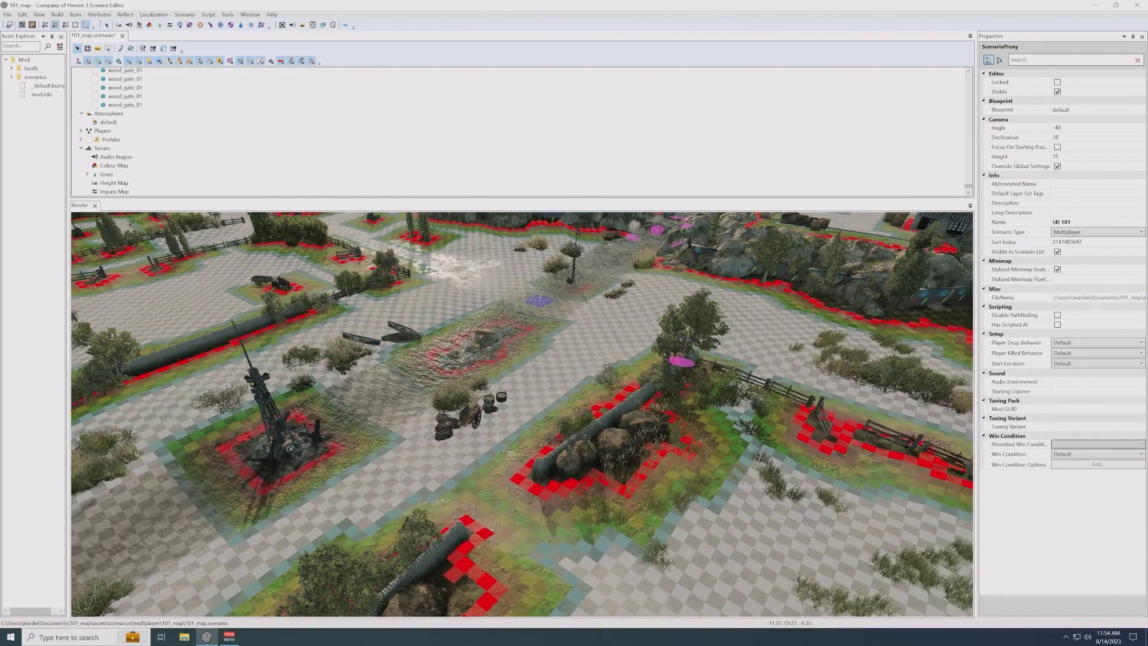
# - Examine the path map from the riverbed crossing to the village buildings and walled streets for vehicle clearance around obstacles
pyautogui.moveTo(675, 466); pyautogui.dragTo(485, 445, button='middle')
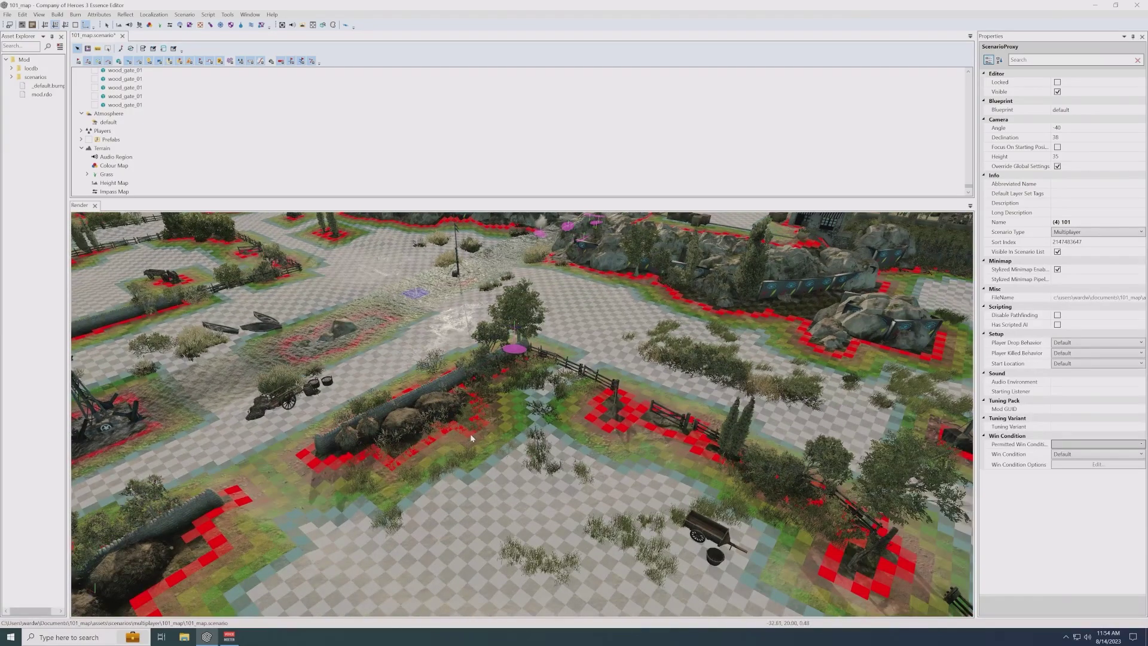
pyautogui.moveTo(329, 466); pyautogui.dragTo(465, 490, button='middle')
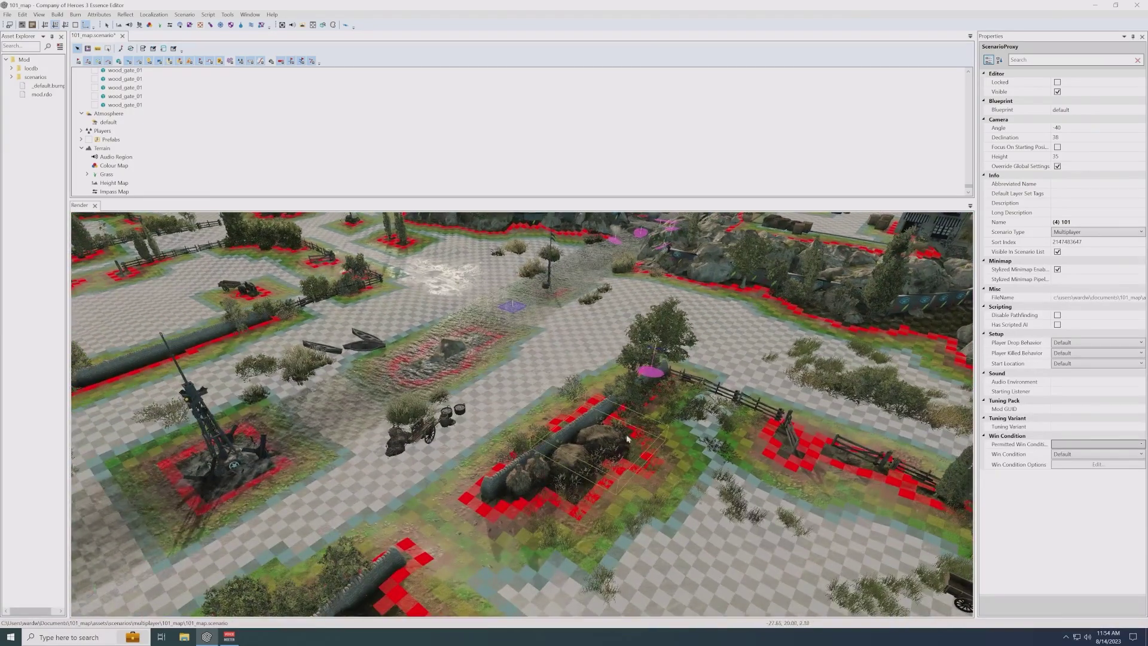
pyautogui.moveTo(515, 307)
pyautogui.mouseDown(button='middle')
pyautogui.moveTo(572, 322)
pyautogui.moveTo(604, 493)
pyautogui.mouseUp(button='middle')
pyautogui.moveTo(600, 230); pyautogui.dragTo(591, 467, button='middle')
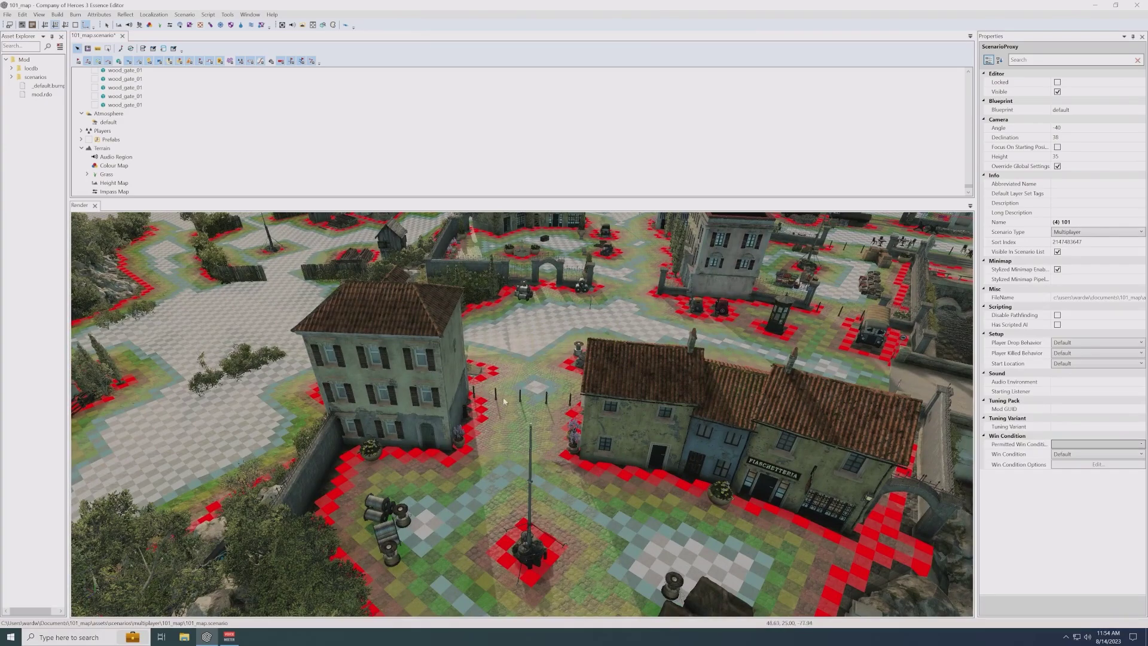
pyautogui.moveTo(476, 407); pyautogui.dragTo(541, 356, button='middle')
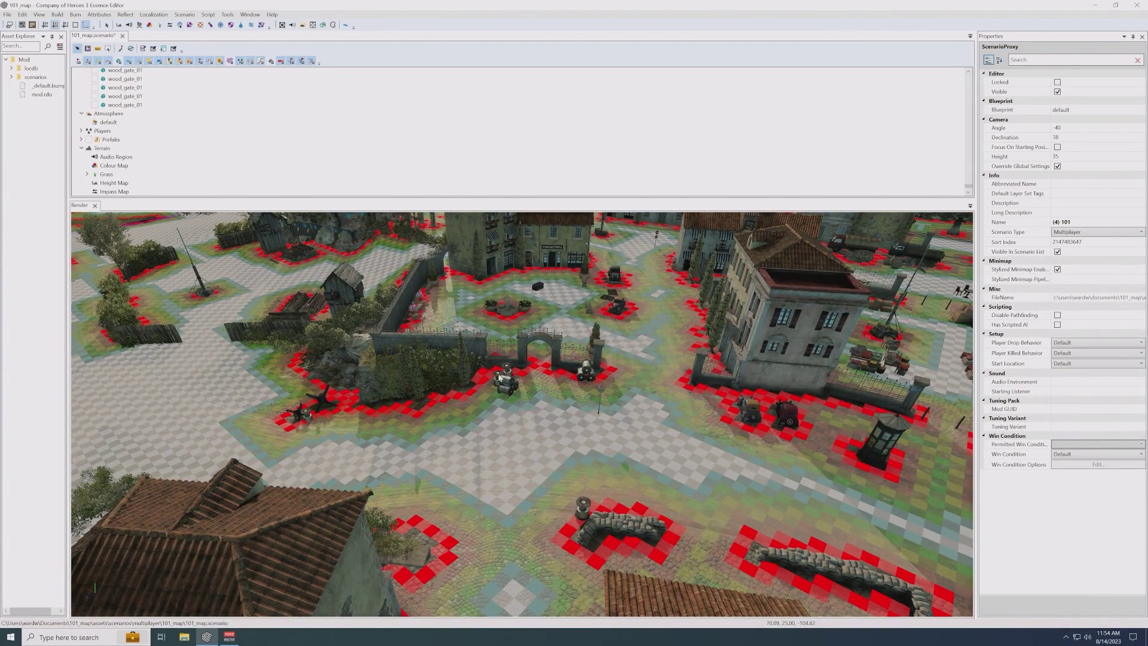
pyautogui.moveTo(547, 384); pyautogui.dragTo(594, 431, button='middle')
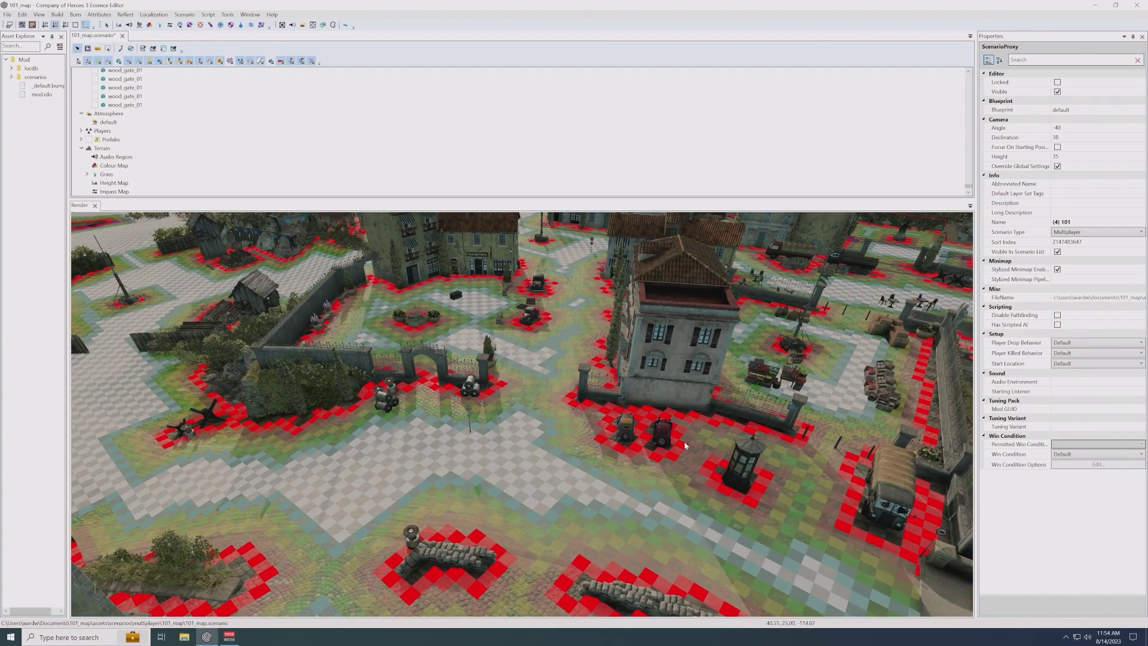
pyautogui.moveTo(685, 445); pyautogui.dragTo(679, 484, button='middle')
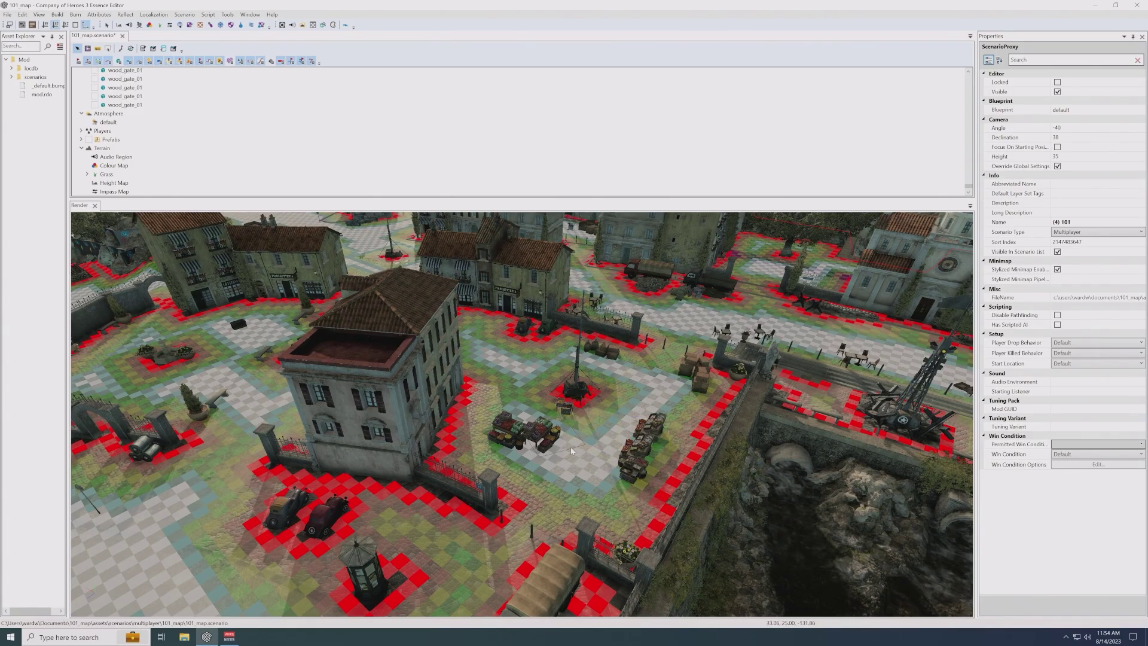
pyautogui.scroll(-4, 572, 451)
pyautogui.moveTo(572, 451); pyautogui.dragTo(752, 496, button='middle')
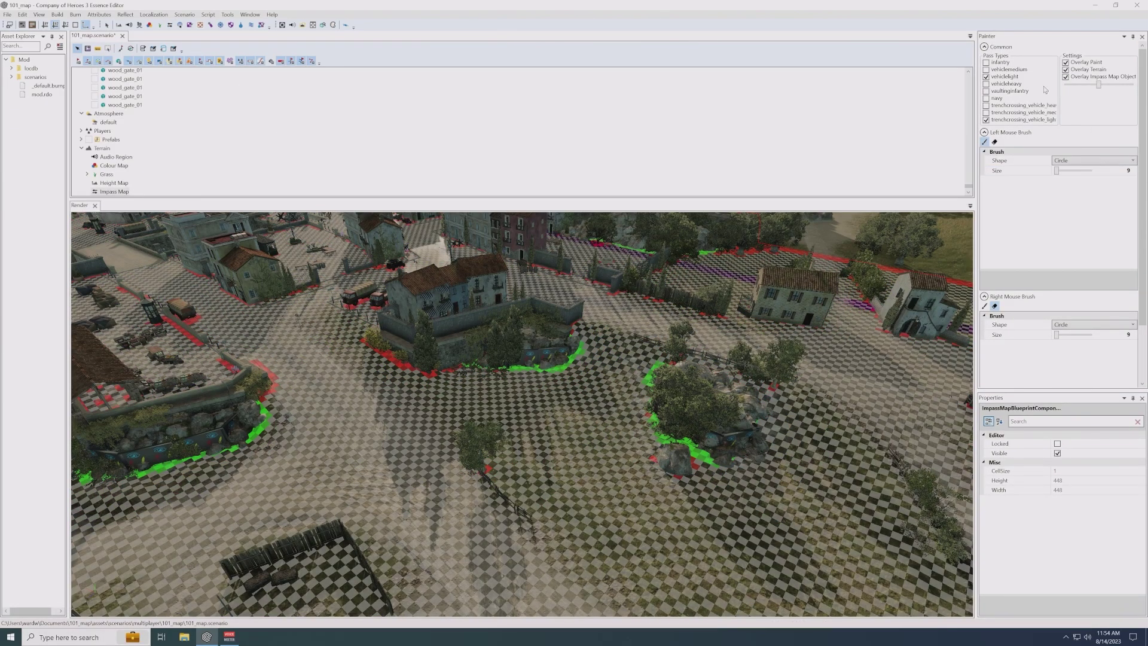
# - Switch the impass map's pass type from vehiclelight to infantry
pyautogui.click(1000, 76)
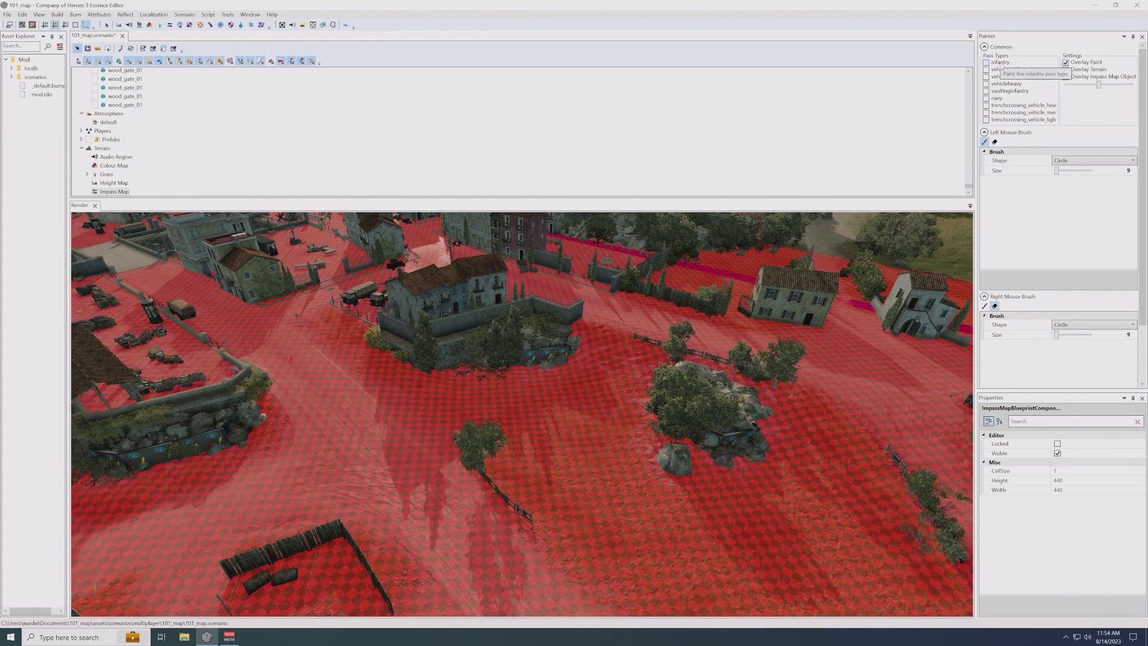
pyautogui.click(1000, 64)
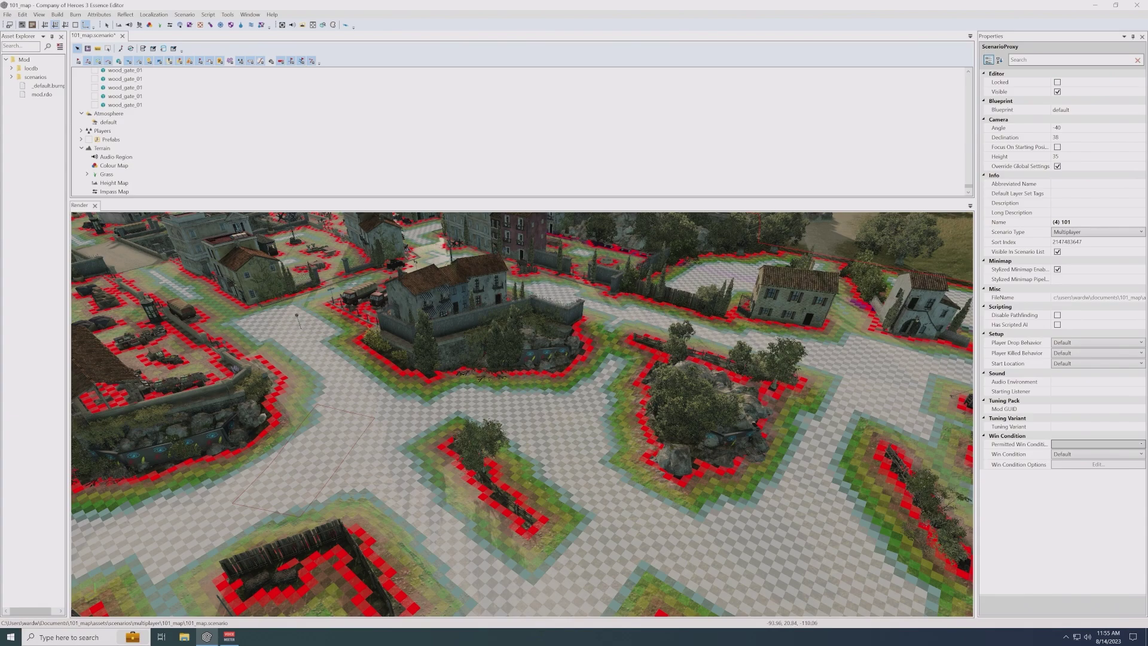
# - Examine the path map through the village streets, courtyards and bridge approach to judge how wide the vehicle routes are
pyautogui.moveTo(358, 428); pyautogui.dragTo(443, 487, button='middle')
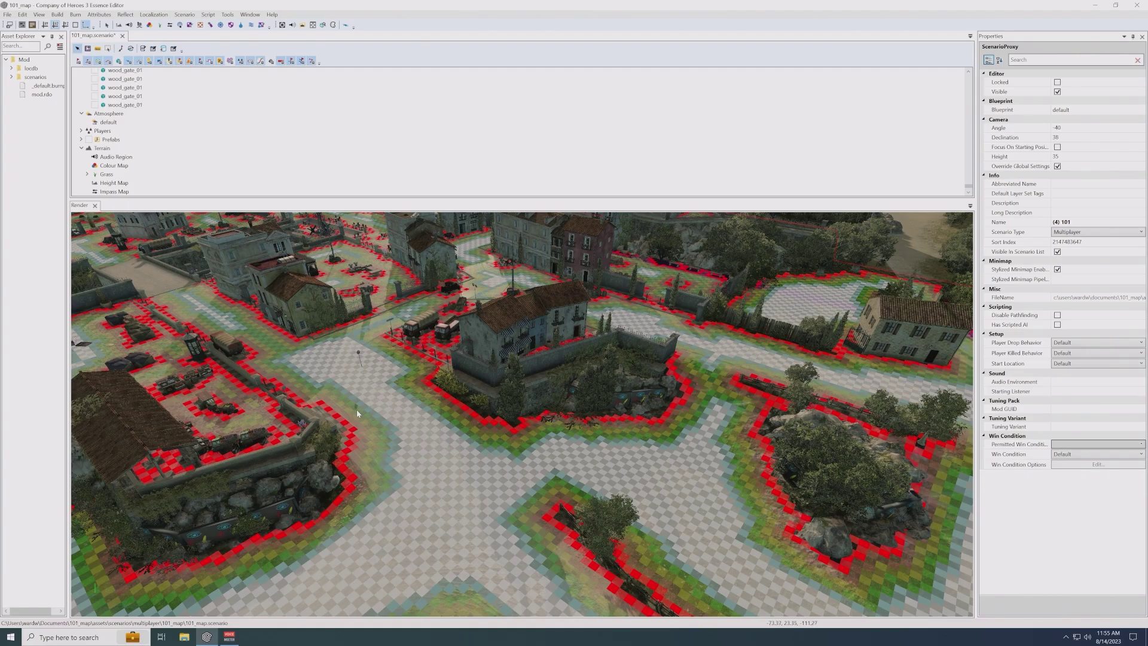
pyautogui.moveTo(356, 409); pyautogui.dragTo(613, 506, button='middle')
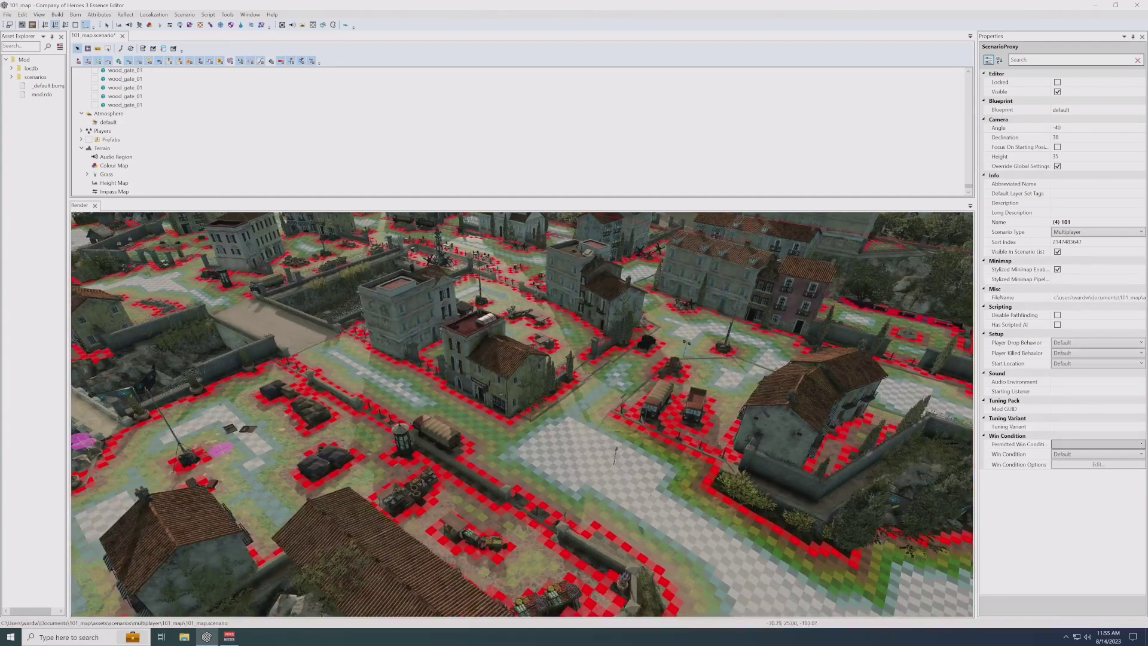
pyautogui.moveTo(425, 413); pyautogui.dragTo(496, 424, button='middle')
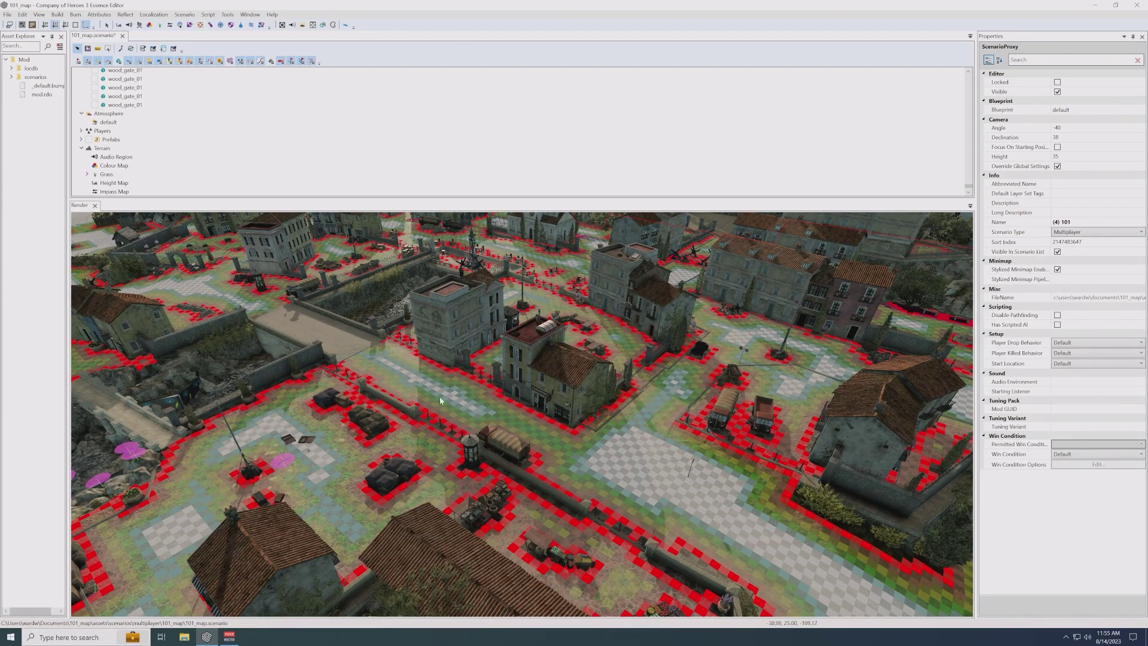
pyautogui.scroll(6, 455, 402)
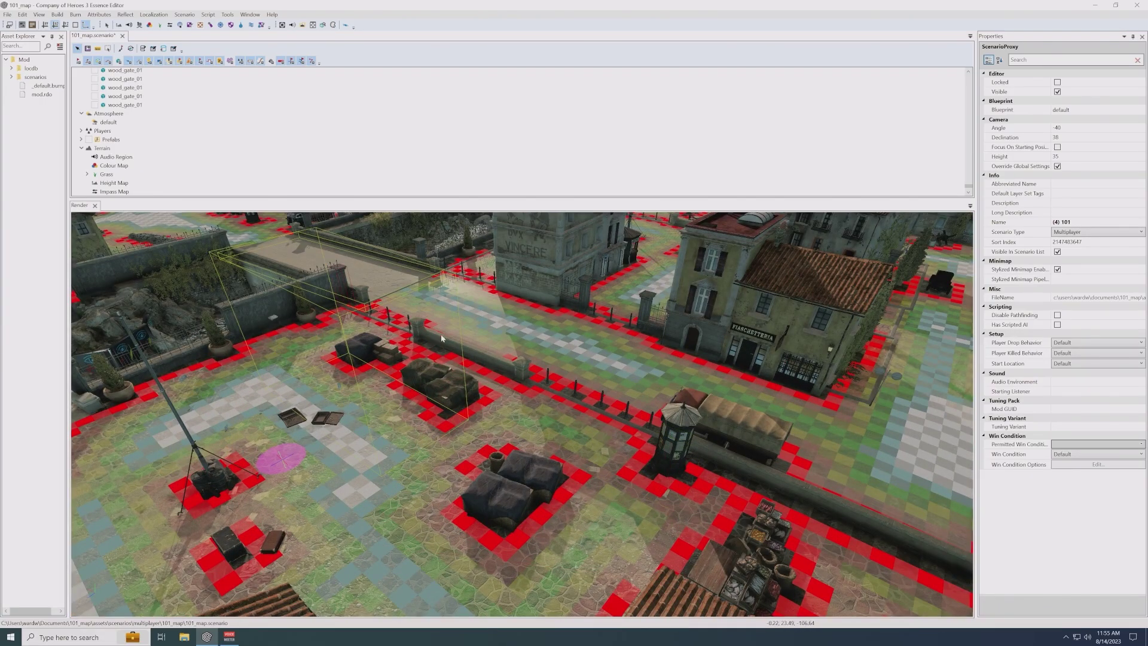
pyautogui.scroll(-8, 616, 482)
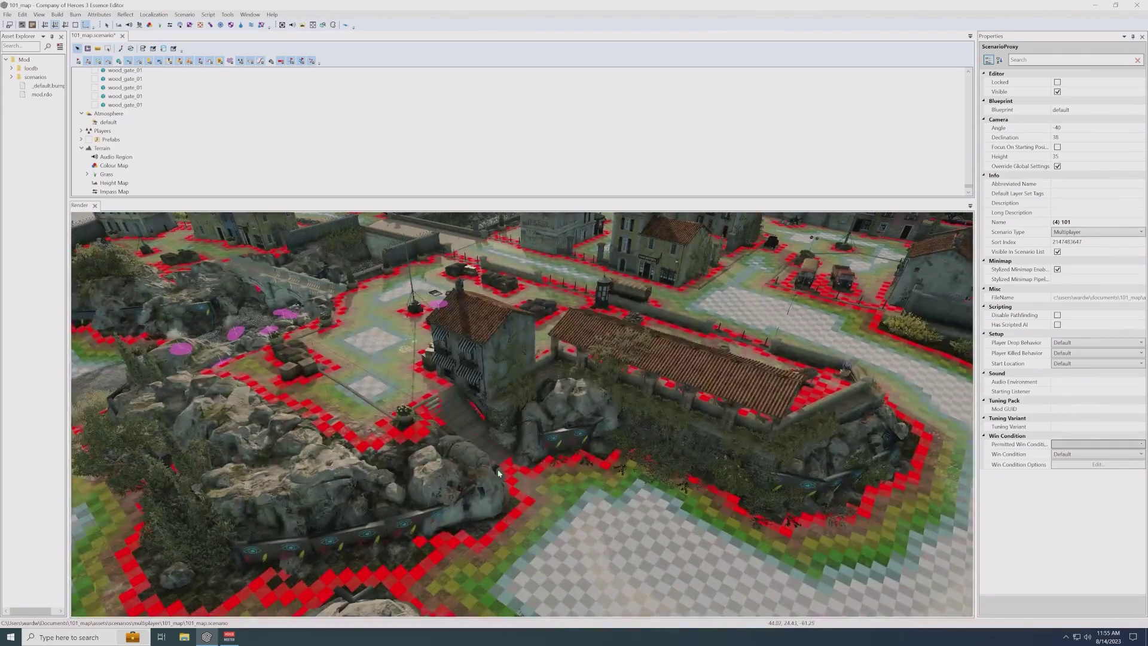
pyautogui.moveTo(277, 272); pyautogui.dragTo(205, 367, button='middle')
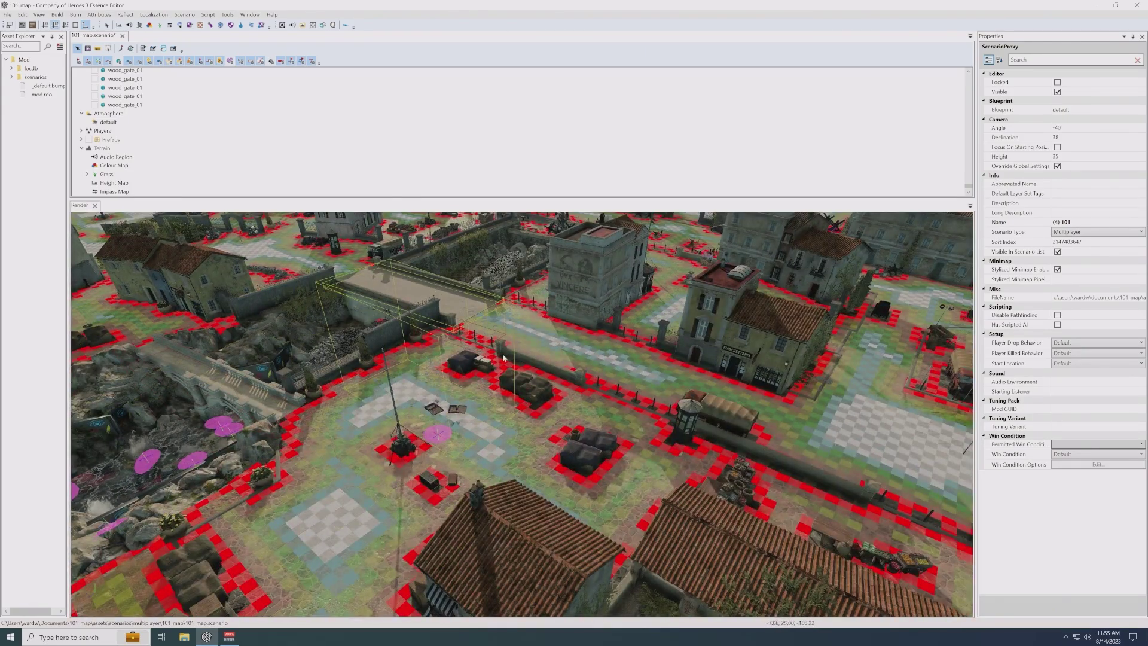
pyautogui.moveTo(655, 389); pyautogui.dragTo(531, 368, button='middle')
pyautogui.scroll(-3, 532, 367)
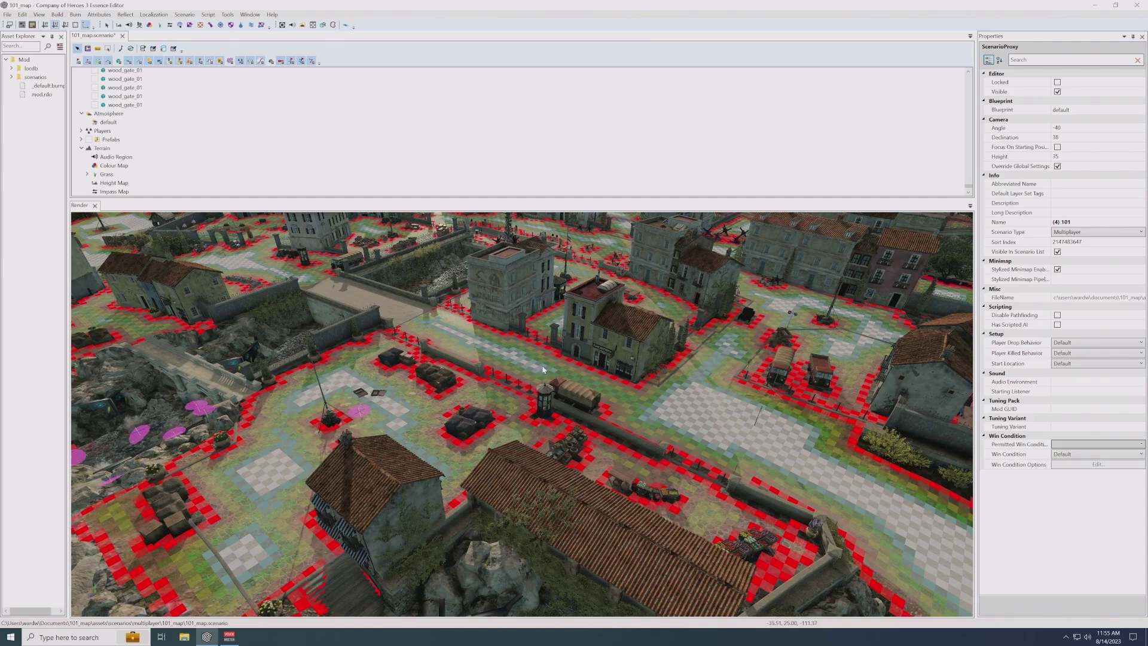
pyautogui.press('Up')
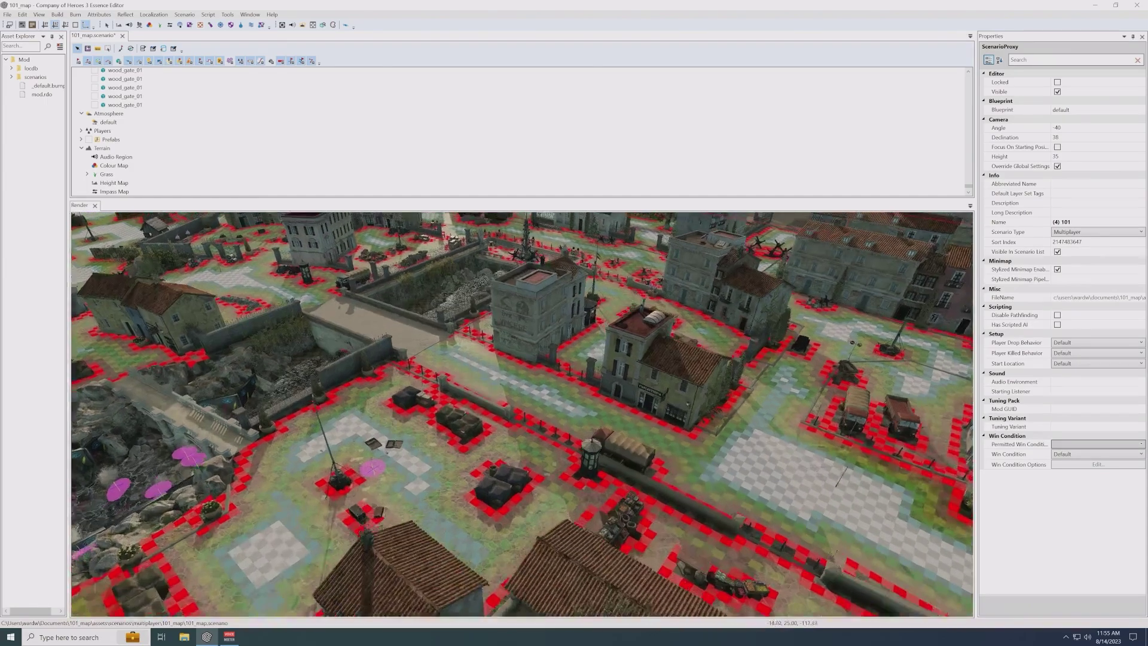
pyautogui.press('Right')
pyautogui.press('Right')
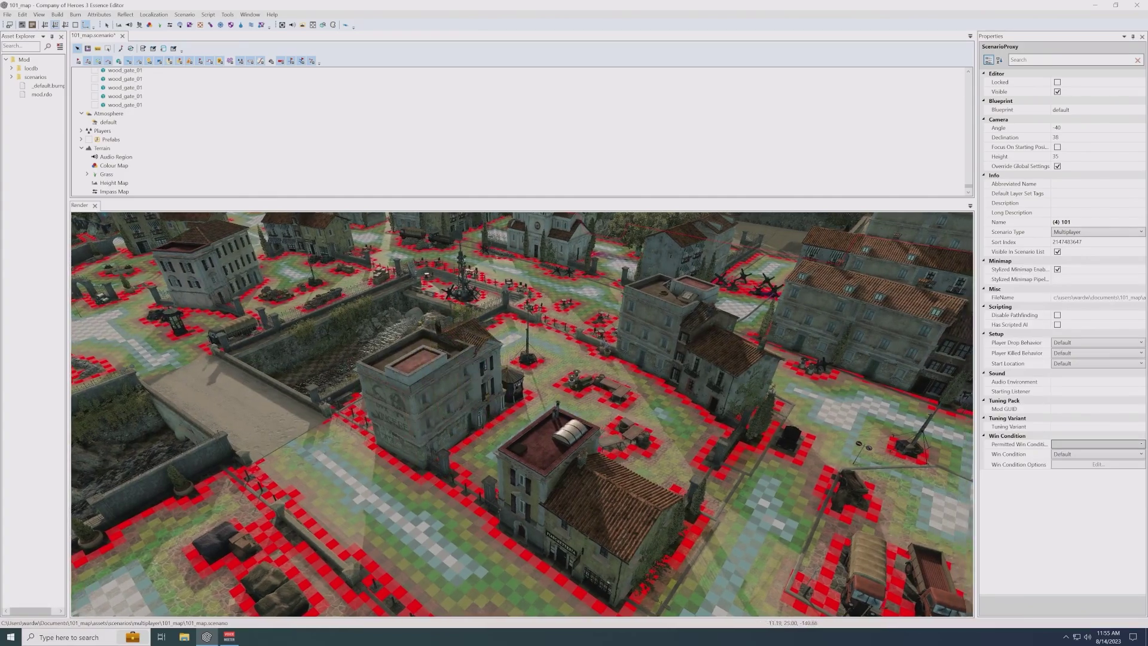
pyautogui.scroll(1, 425, 364)
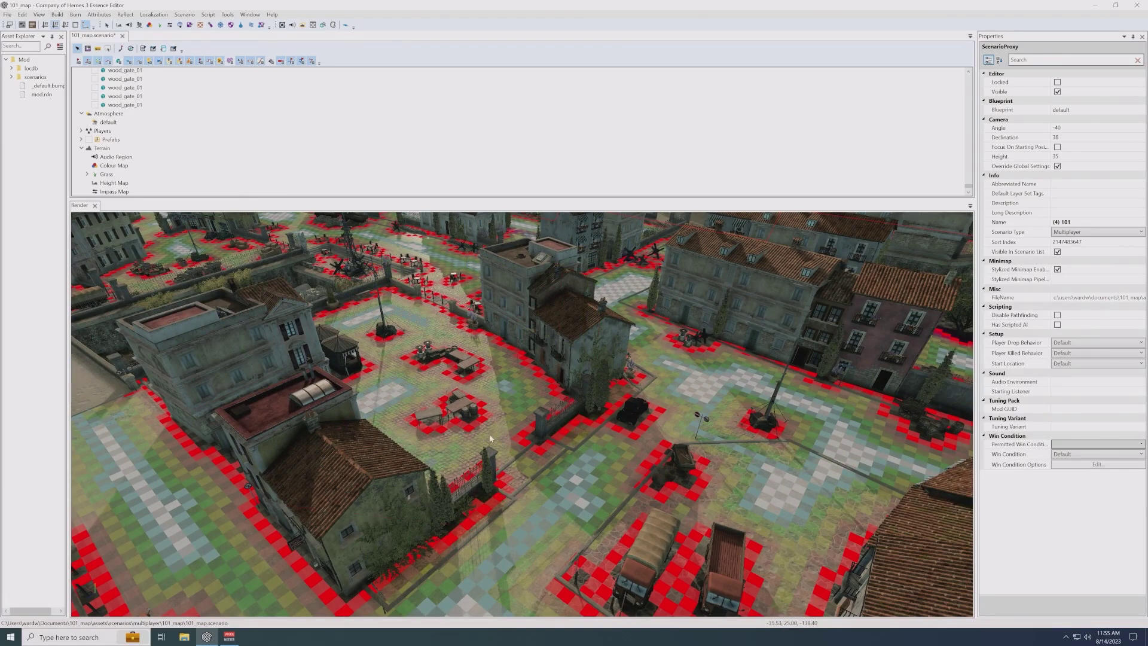
pyautogui.press('Left')
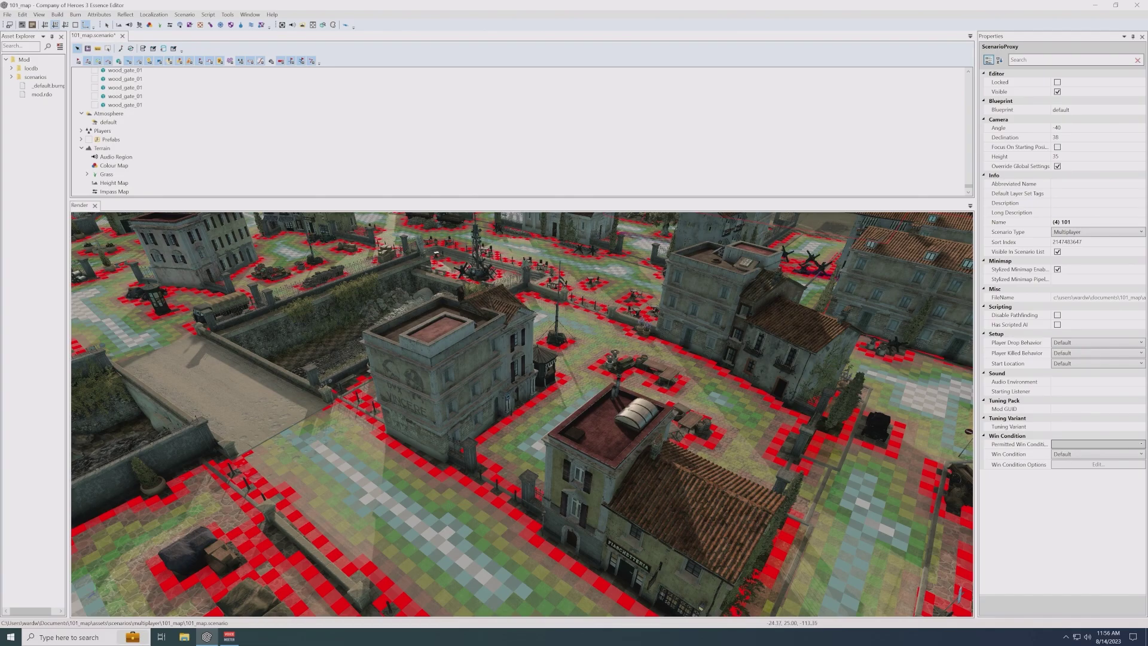
# - Examine the path map across the countryside's fenced fields, riverbed and rock outcrops to compare its open routes with the village
pyautogui.moveTo(149, 371); pyautogui.dragTo(525, 407, button='middle')
pyautogui.moveTo(269, 478); pyautogui.dragTo(717, 371, button='middle')
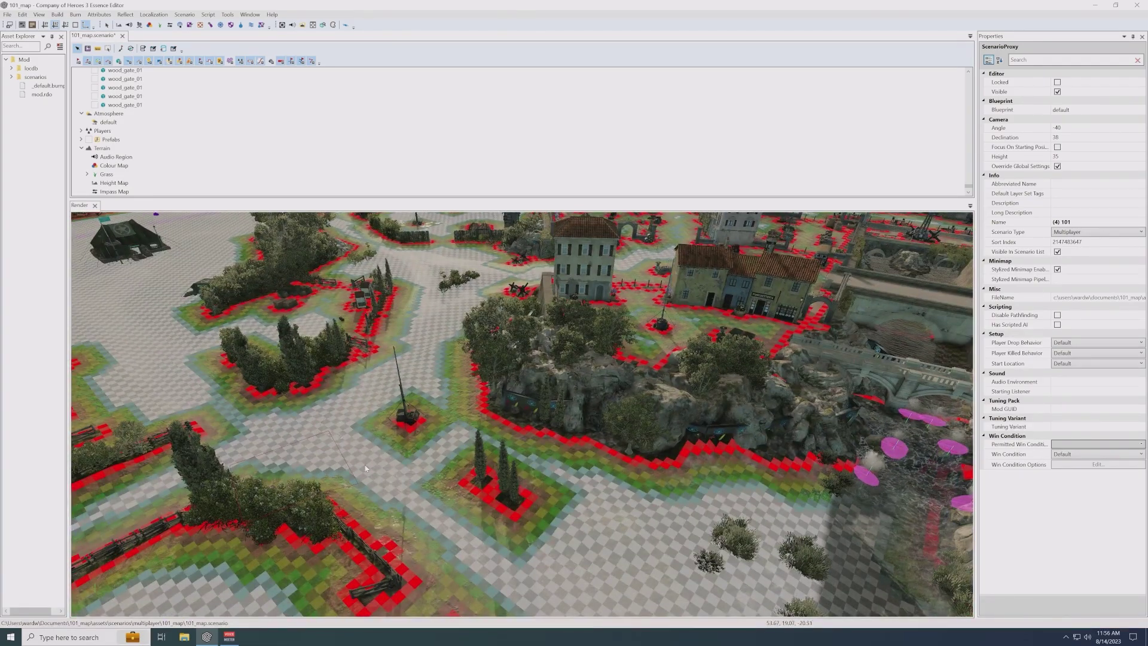
pyautogui.moveTo(366, 468); pyautogui.dragTo(514, 299, button='middle')
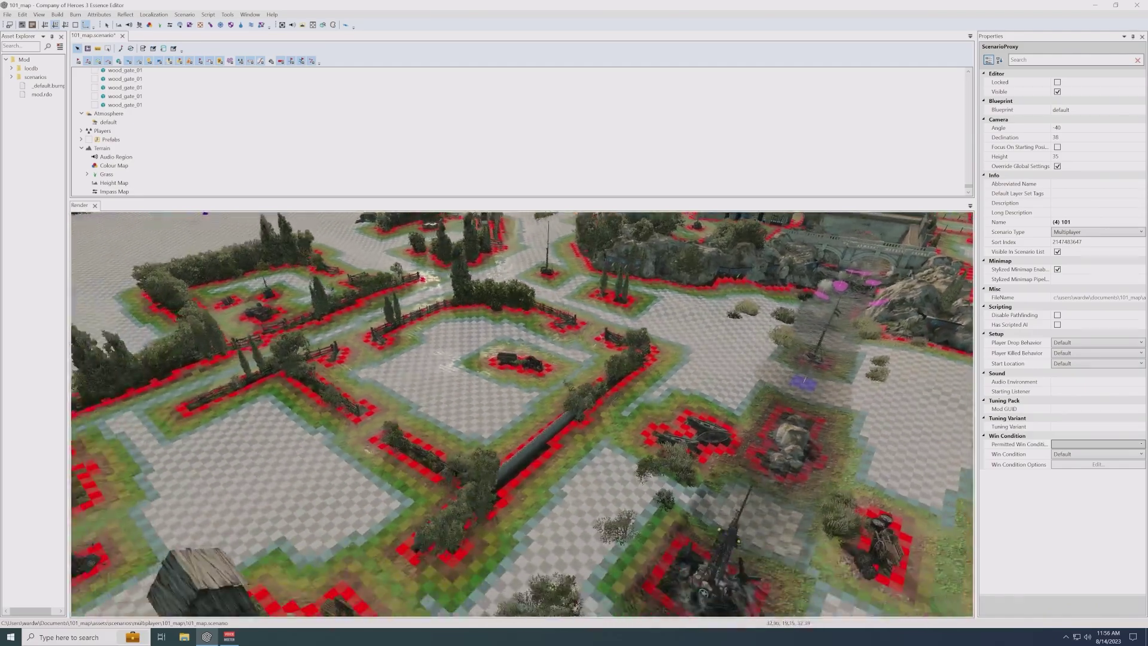
pyautogui.moveTo(313, 499); pyautogui.dragTo(378, 471, button='middle')
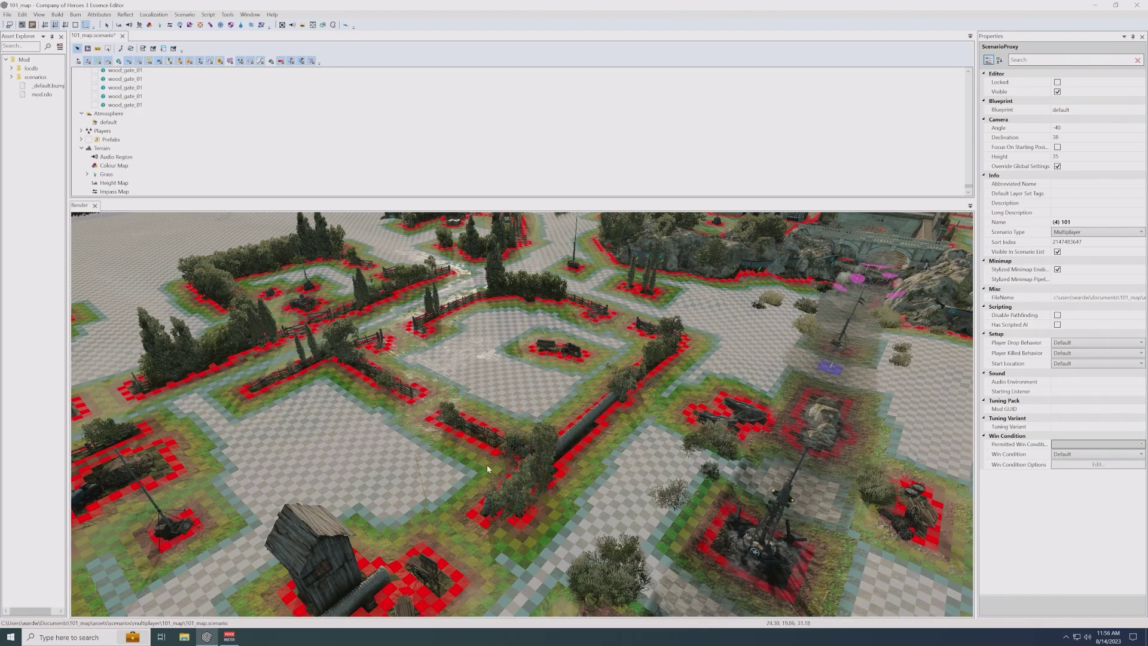
pyautogui.moveTo(459, 481); pyautogui.dragTo(570, 413, button='middle')
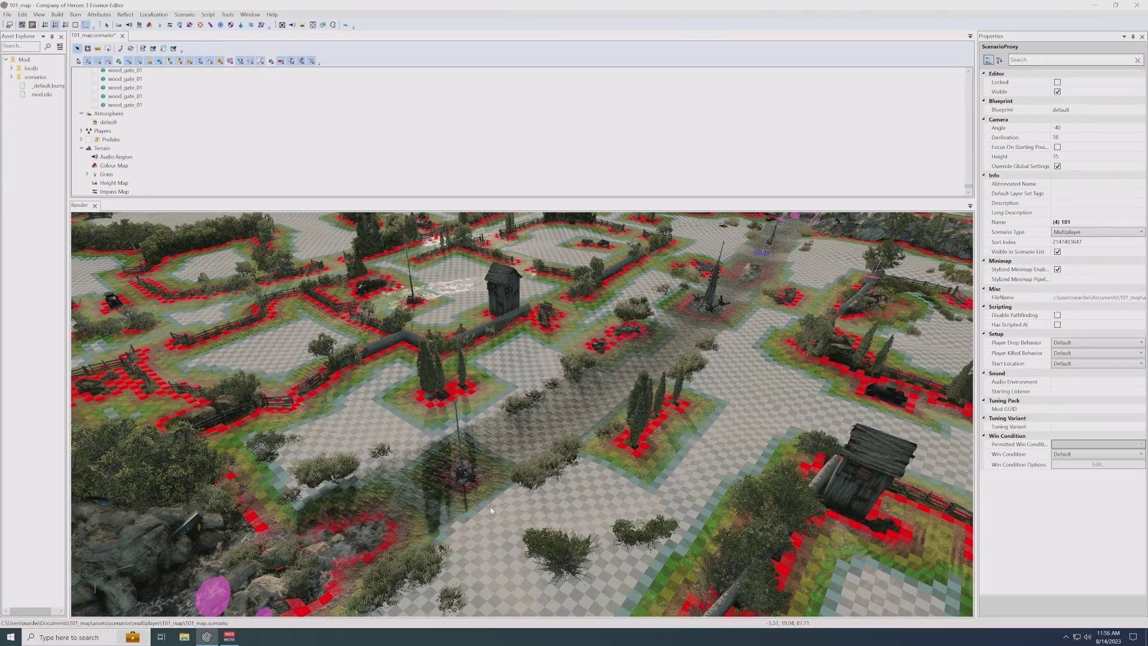
pyautogui.moveTo(491, 511); pyautogui.dragTo(477, 401, button='middle')
pyautogui.moveTo(420, 532); pyautogui.dragTo(455, 529, button='middle')
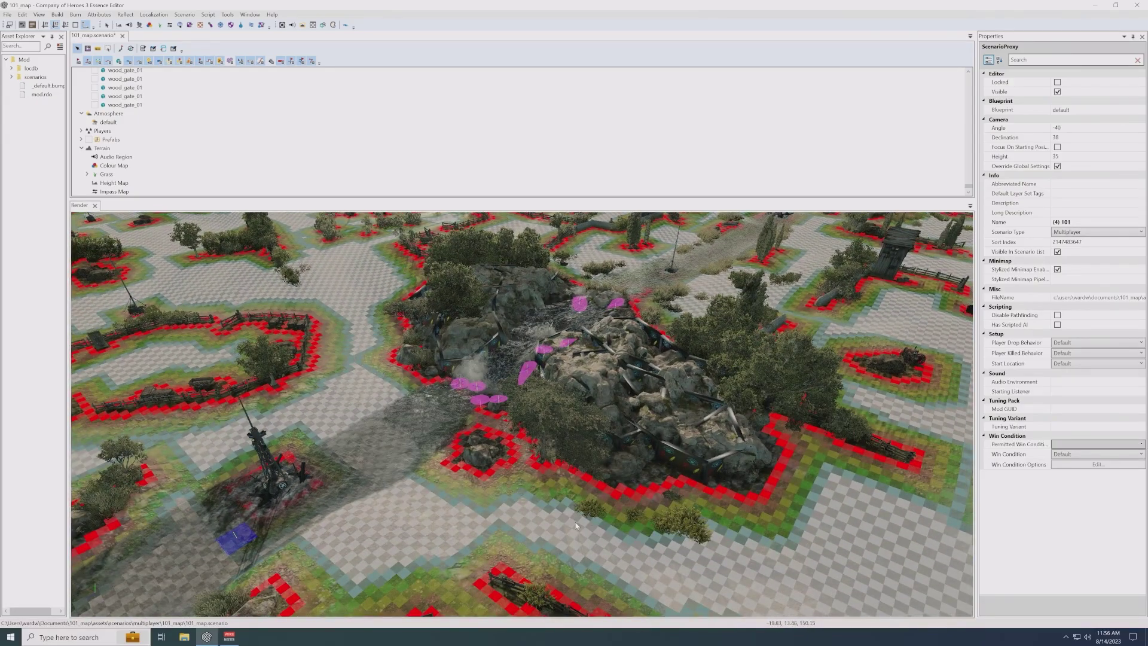
pyautogui.moveTo(613, 519); pyautogui.dragTo(245, 550, button='middle')
pyautogui.moveTo(651, 507); pyautogui.dragTo(508, 551, button='middle')
pyautogui.moveTo(655, 478); pyautogui.dragTo(562, 509, button='middle')
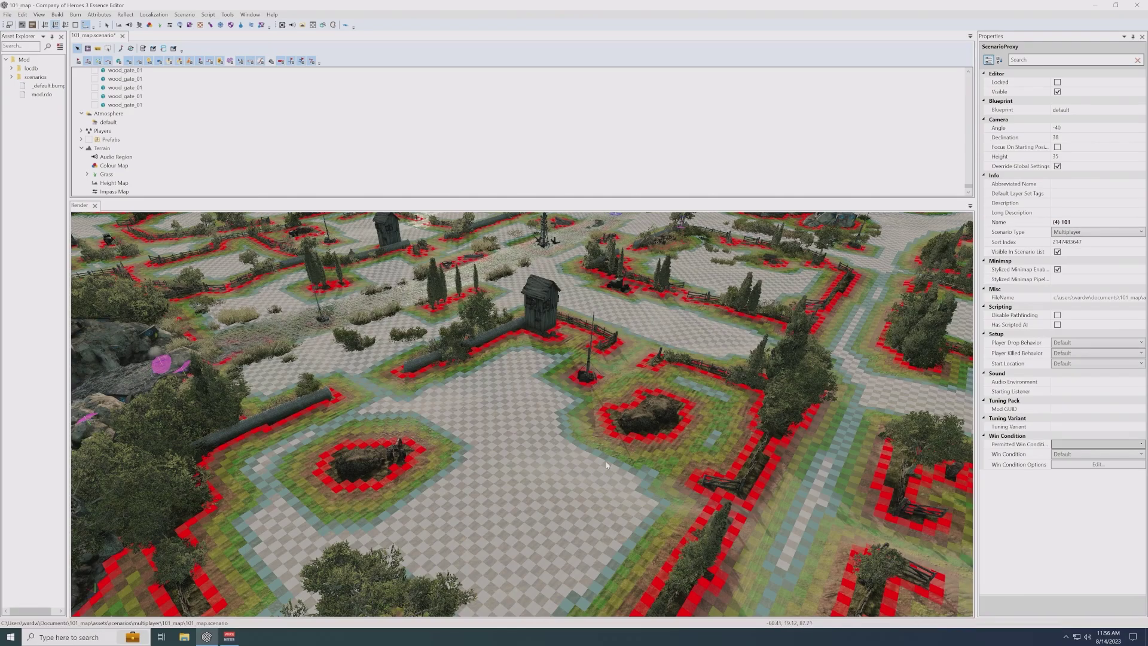
pyautogui.moveTo(622, 448); pyautogui.dragTo(614, 543, button='middle')
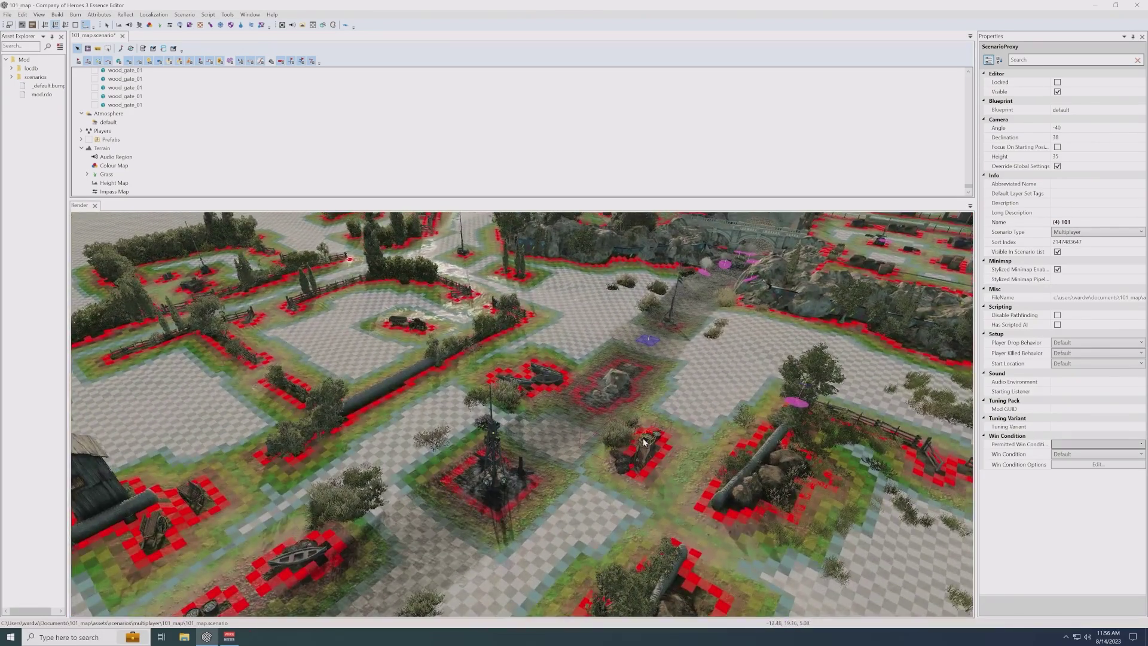